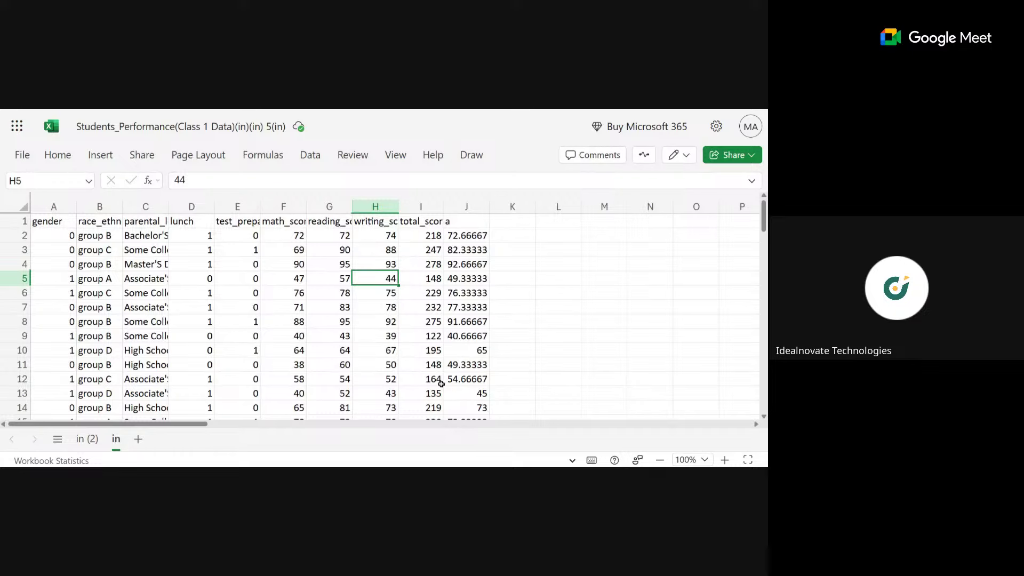
Try the green and black table styles on the "in (2)" sheet's table and reapply the orange style
left_click(87, 439)
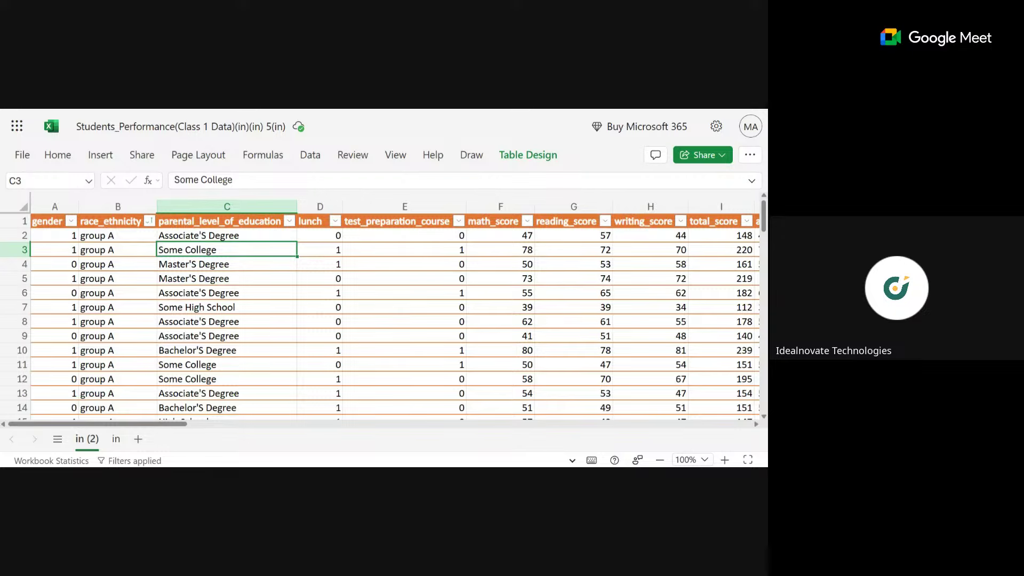
left_click(115, 438)
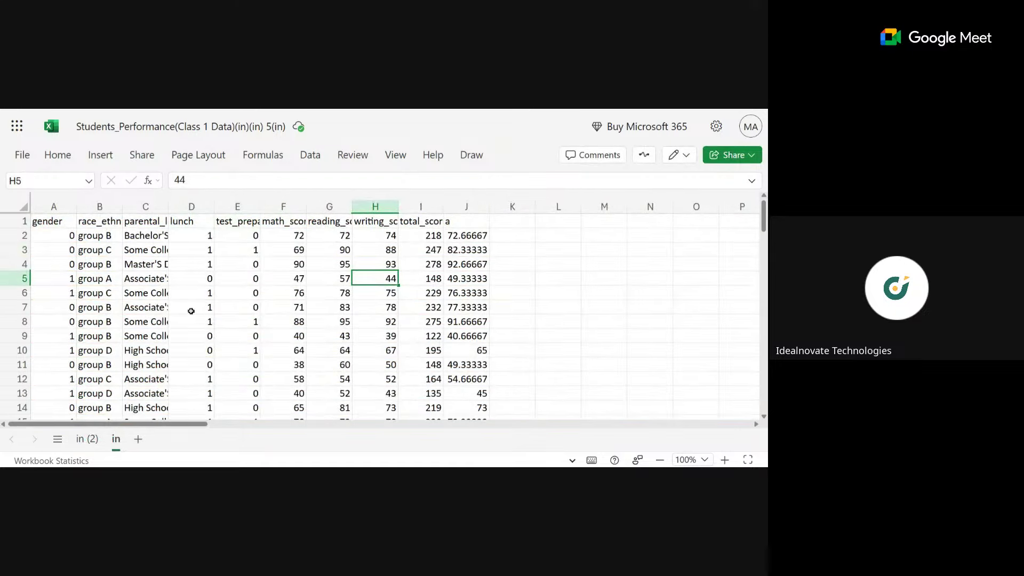
left_click(87, 438)
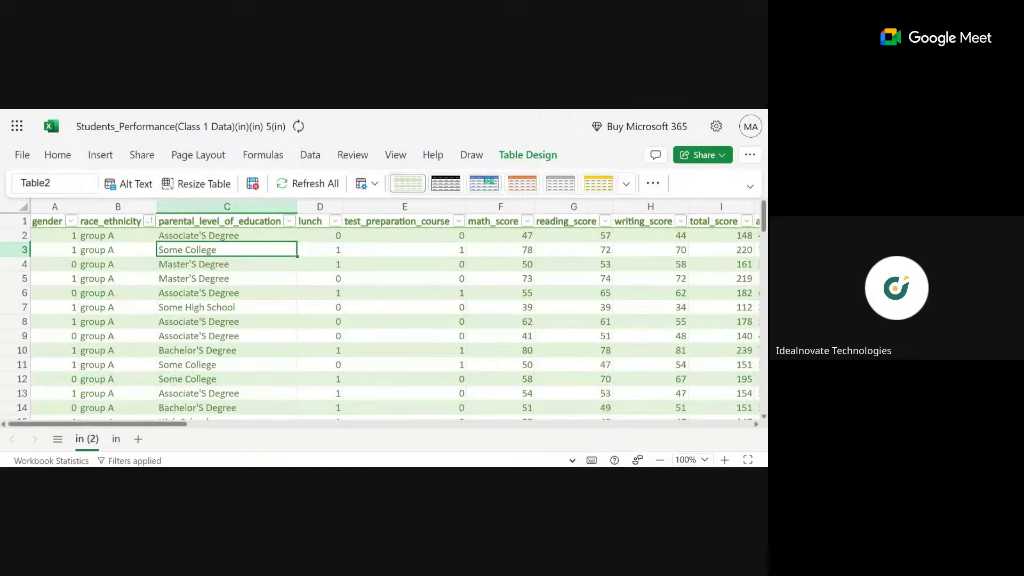
left_click(438, 183)
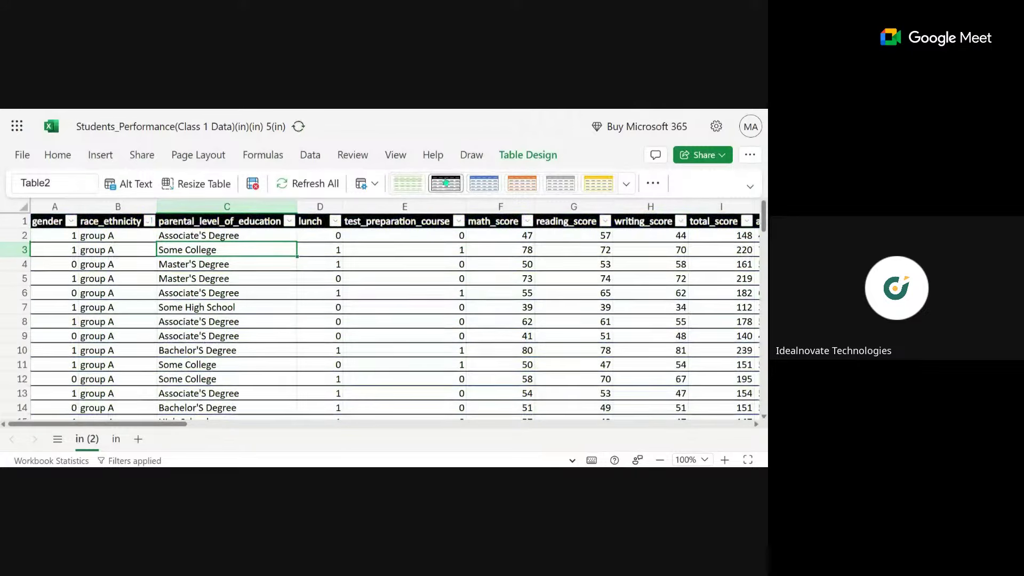
left_click(520, 181)
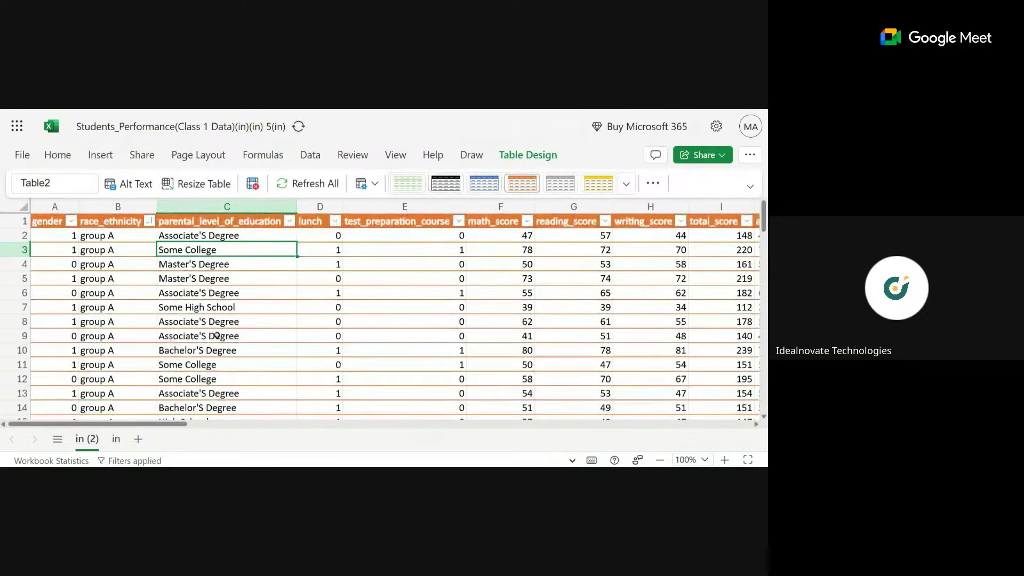
On the "in" sheet, enter the labels "cell" in M7 and "range" in M8
left_click(127, 439)
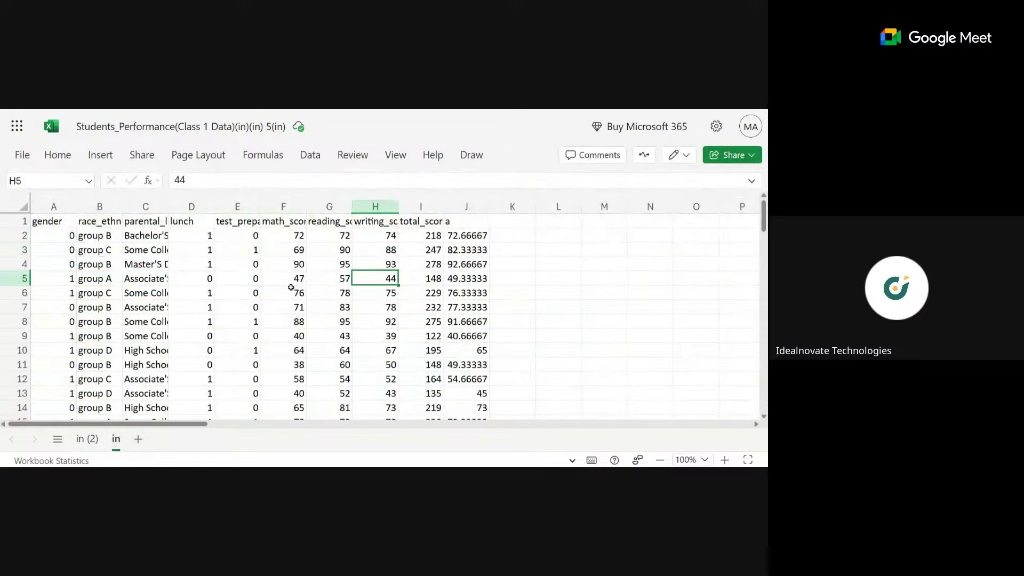
left_click(63, 226)
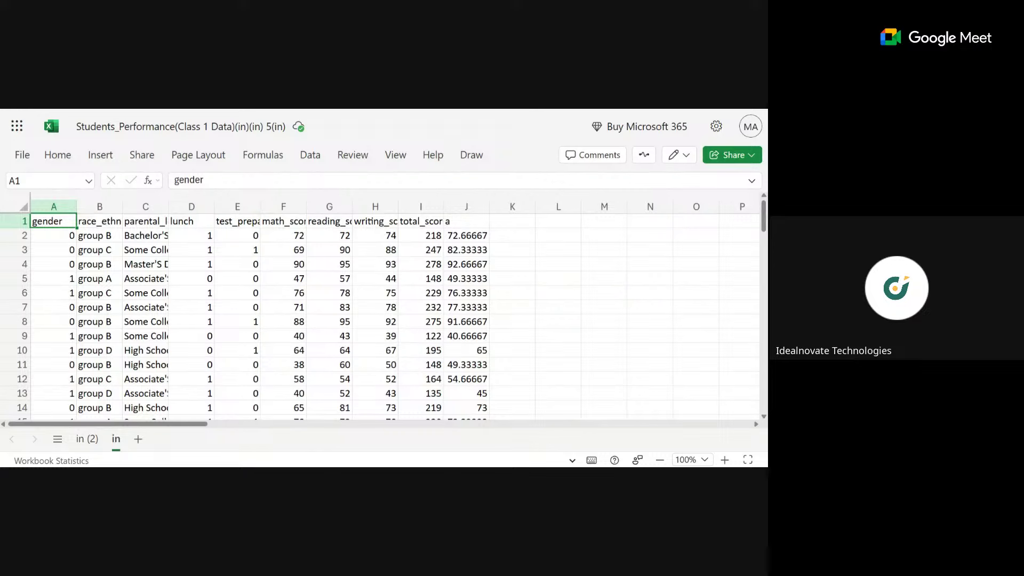
left_click(602, 283)
left_click(609, 303)
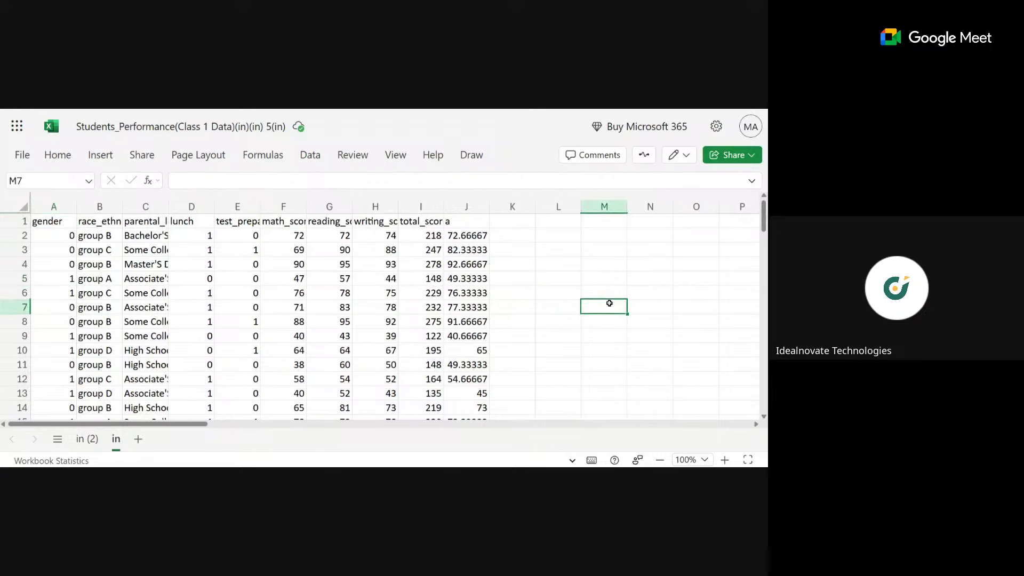
type("cell")
key("Return")
type("ra")
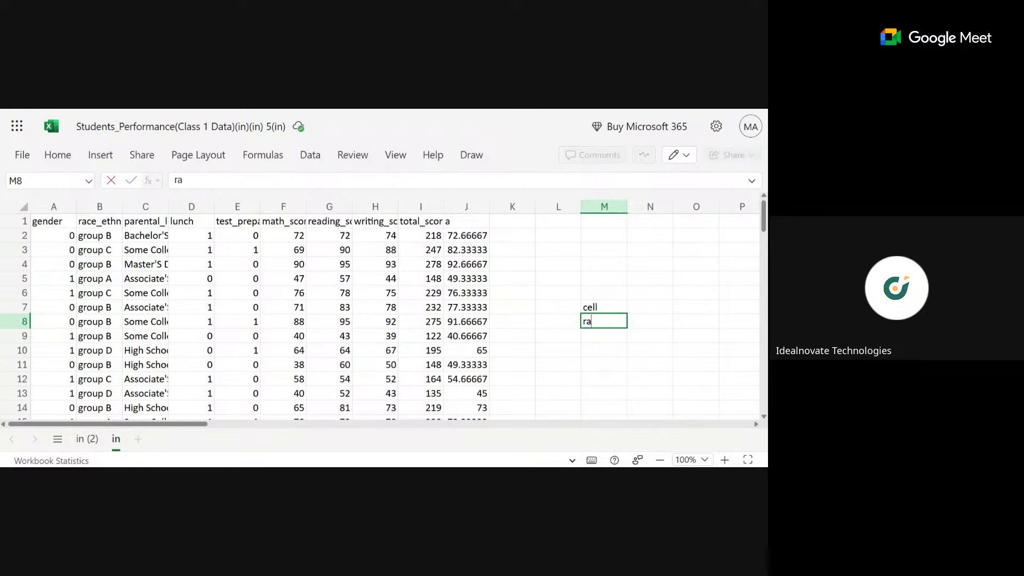
type("nge")
key("Return")
left_click(609, 303)
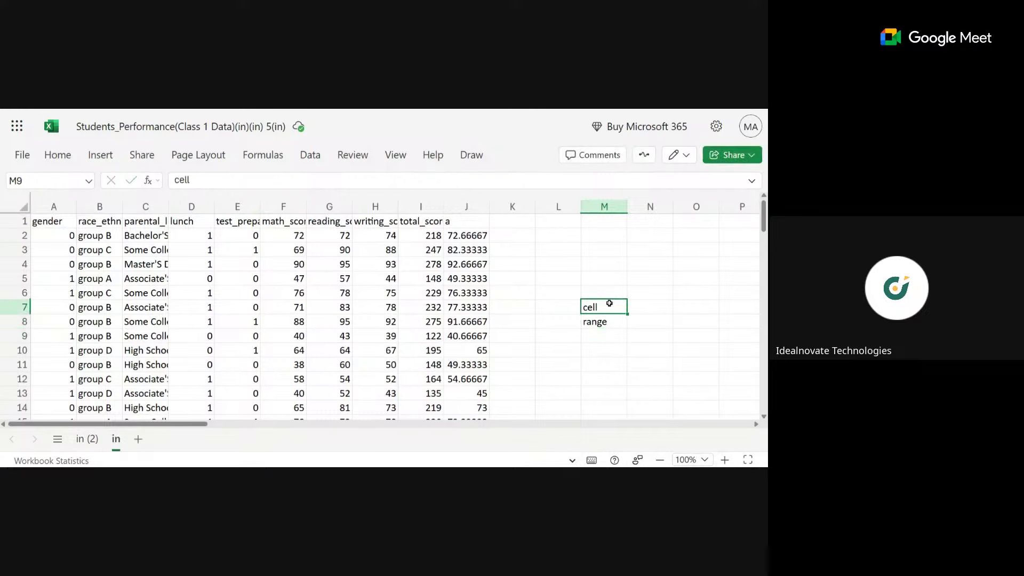
Select the single empty cells M2, M4, M3 and N4 one at a time to illustrate what a cell is
left_click(610, 236)
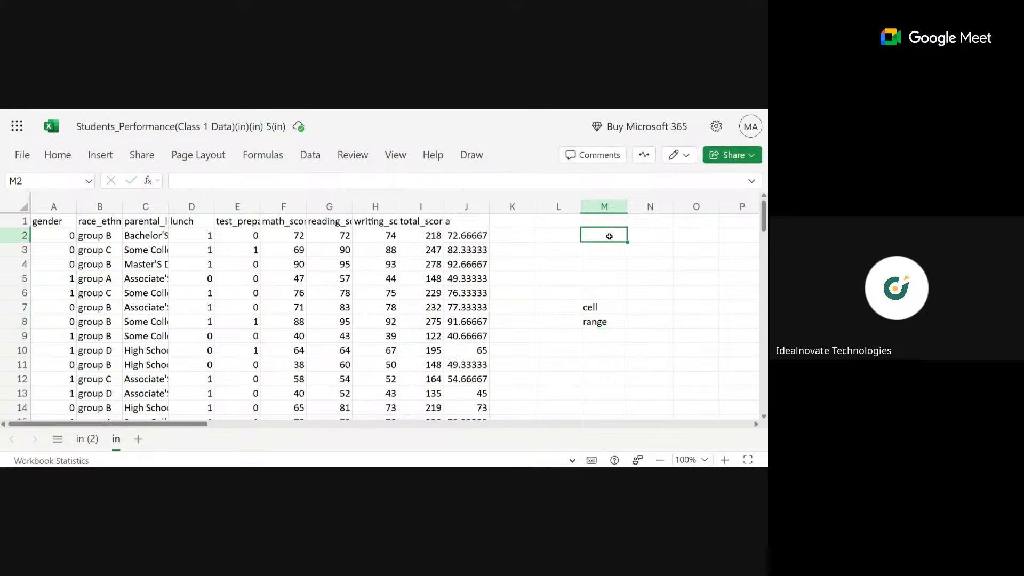
left_click(604, 268)
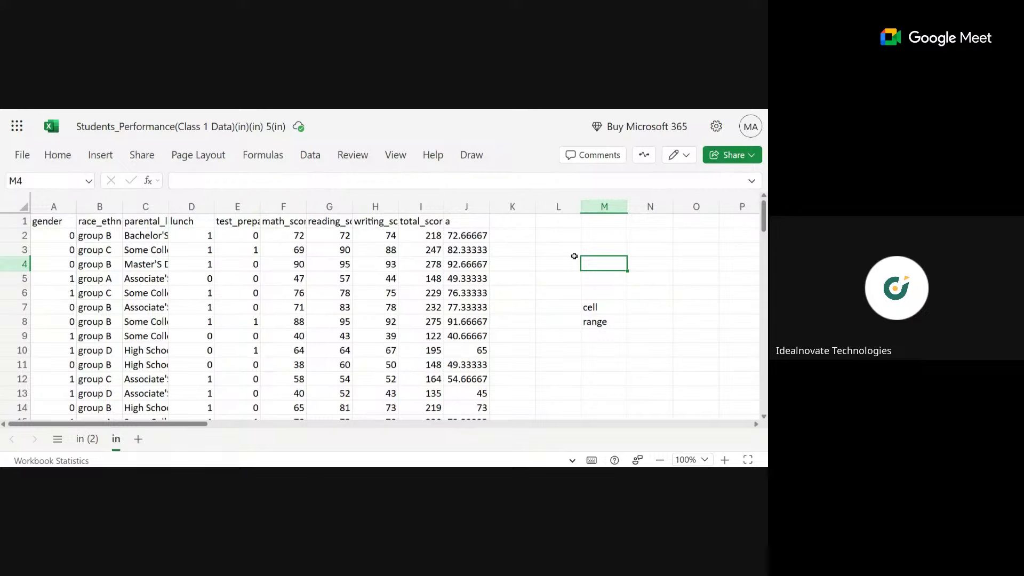
left_click(598, 248)
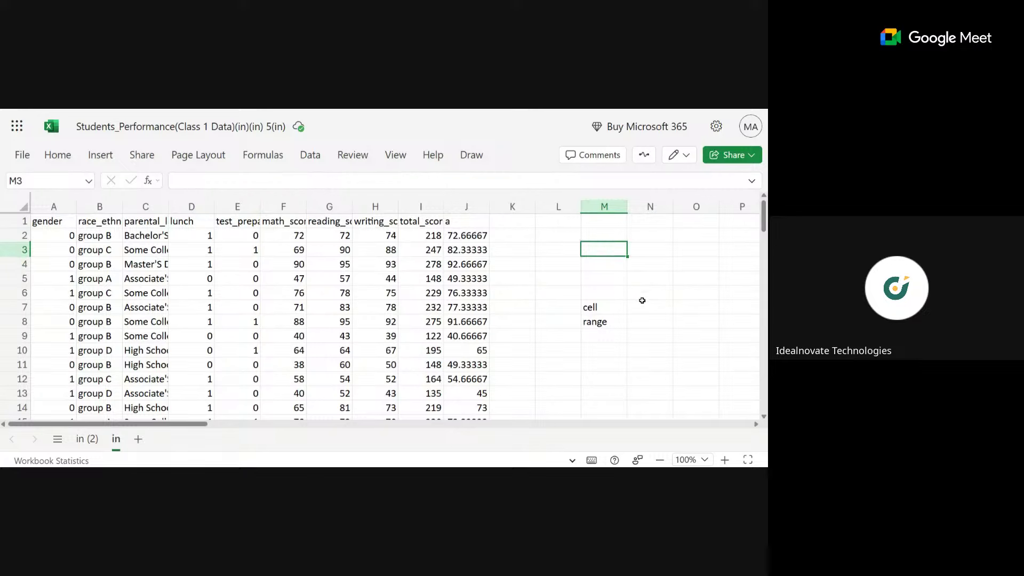
left_click(646, 271)
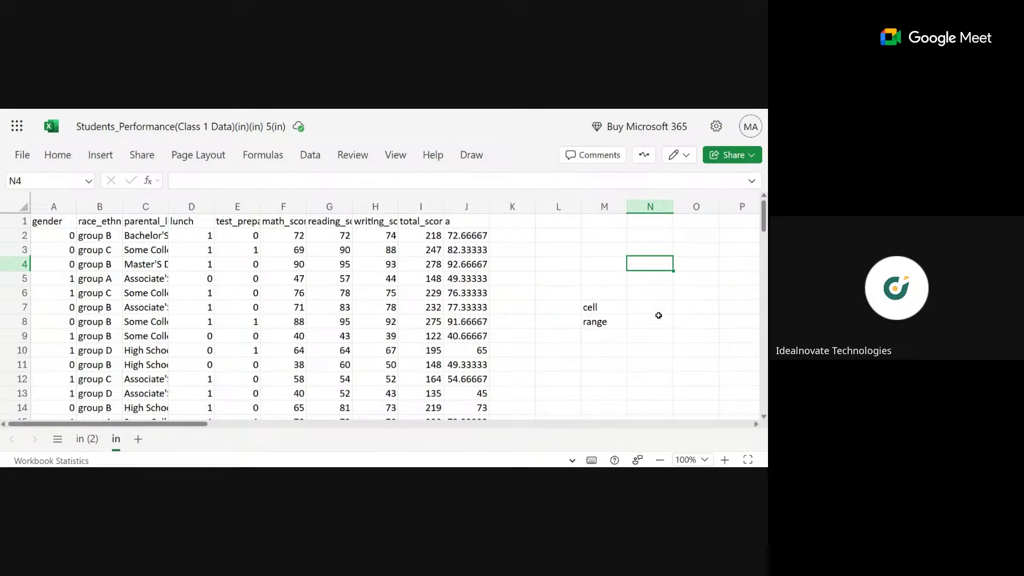
left_click(601, 261)
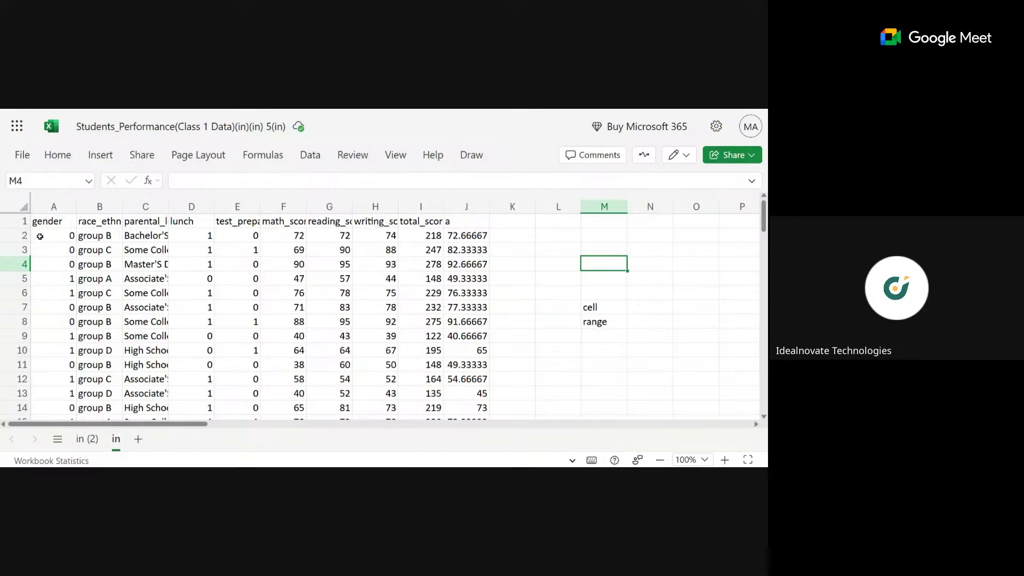
Highlight whole rows 1 to 4 and columns A to D one at a time to show rows and columns
left_click_drag(21, 221, 18, 235)
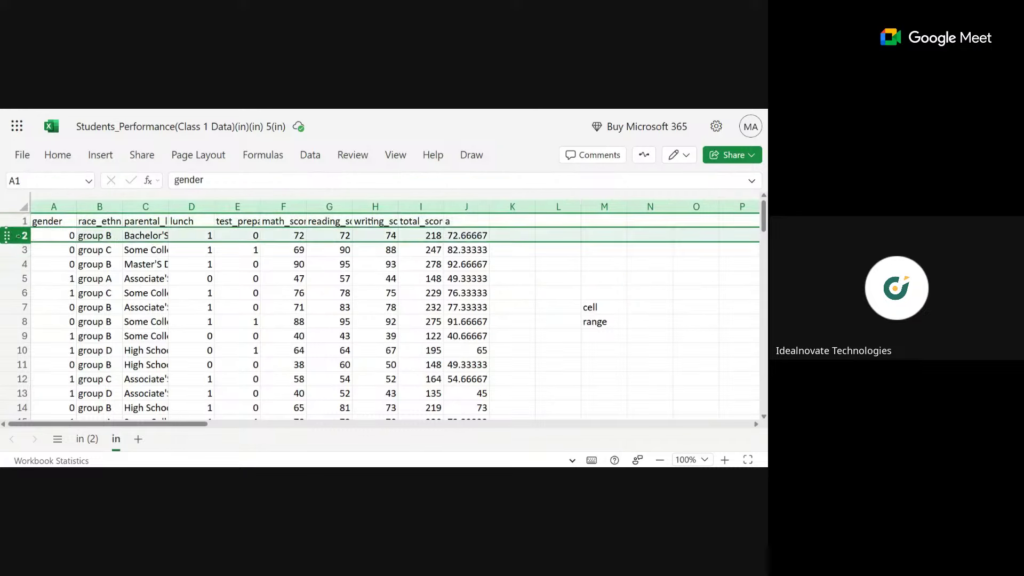
left_click(18, 235)
left_click(16, 250)
left_click(13, 264)
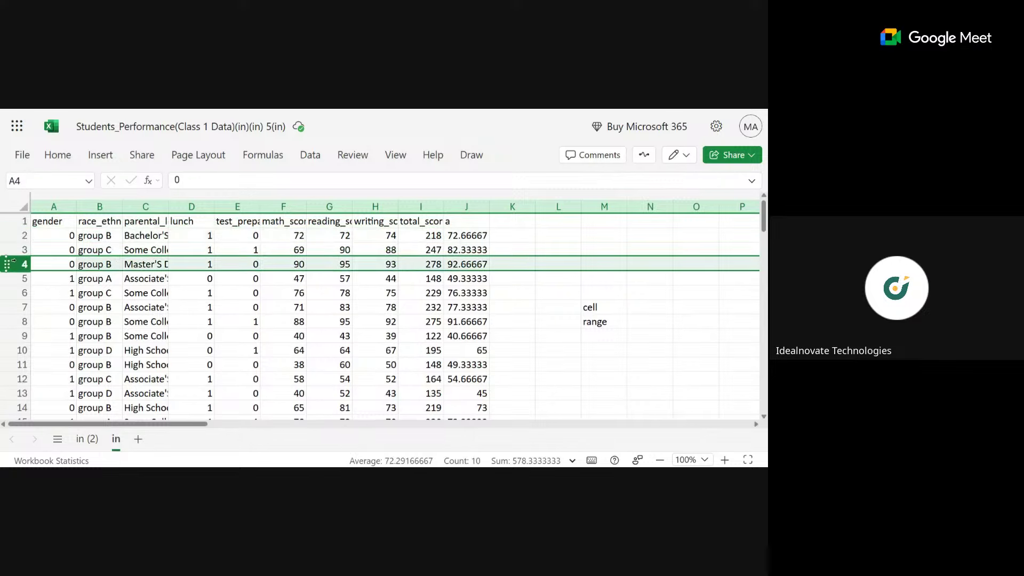
left_click(58, 207)
left_click(99, 207)
left_click(145, 207)
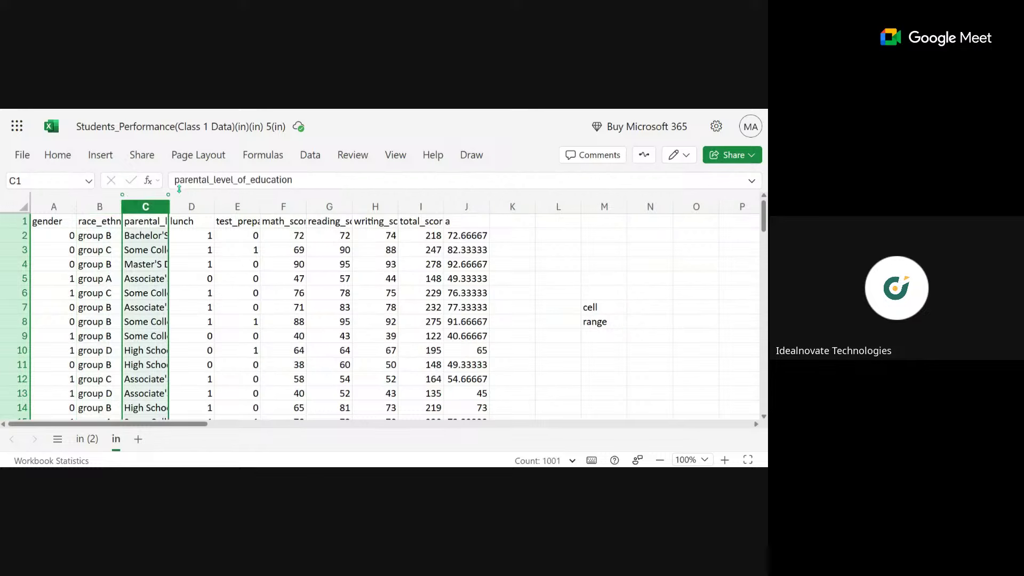
left_click(192, 207)
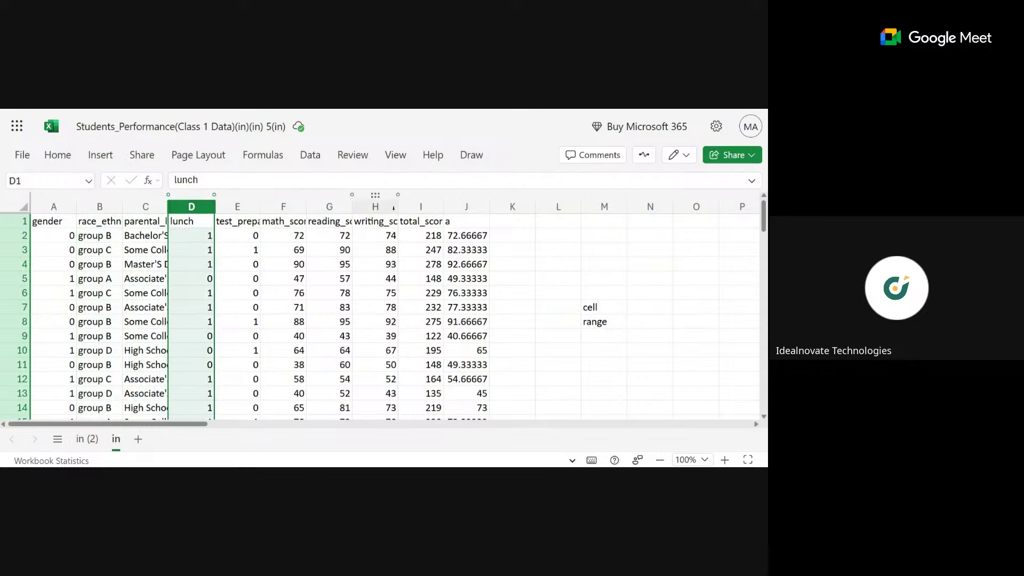
left_click(70, 207)
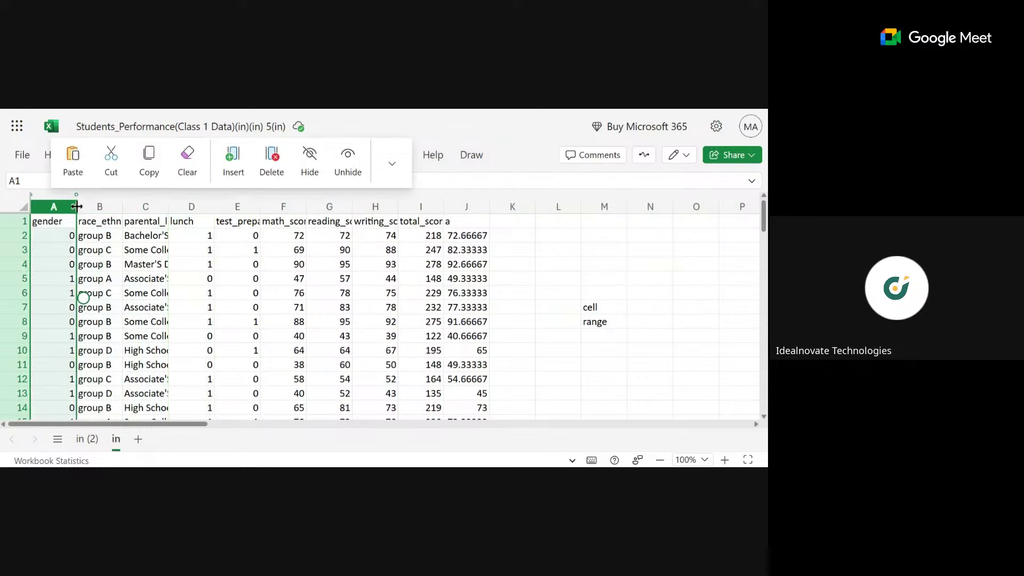
left_click(20, 221)
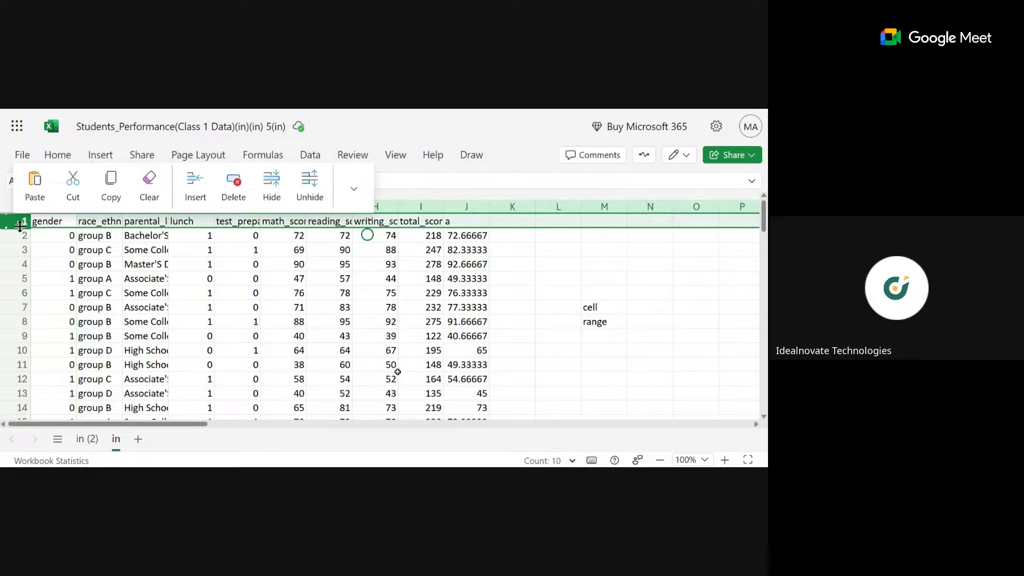
Examine how cell references combine column letter and row number, using A1, A2, A3 and B1 with column B and row 1
left_click(64, 320)
left_click(47, 224)
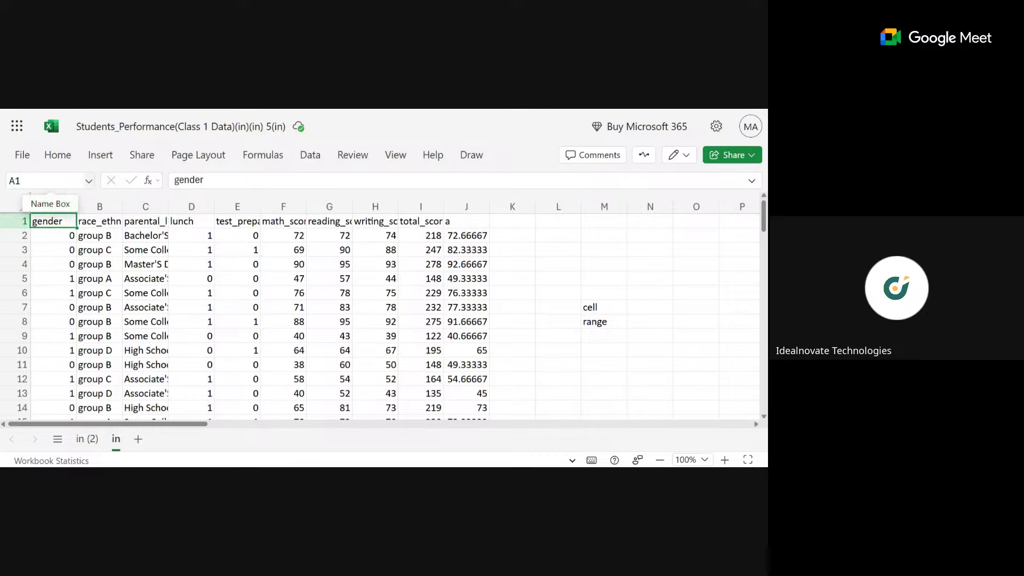
left_click(51, 245)
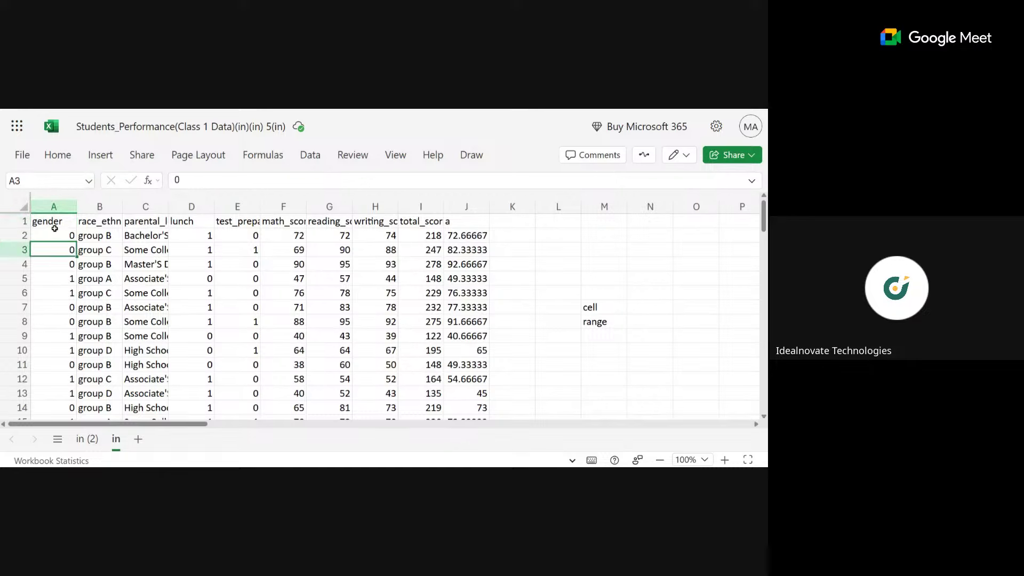
left_click(54, 224)
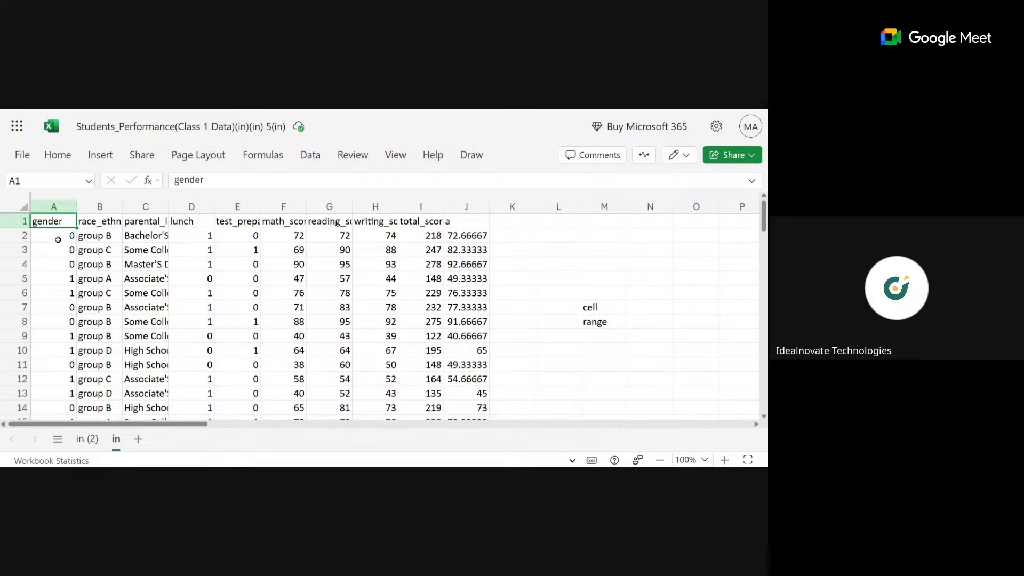
left_click(58, 239)
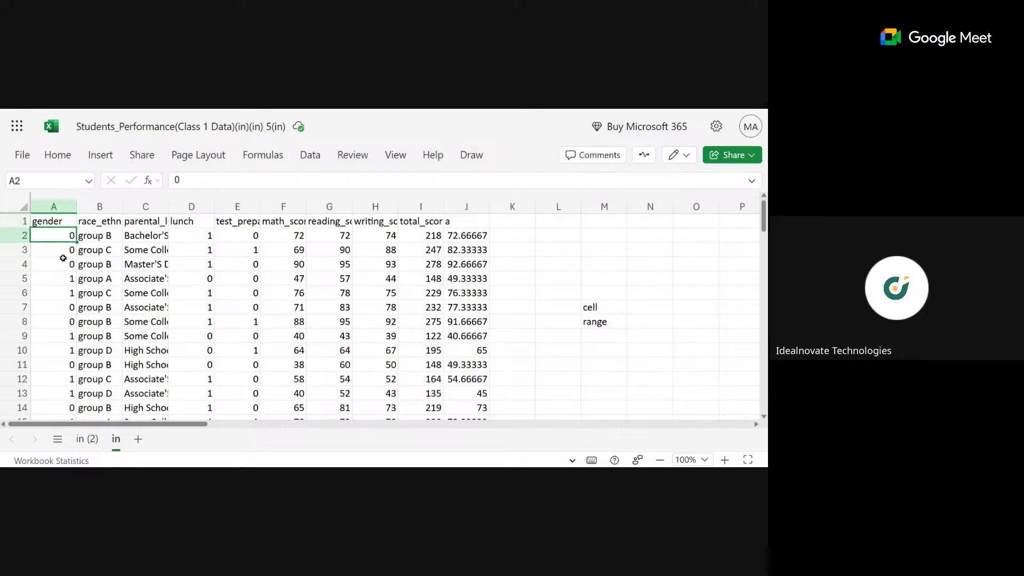
left_click(60, 255)
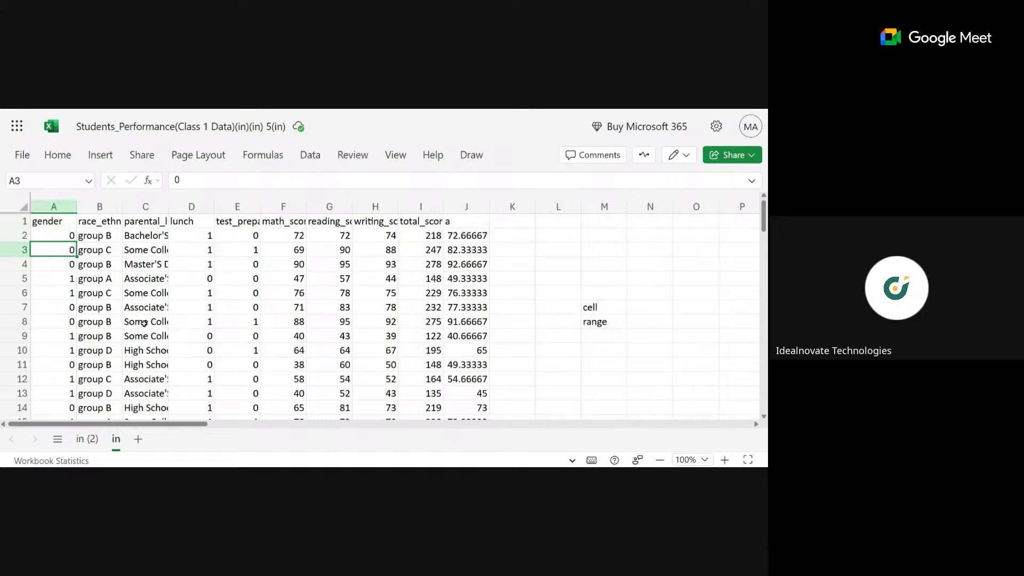
left_click(49, 224)
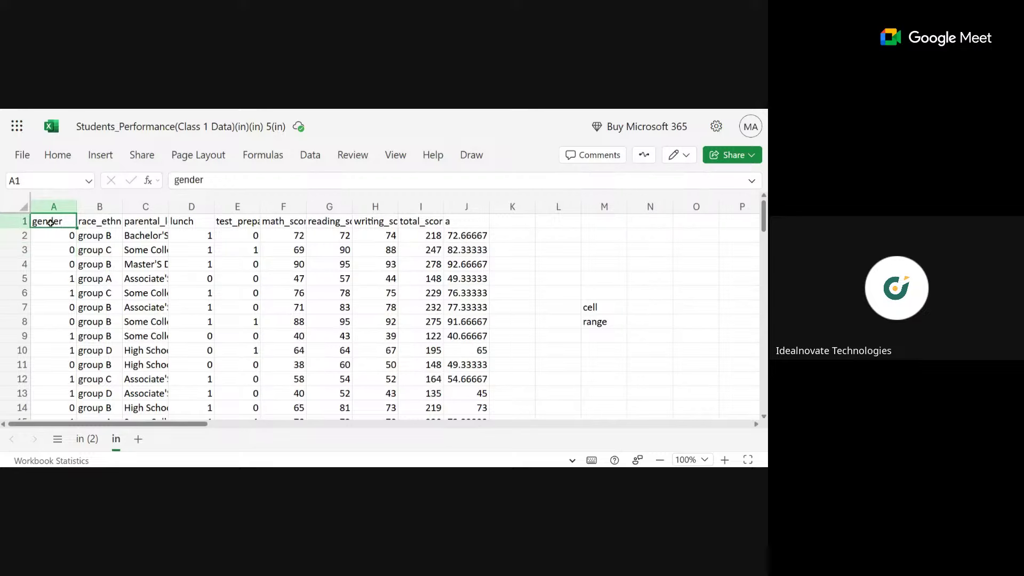
left_click(90, 223)
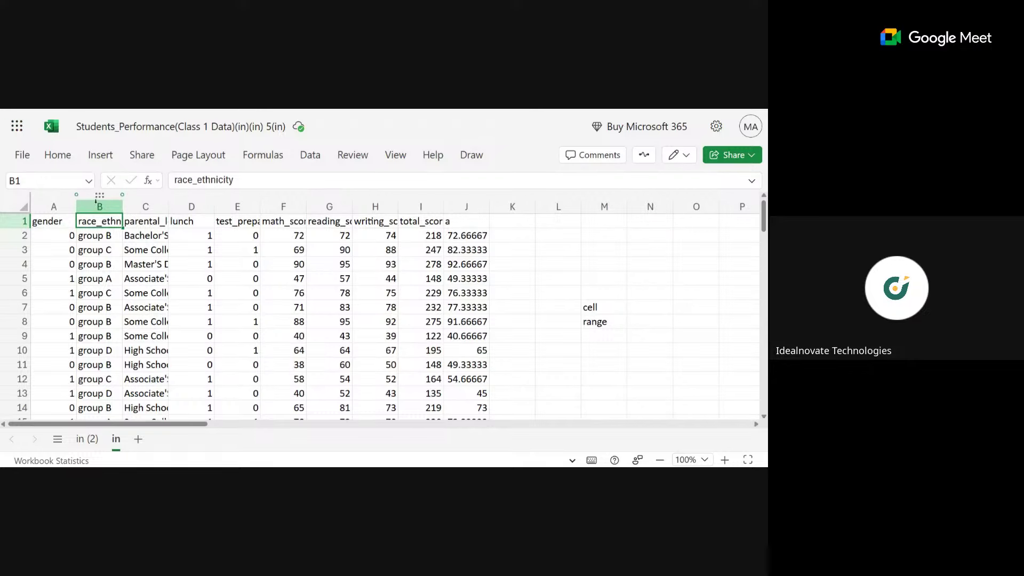
left_click(97, 204)
left_click(21, 221)
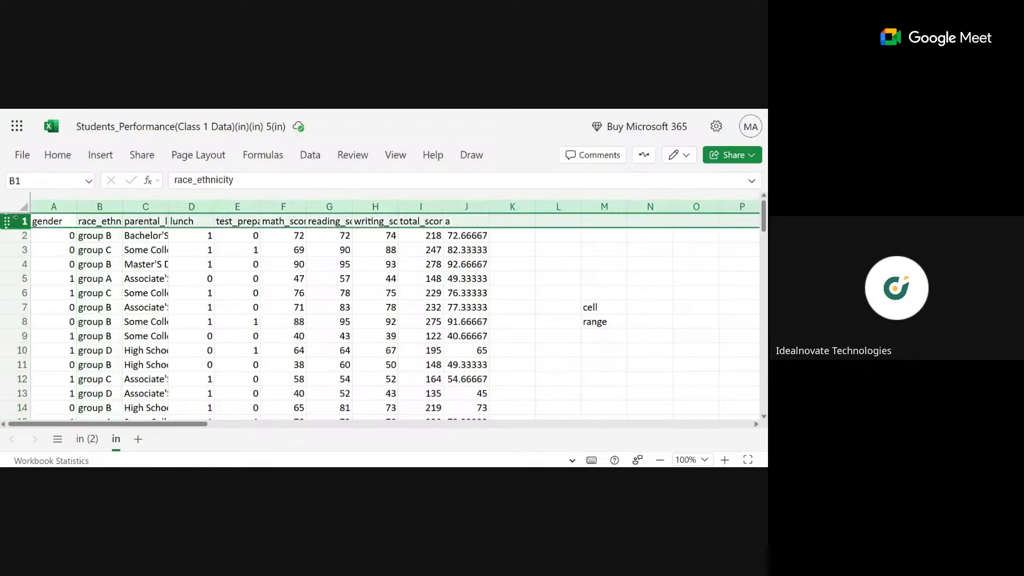
left_click(105, 223)
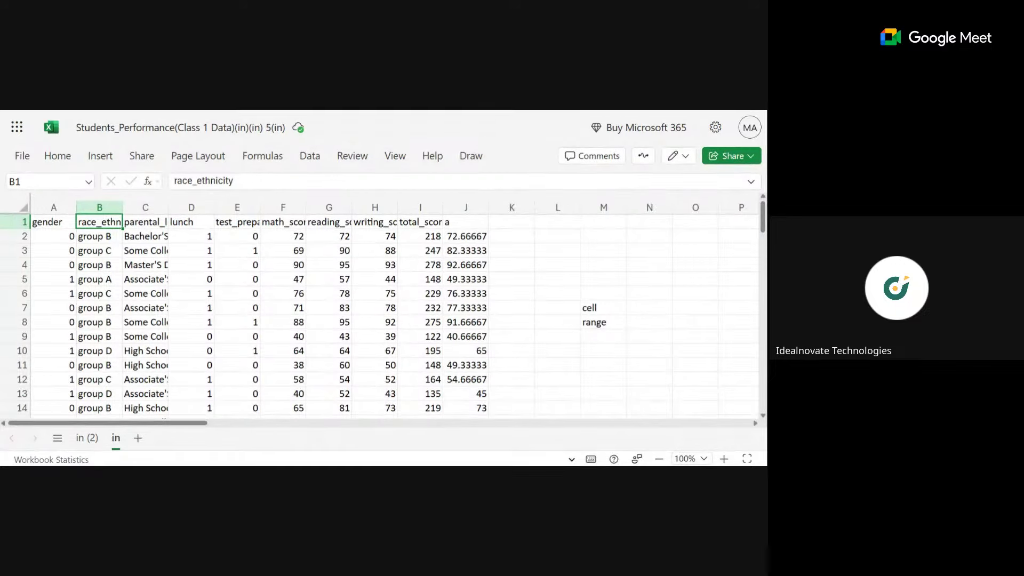
Select a multi-cell range from A1 down through columns A and B, and return to B1
left_click(633, 309)
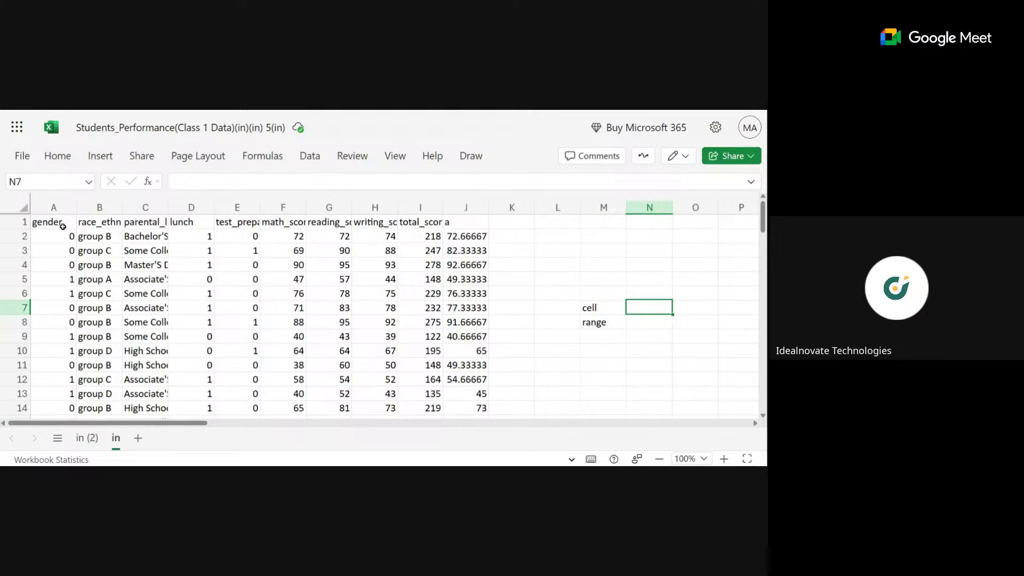
mouse_move(60, 223)
left_mouse_down()
mouse_move(53, 446)
mouse_move(54, 298)
mouse_move(91, 254)
mouse_move(78, 219)
mouse_move(74, 235)
left_mouse_up()
left_click(87, 254)
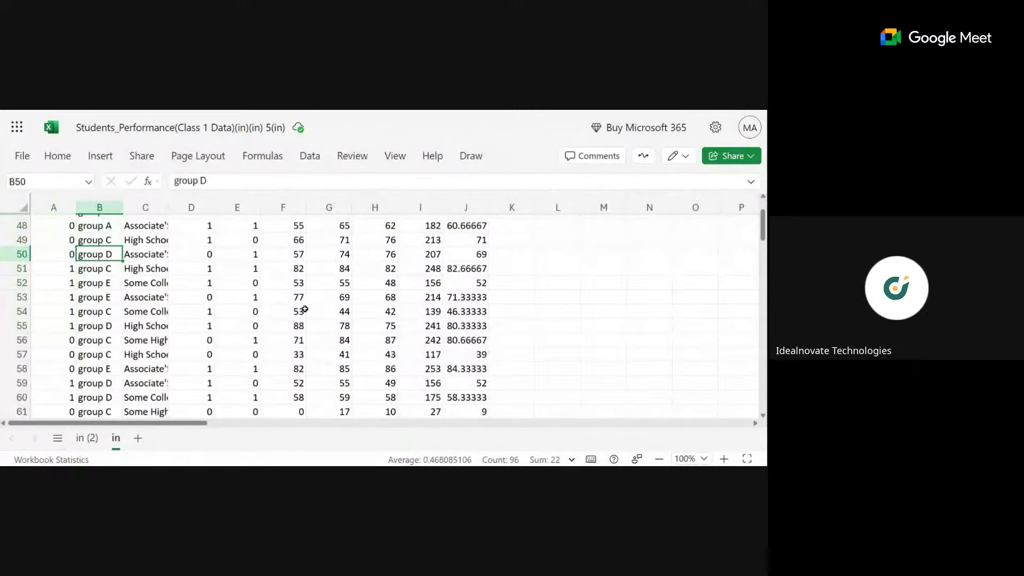
key("ctrl+Up")
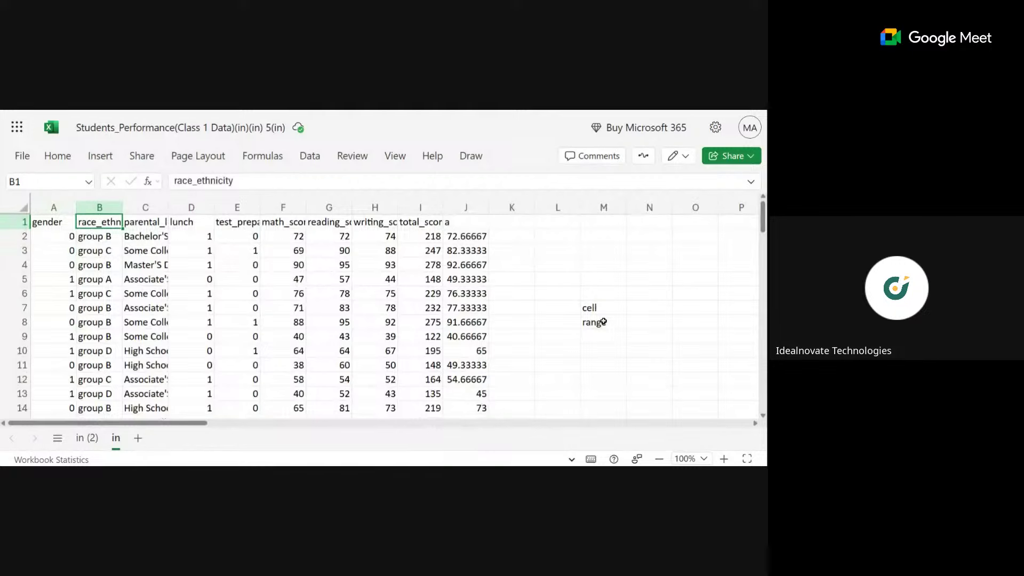
Enter the description "multiple cells" in N8 beside the "range" label
left_click(639, 328)
type("m")
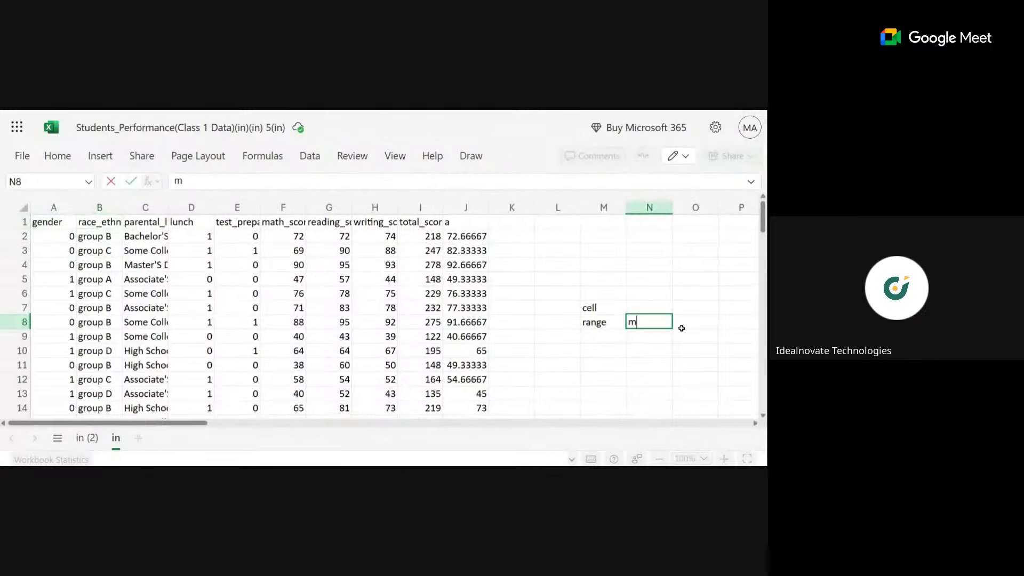
type("ultiple cells")
key("Return")
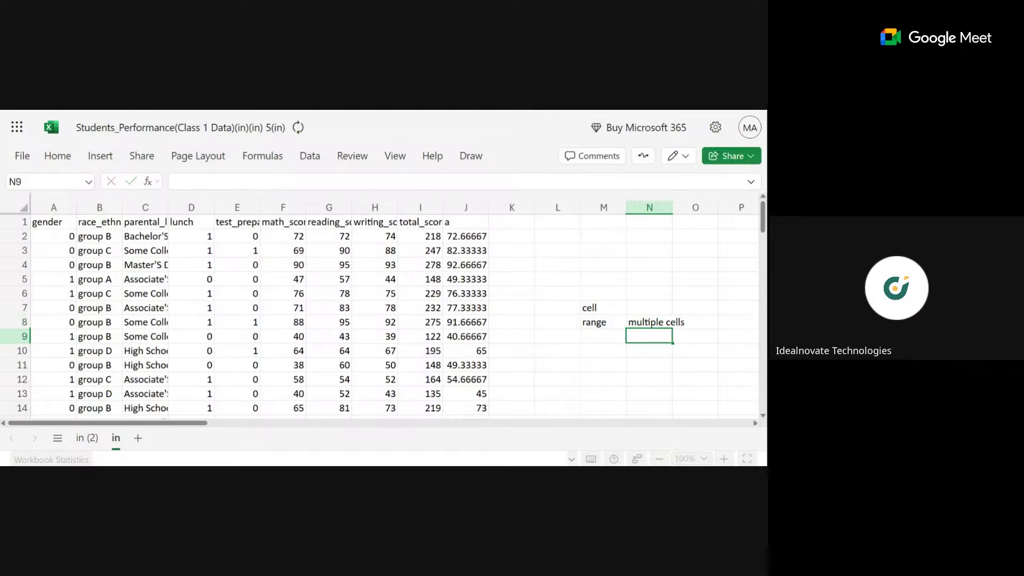
Enter the shortcut label "CTRL + A" in cell M4, above the "cell" and "range" labels
left_click(693, 396)
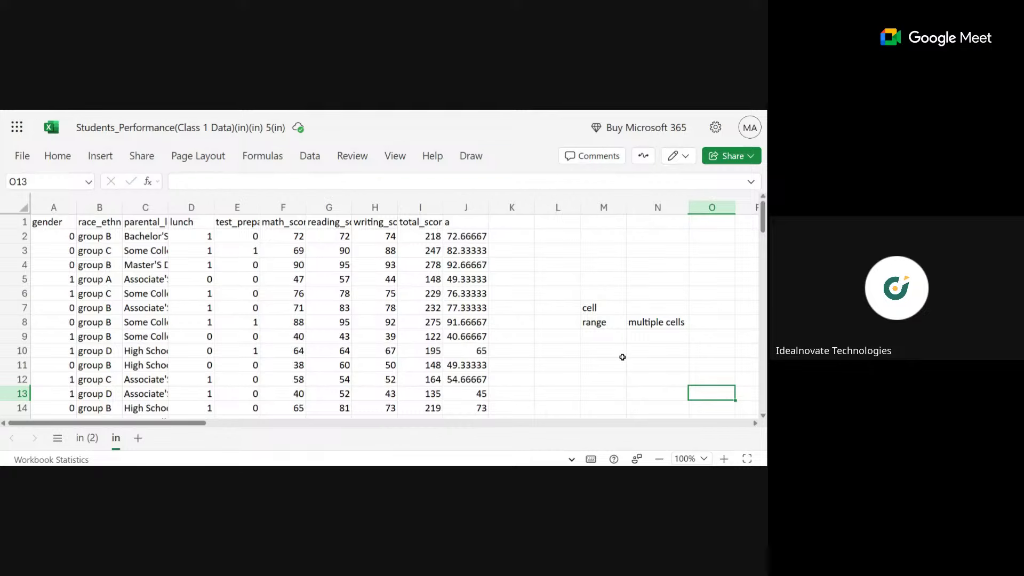
left_click(589, 262)
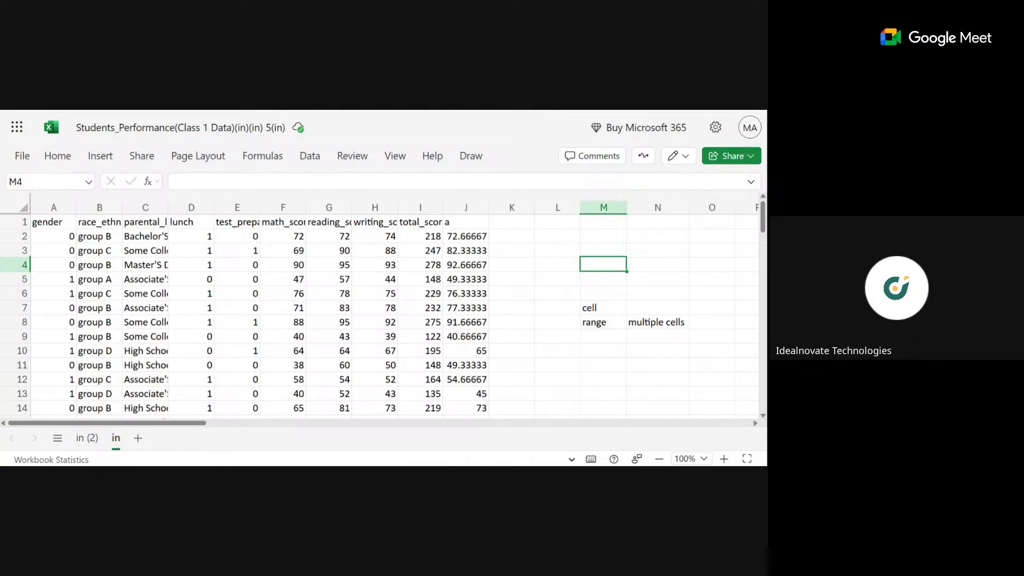
type("CT")
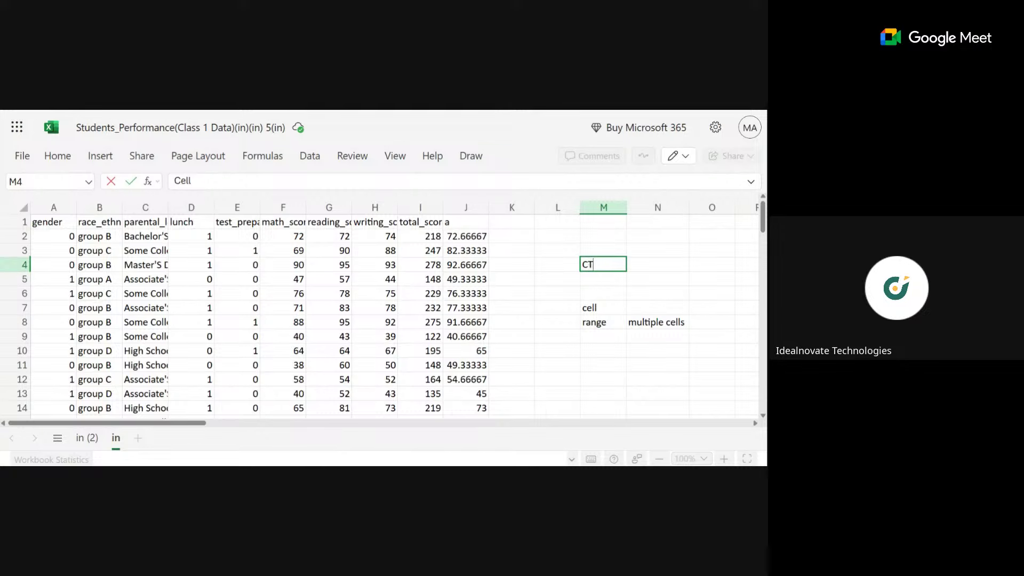
type("RL + SA")
key("BackSpace")
key("BackSpace")
type("A")
key("Return")
Enter the description "Highlight" in N4 beside the "CTRL + A" label
key("Right")
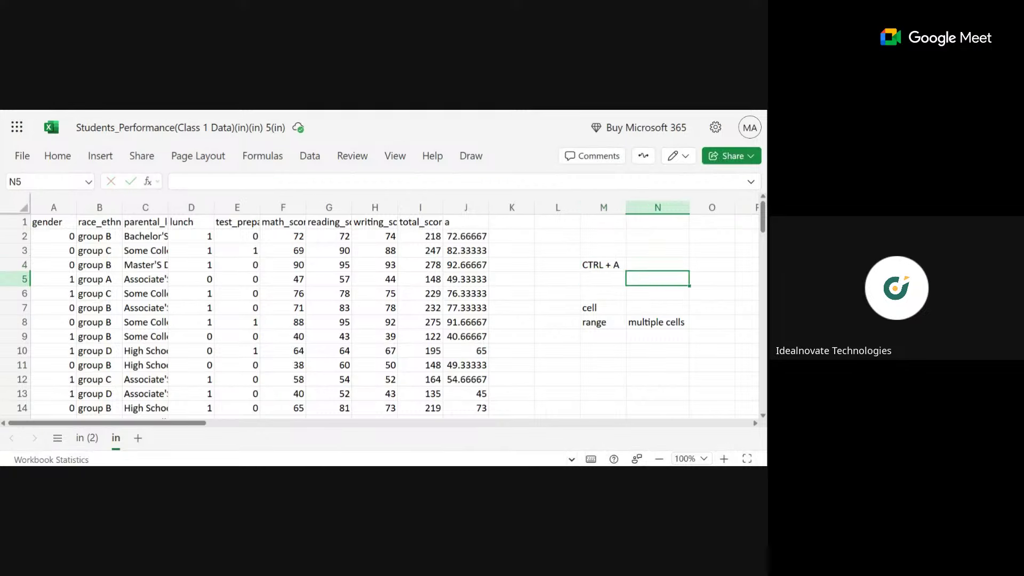
key("Up")
type("High")
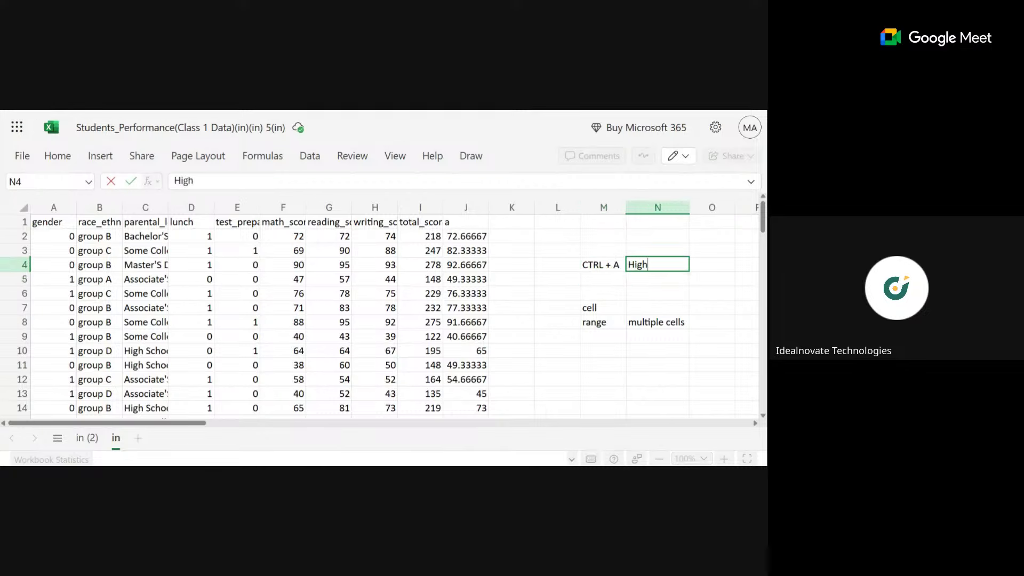
type("light")
key("Return")
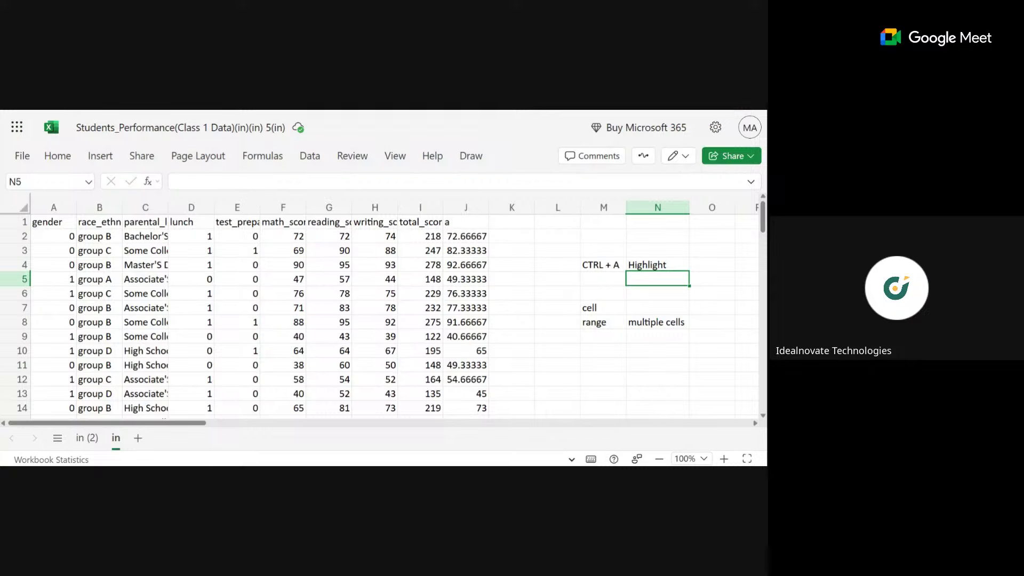
Select the entire student data block starting from the gender header in A1
key("ctrl+plus")
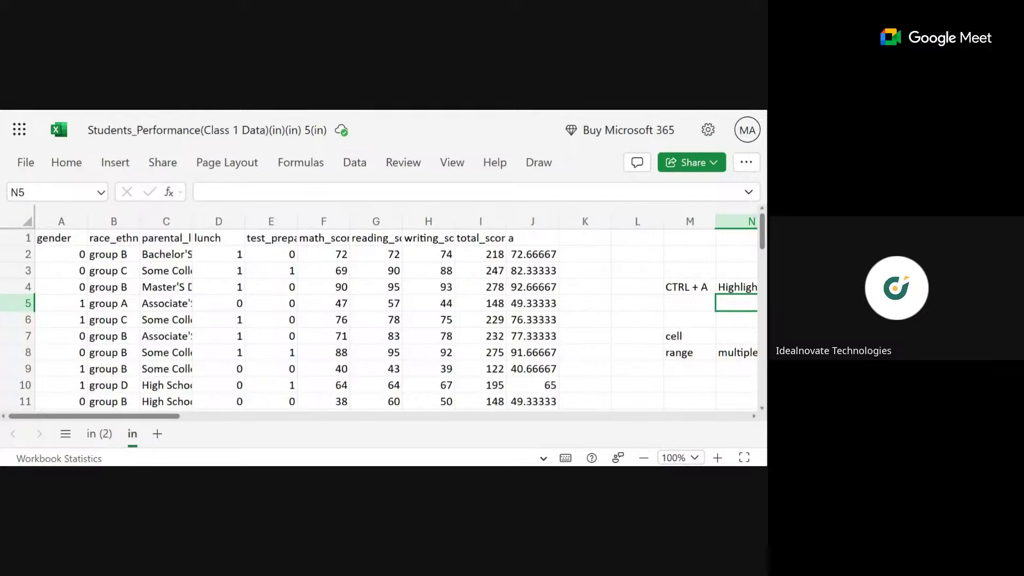
left_click(78, 244)
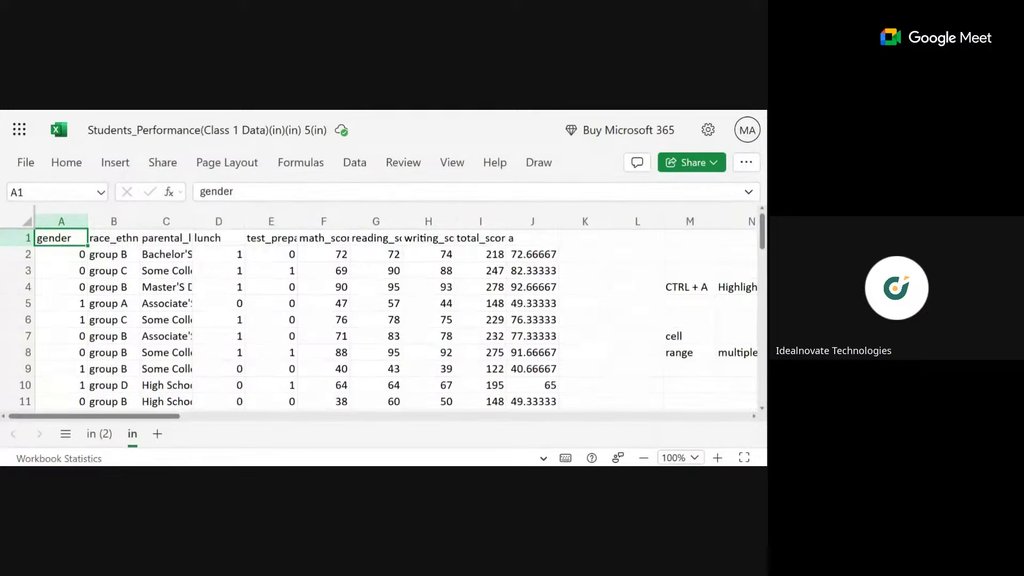
left_click(132, 255)
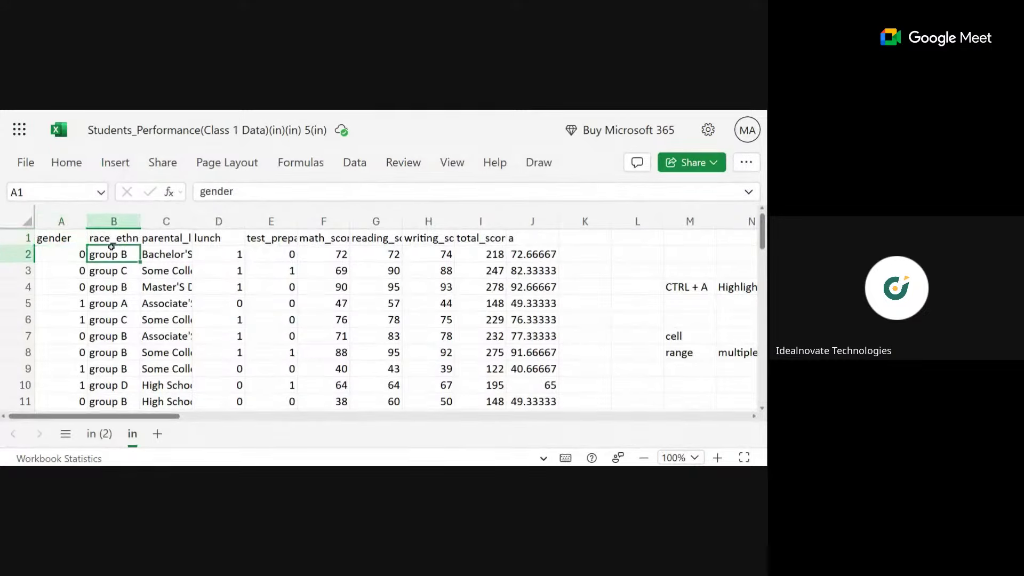
left_click(77, 239)
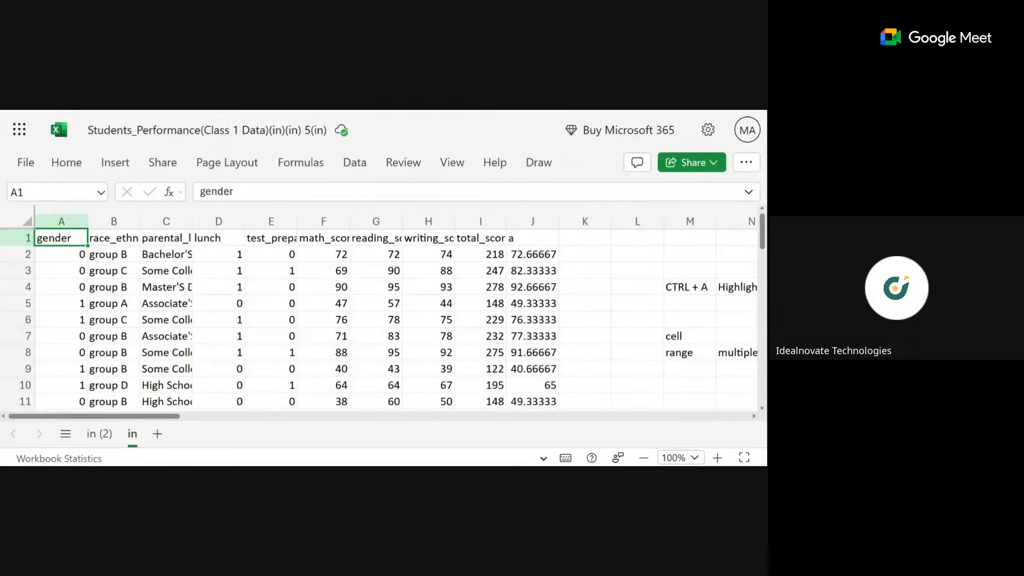
key("ctrl+a")
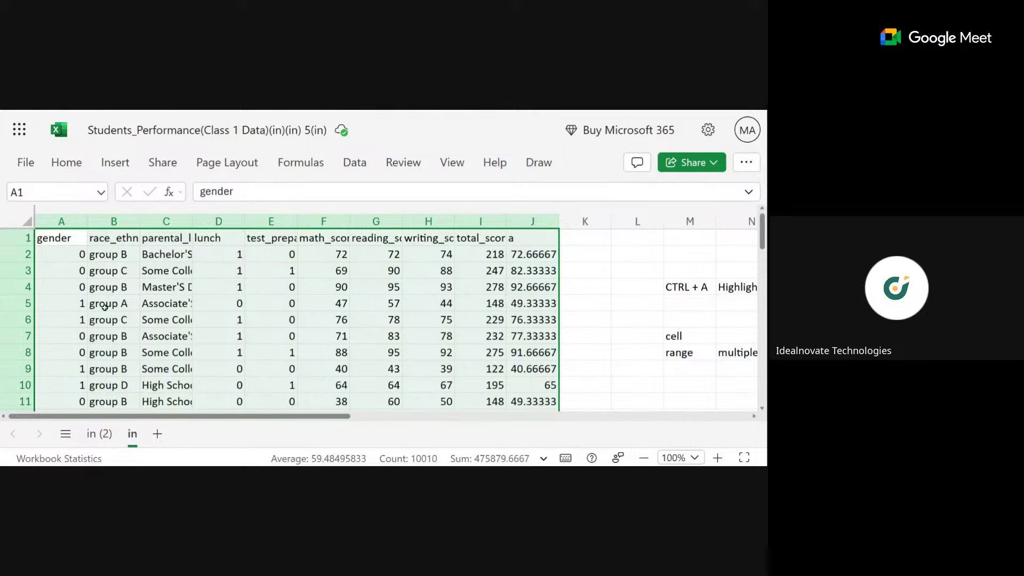
Select a long range manually from A1 towards column J, and use J134 to select the whole data block at once
left_click(104, 306)
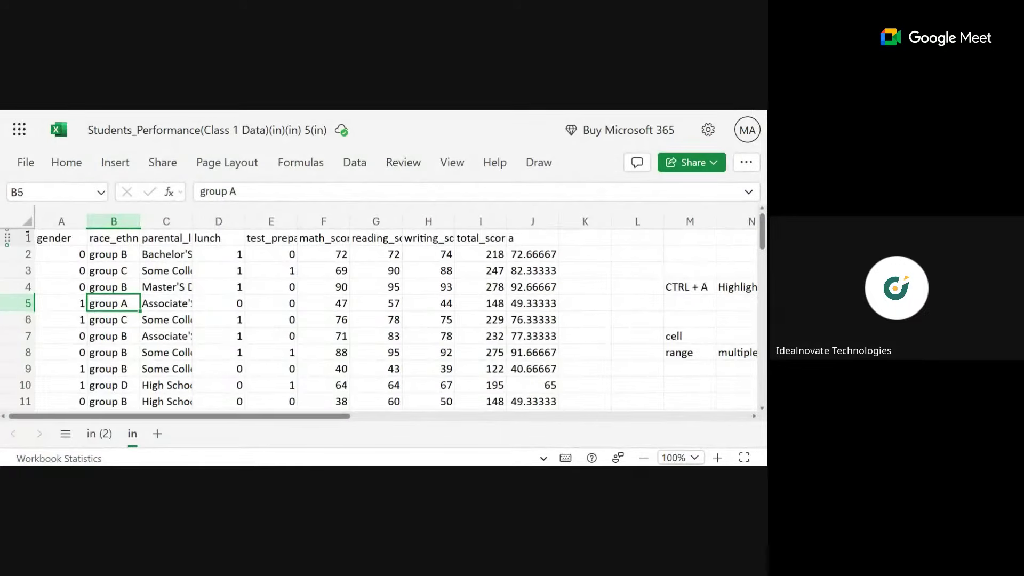
left_click_drag(56, 238, 543, 435)
left_click(528, 388)
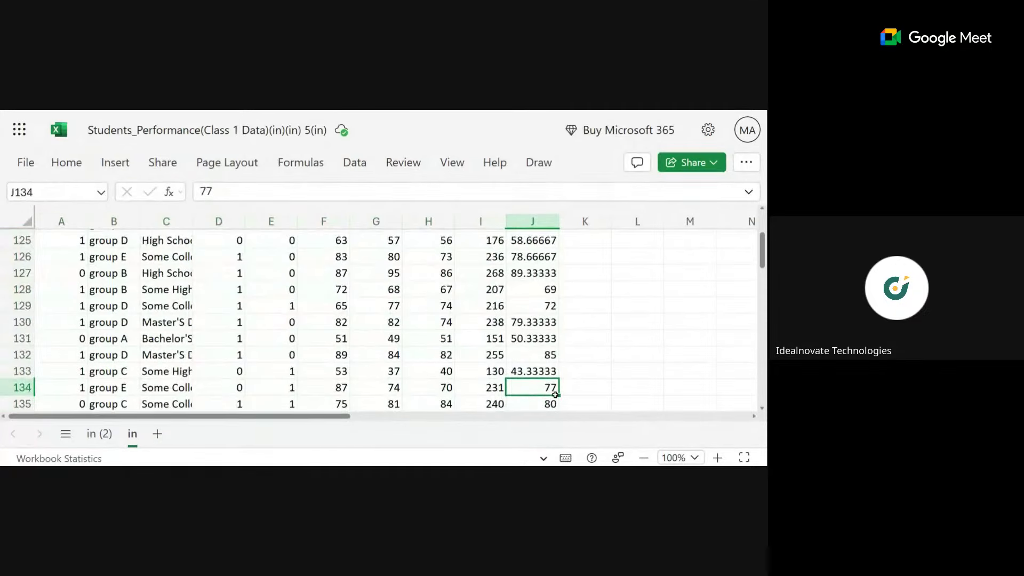
key("ctrl+a")
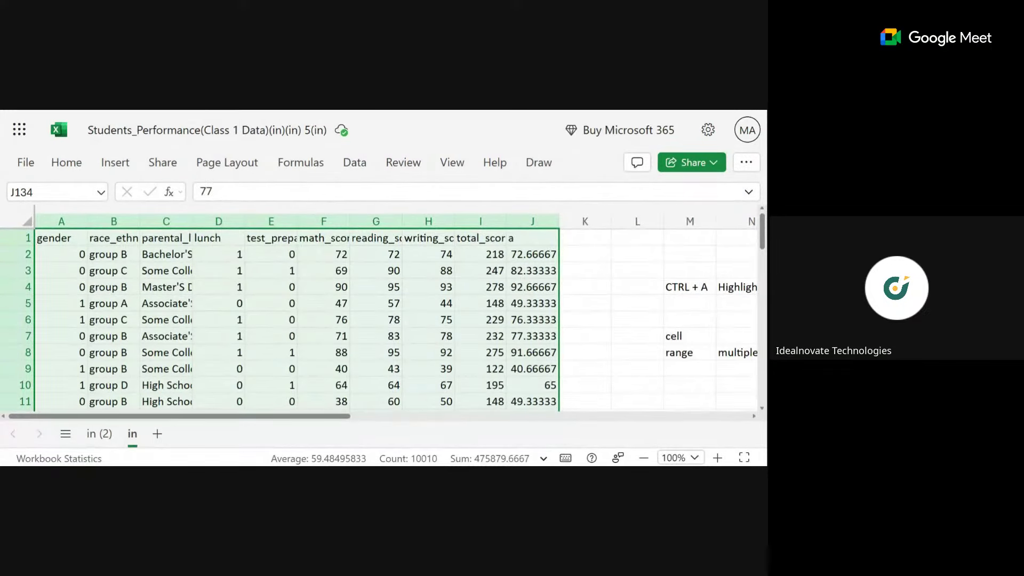
View the formatted table on sheet "in (2)", and examine the number, style and cell formatting options on sheet "in"
left_click(99, 434)
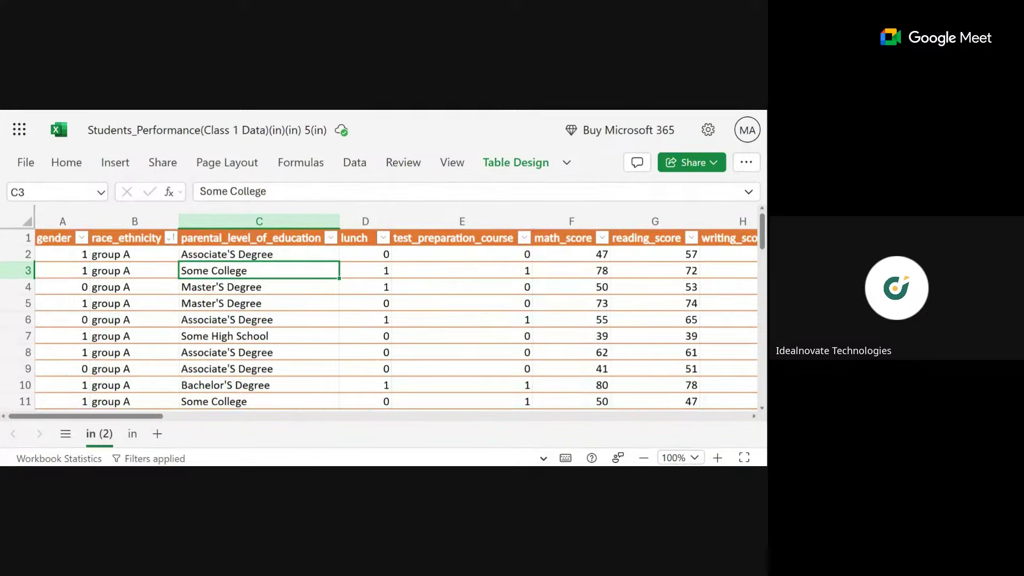
left_click(132, 433)
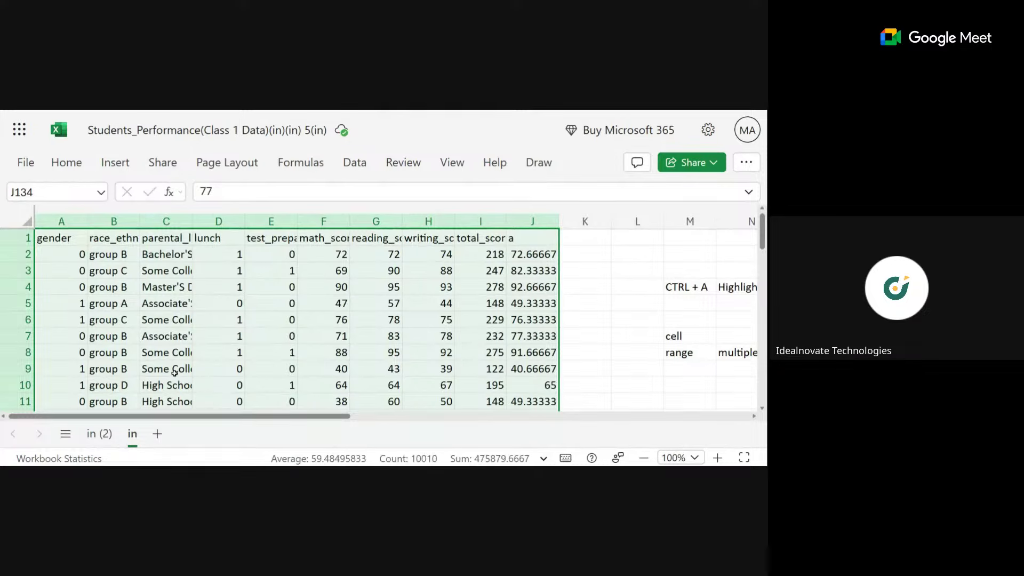
left_click(67, 169)
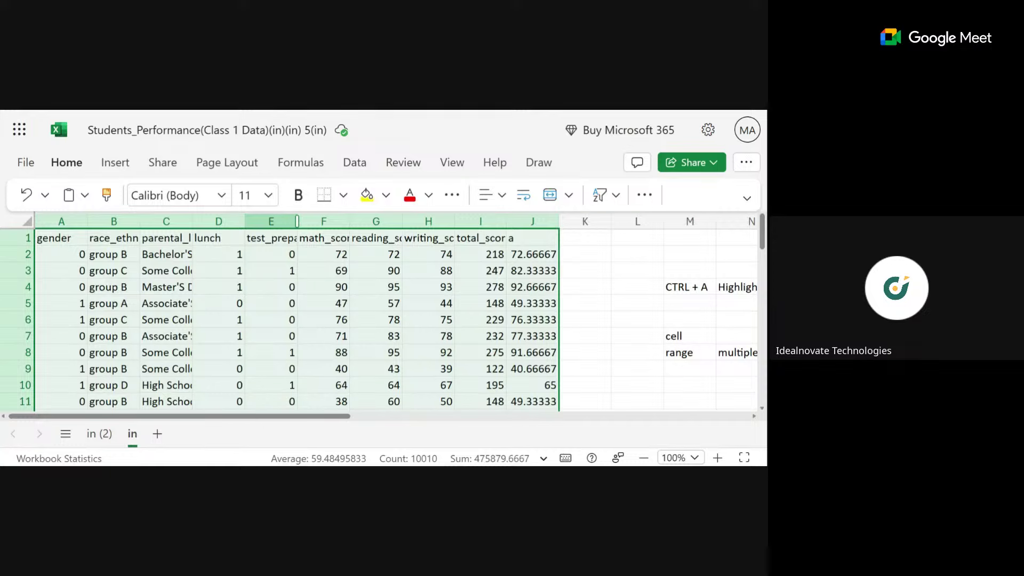
left_click(645, 195)
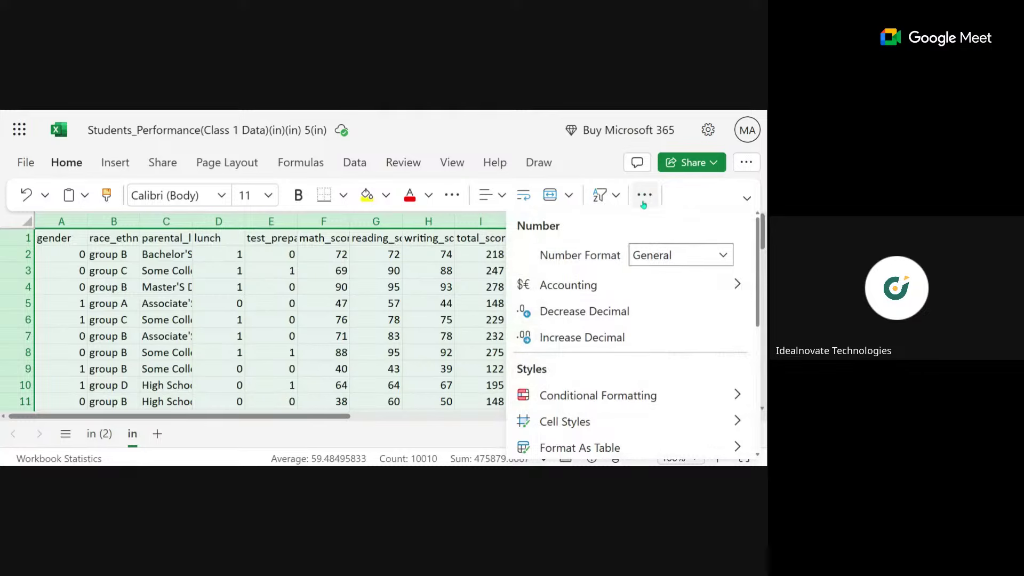
scroll(638, 288, "down", 3)
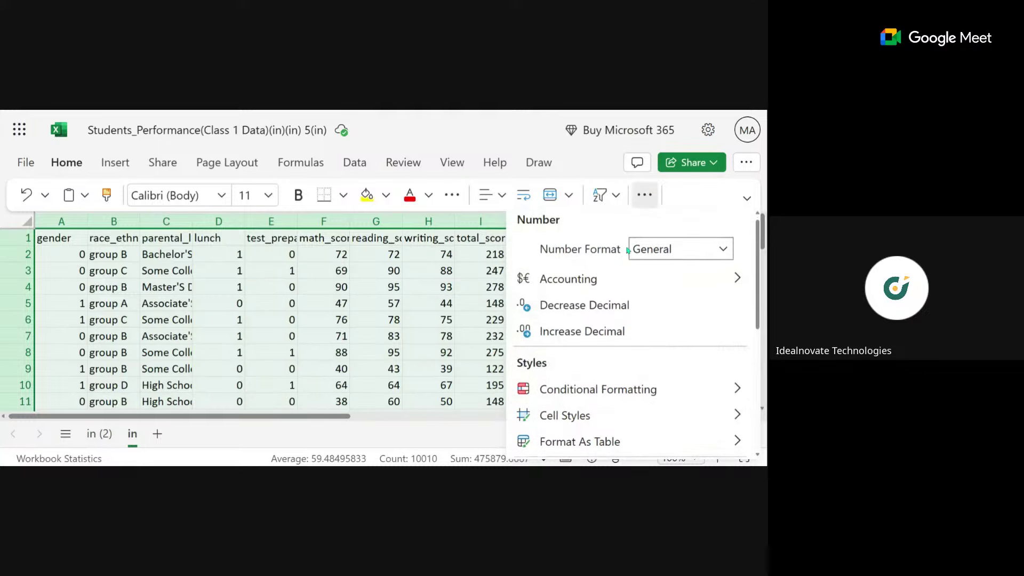
scroll(628, 249, "up", 3)
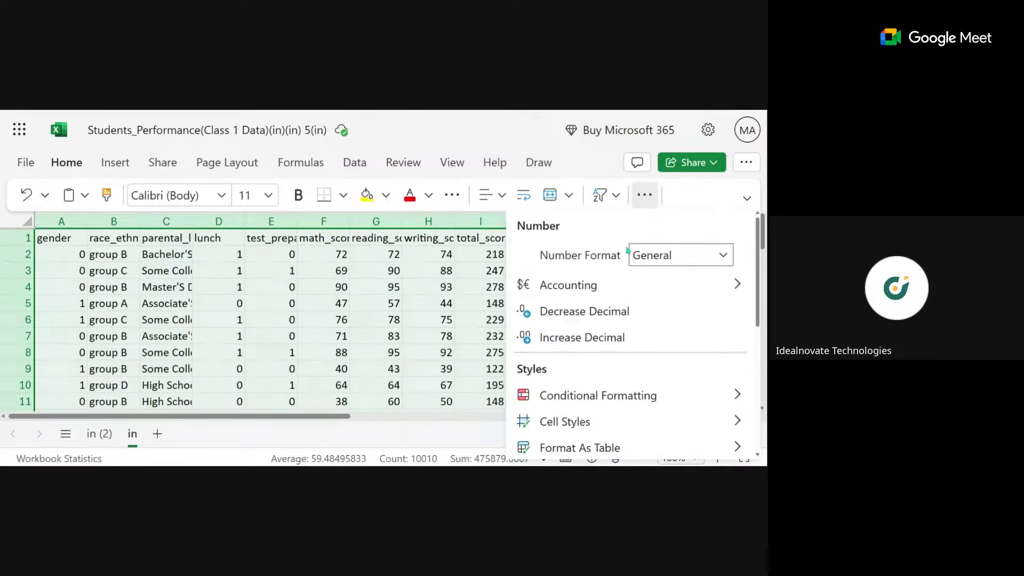
scroll(629, 250, "down", 5)
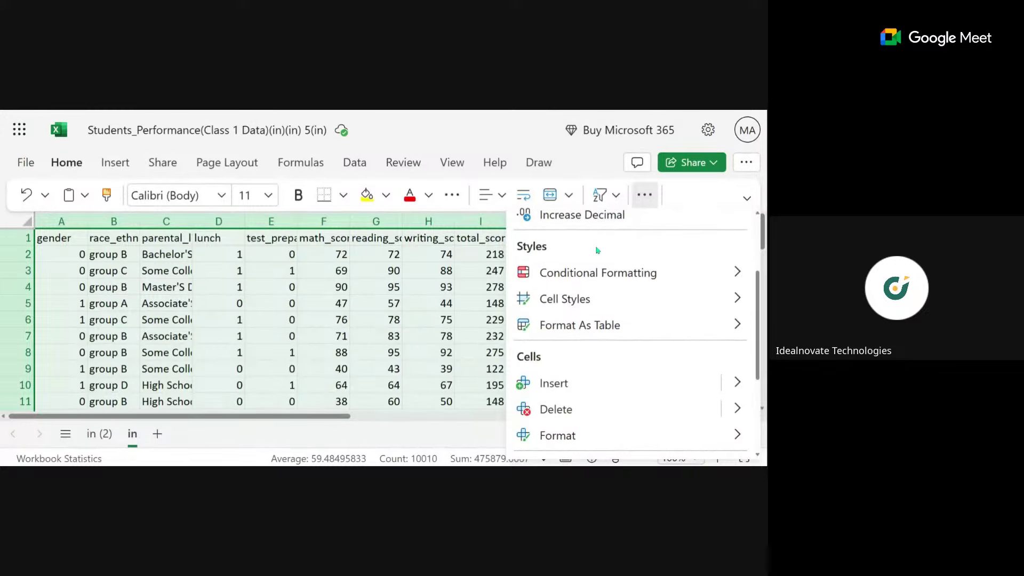
Set the worksheet zoom to 140% and bring the data back into view from column A
key("ctrl+minus")
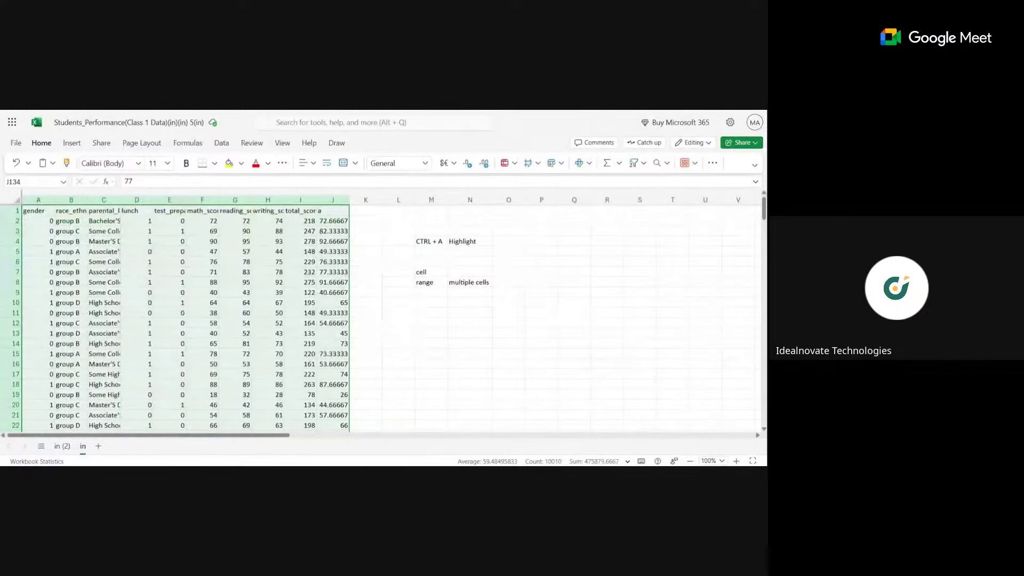
left_click(505, 288)
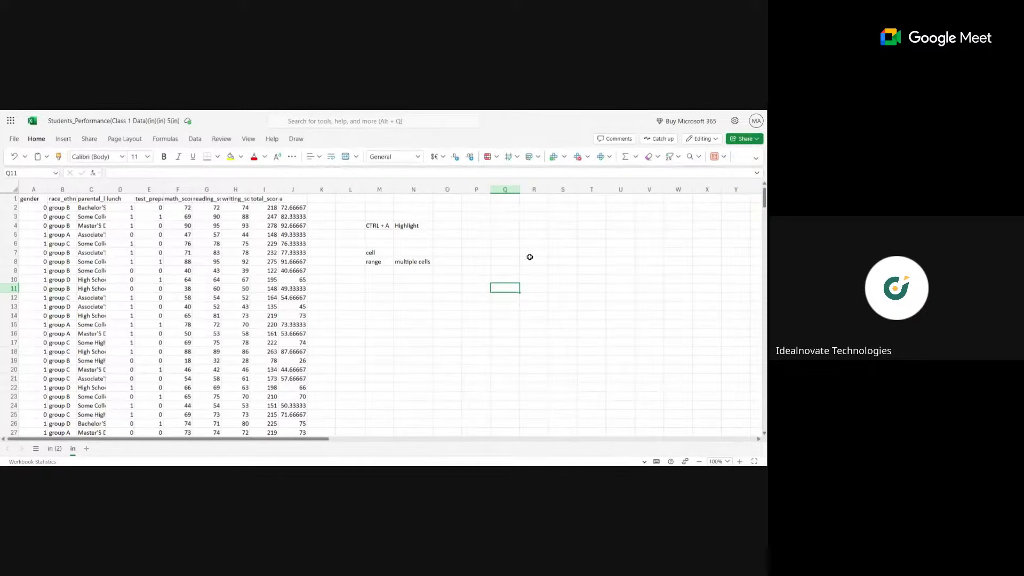
left_click(739, 462)
left_click(739, 462)
left_click(738, 462)
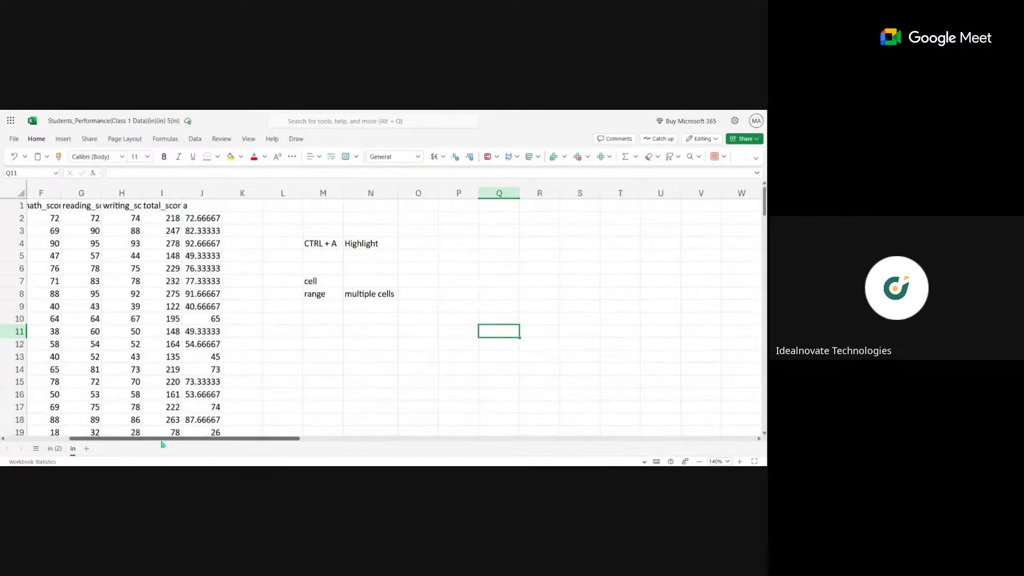
left_click_drag(163, 440, 99, 441)
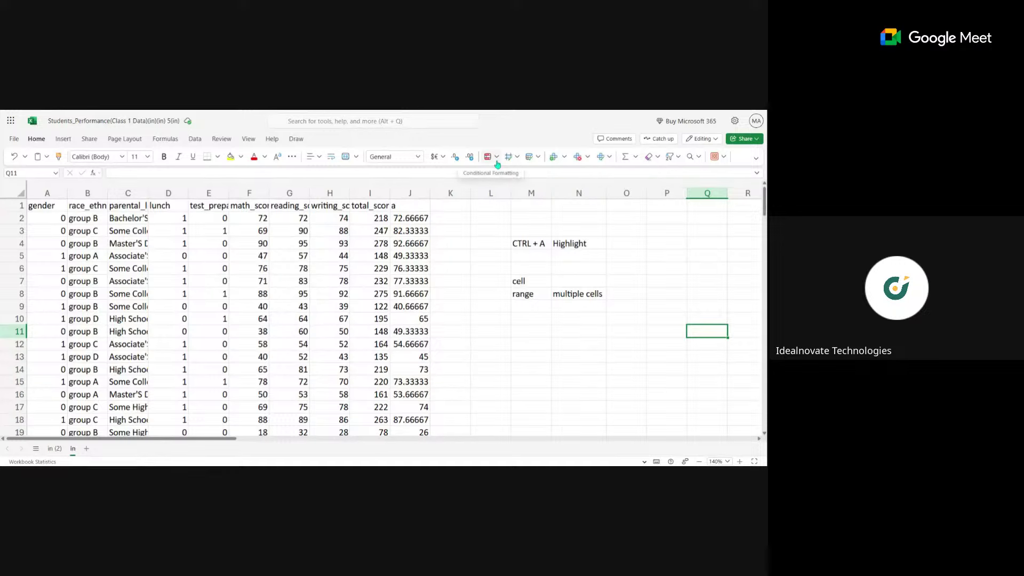
left_click(539, 158)
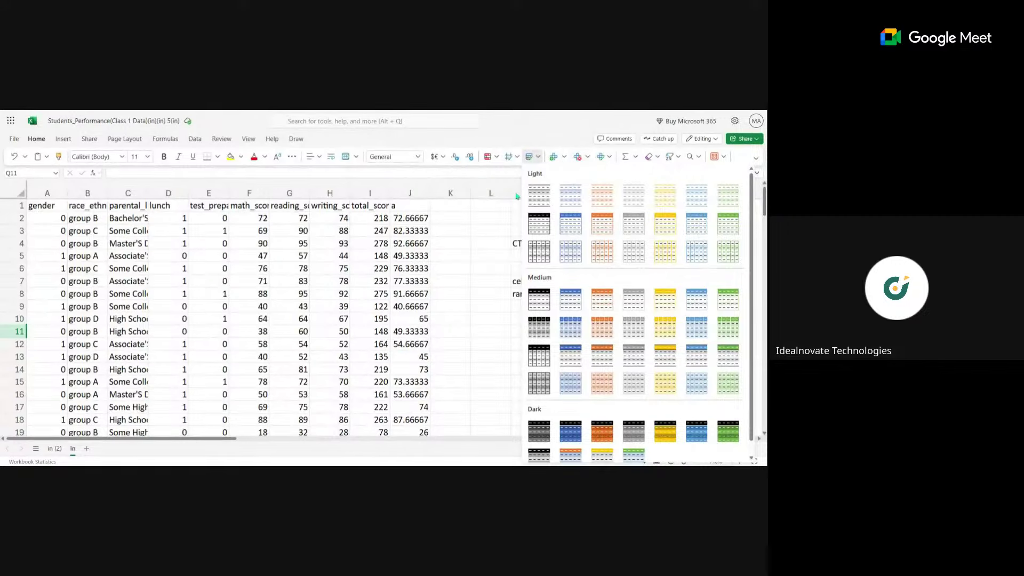
left_click(496, 179)
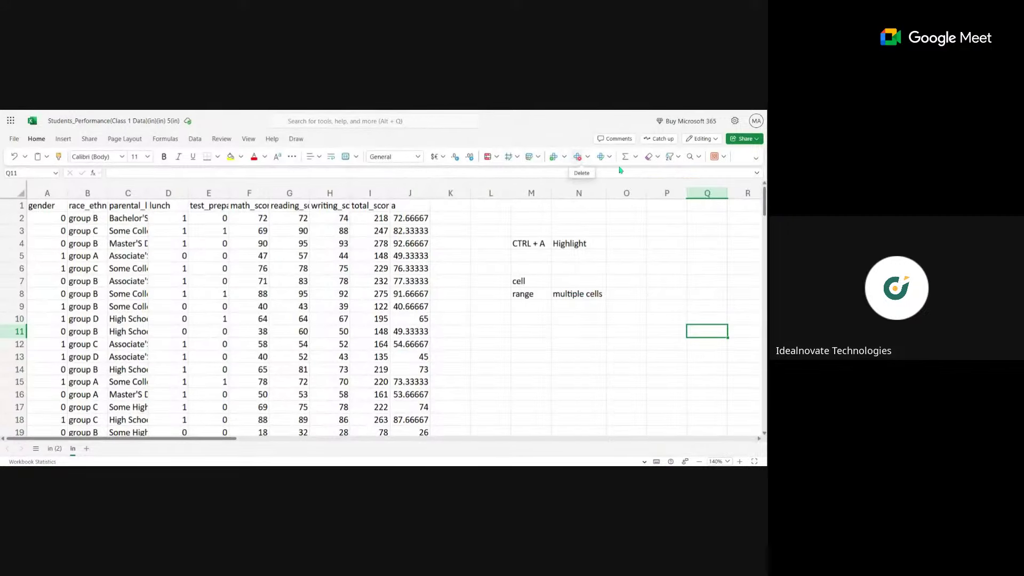
left_click(539, 158)
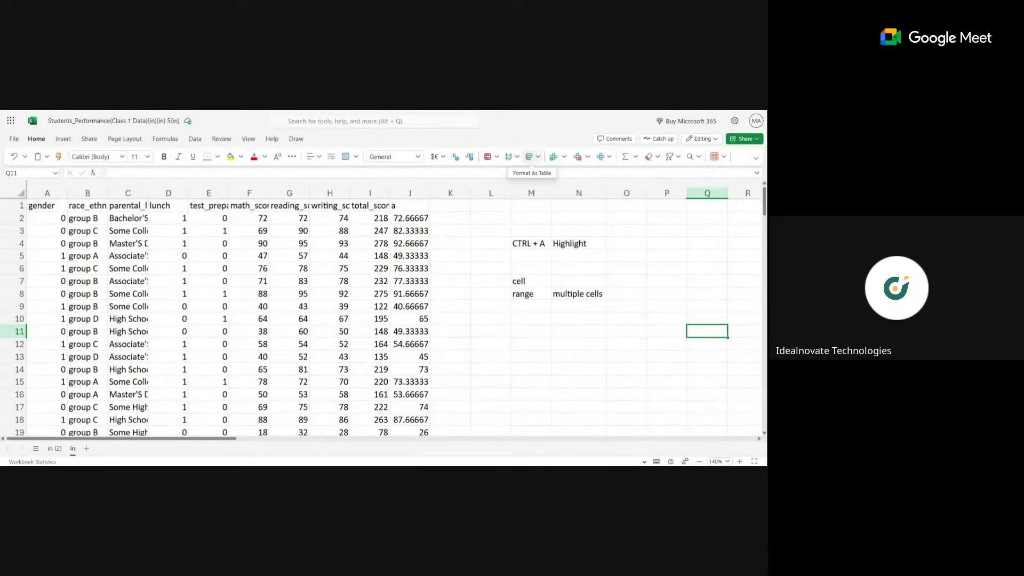
left_click(538, 157)
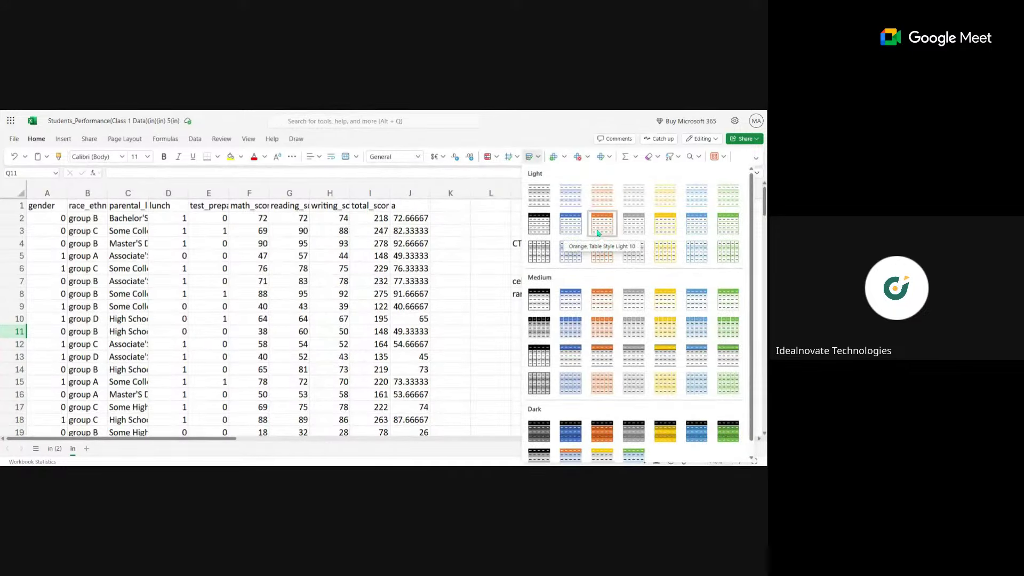
left_click(598, 233)
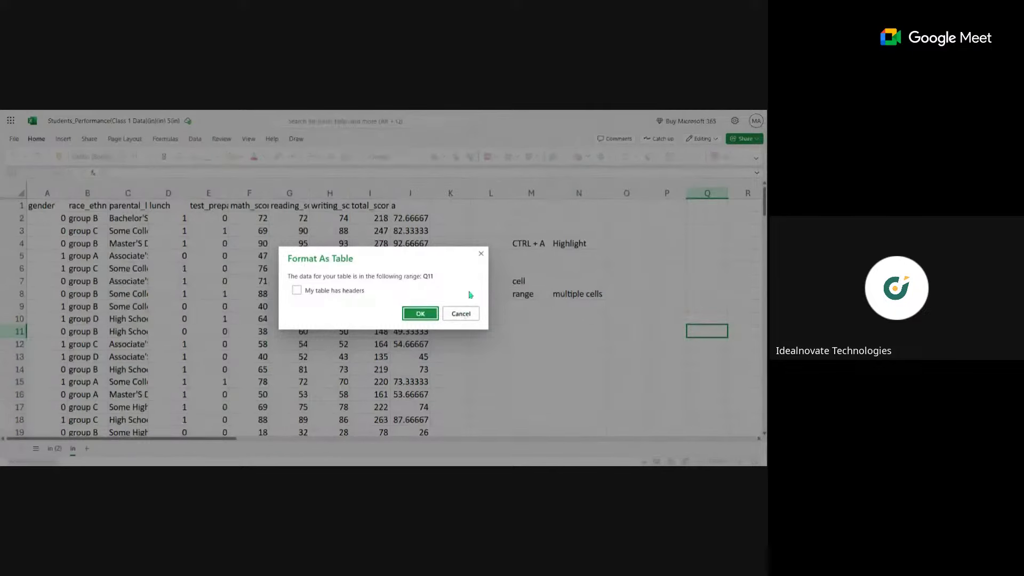
left_click(461, 314)
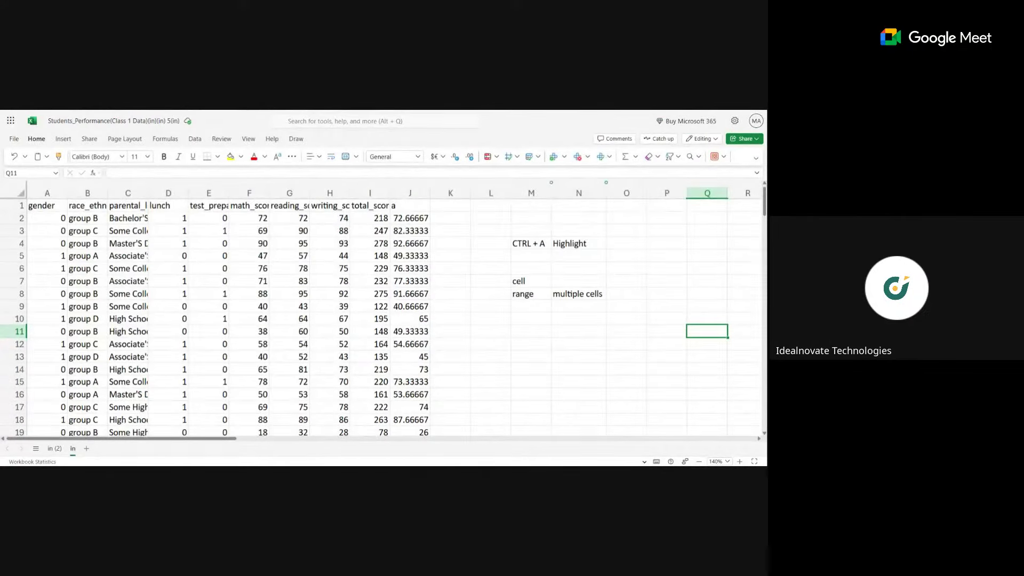
Enlarge the browser view of the workbook and look through the additional number, style and cell formatting options
key("ctrl+plus")
key("ctrl+plus")
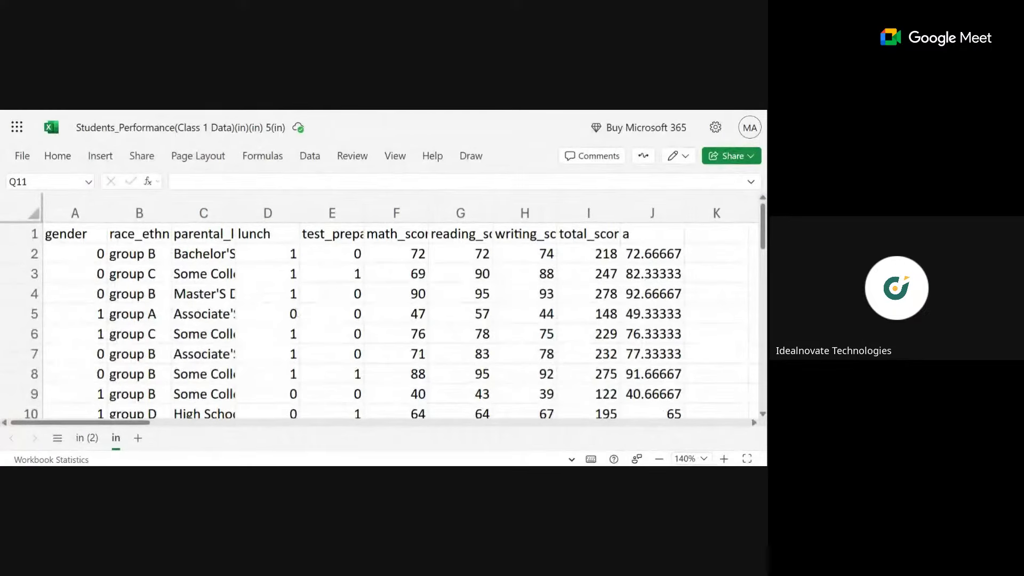
left_click(525, 273)
left_click(63, 158)
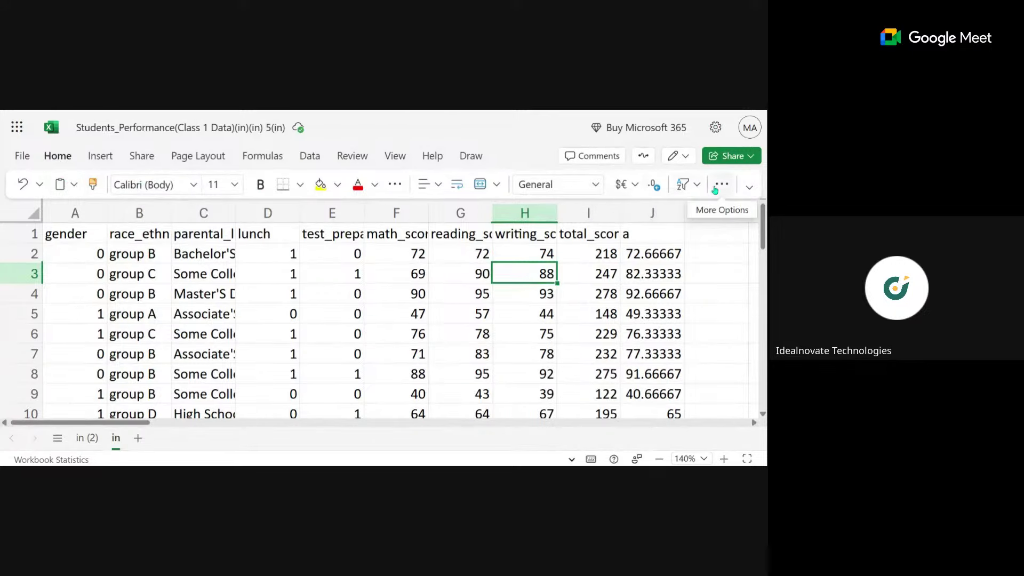
left_click(750, 187)
left_click(750, 187)
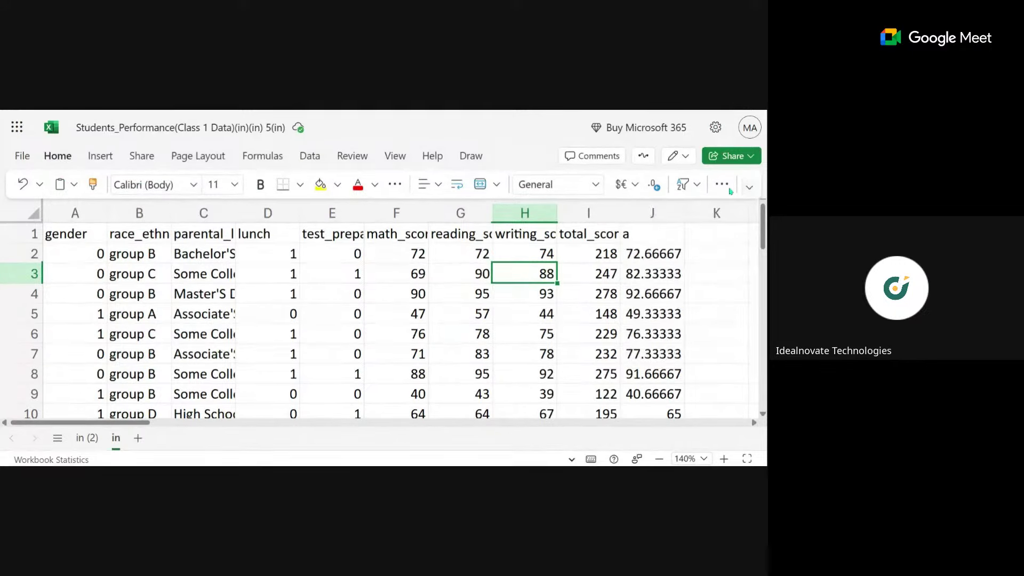
left_click(728, 191)
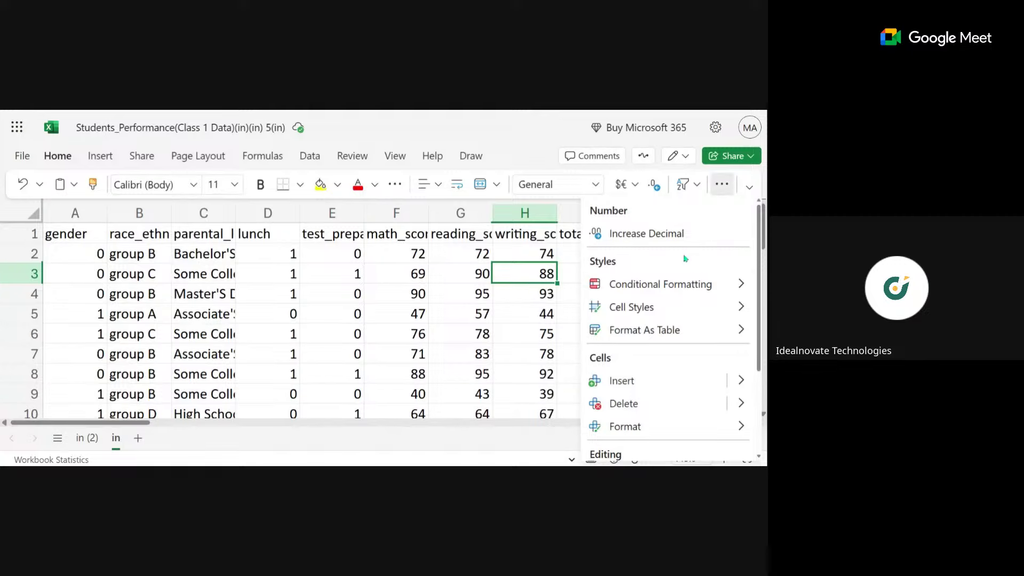
key("Escape")
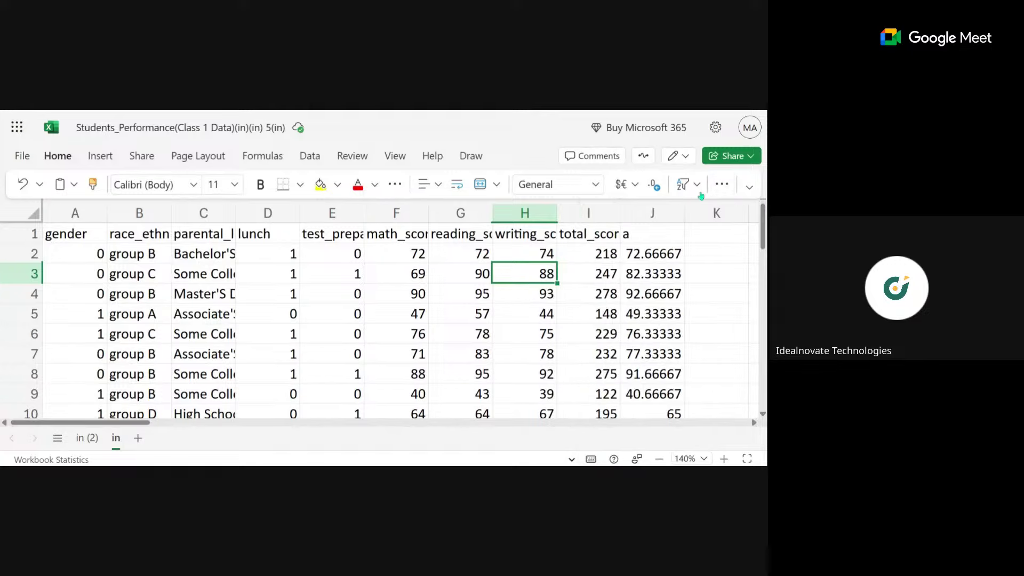
left_click(722, 184)
key("Escape")
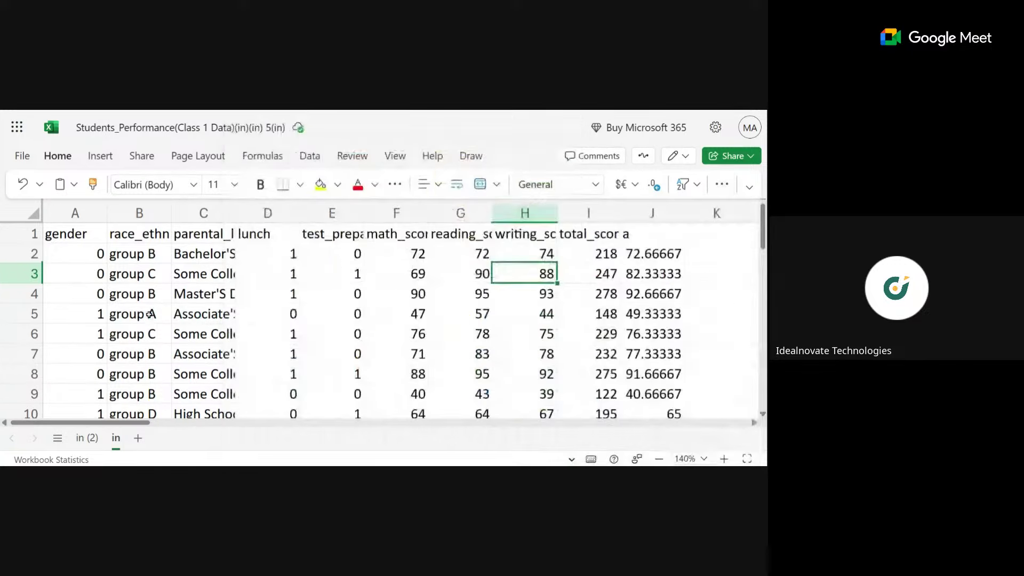
Format the whole student data block A1:J1001 as a table with headers, using an orange Light style with a solid header
left_click(162, 319)
left_click(165, 333)
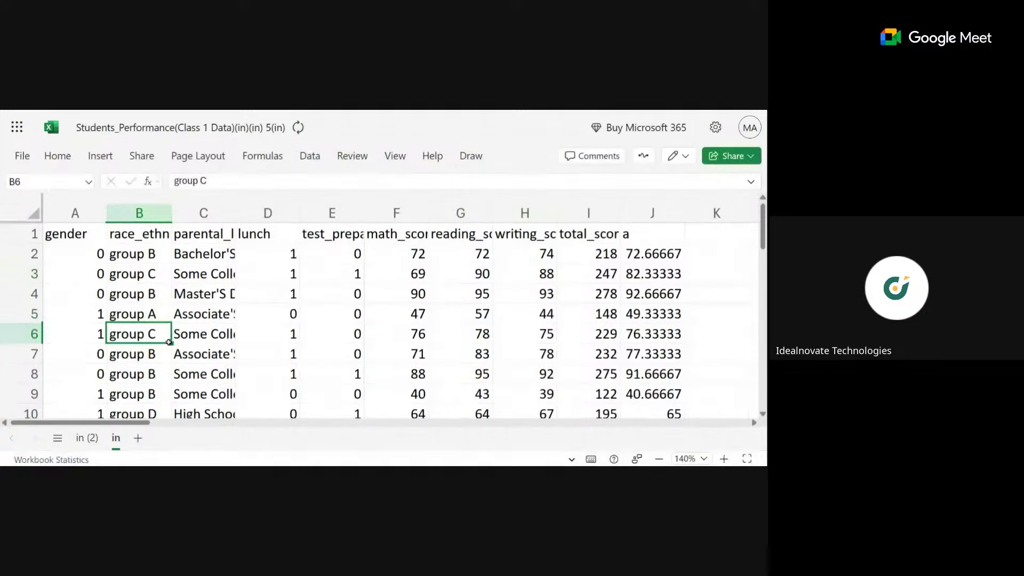
key("ctrl+a")
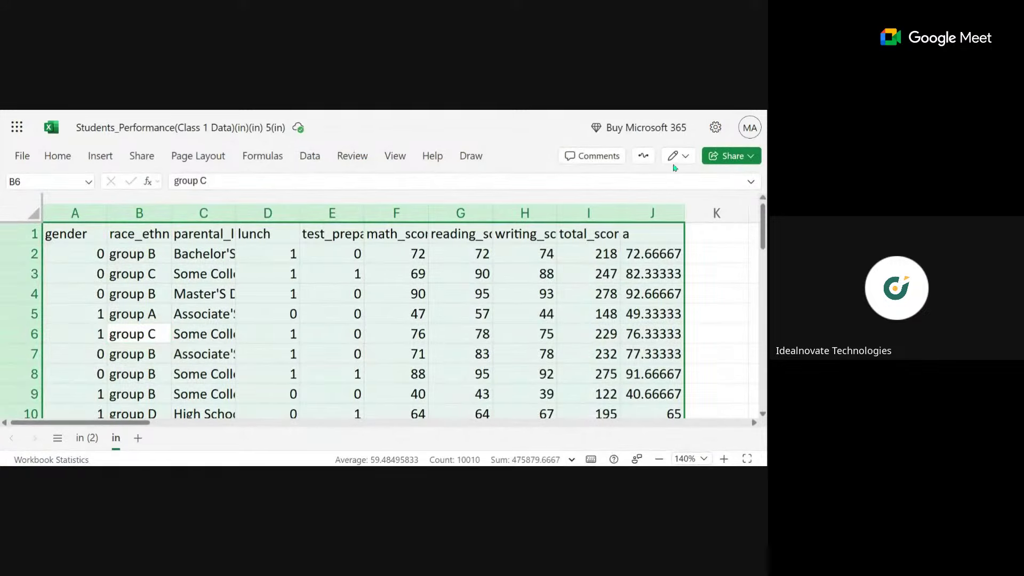
left_click(58, 156)
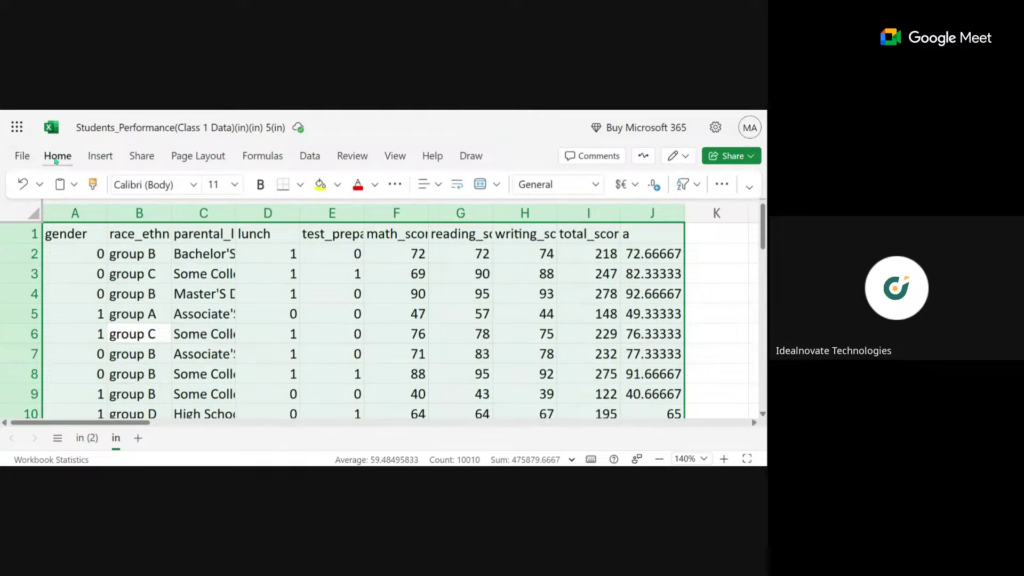
left_click(722, 184)
left_click(673, 330)
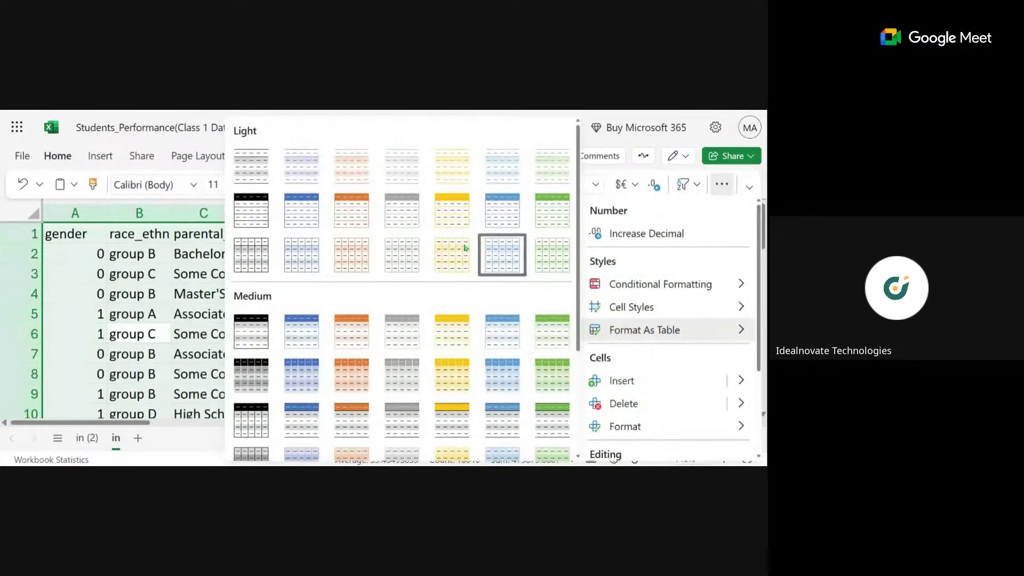
left_click(348, 216)
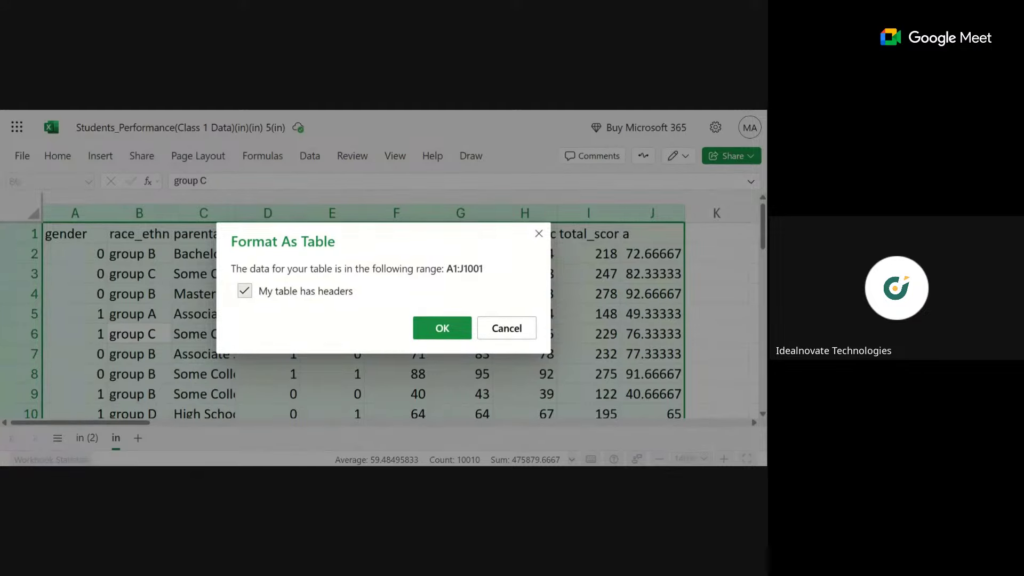
left_click(435, 329)
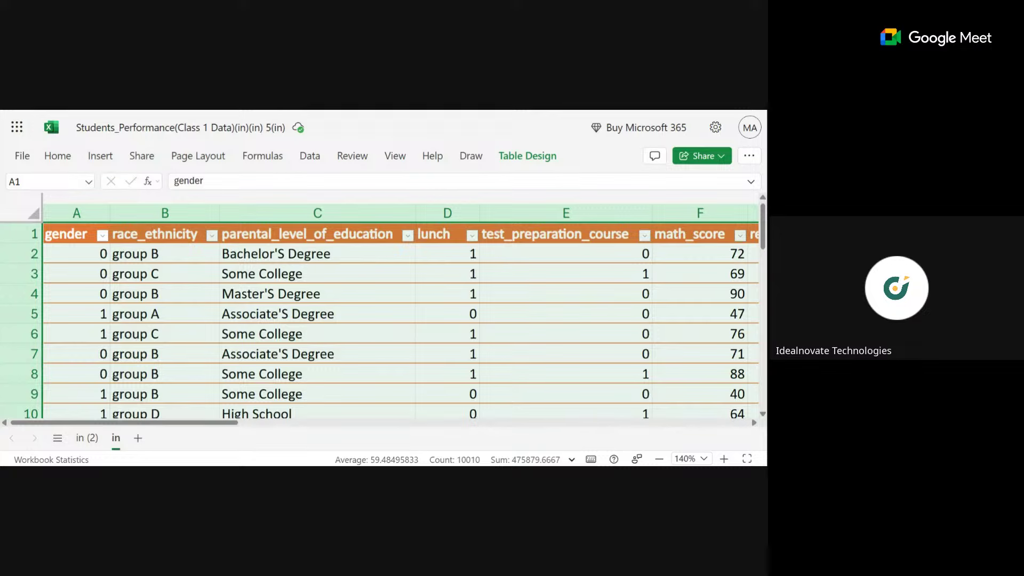
Undo the table formatting on the student data
left_click(191, 378)
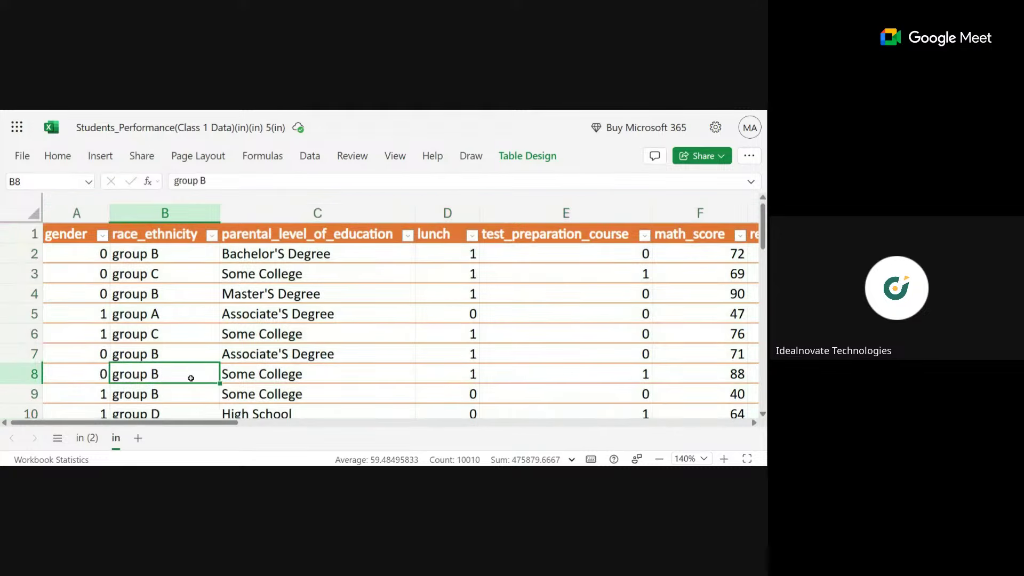
key("ctrl+z")
left_click(296, 317)
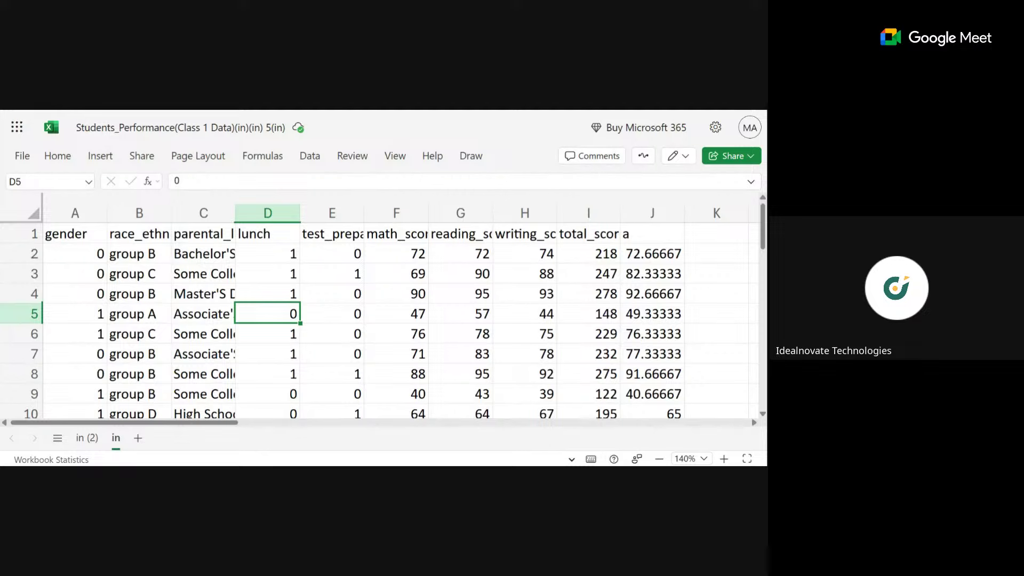
left_click(81, 235)
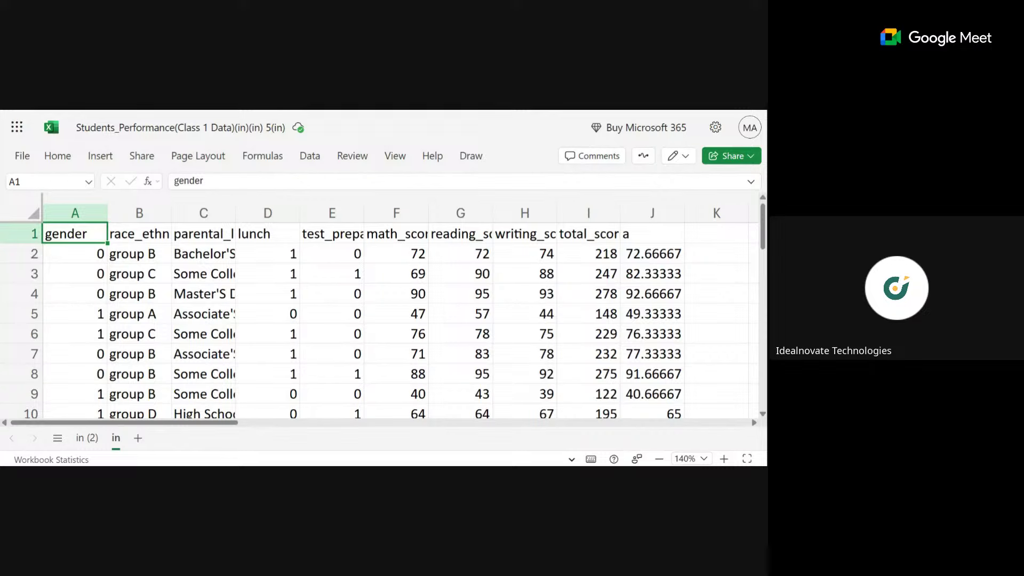
key("ctrl+a")
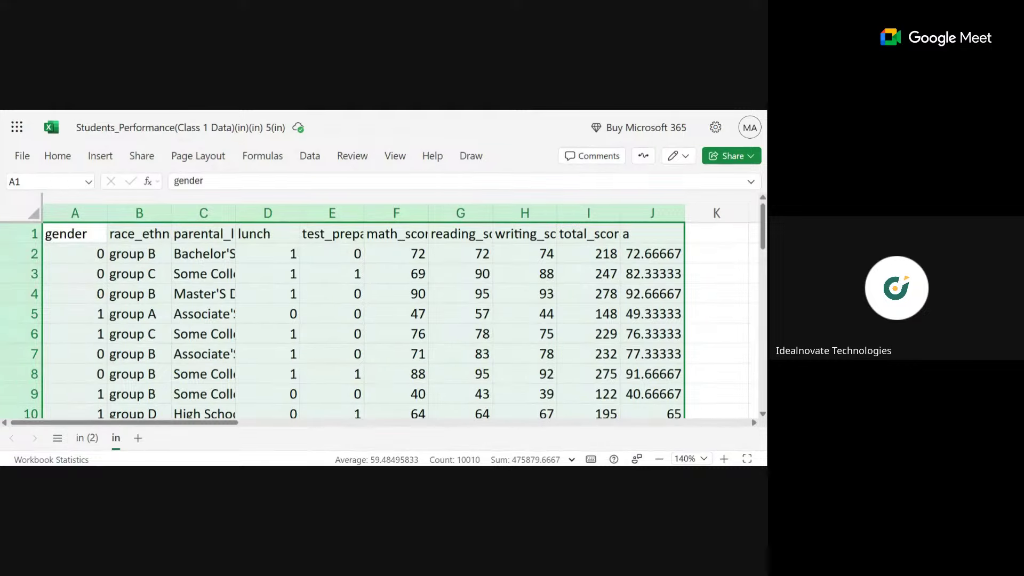
left_click(59, 156)
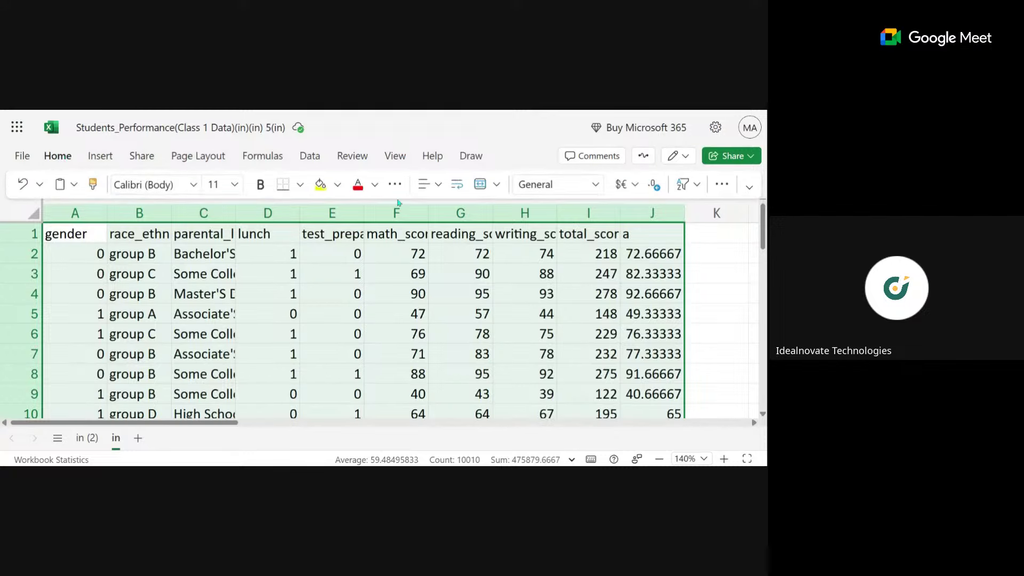
left_click(721, 185)
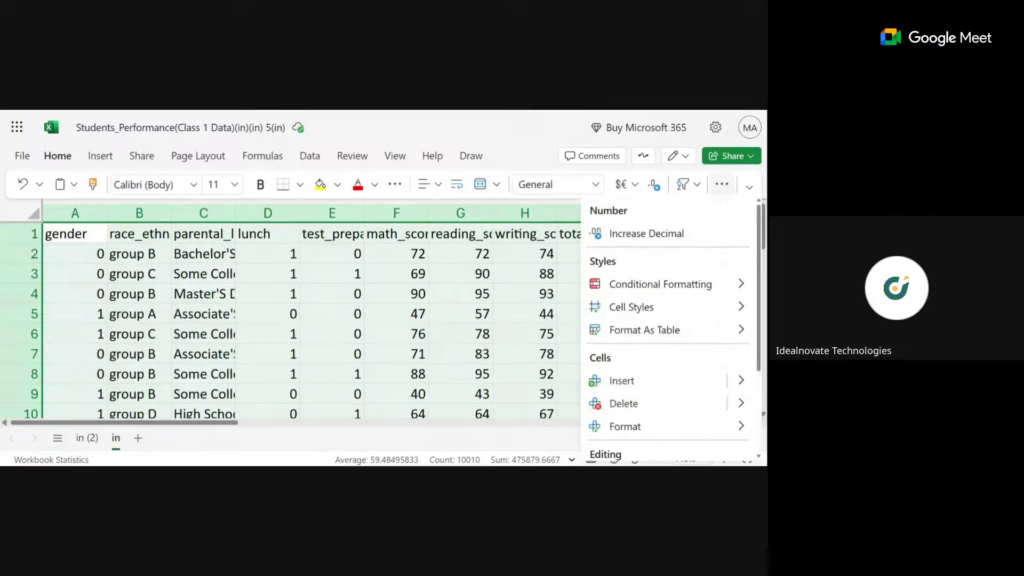
left_click(661, 329)
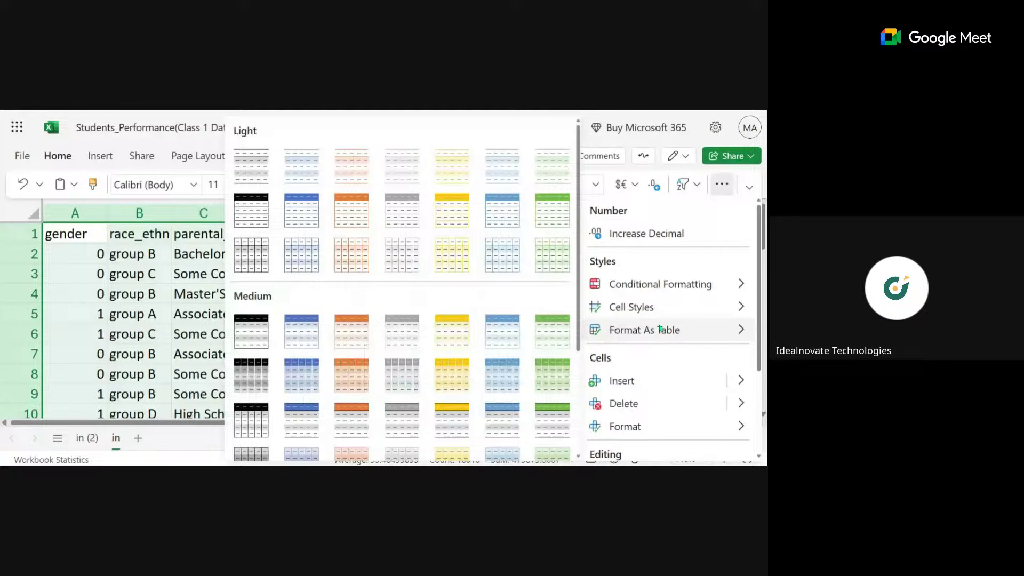
left_click(359, 325)
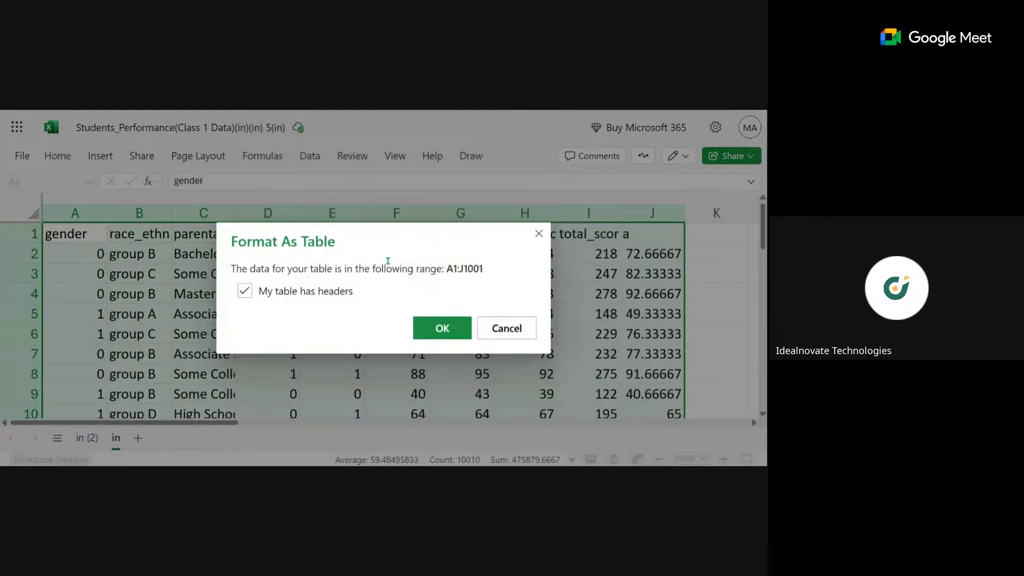
left_click(507, 328)
left_click(352, 373)
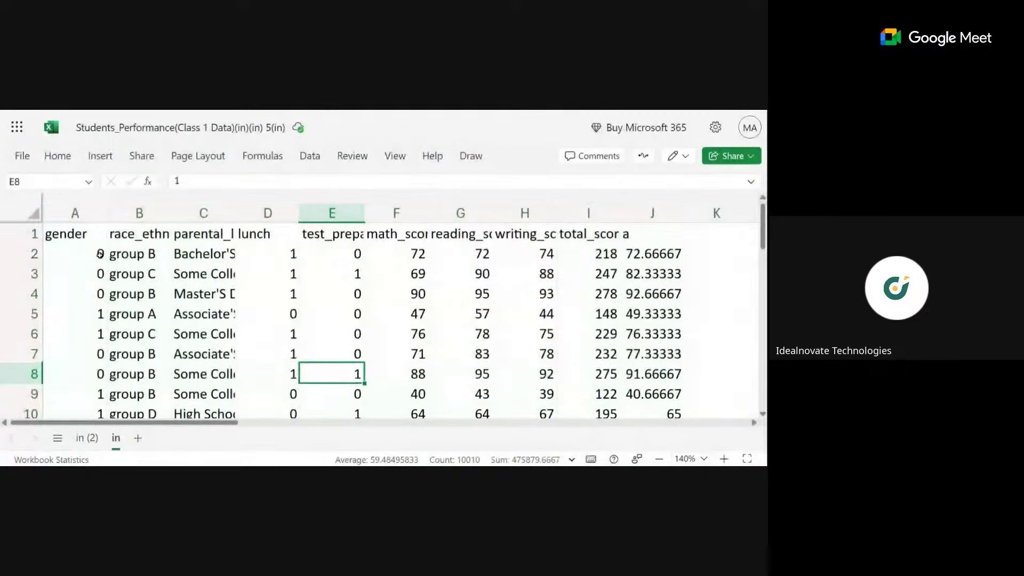
Select the entire student data block from A1 and format it as a table with headers in the banded orange Medium style
left_click(80, 239)
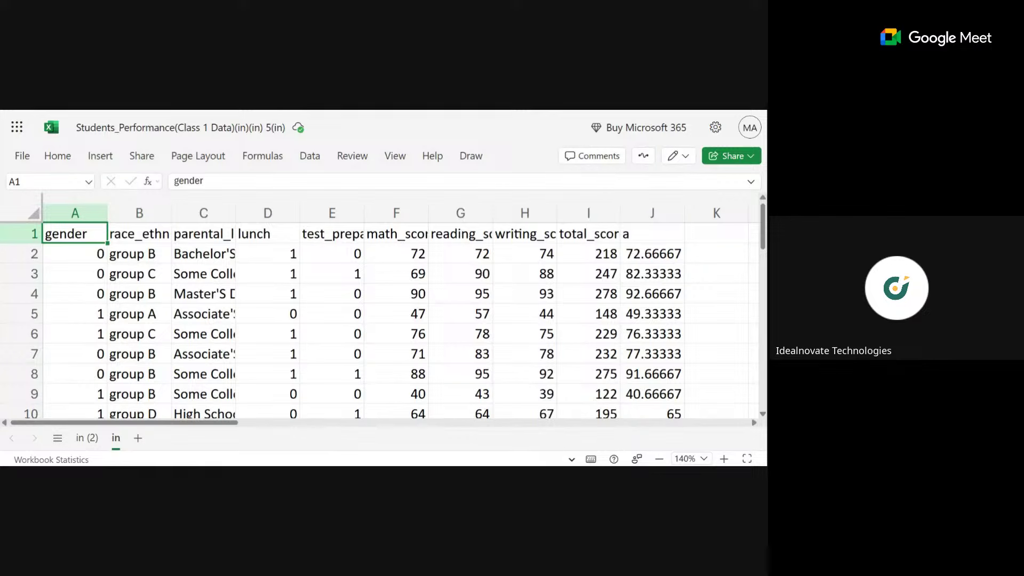
key("ctrl+a")
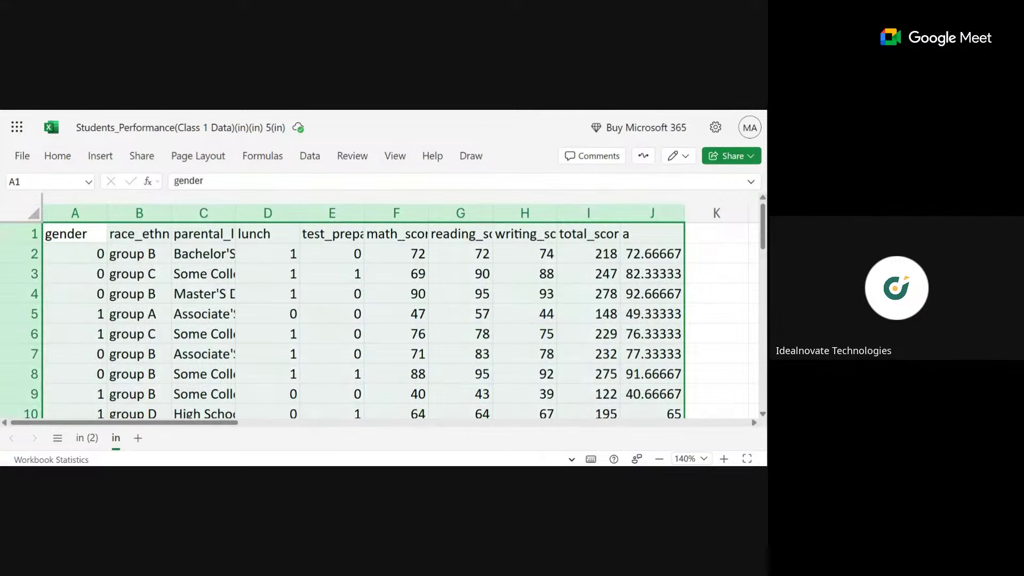
left_click(65, 158)
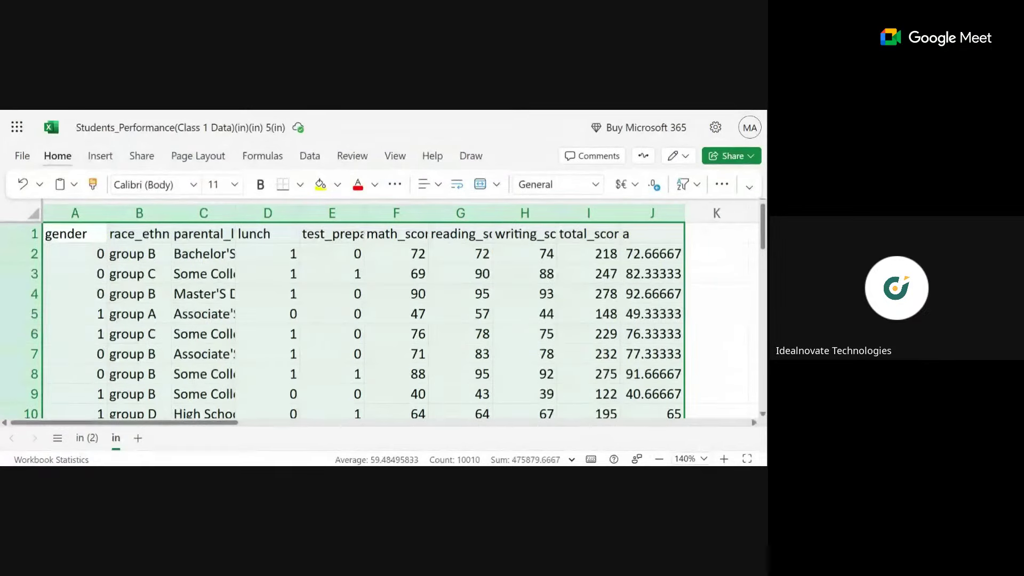
left_click(722, 184)
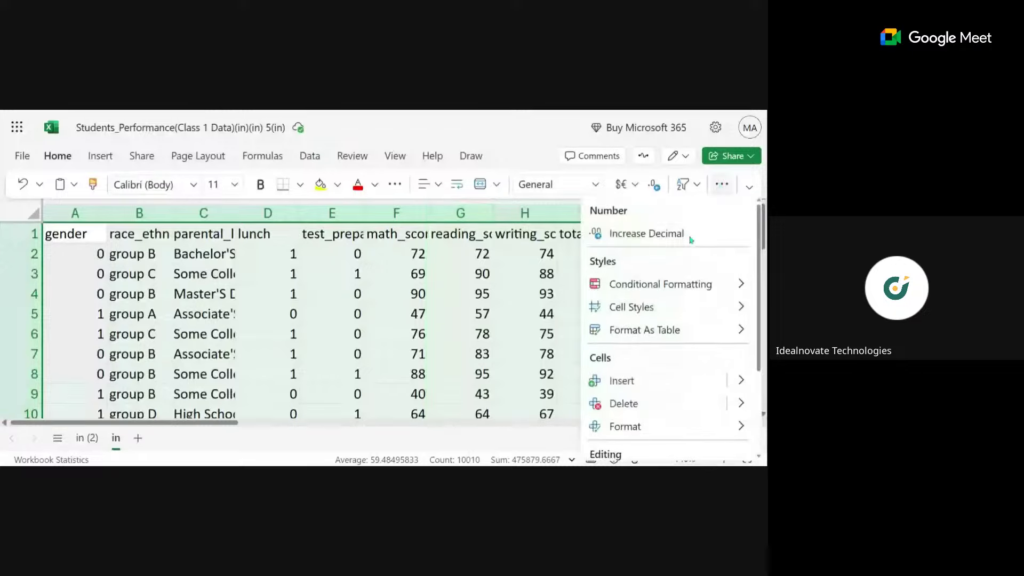
mouse_move(675, 329)
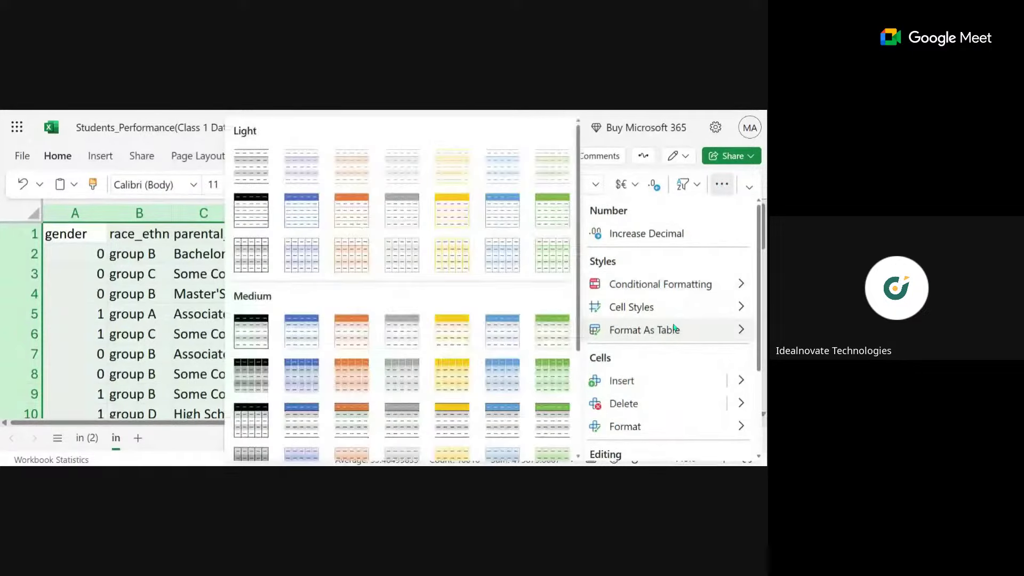
left_click(356, 330)
left_click(438, 326)
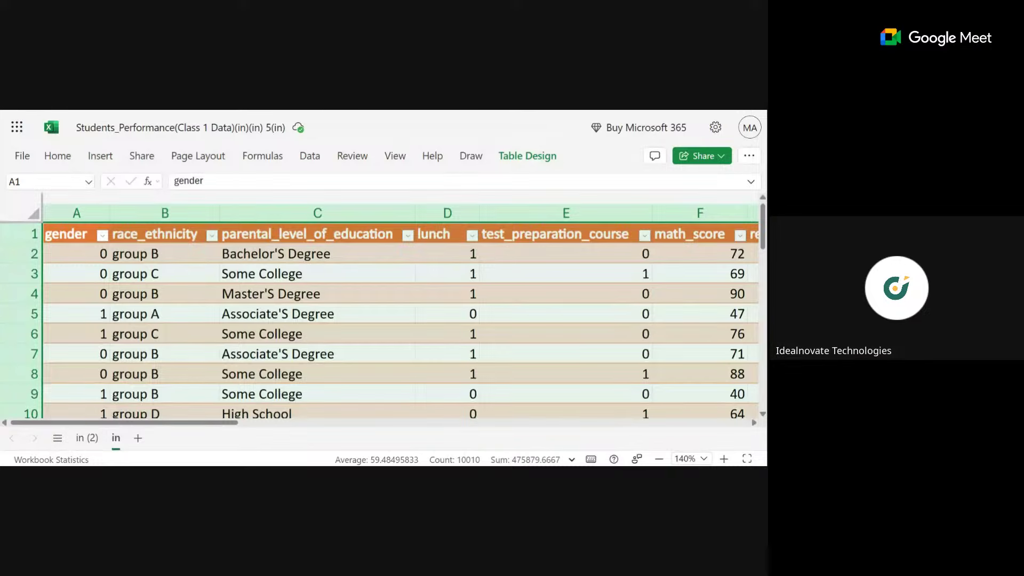
View the Sorting and Filtering lesson in Google Slides, and return to the Excel workbook to highlight the gender and race_ethnicity columns
key("ctrl+Tab")
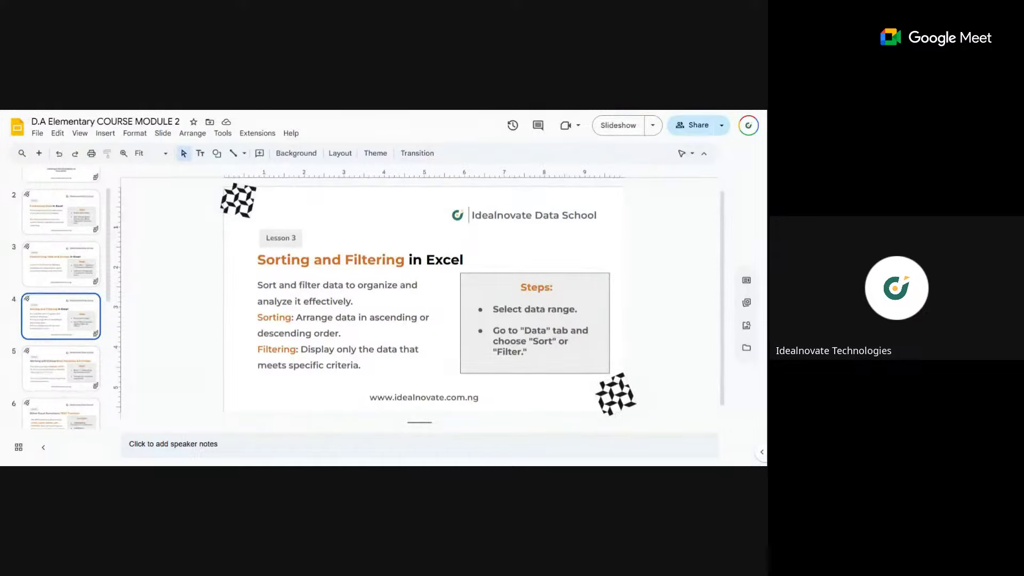
key("alt+Tab")
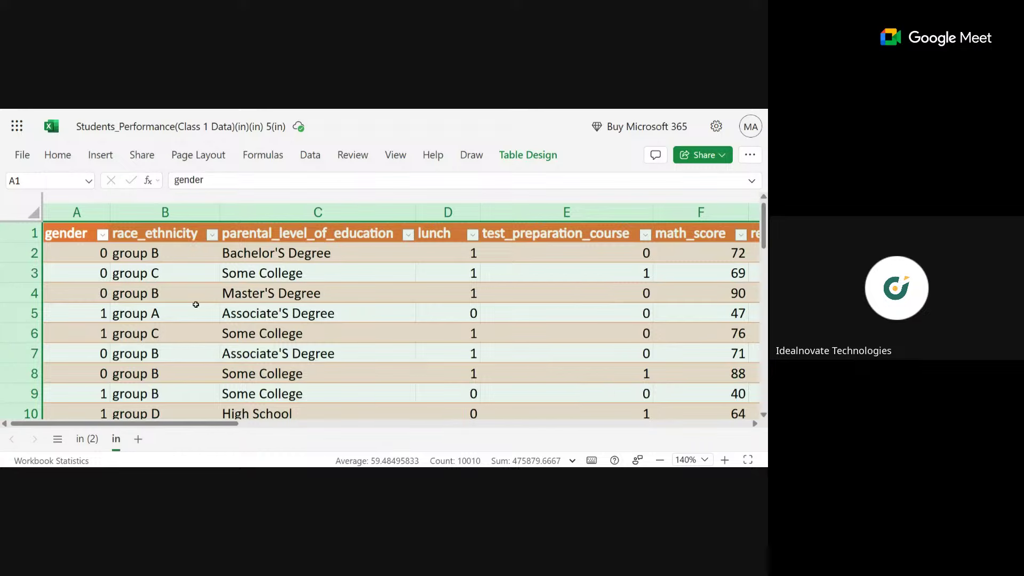
left_click(76, 216)
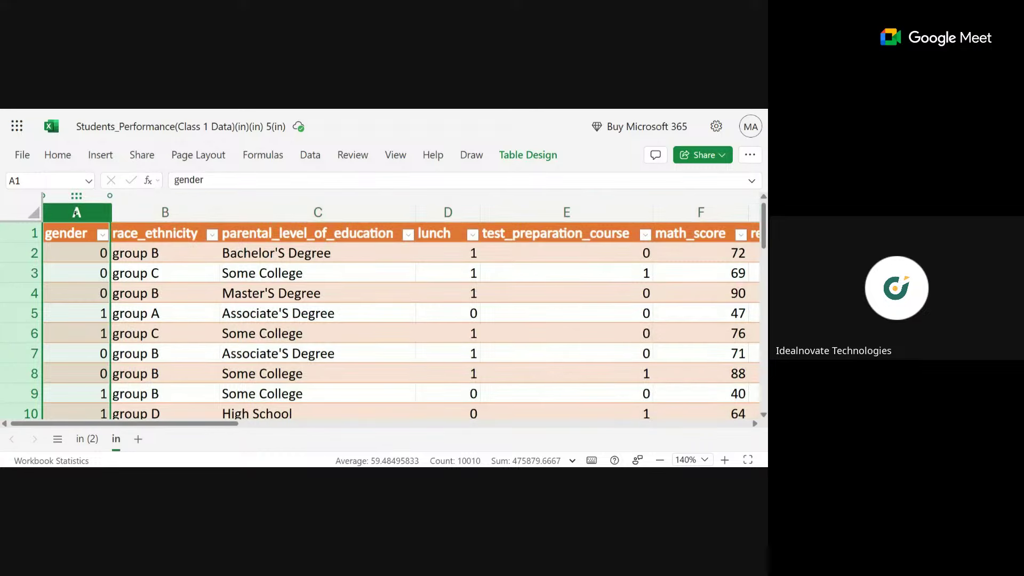
left_click(165, 212)
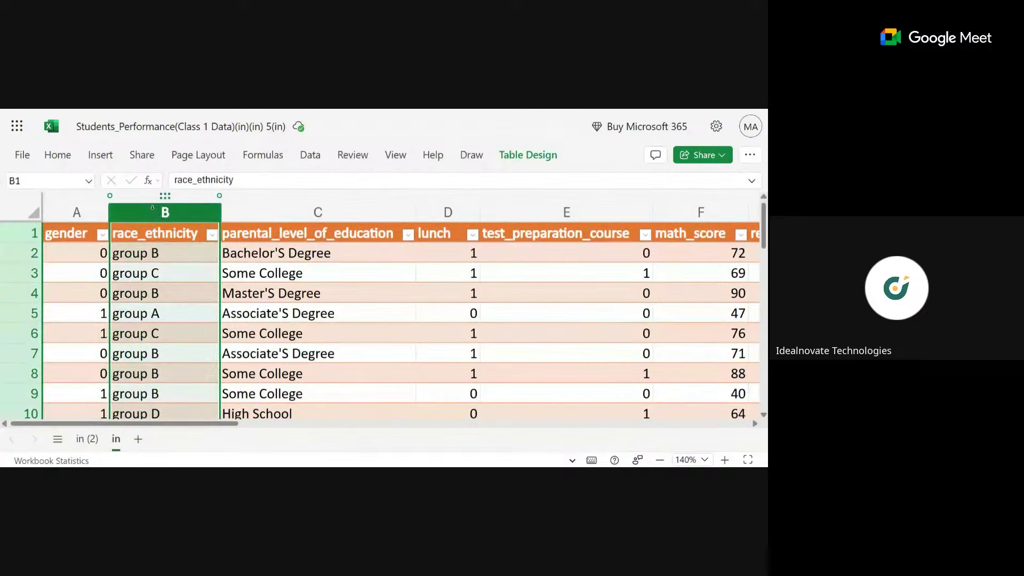
left_click(297, 273)
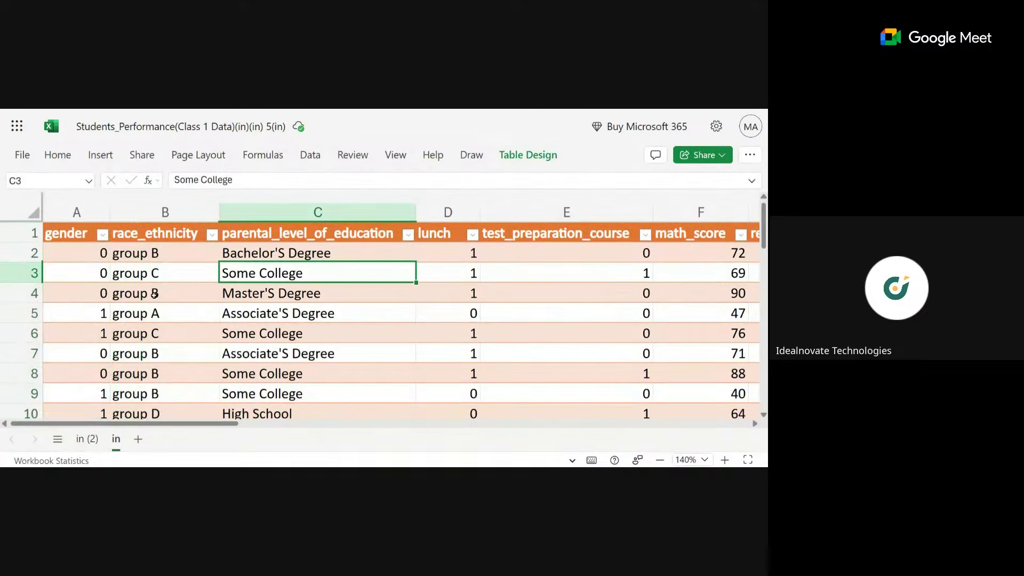
Sort the table by race_ethnicity from A to Z and view the reordered rows
left_click(212, 235)
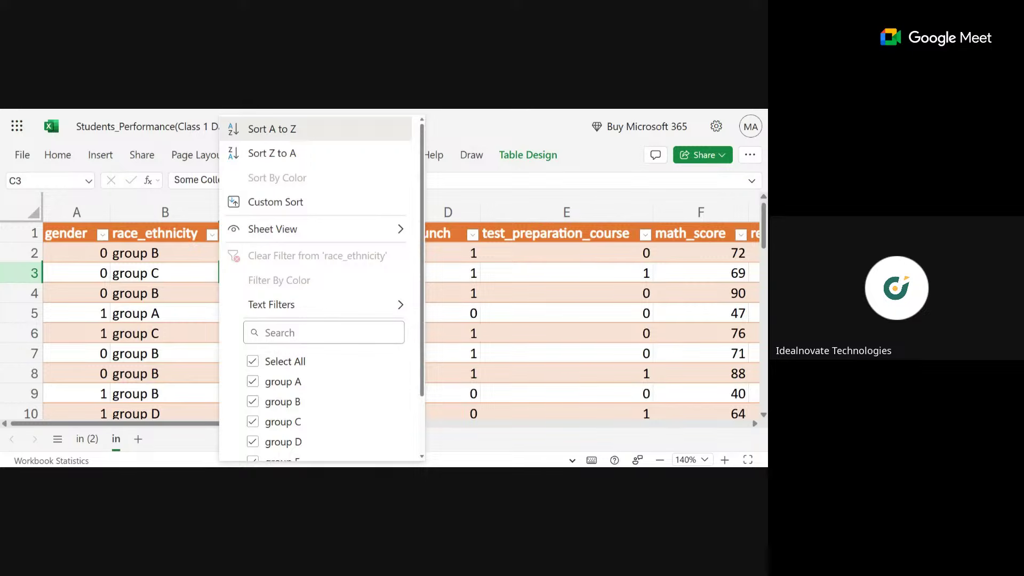
left_click(272, 129)
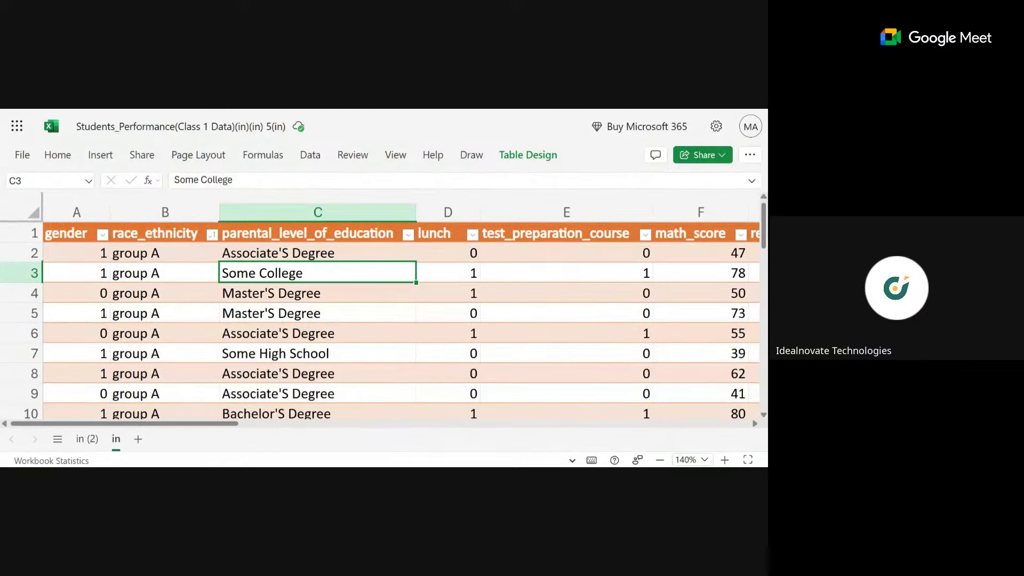
scroll(189, 265, "down", 3)
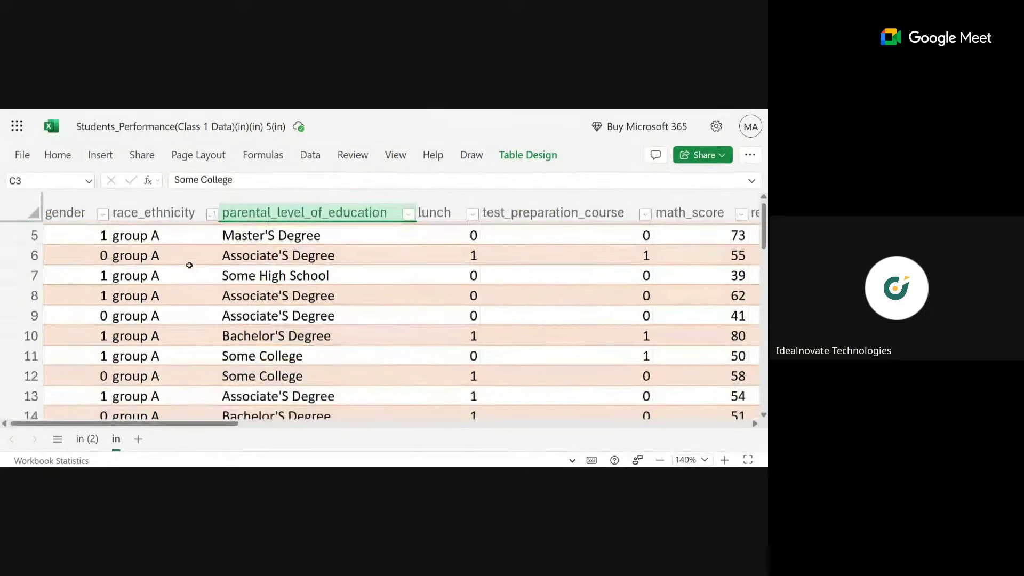
Look through the sorted race_ethnicity column, highlighting the cells where group A changes to B and group B changes to C
scroll(188, 266, "down", 6)
left_click(179, 343)
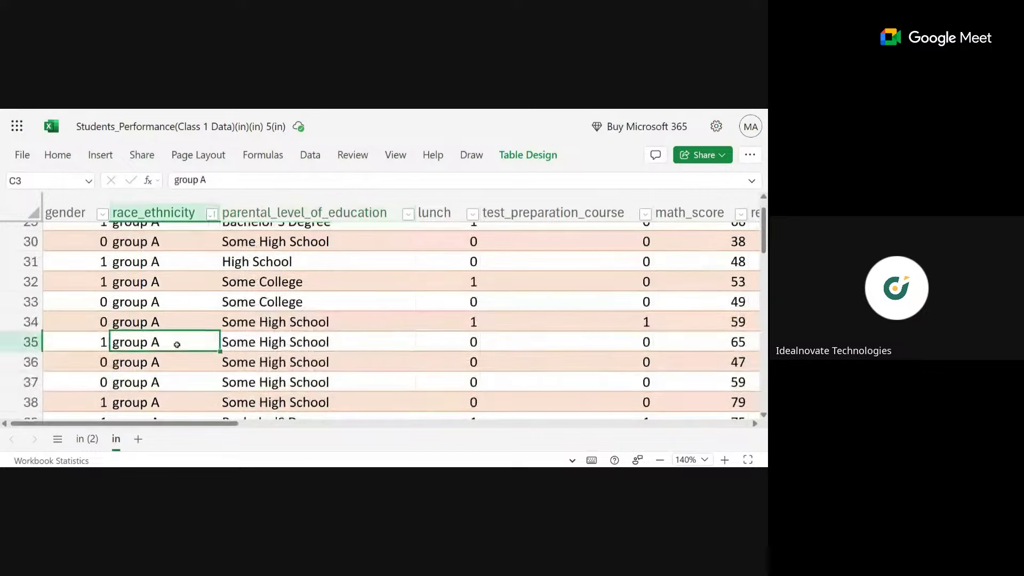
scroll(181, 363, "down", 1)
scroll(185, 379, "down", 20)
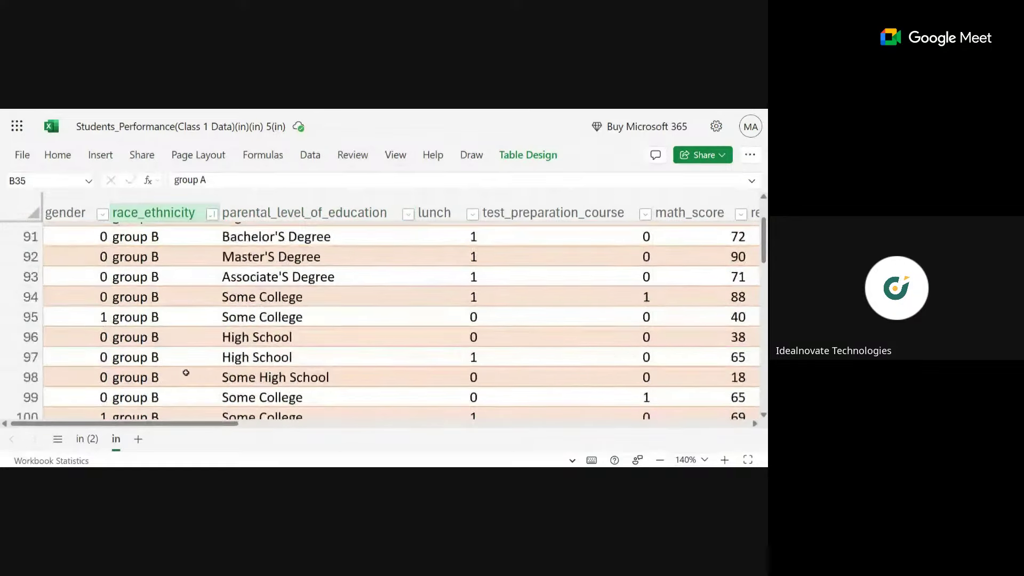
scroll(185, 372, "up", 7)
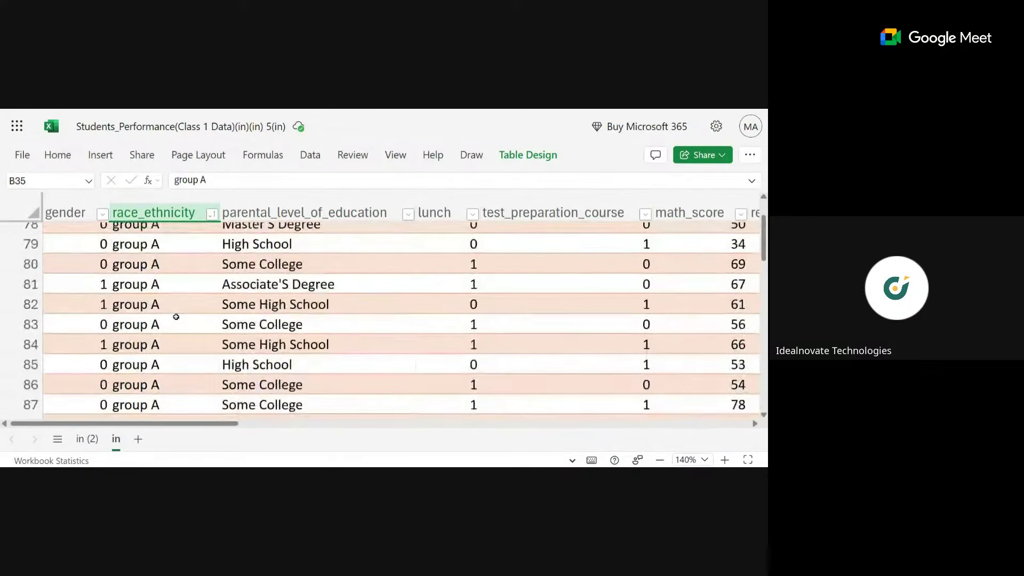
scroll(174, 320, "down", 2)
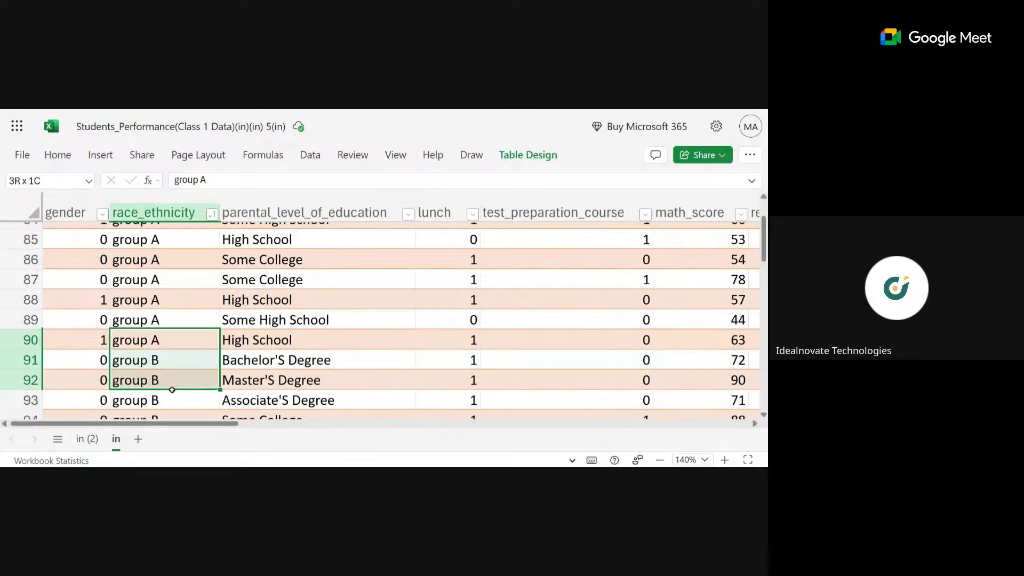
left_click_drag(171, 388, 176, 375)
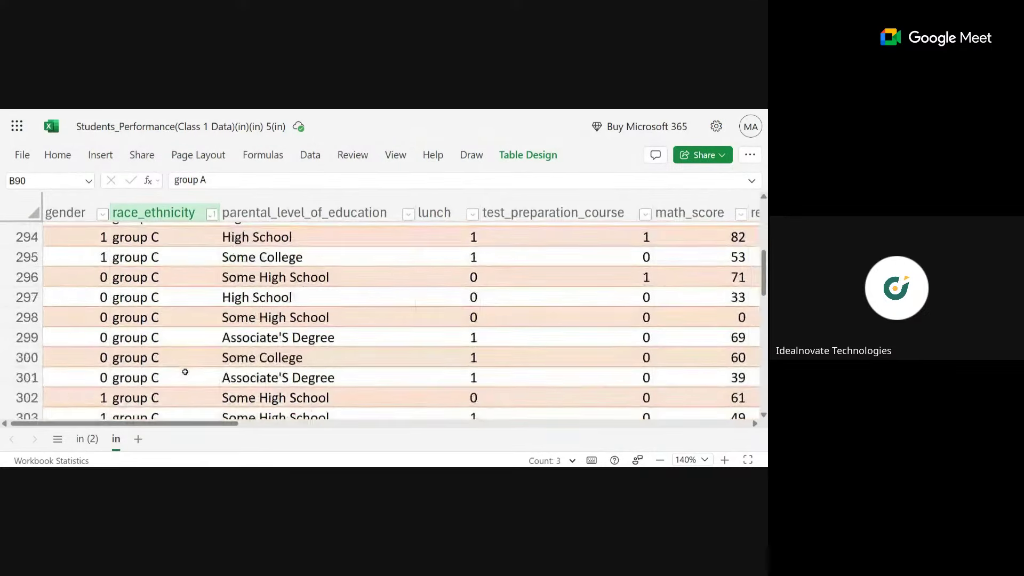
scroll(185, 371, "up", 10)
scroll(183, 366, "down", 4)
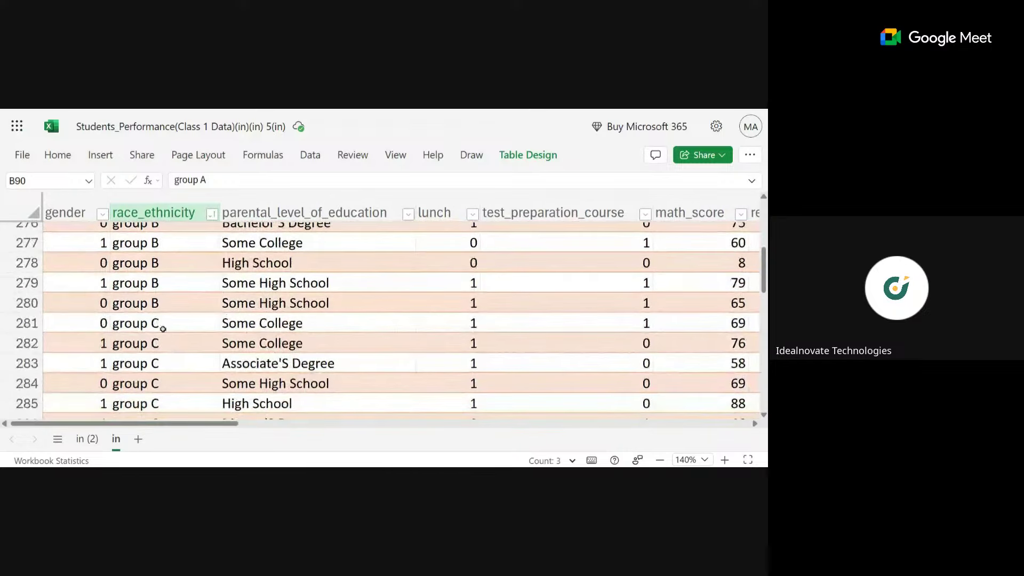
left_click_drag(165, 285, 173, 364)
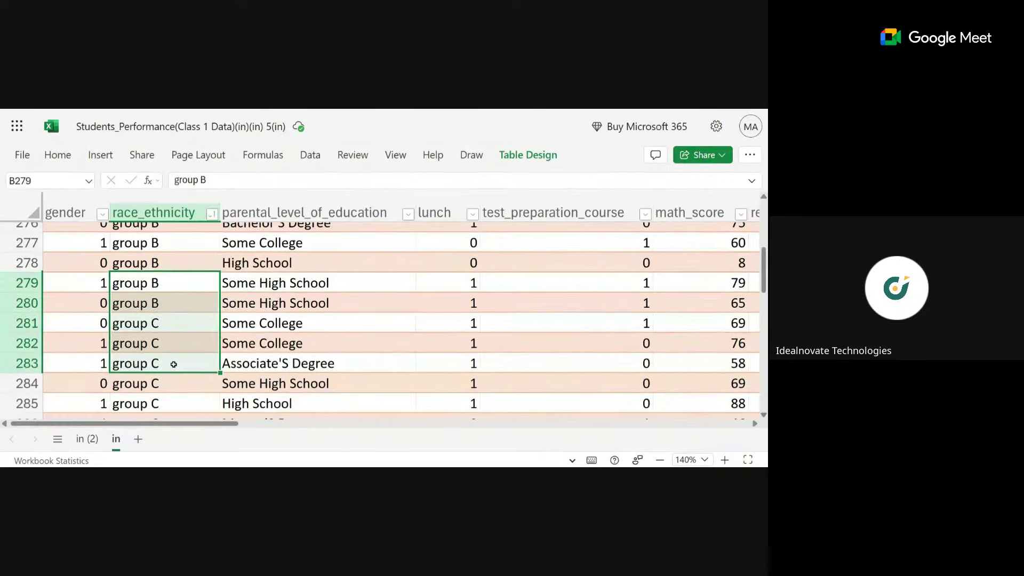
scroll(174, 364, "down", 20)
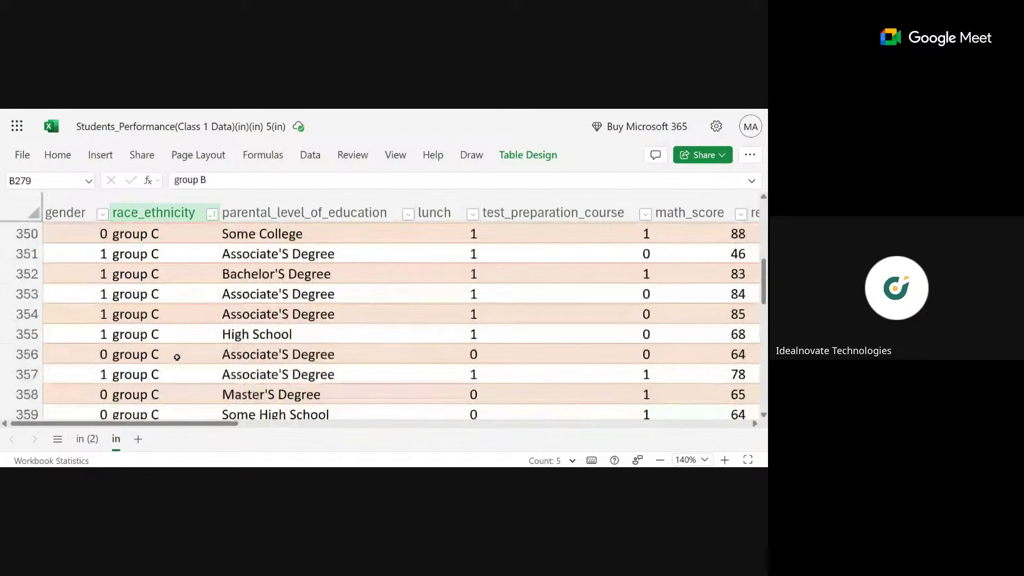
scroll(177, 357, "down", 20)
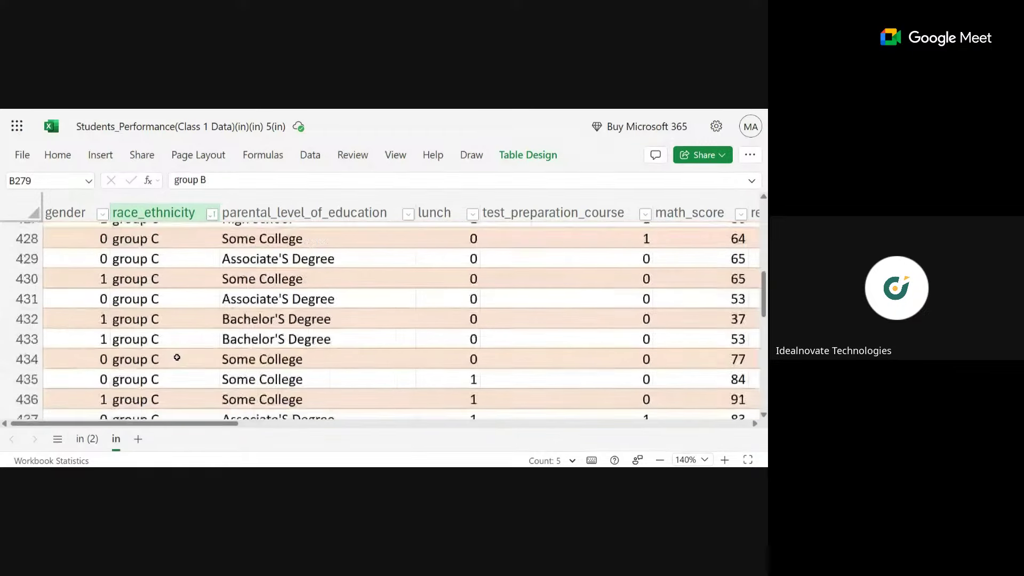
scroll(177, 356, "down", 5)
left_click(177, 357)
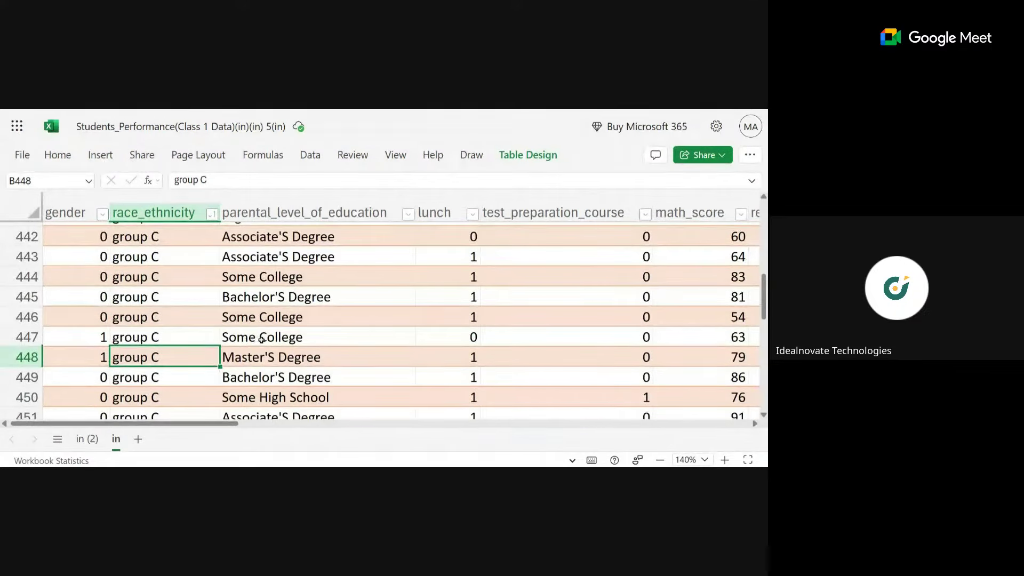
Undo the race_ethnicity sort, return to the column's header, and sort the table by race_ethnicity from A to Z again
key("ctrl+z")
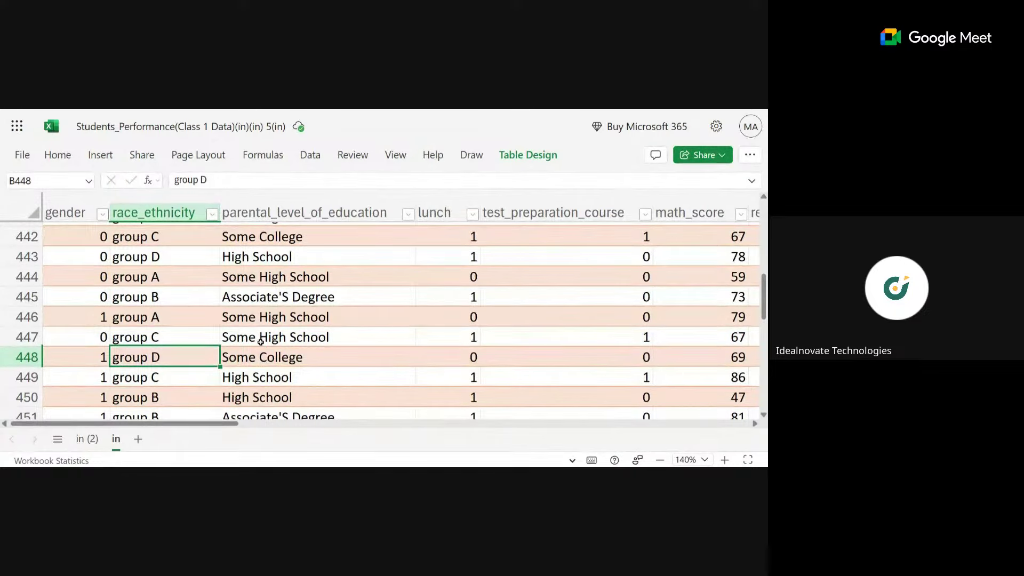
key("ctrl+Up")
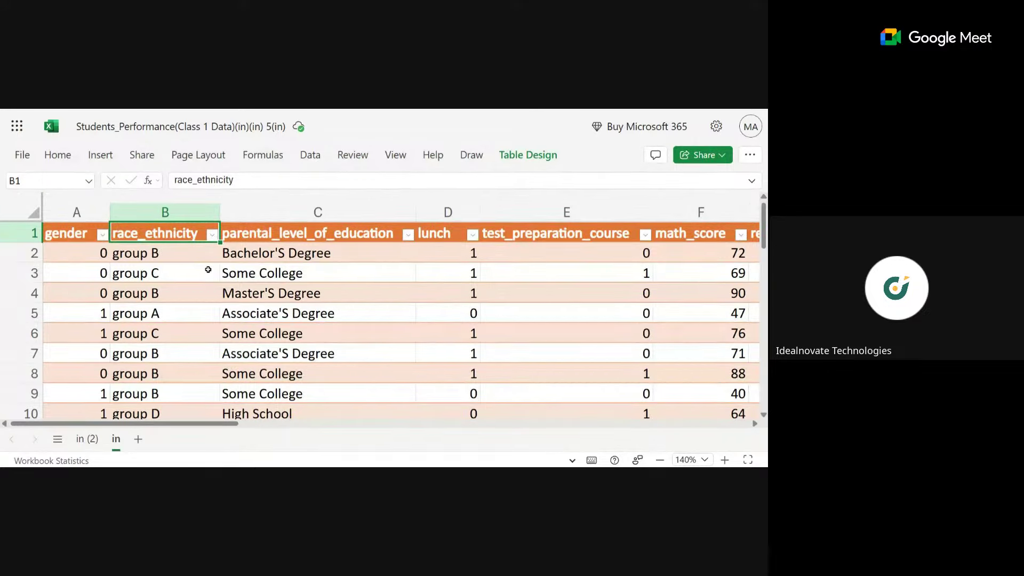
left_click(212, 235)
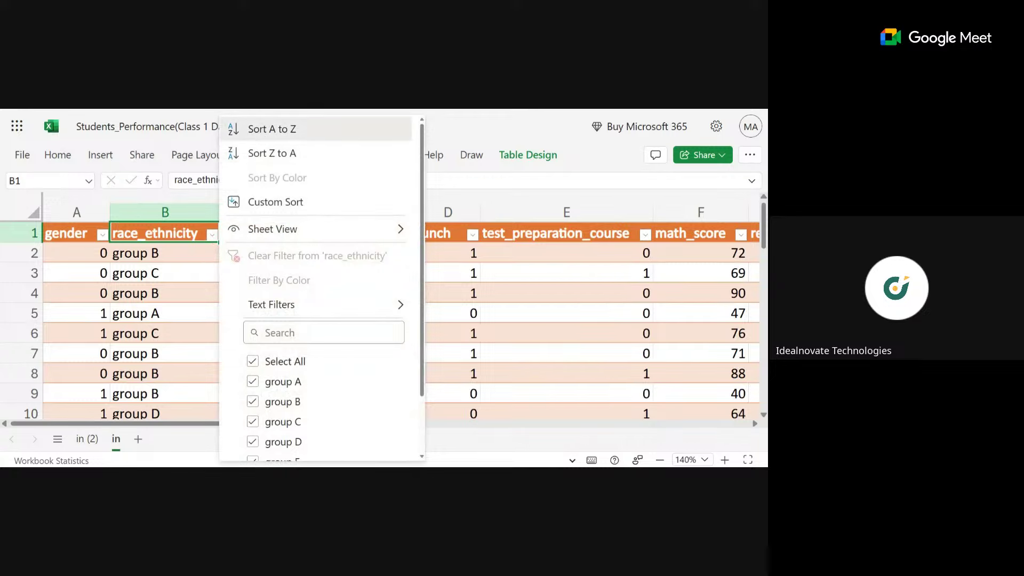
left_click(269, 133)
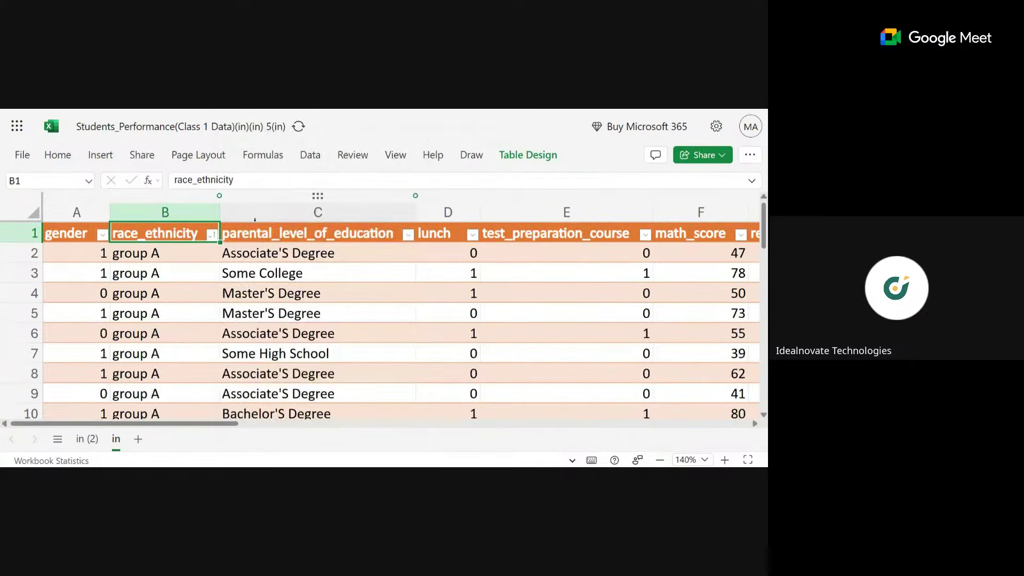
Step down the sorted race_ethnicity column from B2, jump to its last record, and continue to the empty cell B1004
left_click(186, 256)
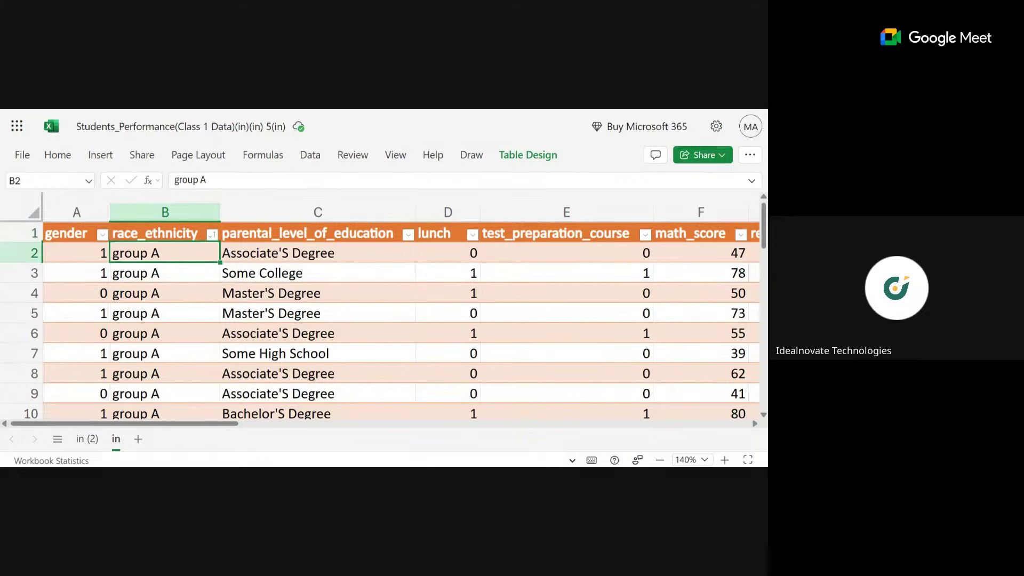
key("Down")
key("Down")
key("Down")
key("Down")
key("Down")
key("Down")
key("Down")
key("Down")
key("Down")
key("Down")
key("Down")
key("Down")
key("Down")
key("Down")
key("Down")
key("Down")
key("Down")
key("Down")
key("Down")
key("Down")
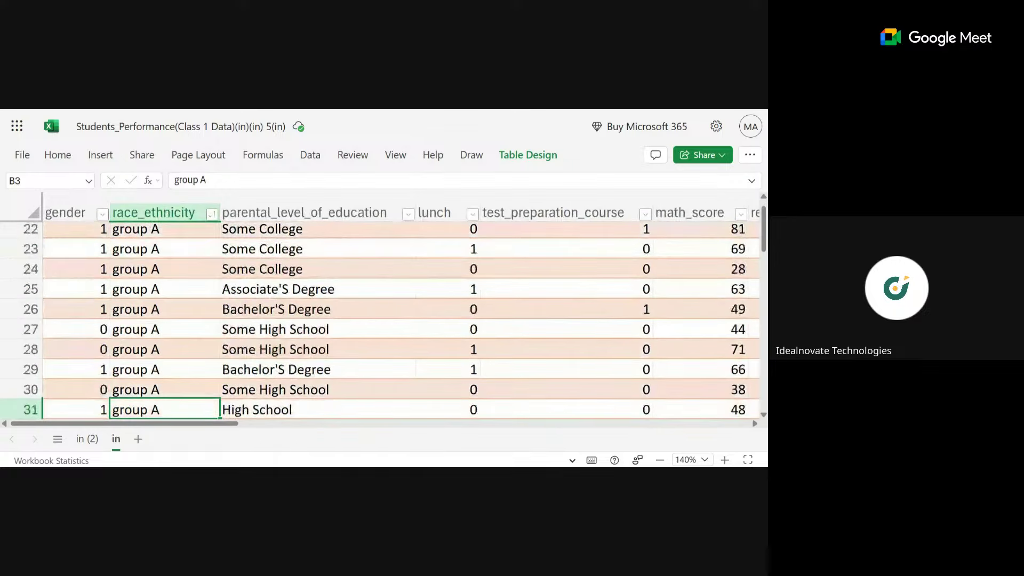
key("Down")
key("Down")
key("Down")
key("Down")
key("Down")
key("Down")
key("Down")
key("Down")
key("Down")
key("Down")
key("Down")
key("Down")
key("Down")
key("Down")
key("Down")
key("Down")
key("Down")
key("Down")
key("Down")
key("Down")
key("Down")
key("Down")
key("Down")
key("Down")
key("Down")
key("Down")
key("Down")
key("Down")
key("Down")
key("Down")
key("Down")
key("Down")
key("Down")
key("Down")
key("Down")
key("Down")
key("Down")
key("Down")
key("Down")
key("Down")
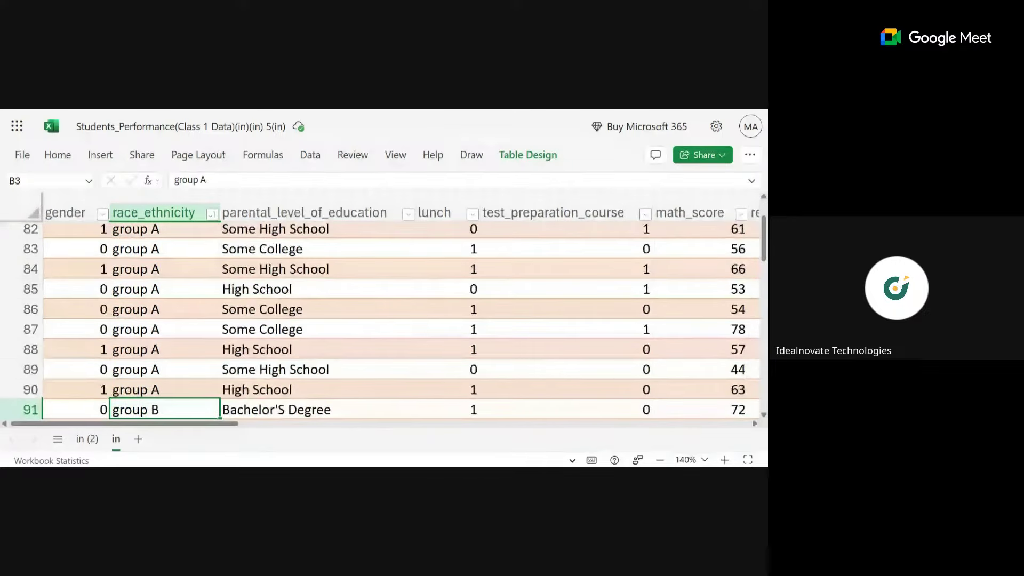
key("Down")
key("Down")
key("Down")
key("Down")
key("Down")
key("Down")
key("Down")
key("Down")
key("Down")
key("Down")
key("Down")
key("Down")
key("Down")
key("Down")
key("Down")
key("Down")
key("Down")
key("Down")
key("Down")
key("Down")
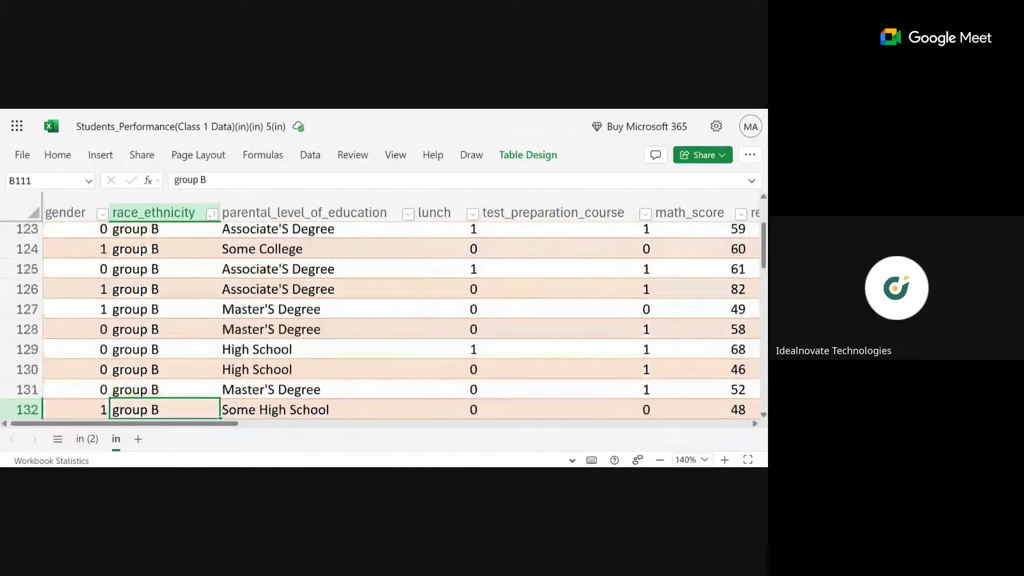
key("ctrl+Down")
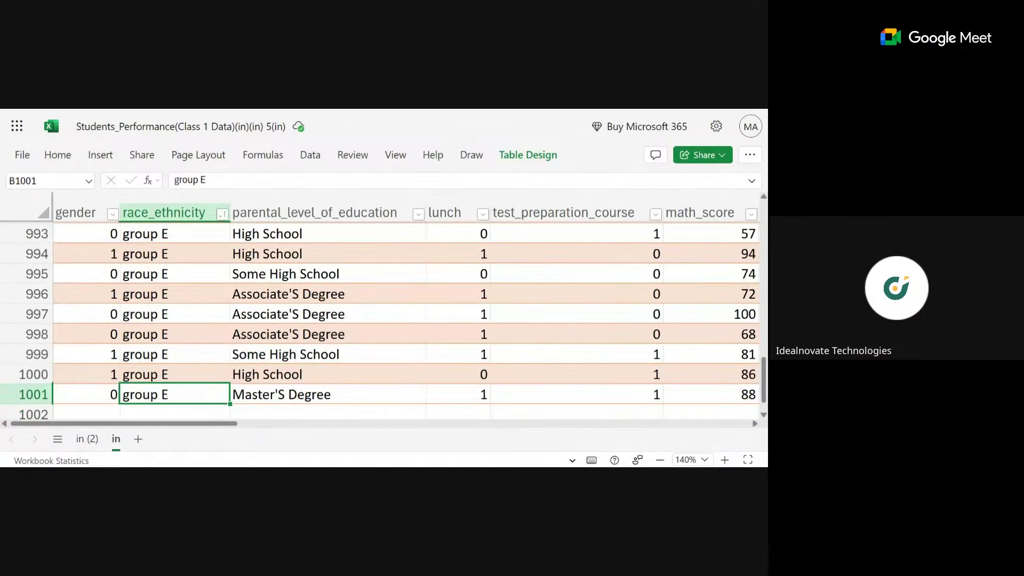
key("Up")
key("Down")
key("Down")
key("Down")
key("Down")
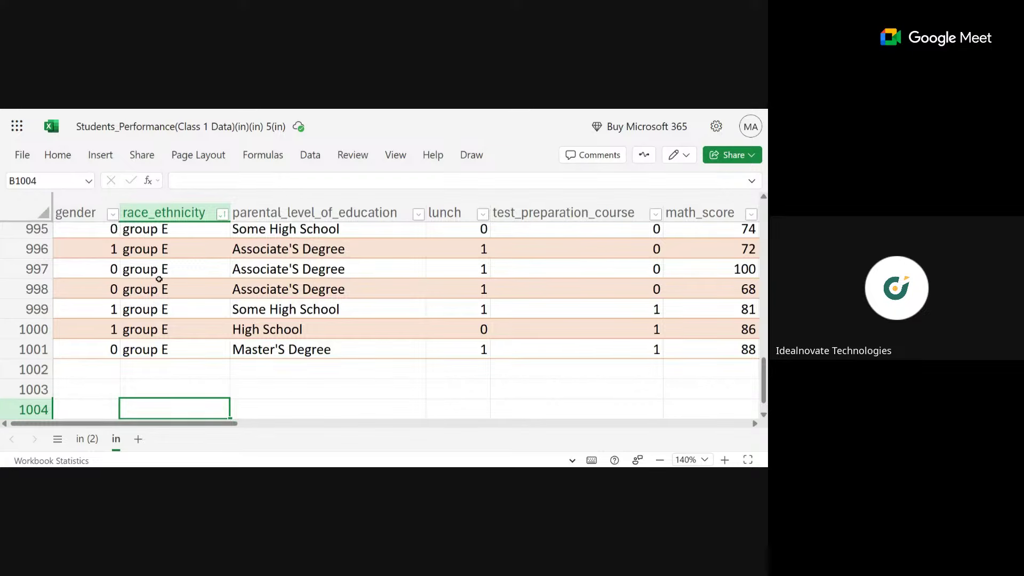
Examine the score columns near the table's end, return to the header row, and revisit the Excel workbook after the Sorting and Filtering slide
scroll(159, 279, "up", 3)
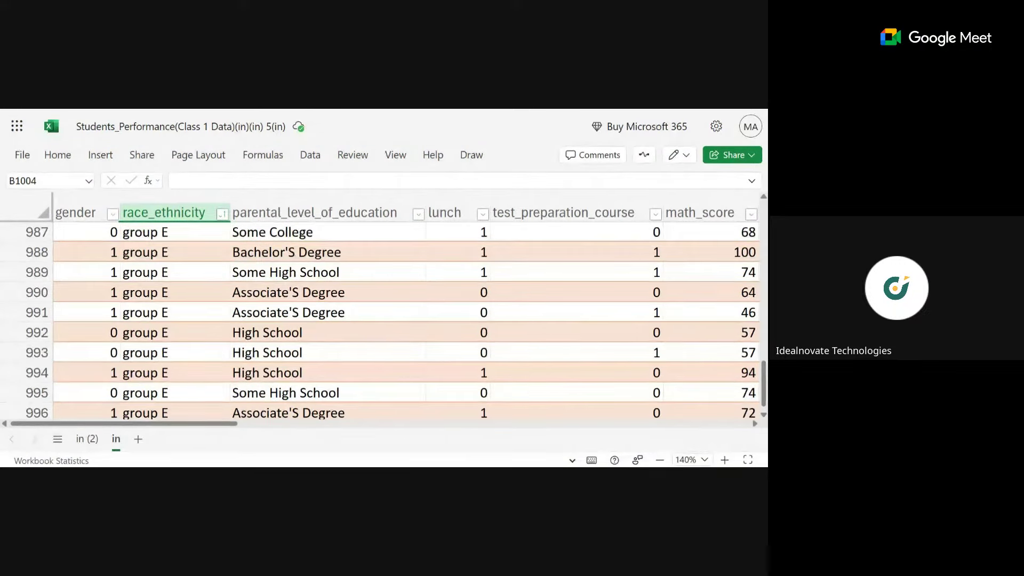
scroll(405, 315, "right", 4)
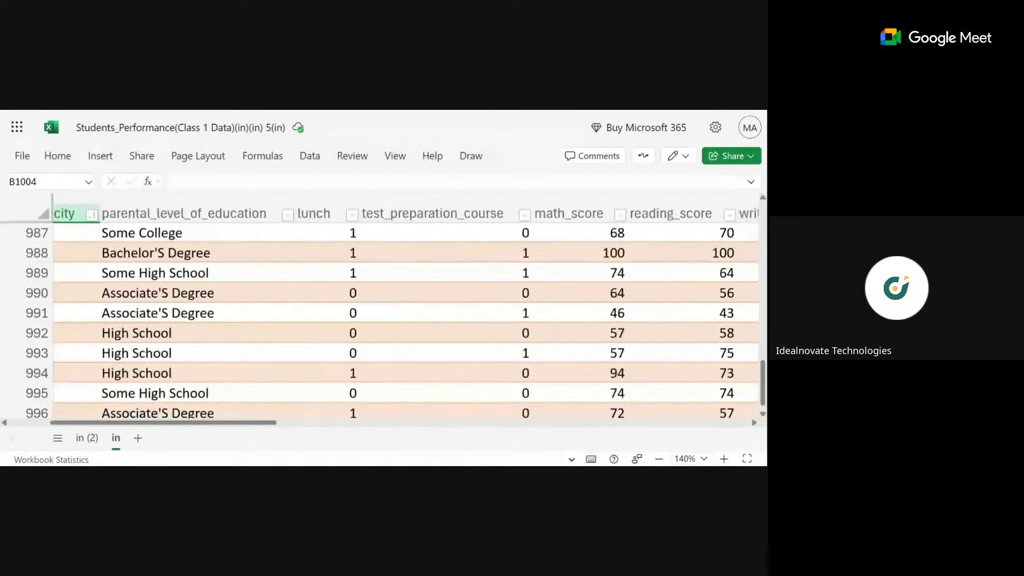
scroll(405, 315, "right", 3)
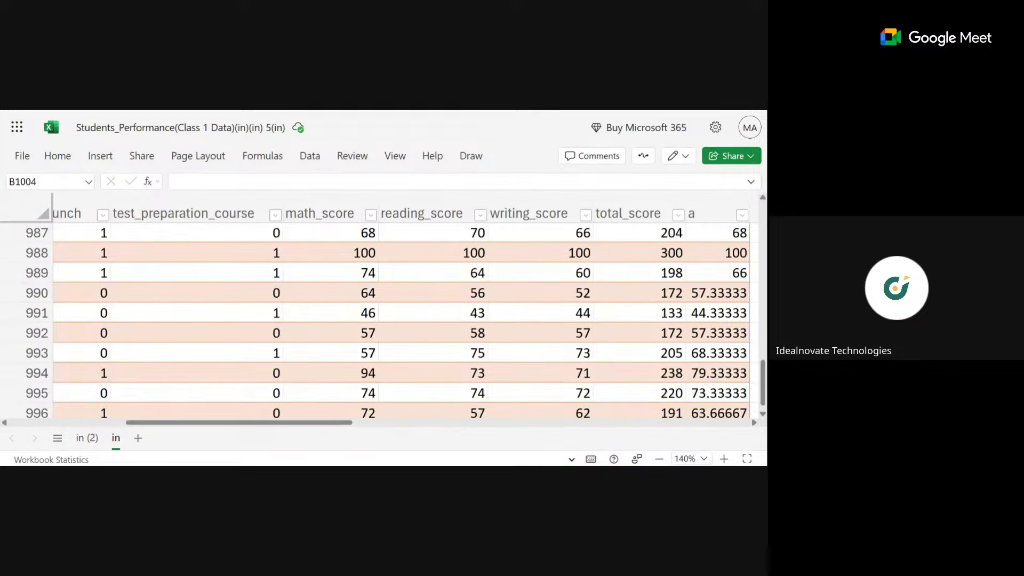
scroll(395, 320, "left", 5)
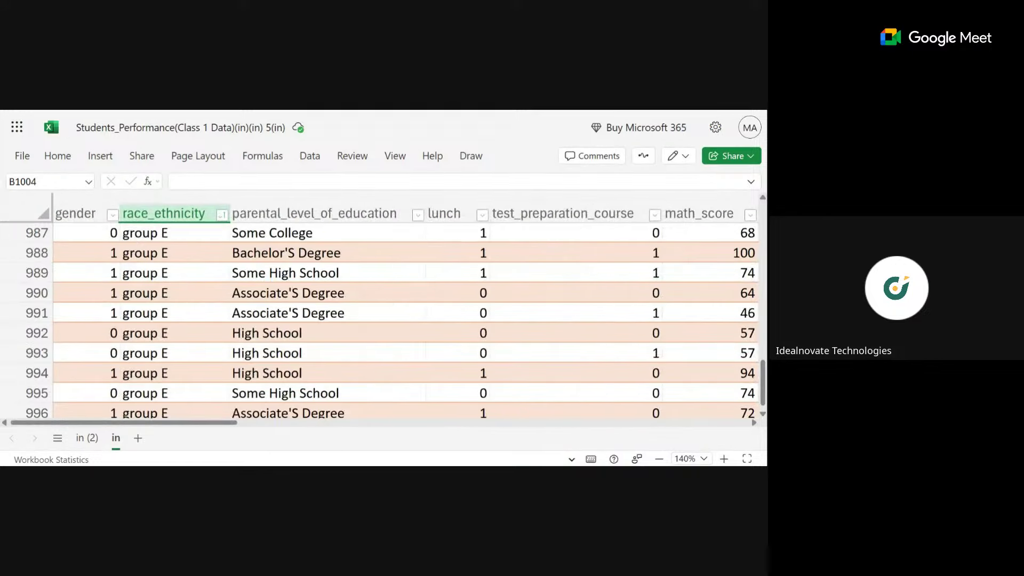
scroll(395, 320, "up", 1)
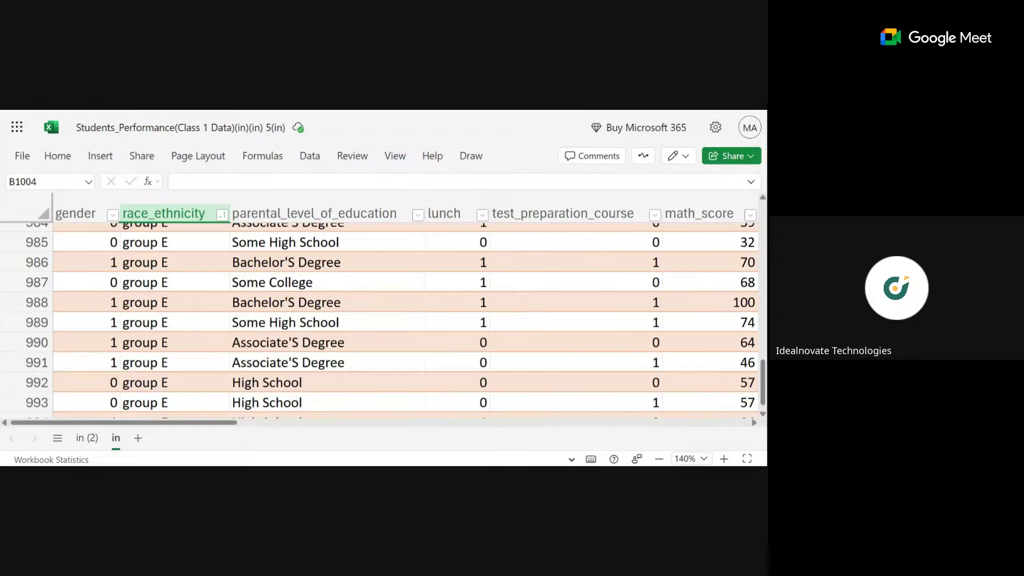
left_click(276, 283)
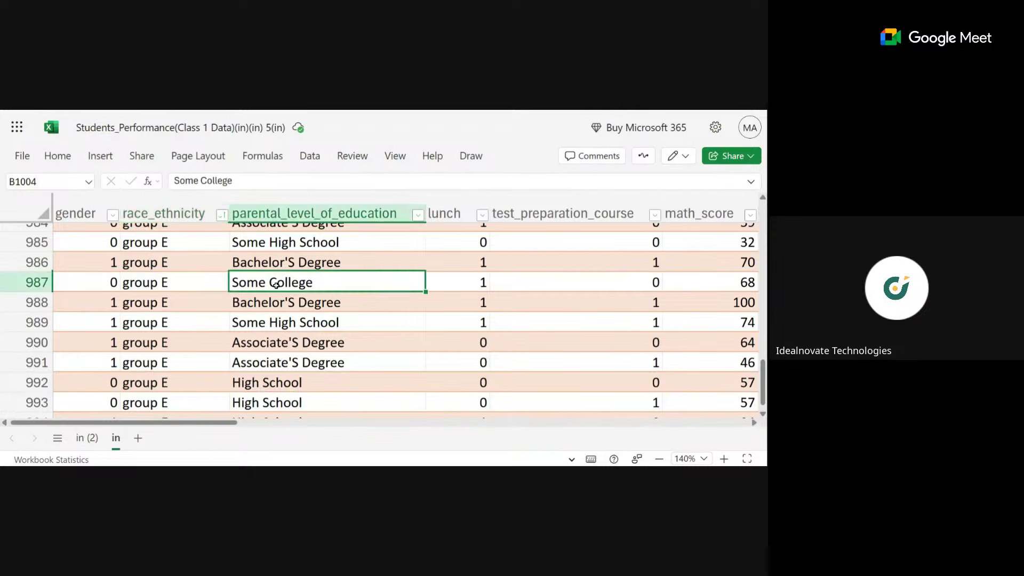
key("ctrl+Up")
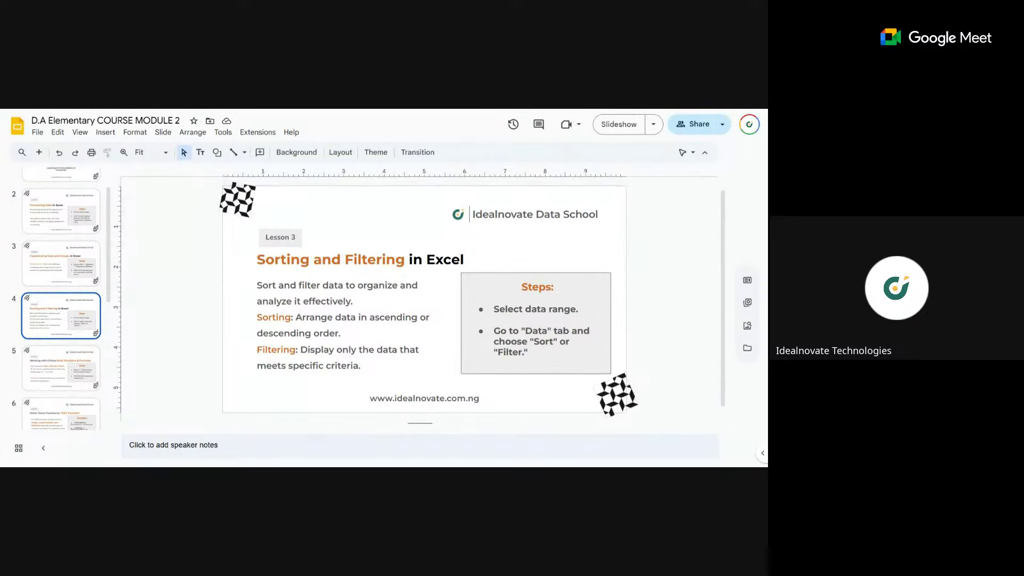
key("ctrl+Tab")
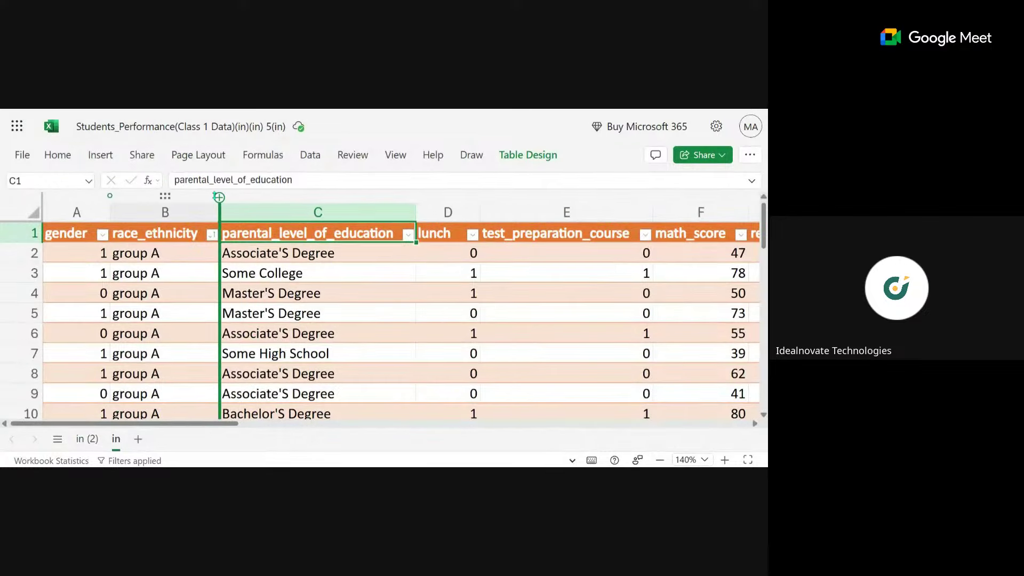
Filter the race_ethnicity column to show only group B, and look through the filtered rows down to the table's end
left_click(211, 234)
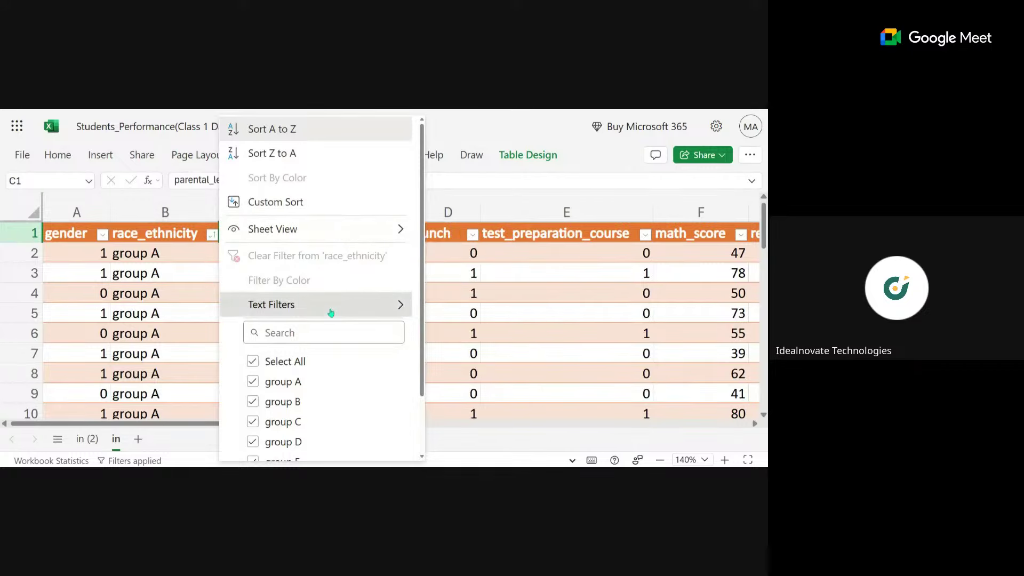
scroll(331, 312, "down", 1)
scroll(330, 312, "down", 1)
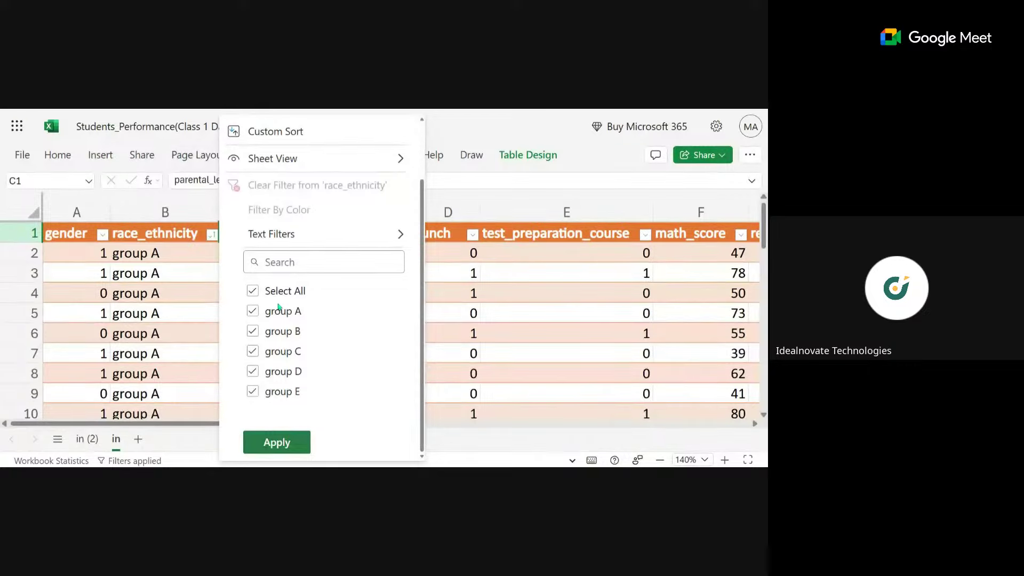
left_click(253, 292)
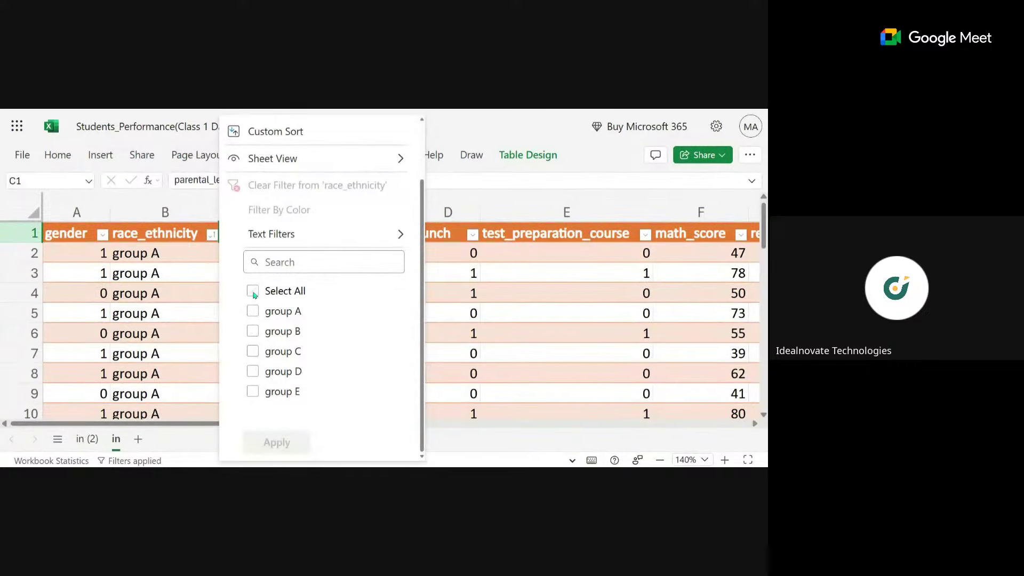
left_click(254, 332)
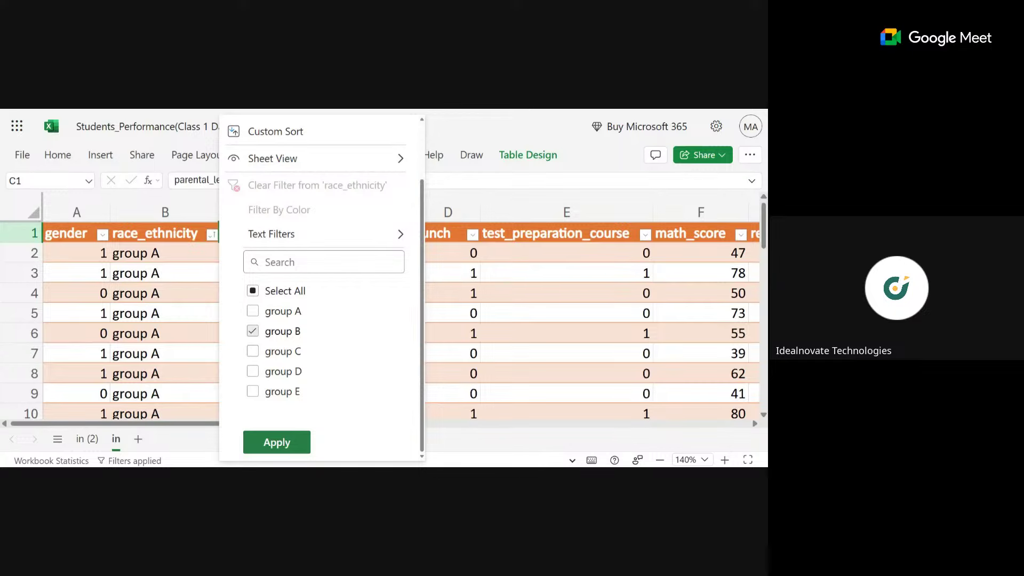
left_click(288, 444)
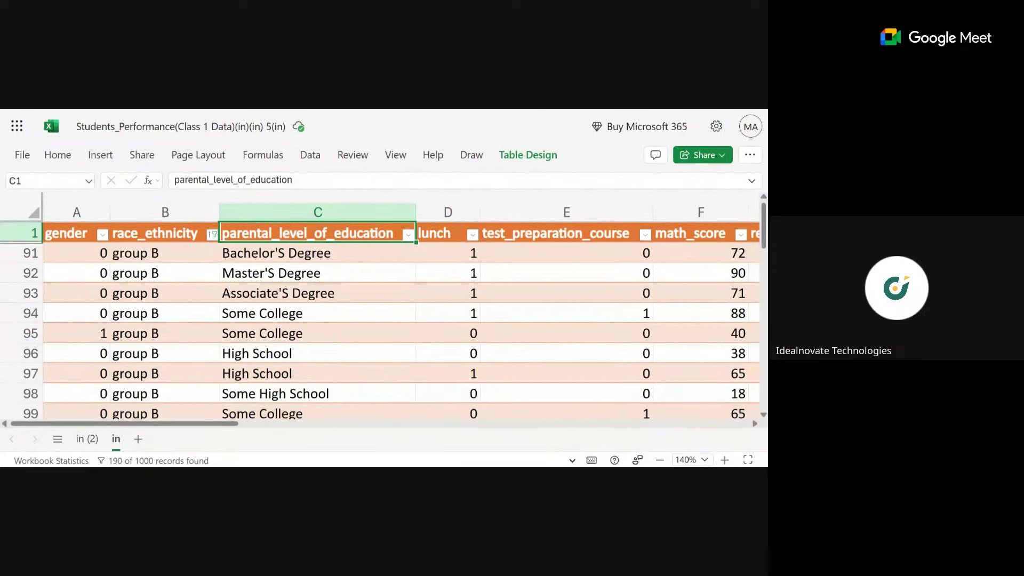
scroll(383, 314, "down", 15)
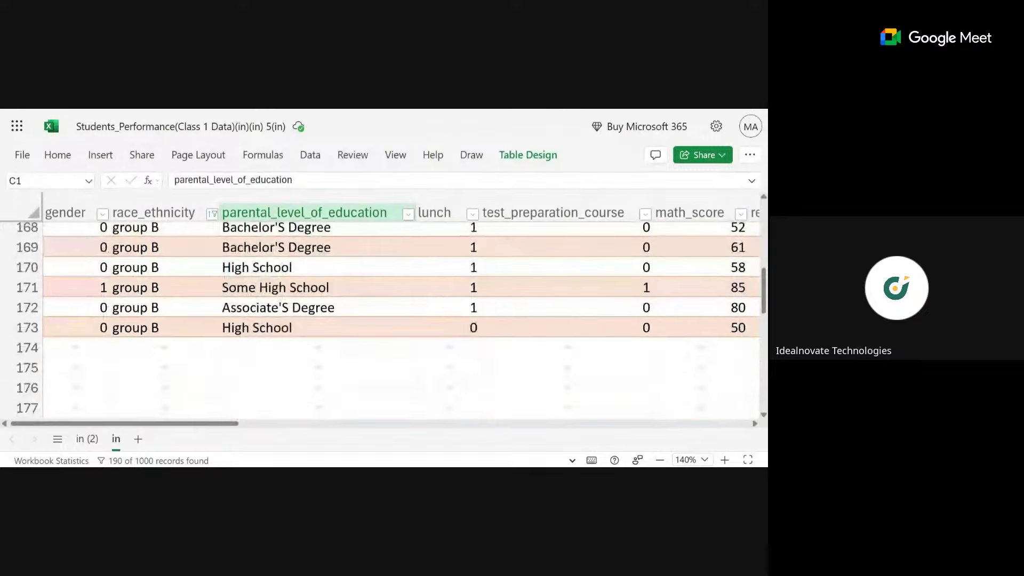
scroll(382, 314, "down", 3)
scroll(198, 339, "down", 20)
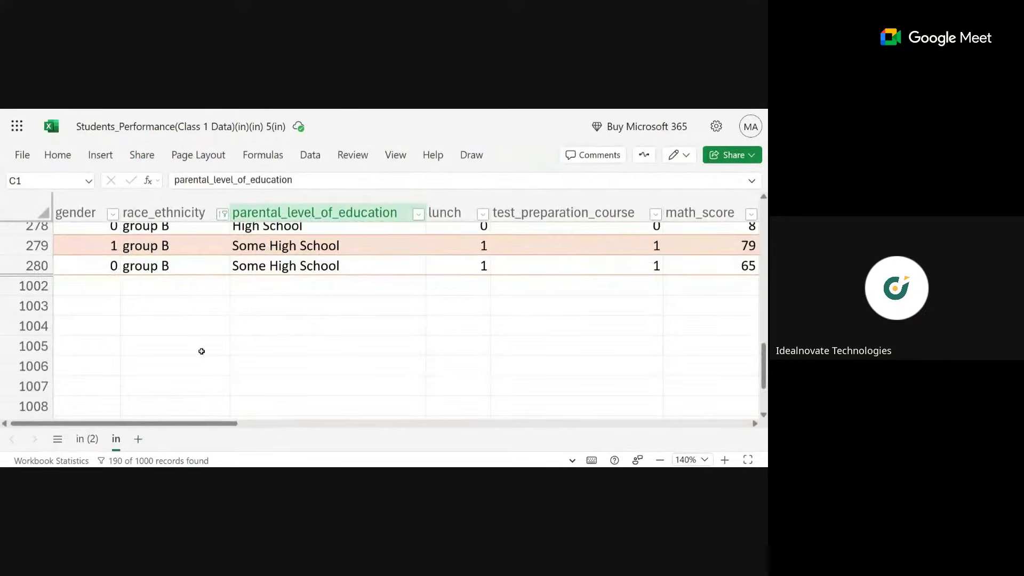
Return to the table's header row and clear the filter from the race_ethnicity column
scroll(202, 351, "up", 20)
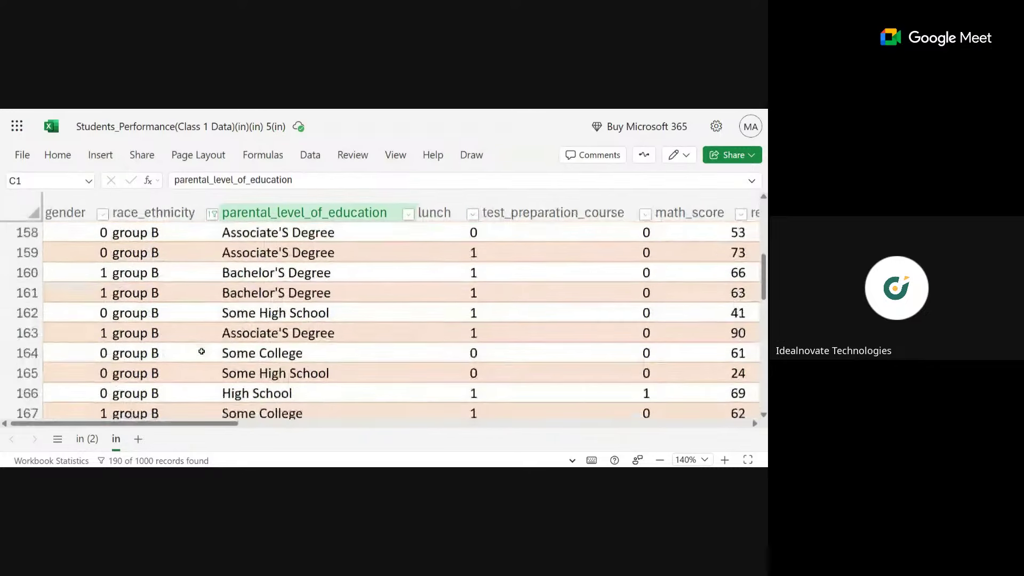
scroll(202, 351, "up", 5)
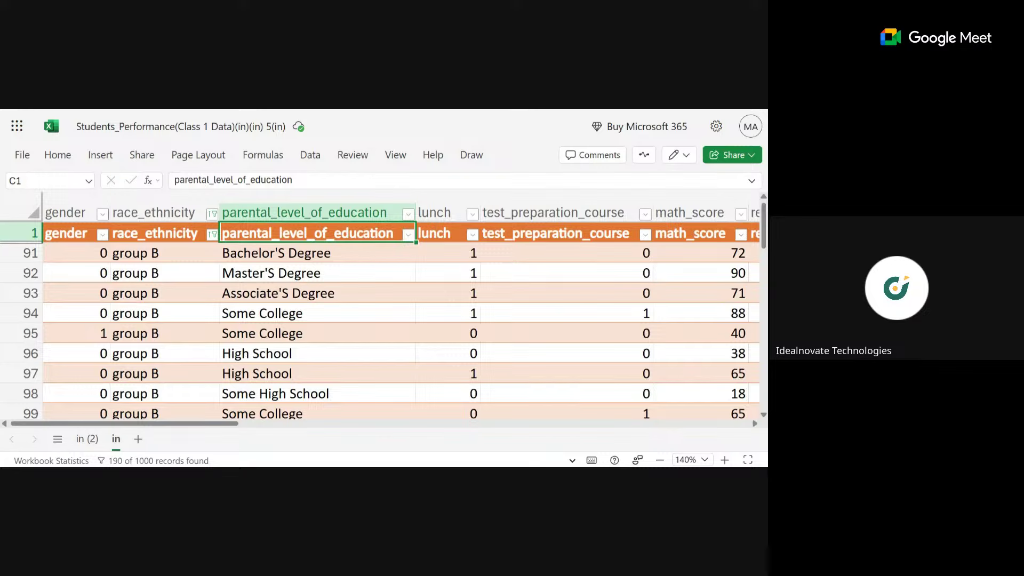
left_click(213, 235)
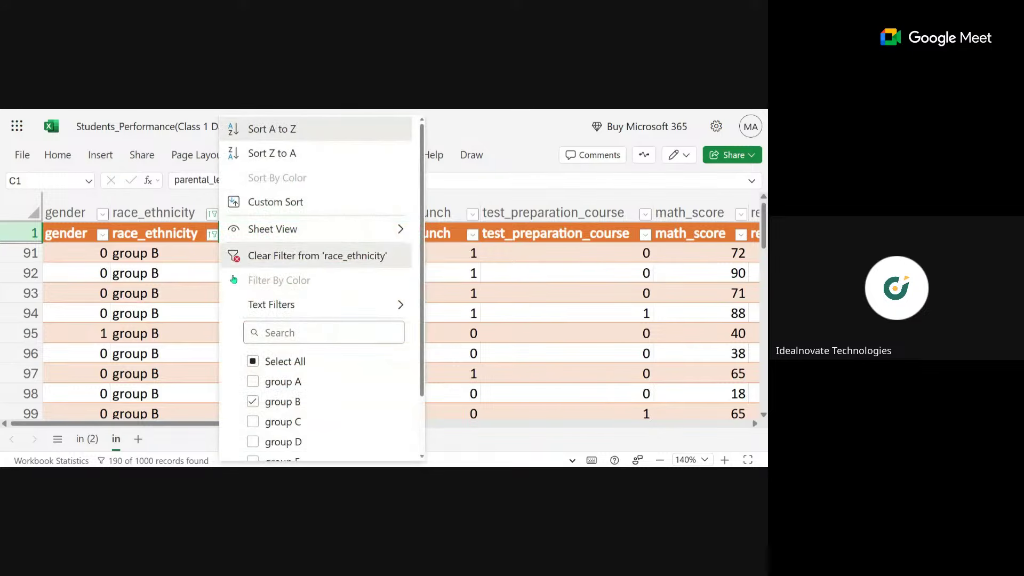
left_click(200, 353)
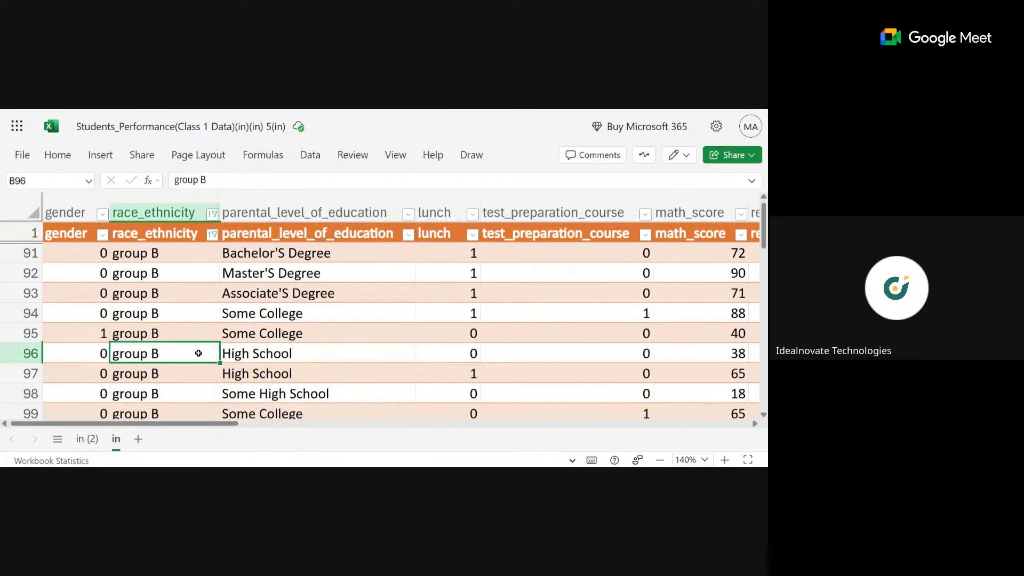
left_click(212, 215)
left_click(213, 215)
left_click(245, 291)
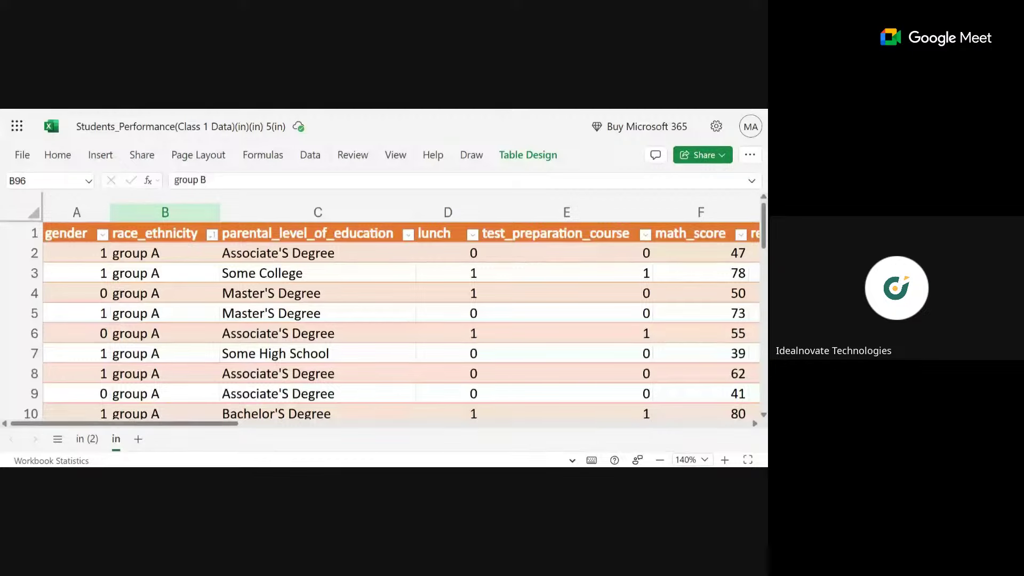
Filter the race_ethnicity column again so that only group B is shown
left_click(211, 236)
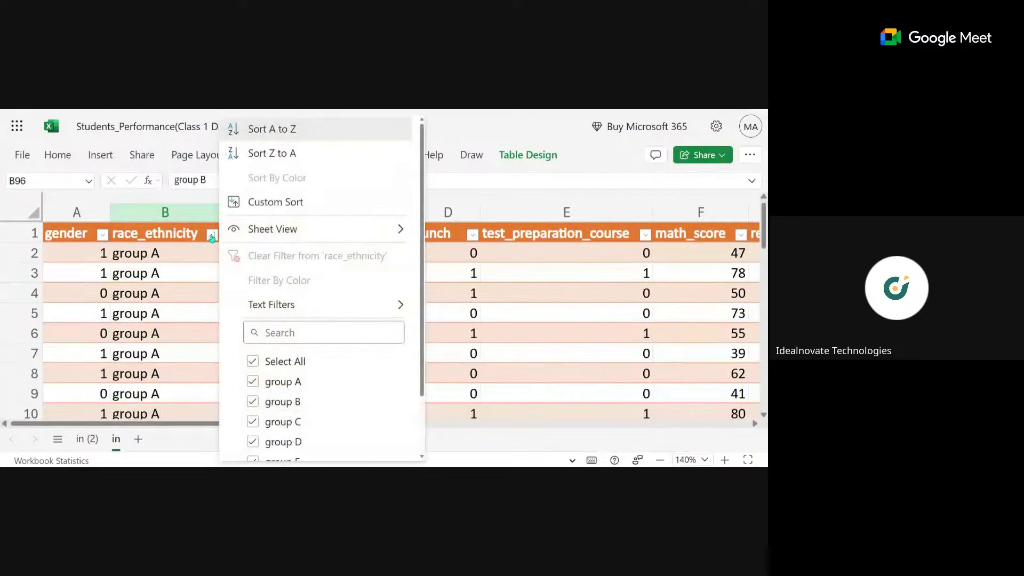
scroll(309, 357, "down", 2)
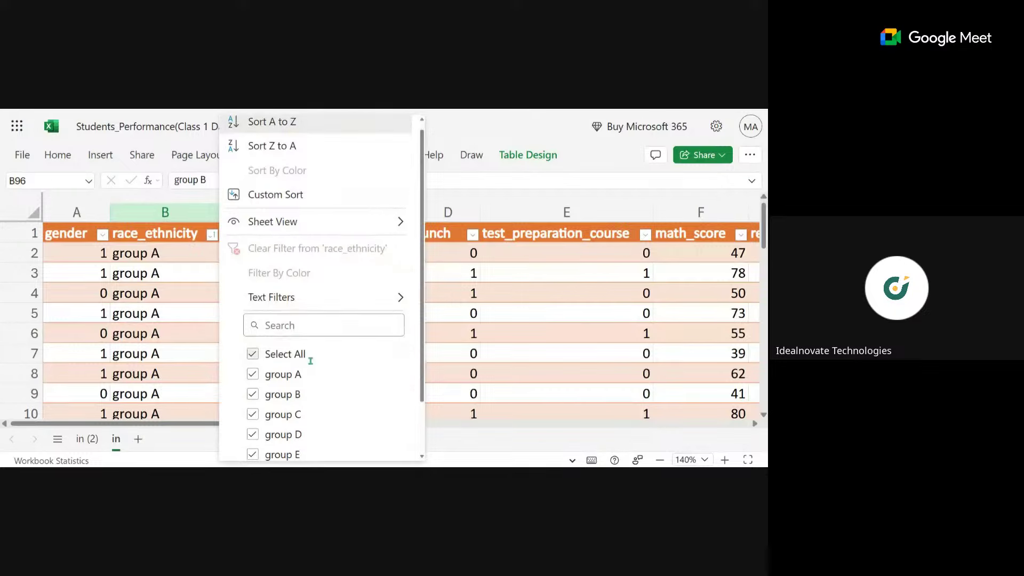
left_click(253, 291)
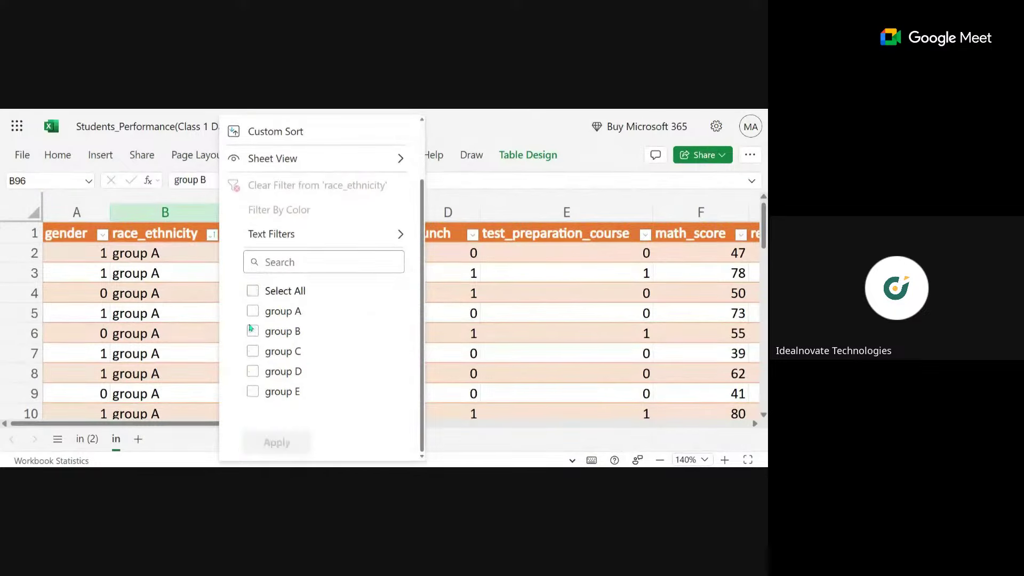
left_click(253, 331)
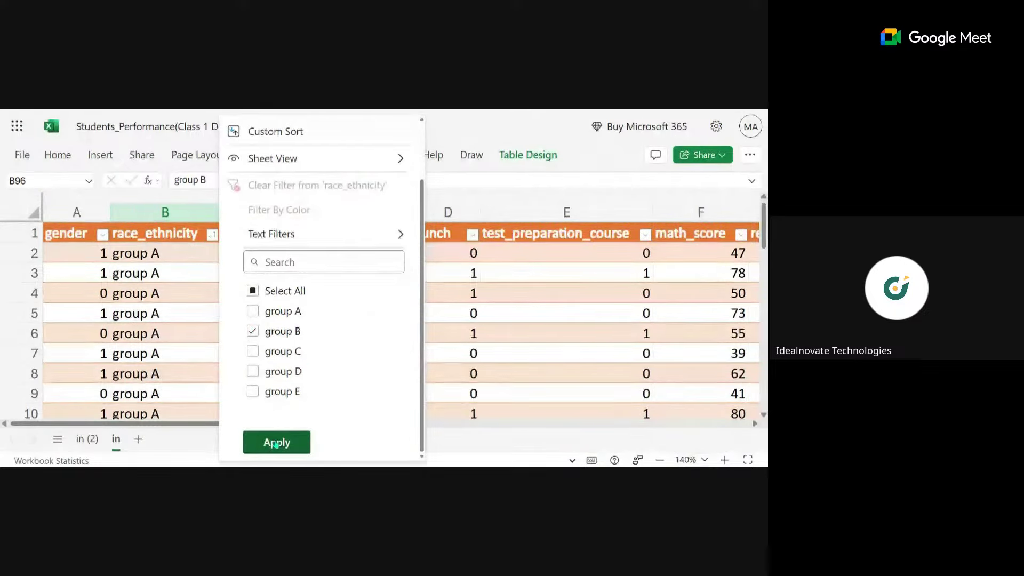
left_click(276, 443)
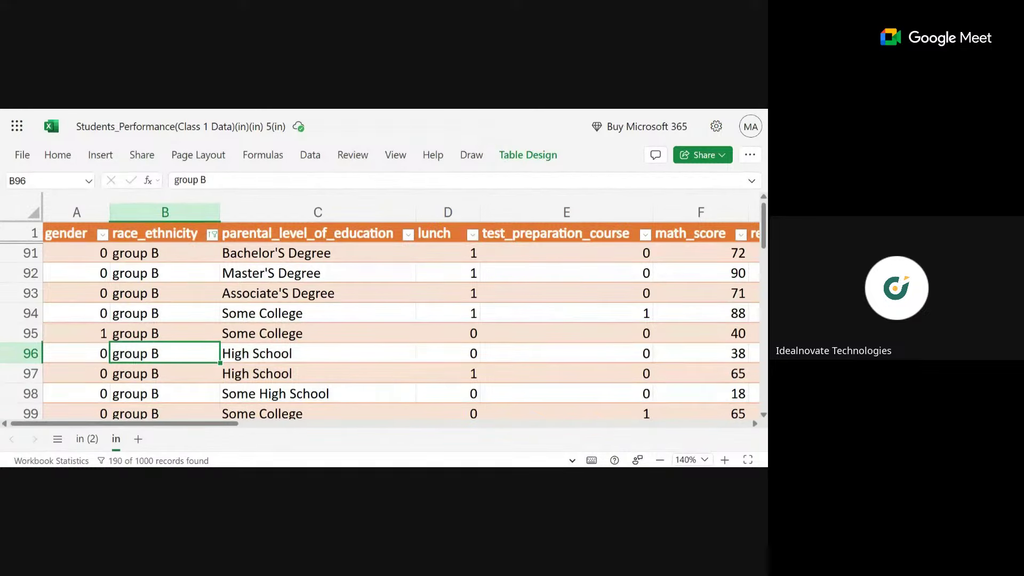
Show every race_ethnicity group again by reselecting all values in that column's filter
left_click(213, 235)
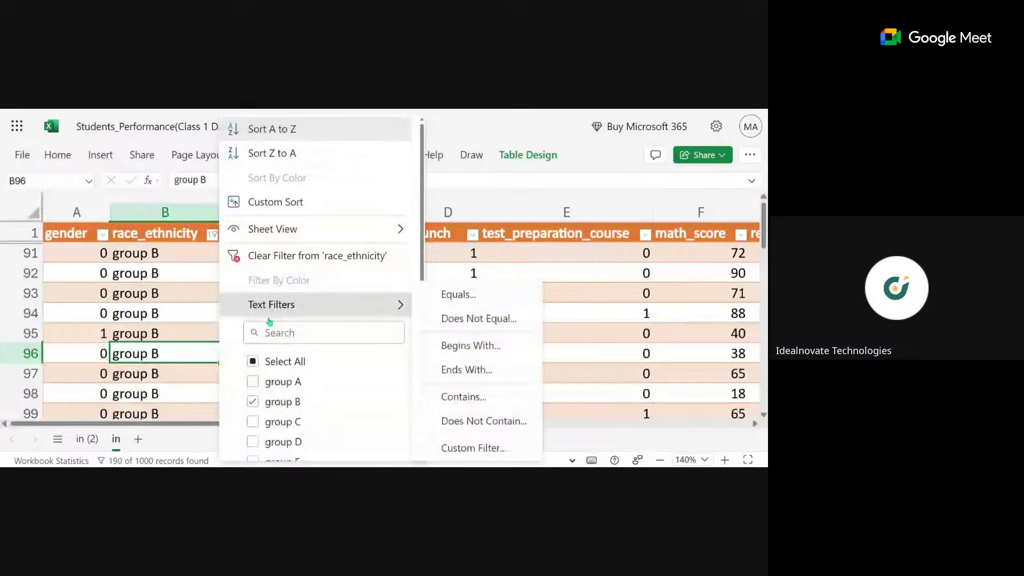
left_click(252, 362)
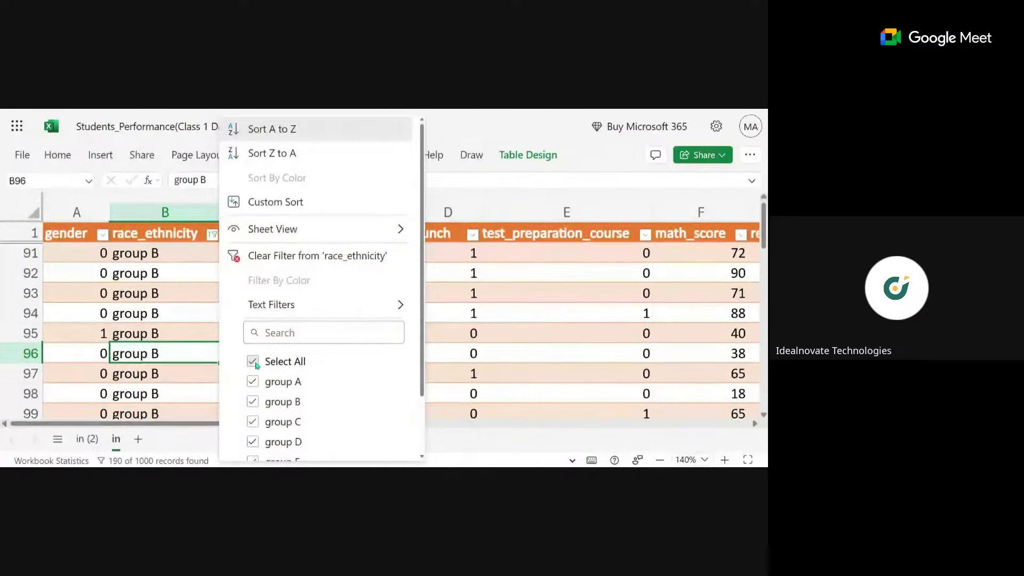
scroll(312, 402, "down", 2)
left_click(276, 442)
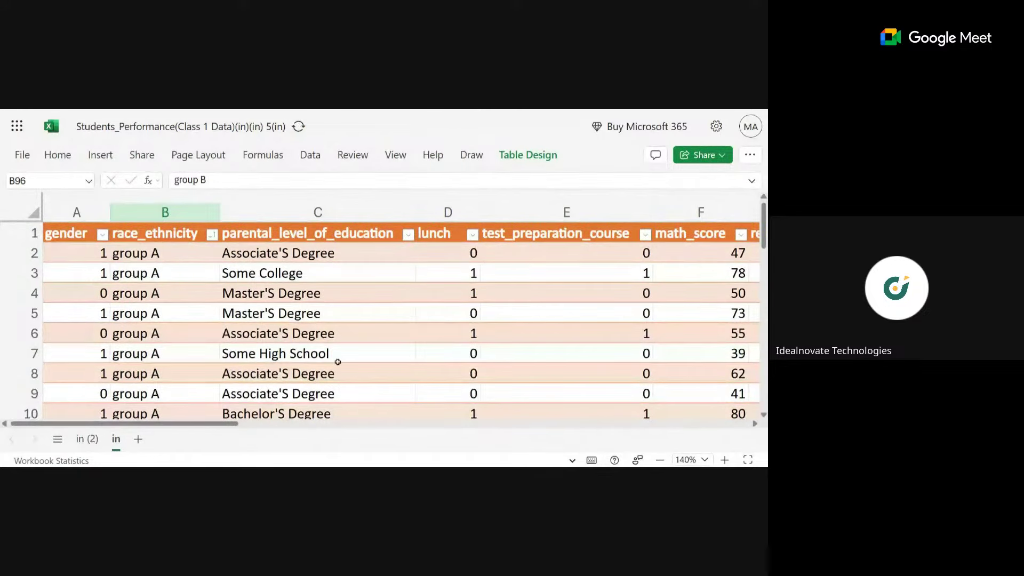
Filter the parental_level_of_education column to show only High School and Some High School
left_click(408, 236)
scroll(512, 434, "down", 2)
left_click(449, 290)
left_click(449, 351)
left_click(449, 412)
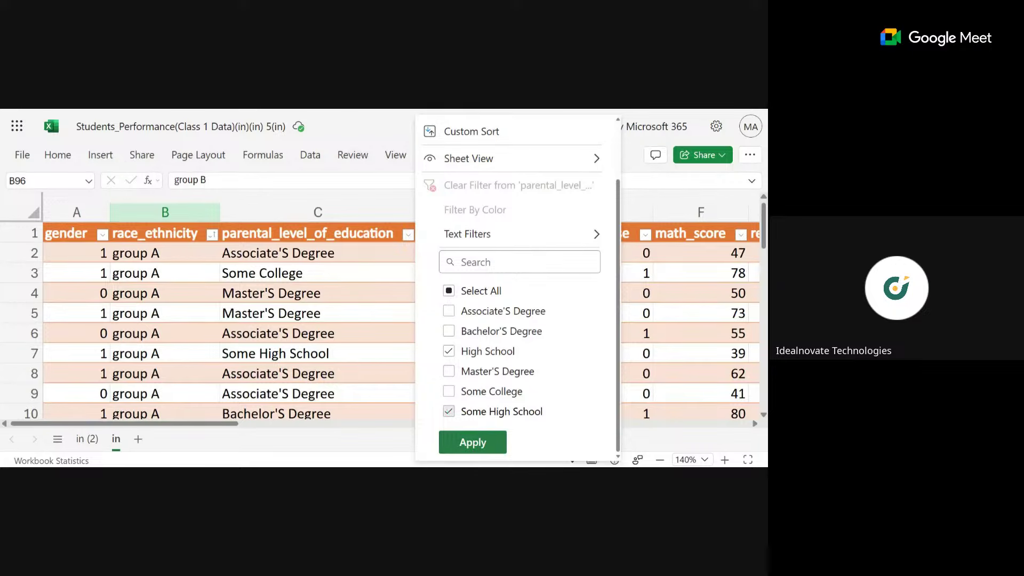
left_click(460, 442)
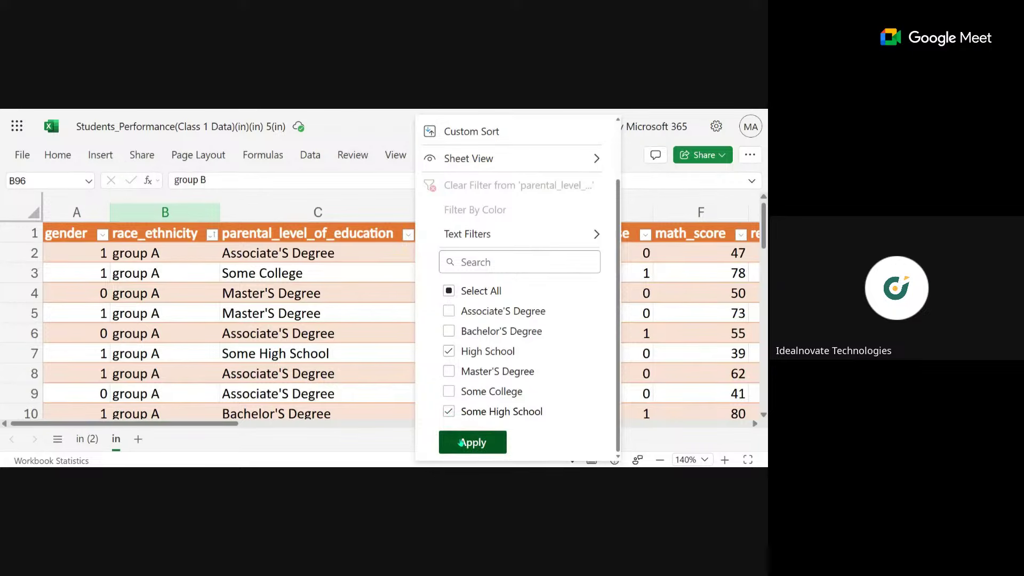
Look through the education-filtered rows down into the group B records, select B191, and return to the header row
scroll(384, 320, "down", 12)
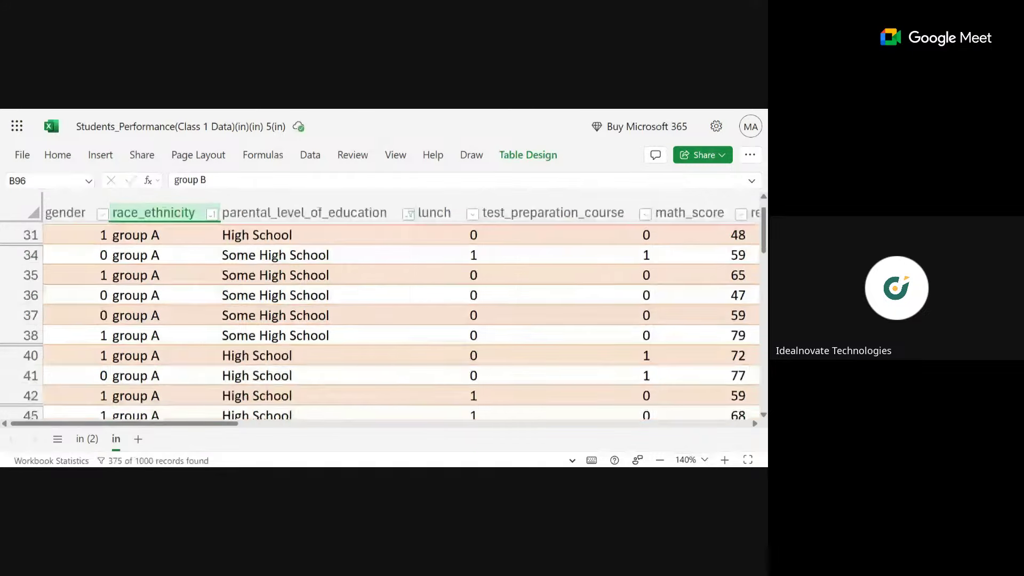
scroll(384, 320, "down", 12)
scroll(384, 320, "up", 1)
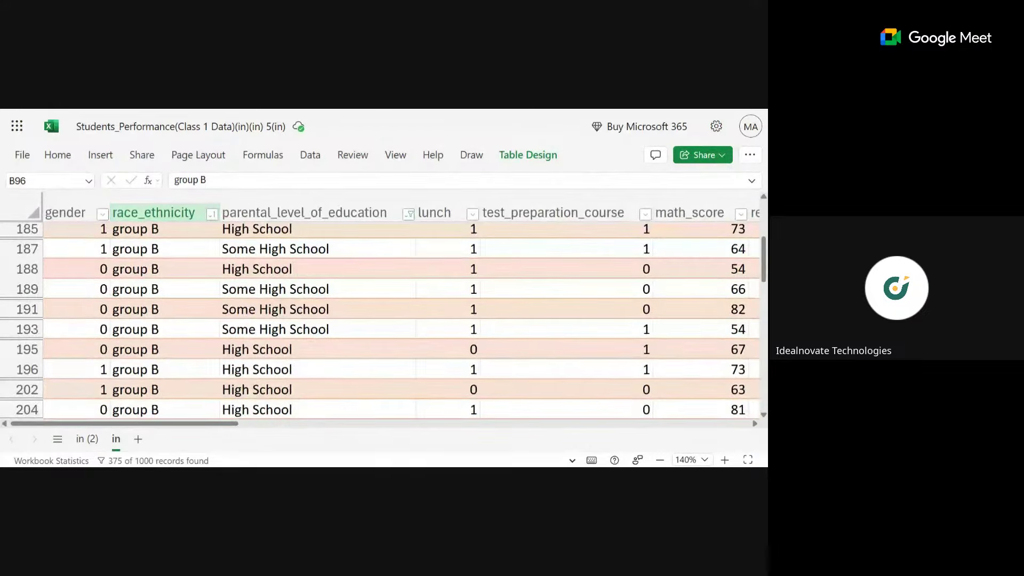
scroll(384, 320, "up", 1)
left_click(164, 329)
scroll(384, 320, "up", 18)
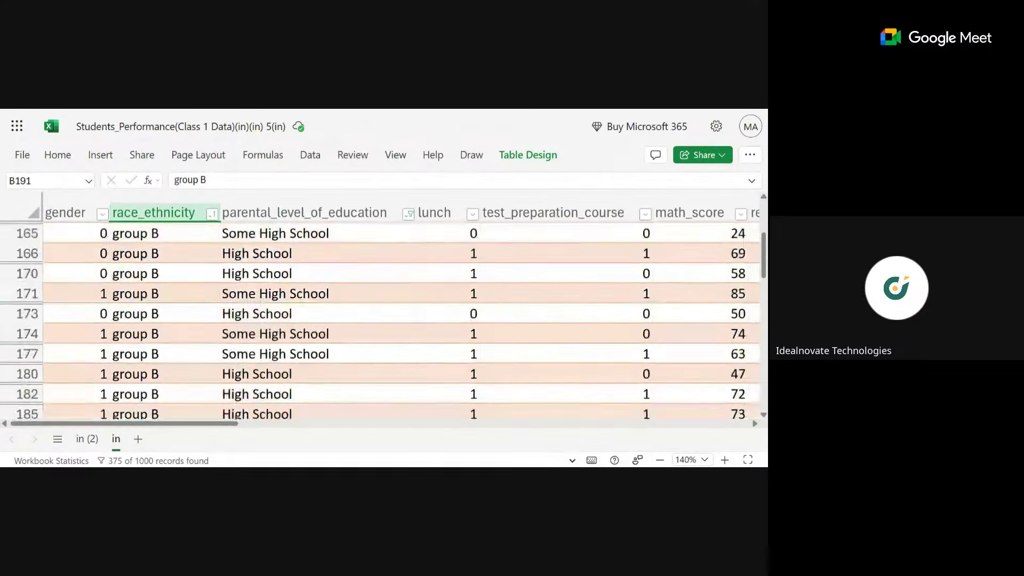
scroll(384, 320, "up", 1)
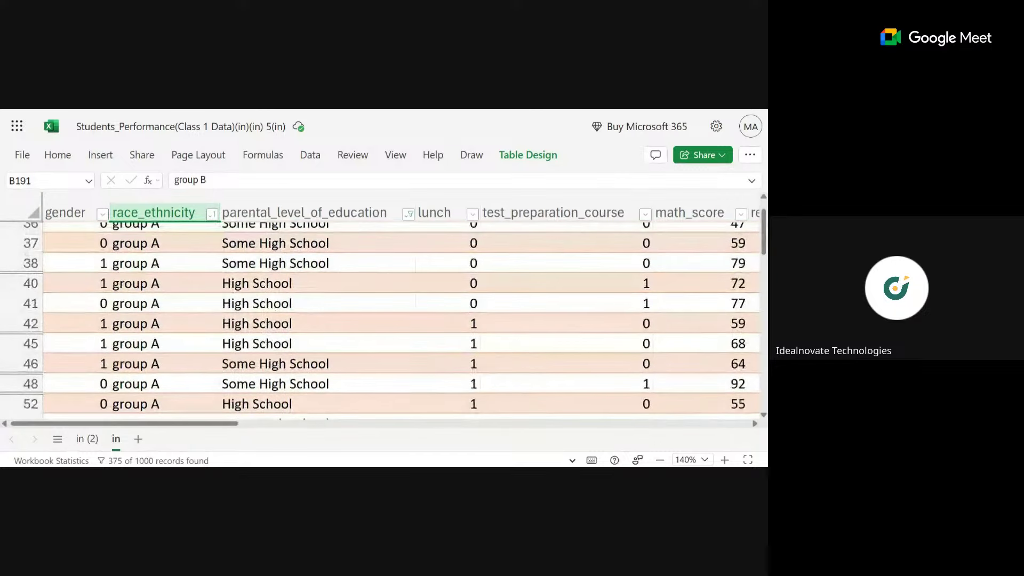
scroll(375, 290, "up", 3)
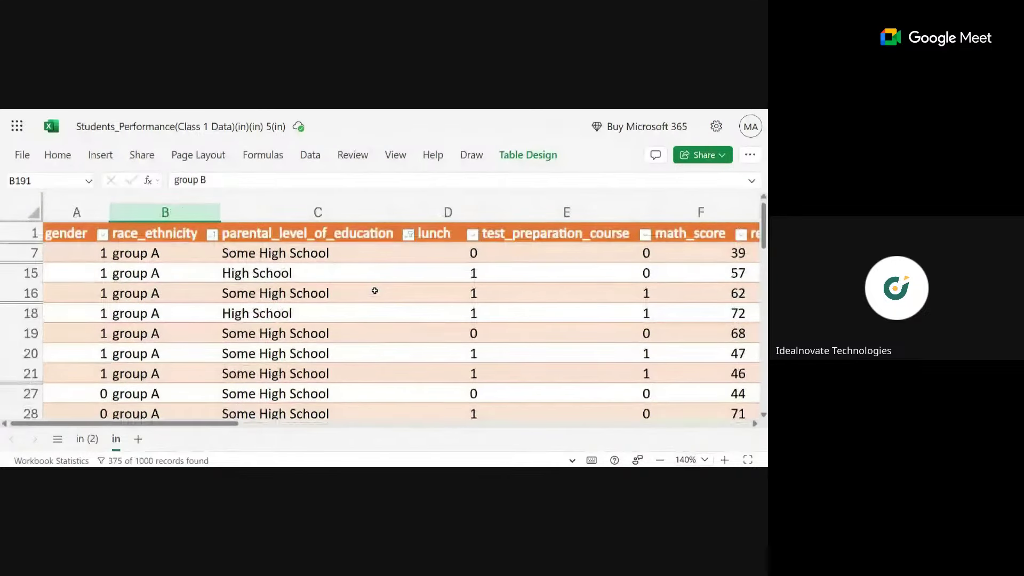
Reselect all values in the parental_level_of_education filter to show every education level
left_click(409, 235)
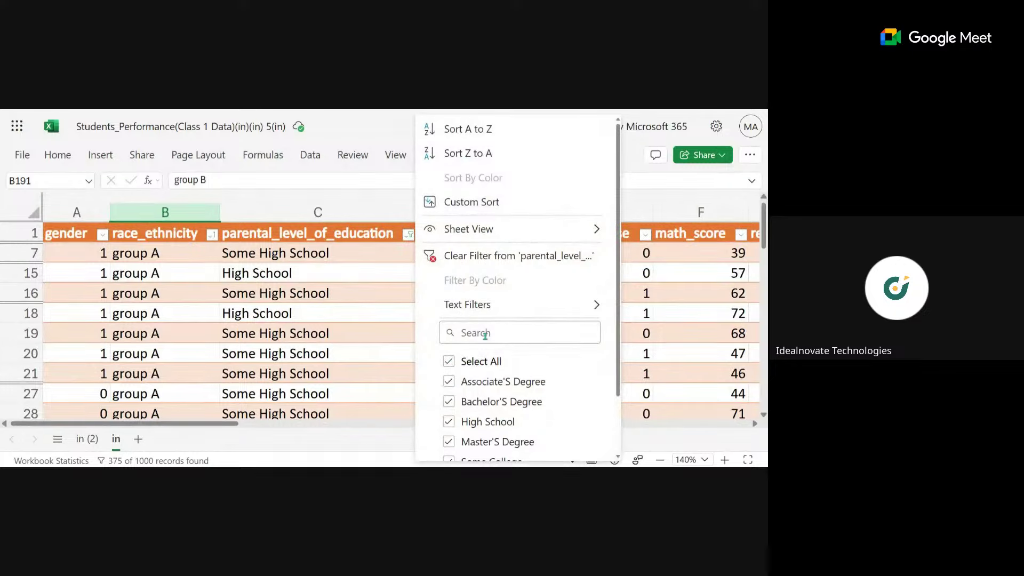
scroll(482, 334, "down", 2)
left_click(473, 443)
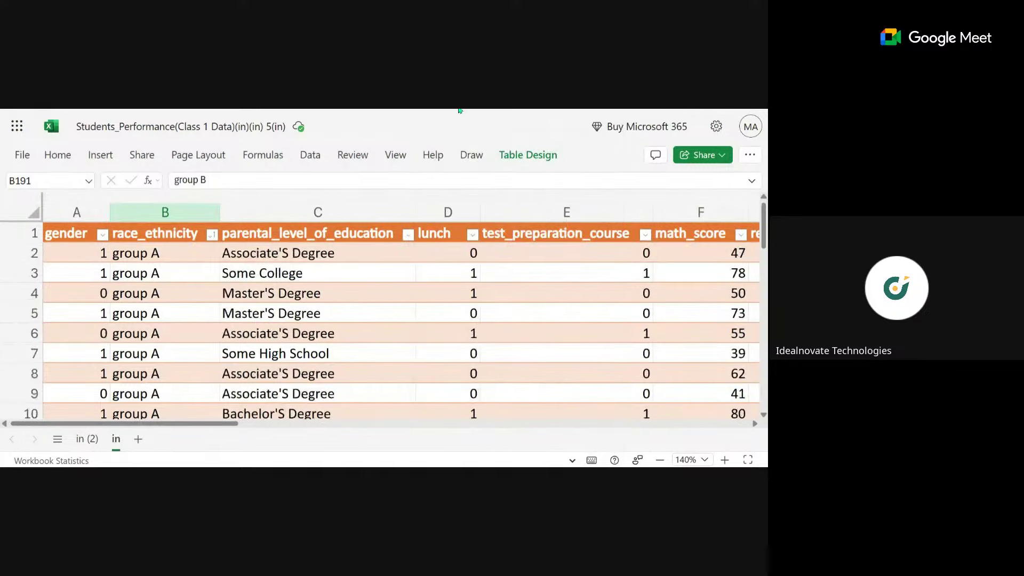
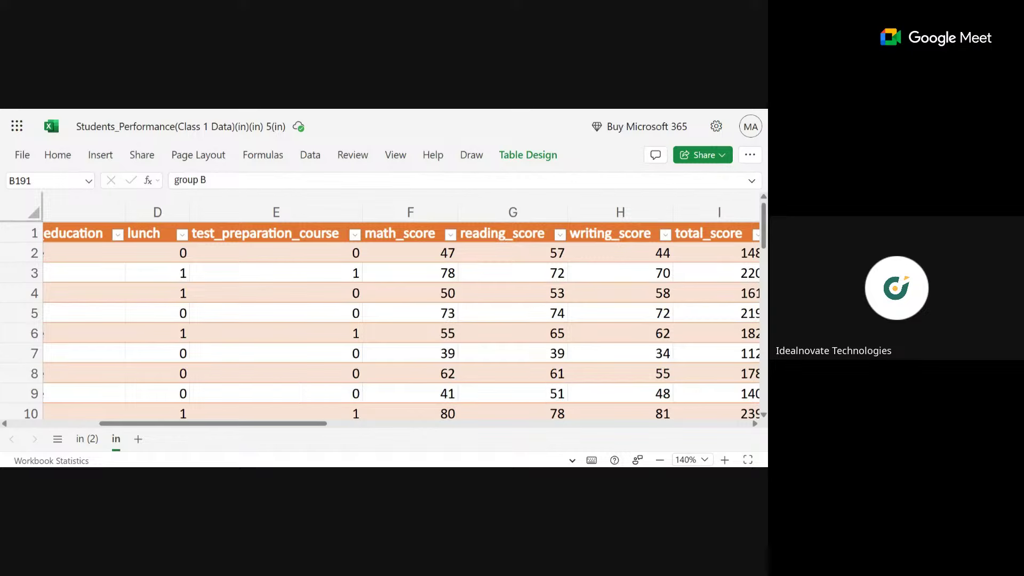
Look over the score columns, switch to the Google Slides presentation, and review the Pivot Chart slide and the Lesson 8 Pivot Table slide
scroll(296, 275, "down", 3)
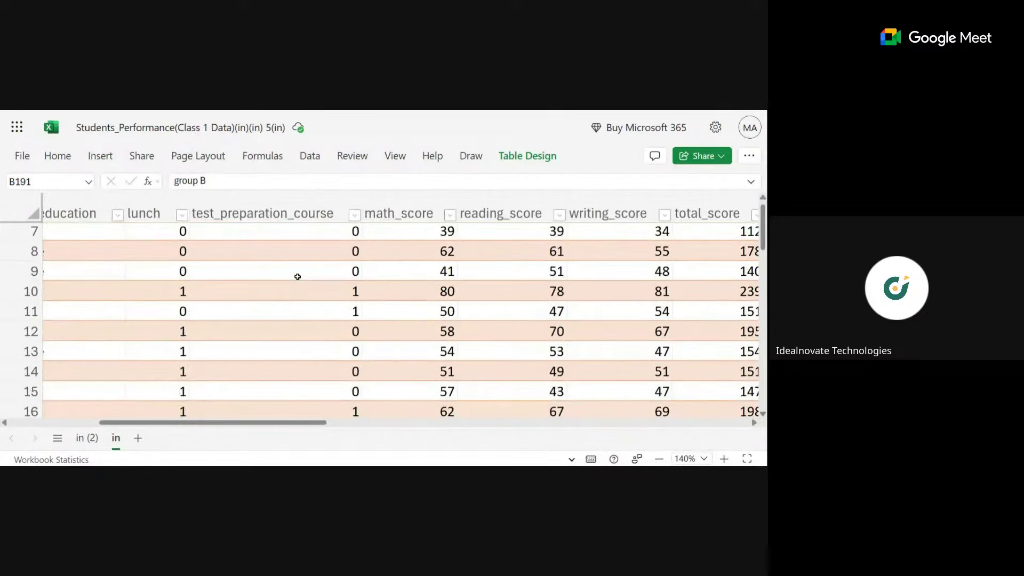
left_click(193, 112)
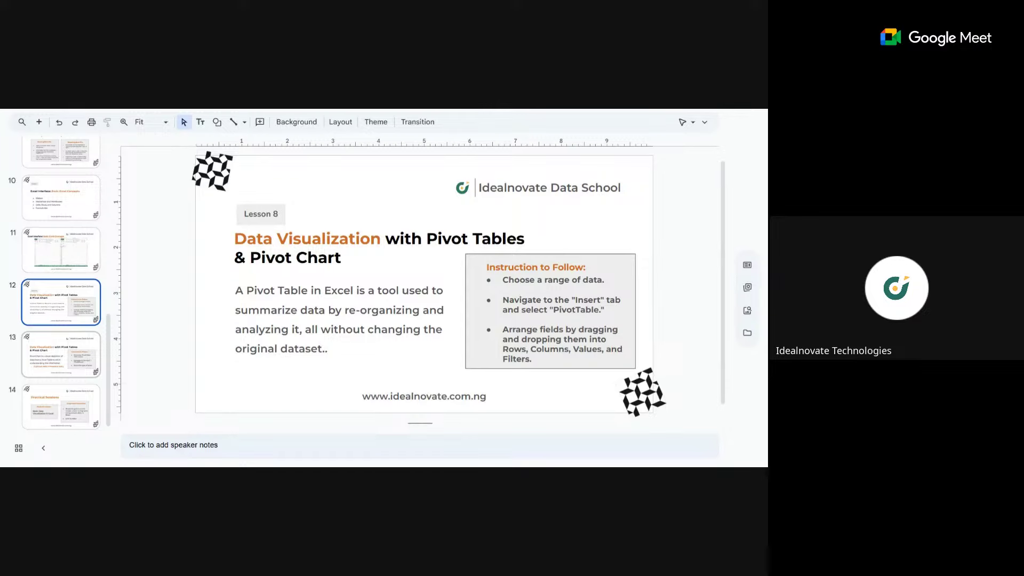
left_click(62, 368)
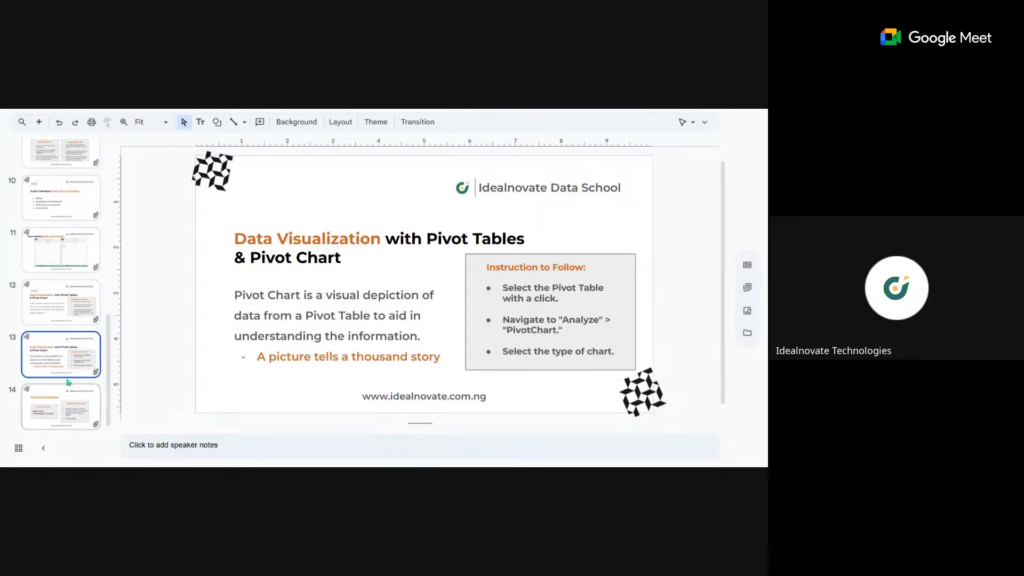
left_click(64, 308)
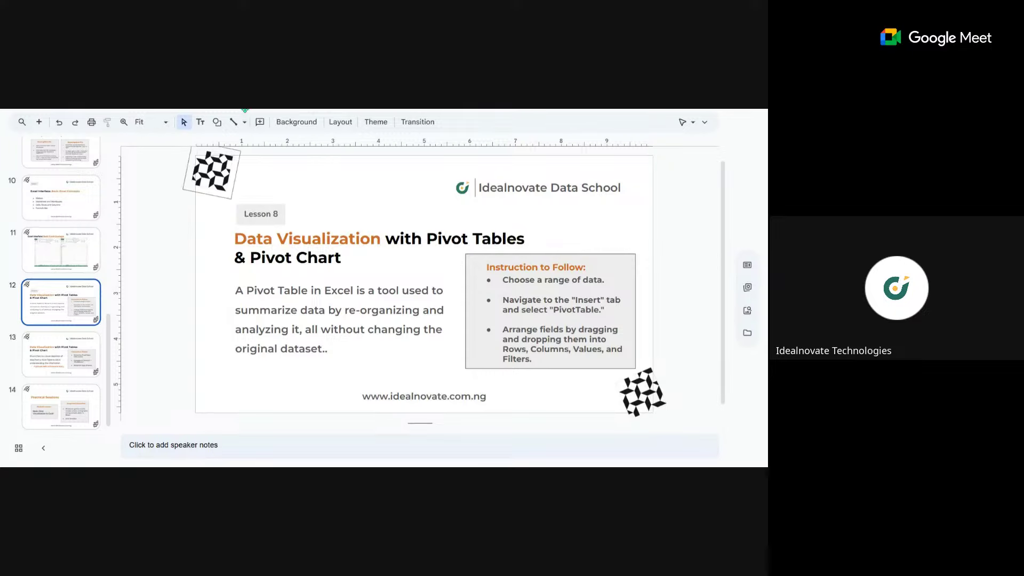
Switch back to the Excel workbook and move from cell D12 in the lunch column to the gender header in A1
key("alt+Tab")
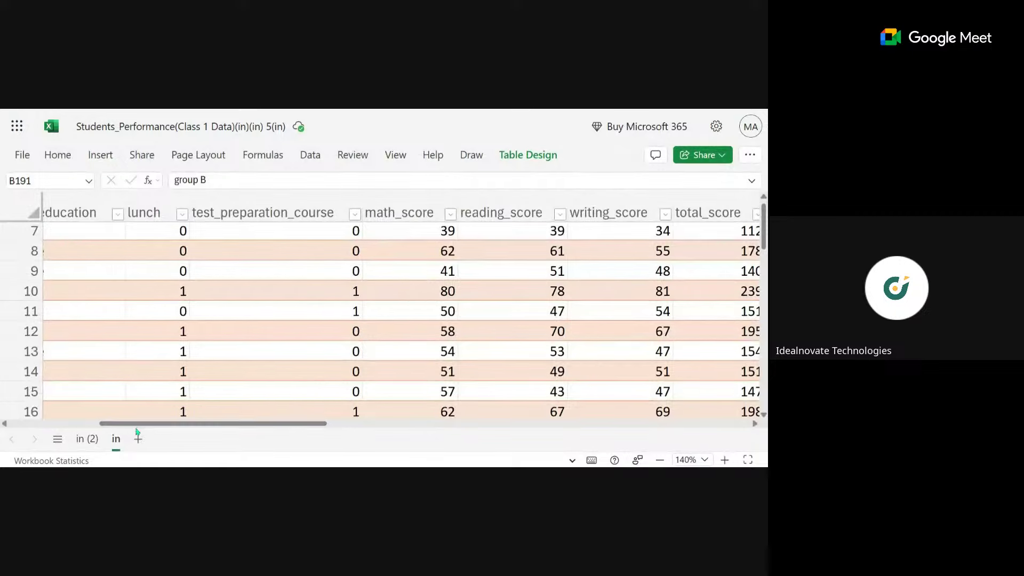
left_click(160, 333)
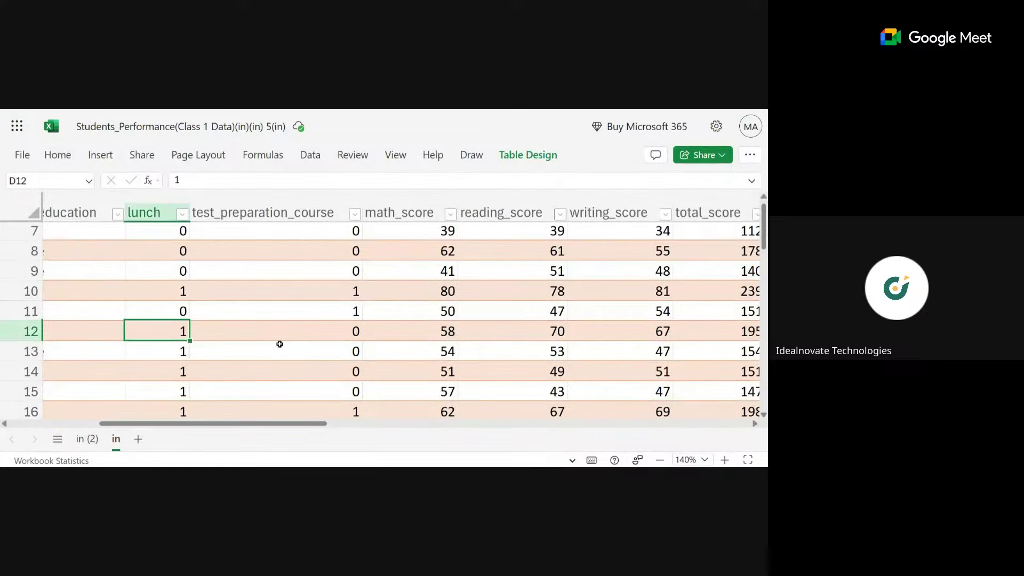
key("ctrl+Up")
key("Left")
key("Left")
key("Left")
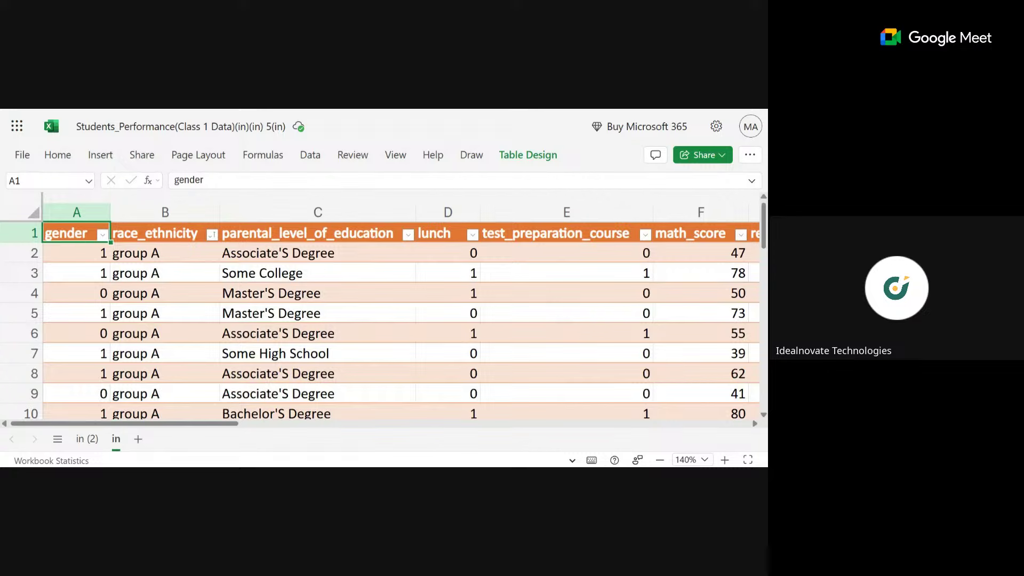
Point out sample cells B5, C6, C4 and C7 in the race_ethnicity and parental_level_of_education columns
left_click(163, 311)
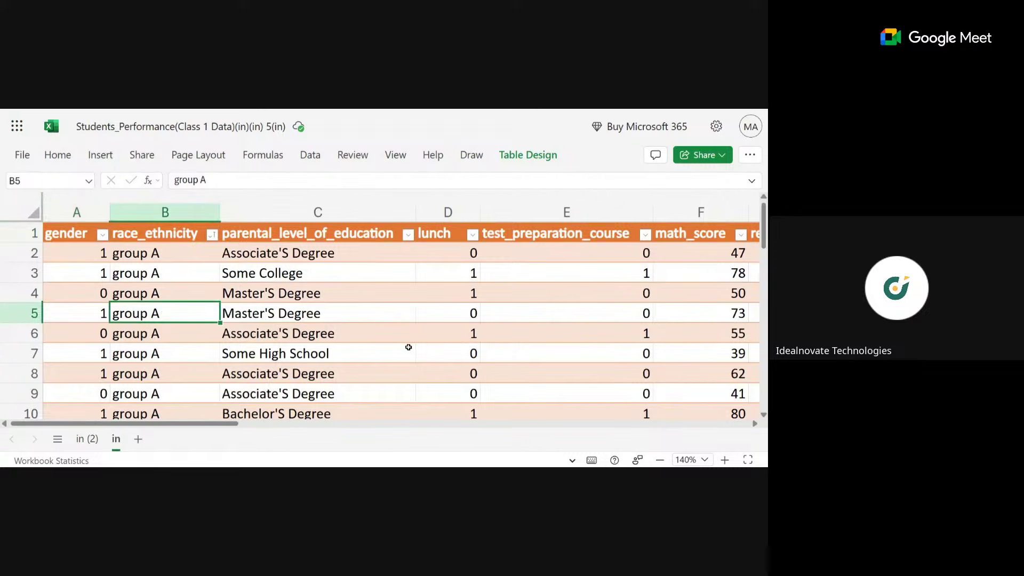
left_click(326, 334)
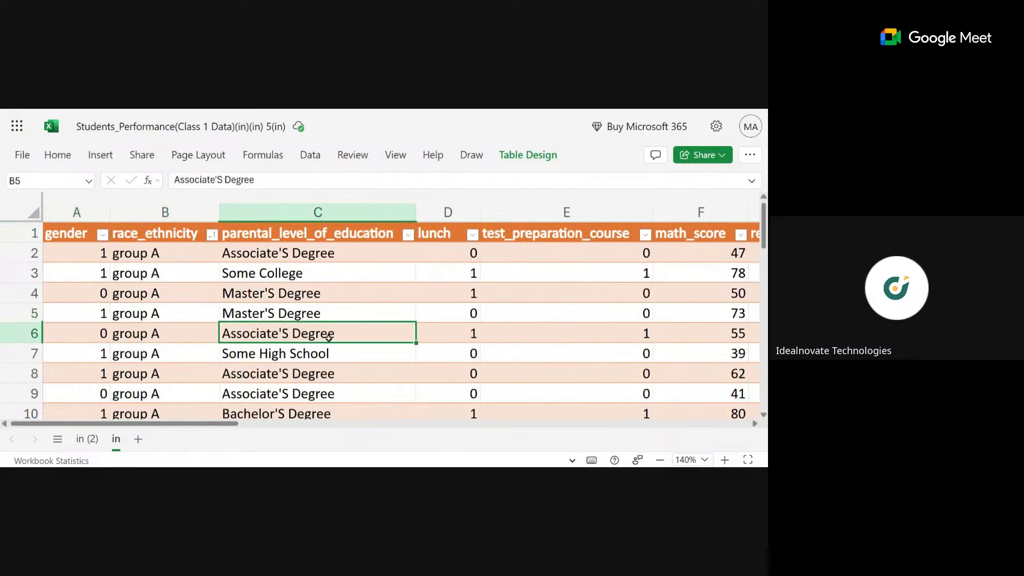
left_click(316, 297)
left_click(335, 353)
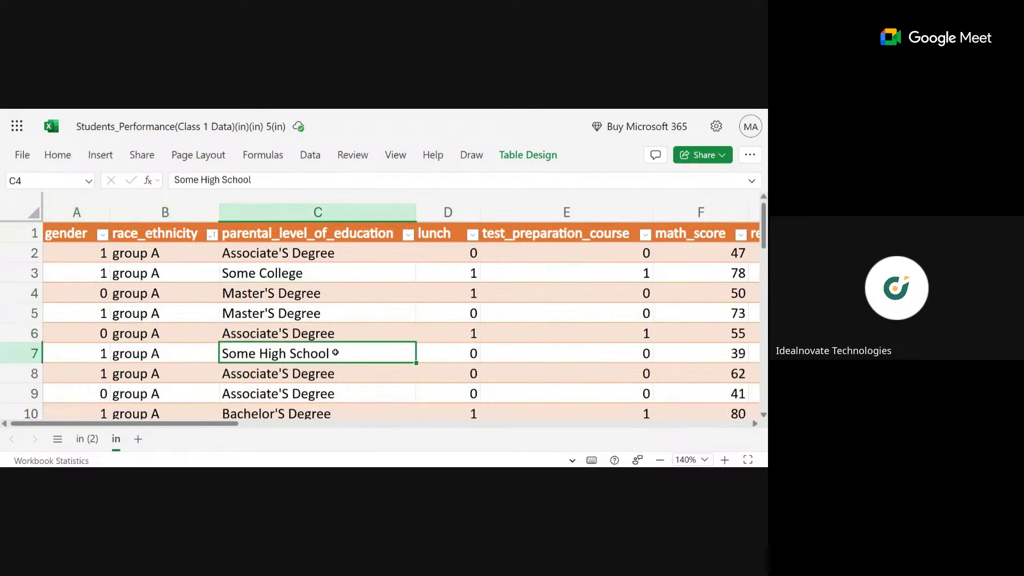
Select the whole student table from cell A3, and move the selection back to the gender header in A1
left_click(105, 273)
key("ctrl+a")
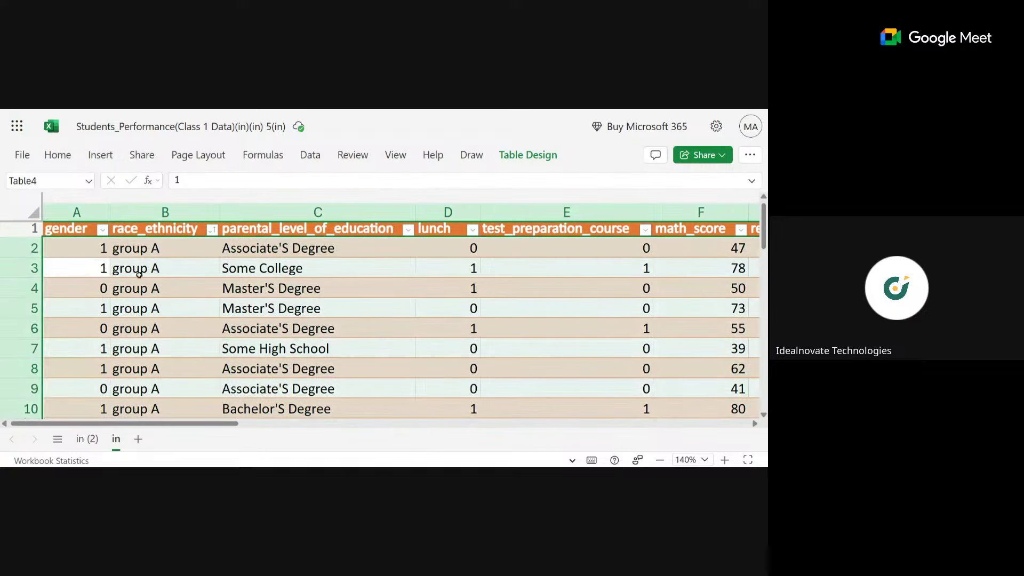
left_click(67, 229)
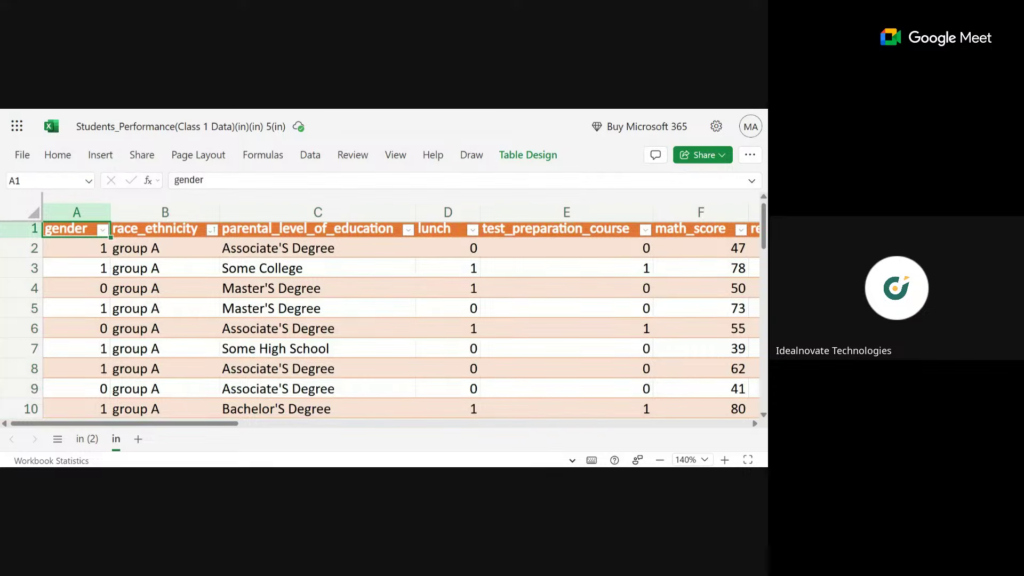
Point out cell C3 in the parental_level_of_education column and cell B2 in the race_ethnicity column, and display the home commands
left_click(288, 274)
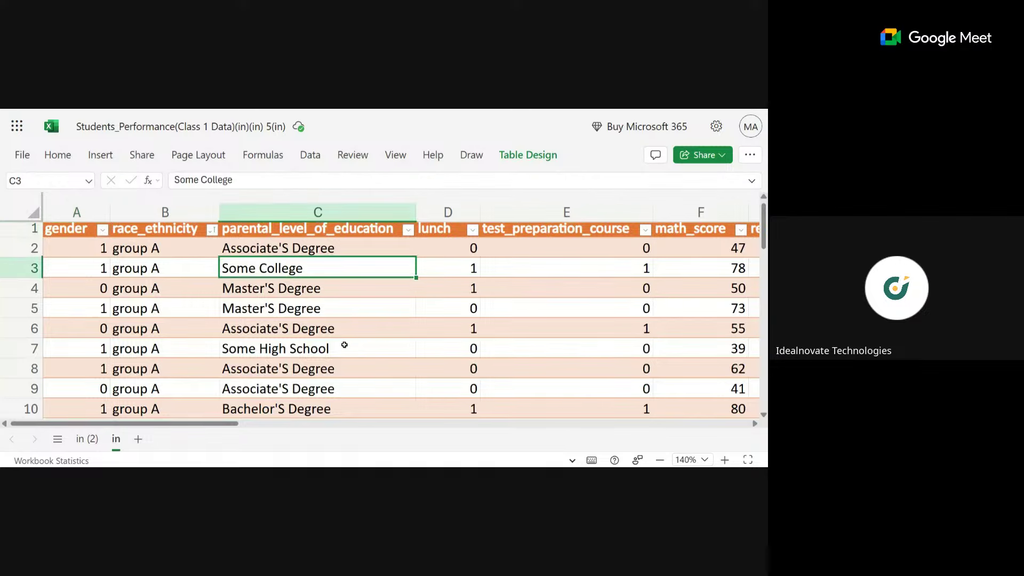
scroll(199, 291, "up", 1)
left_click(200, 257)
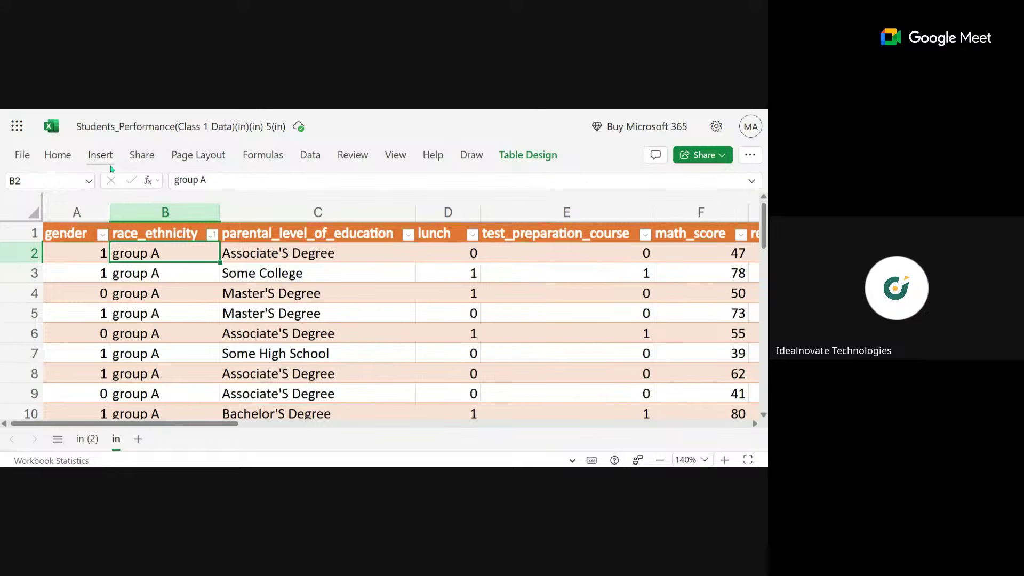
left_click(57, 155)
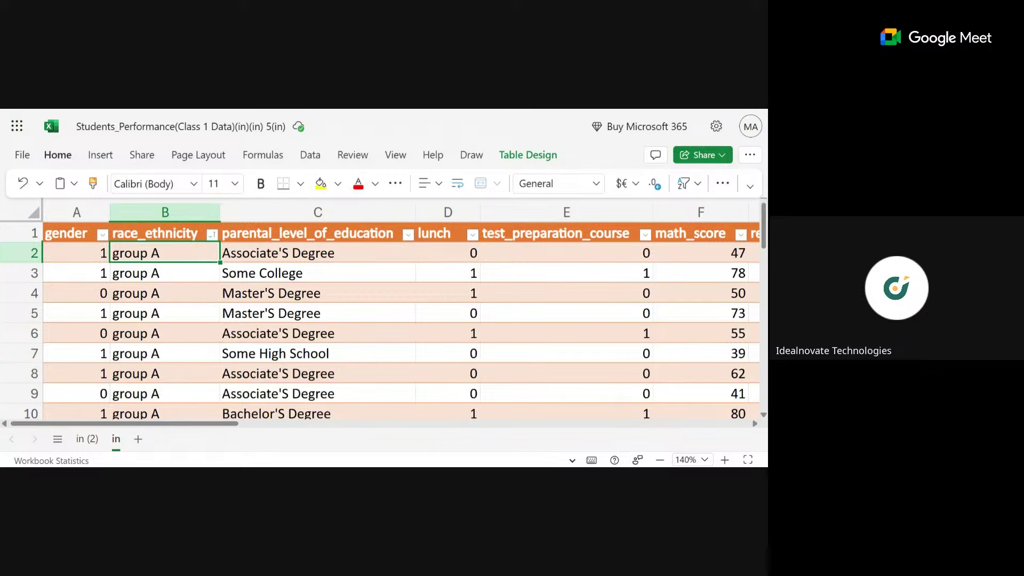
left_click(240, 293)
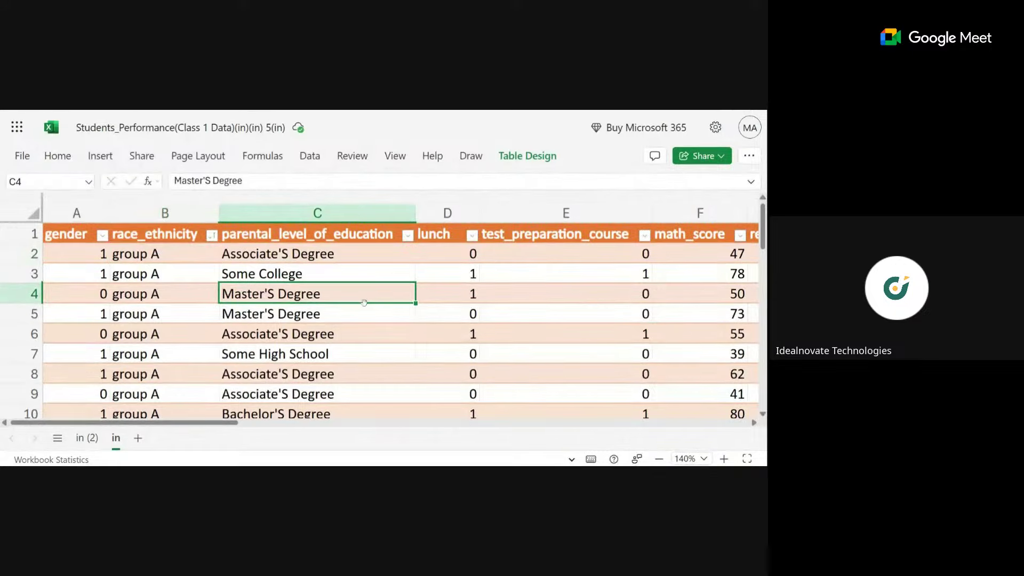
left_click(345, 320)
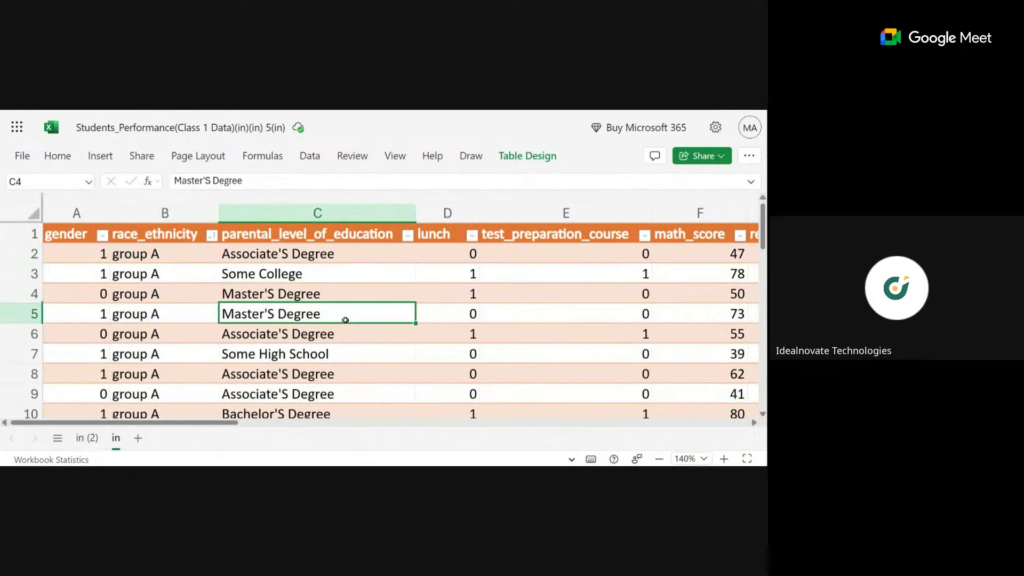
key("ctrl+a")
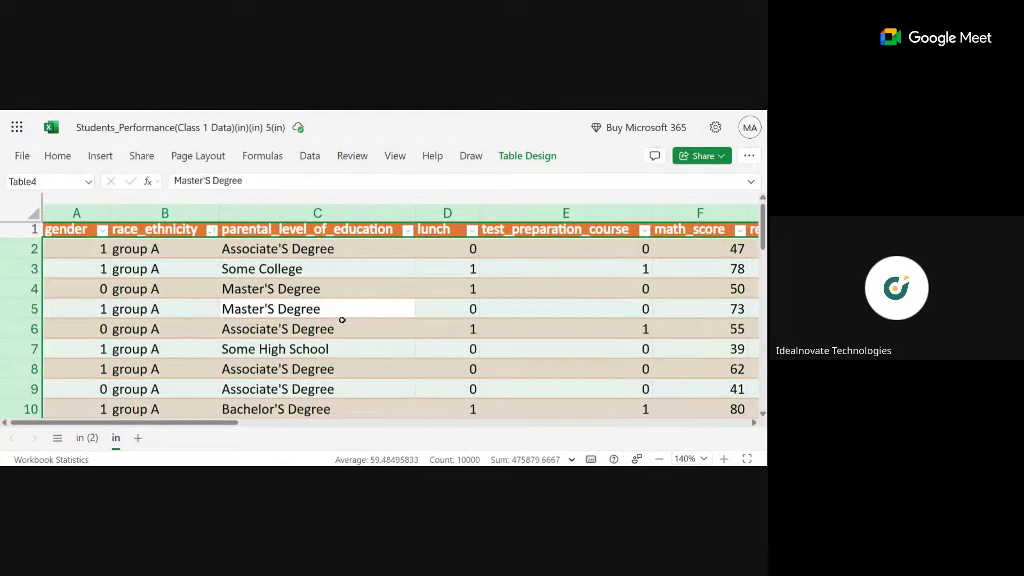
left_click(106, 156)
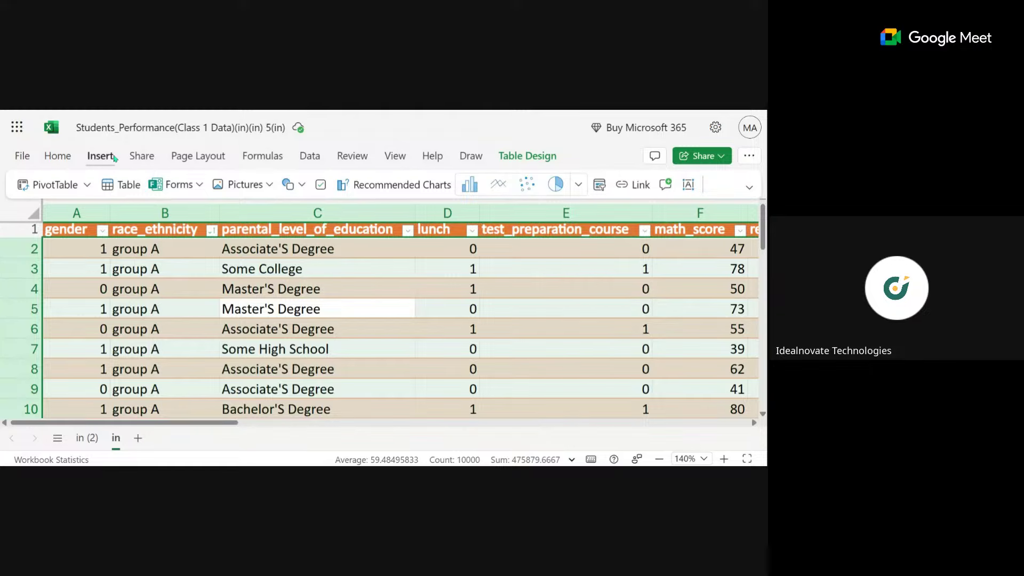
left_click(55, 185)
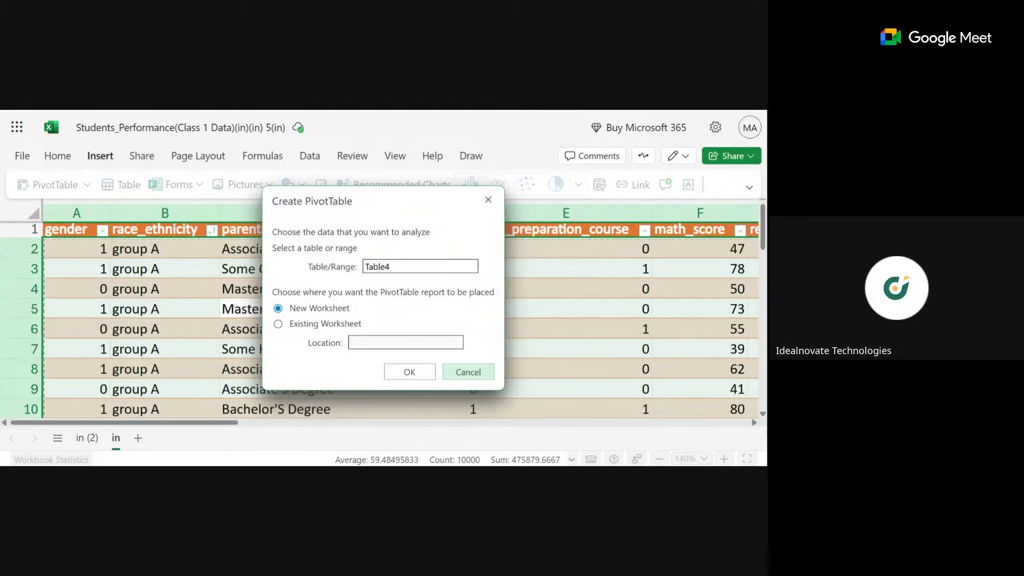
left_click(458, 375)
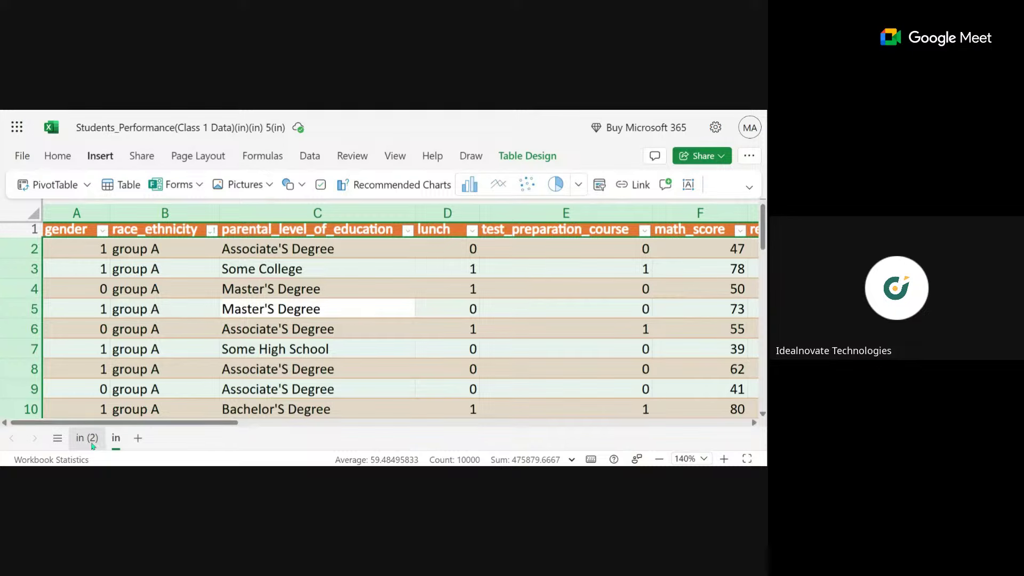
Switch to the in (2) sheet and select its whole student table
left_click(93, 441)
left_click(206, 391)
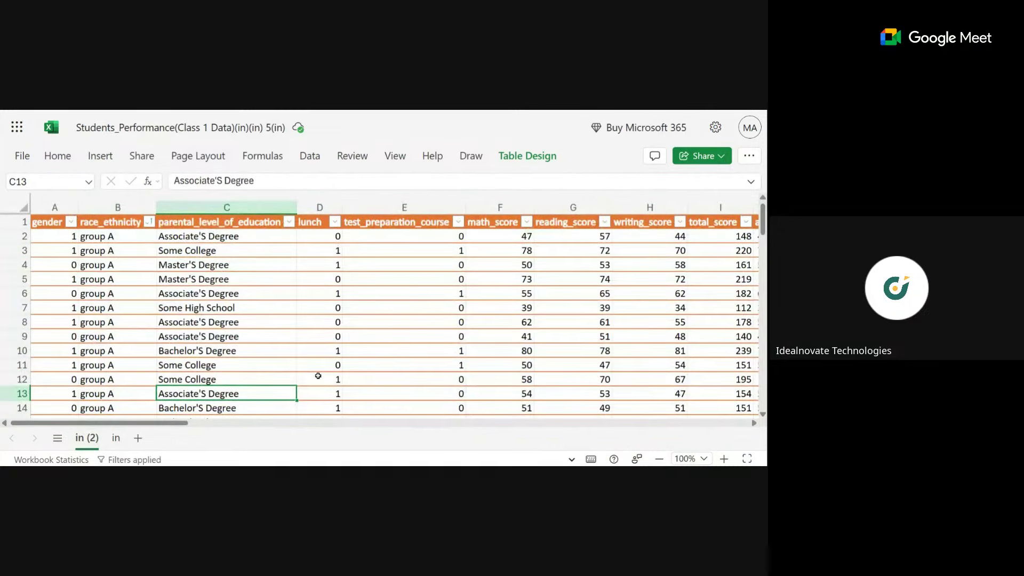
key("ctrl+a")
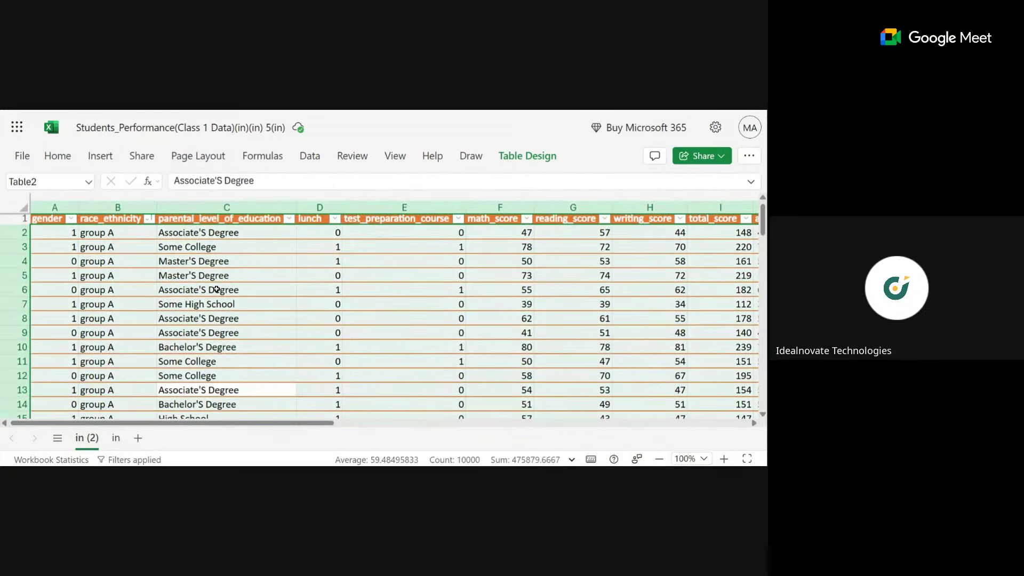
left_click(100, 156)
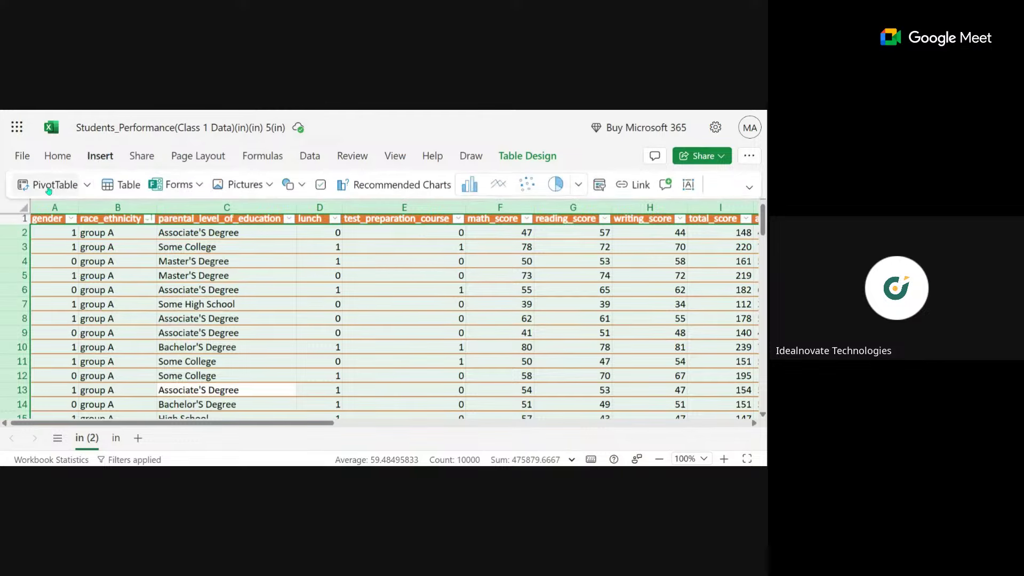
left_click(143, 291)
key("ctrl+a")
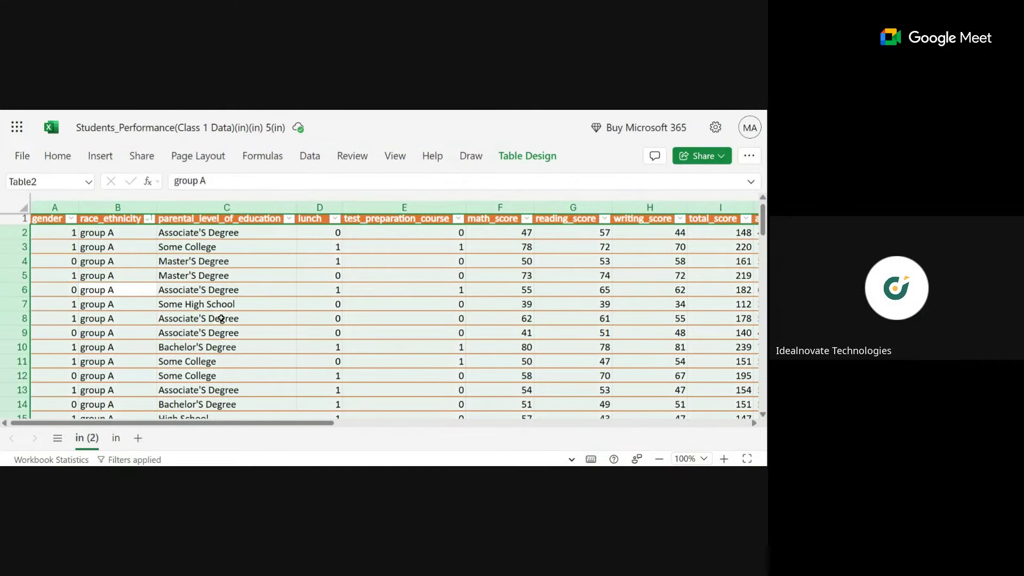
Review the source range and placement options for creating a PivotTable from the in (2) sheet's table, and dismiss them
left_click(115, 248)
left_click(95, 160)
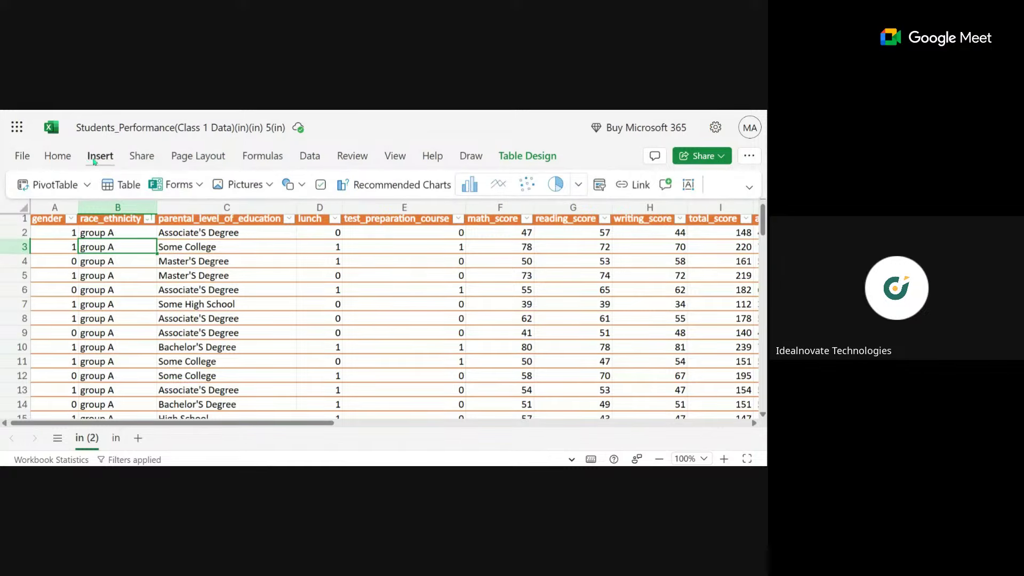
left_click(56, 185)
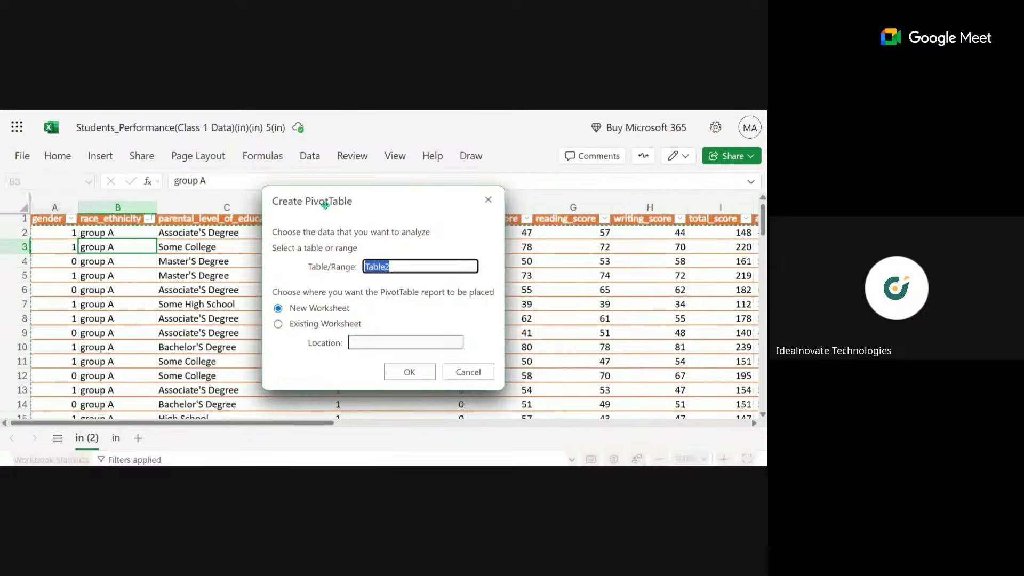
left_click_drag(187, 198, 158, 221)
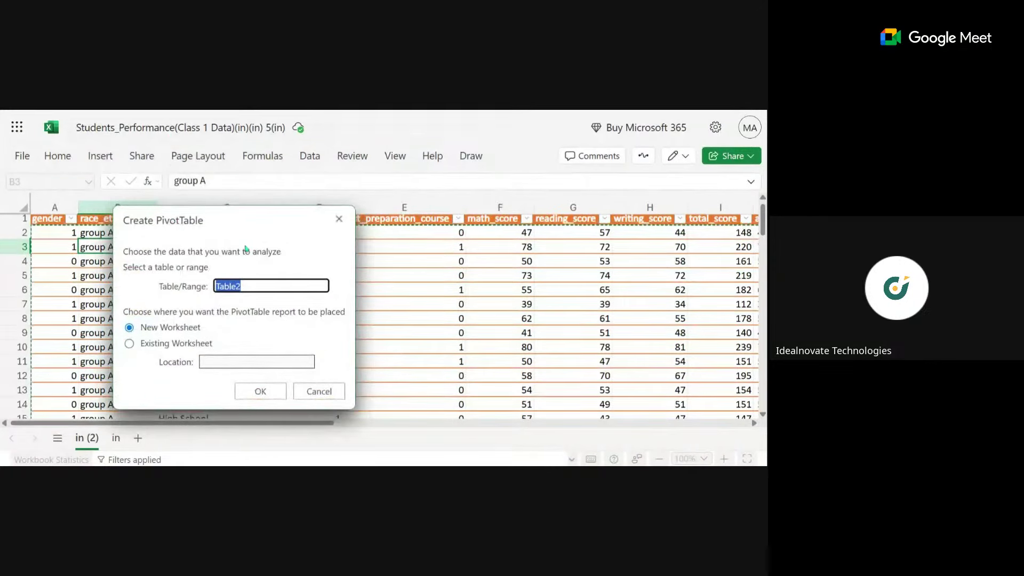
left_click_drag(241, 220, 261, 210)
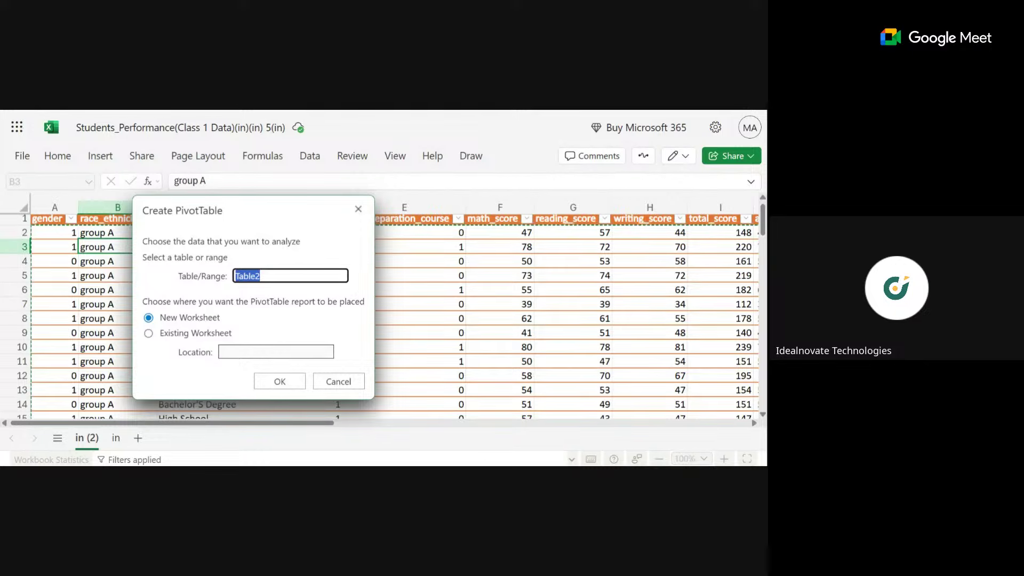
left_click(327, 377)
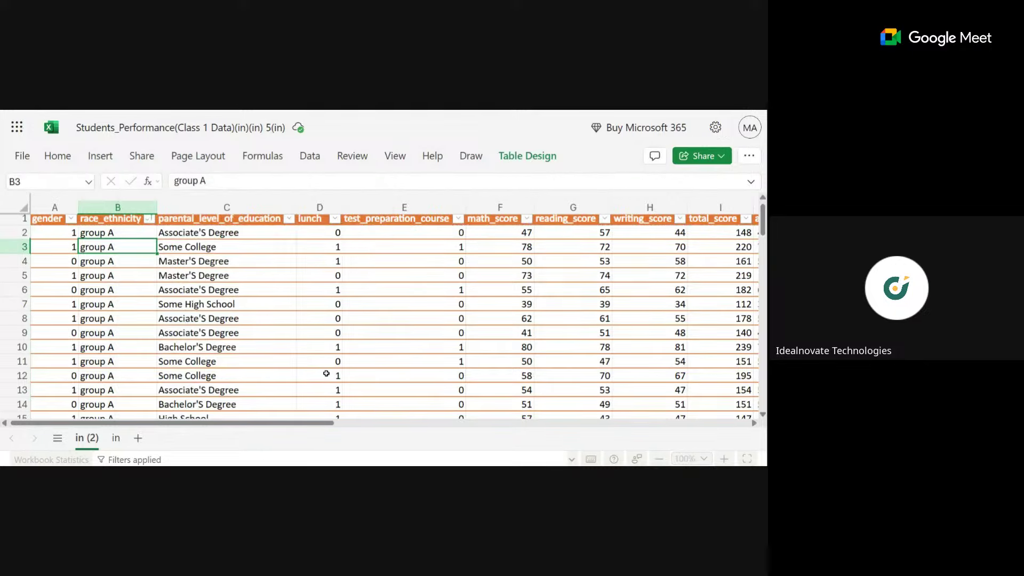
left_click(326, 373)
left_click(126, 291)
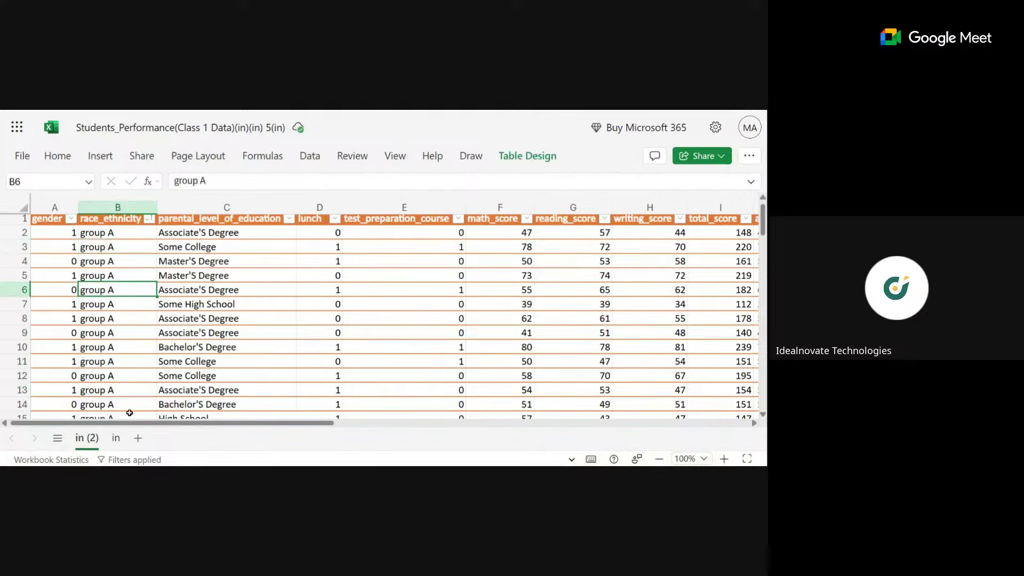
left_click(118, 436)
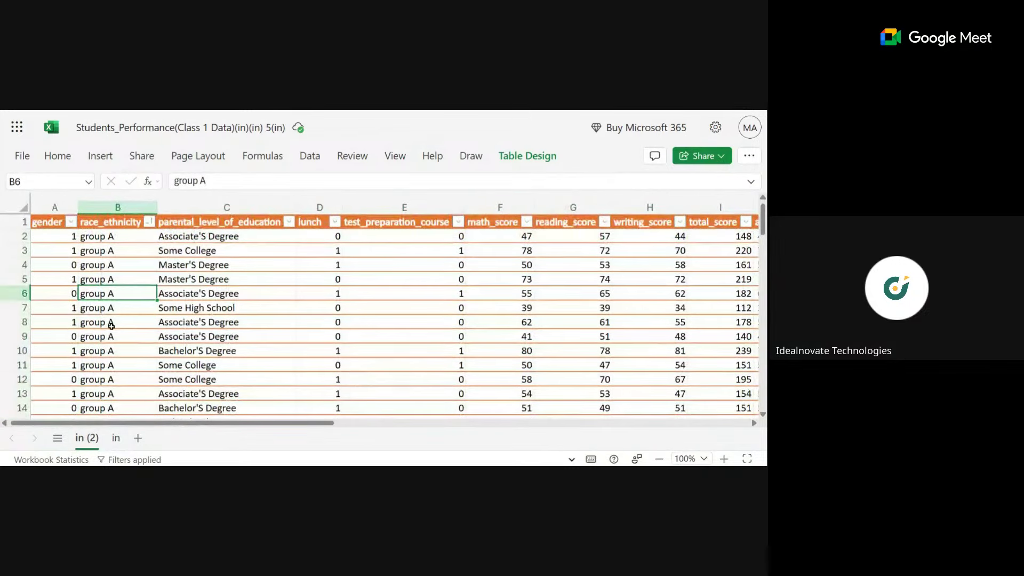
left_click(112, 326)
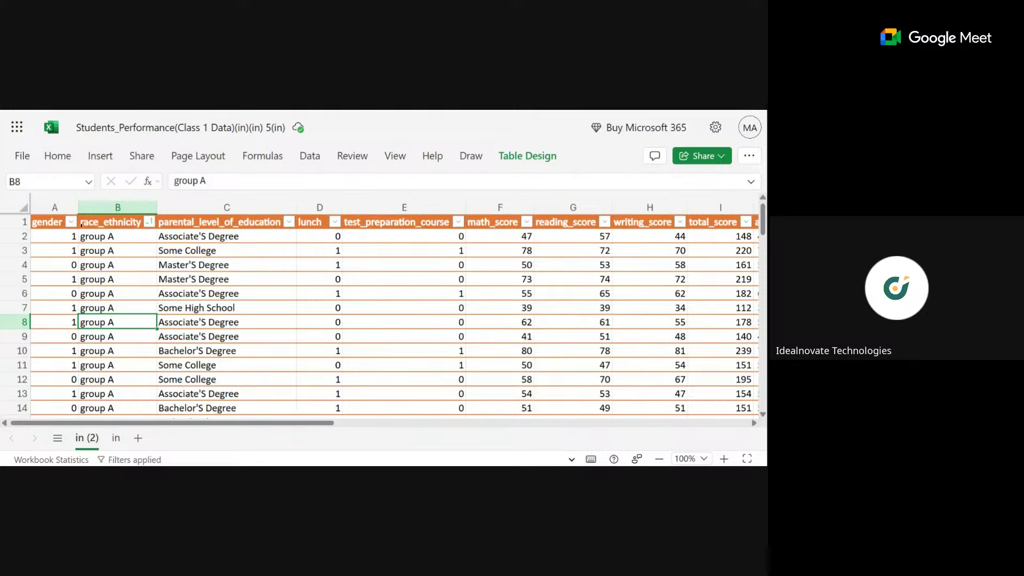
left_click(84, 248)
scroll(261, 234, "down", 1)
key("ctrl+a")
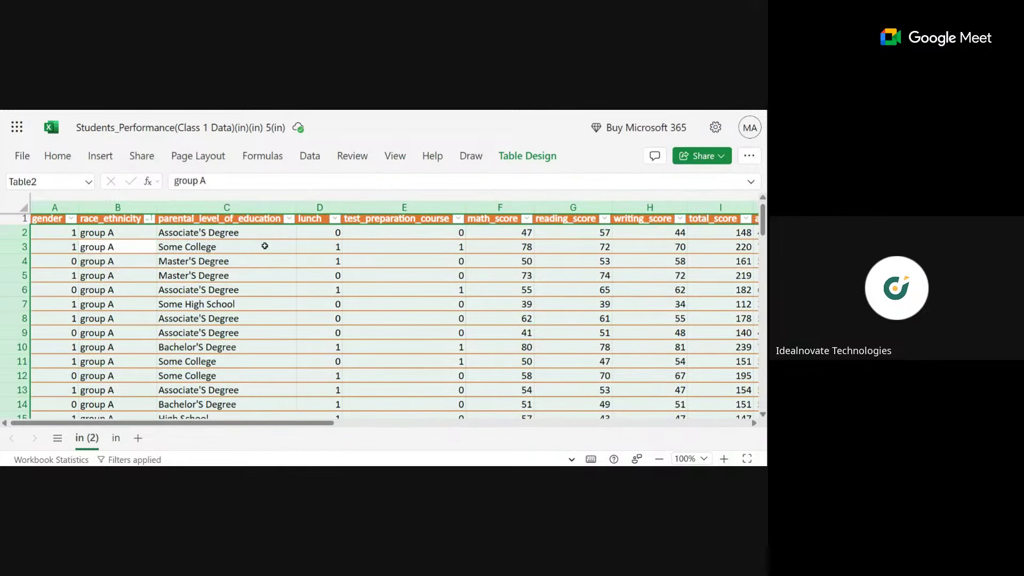
left_click(100, 156)
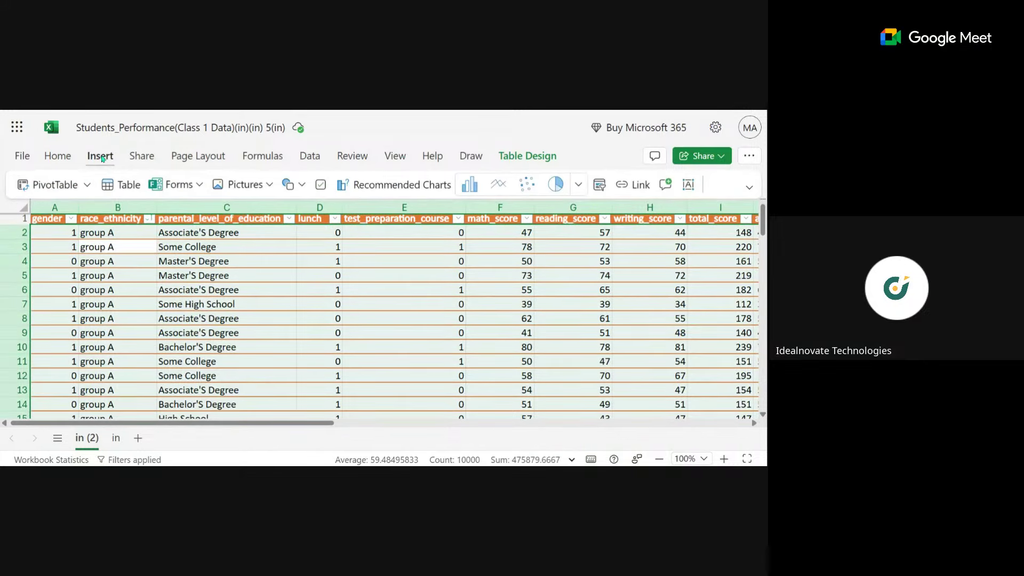
left_click(48, 185)
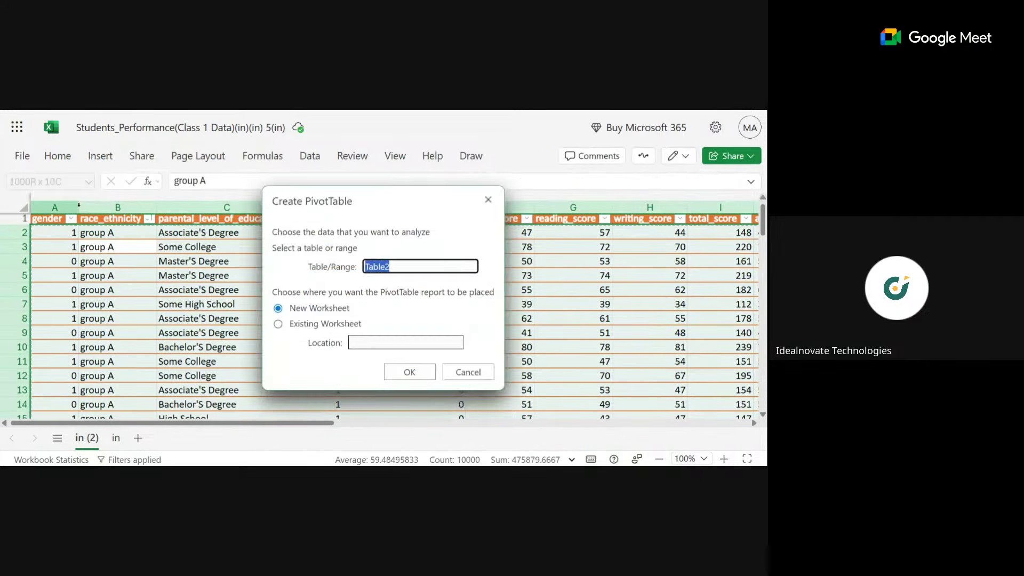
left_click_drag(196, 194, 177, 194)
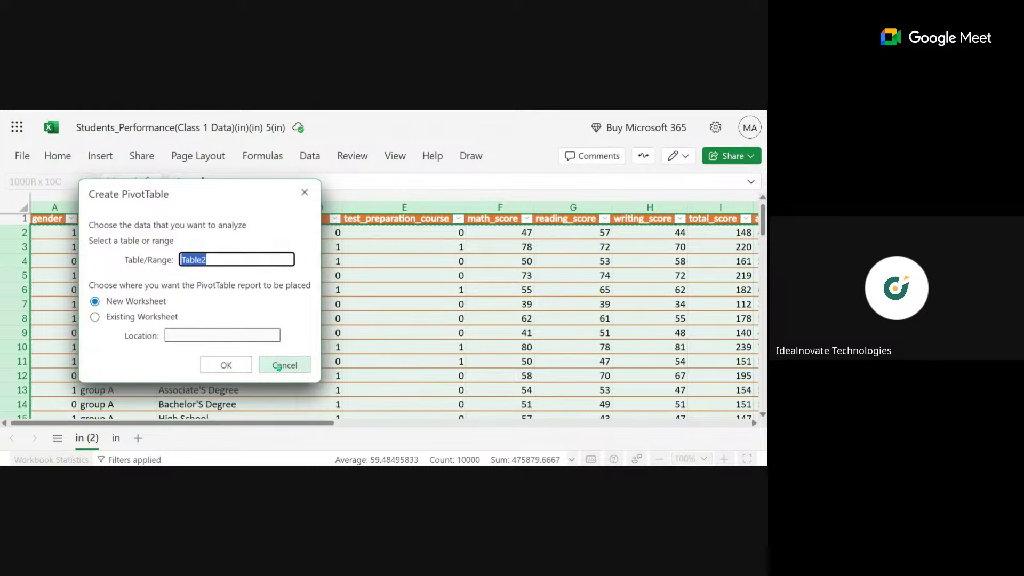
left_click(278, 365)
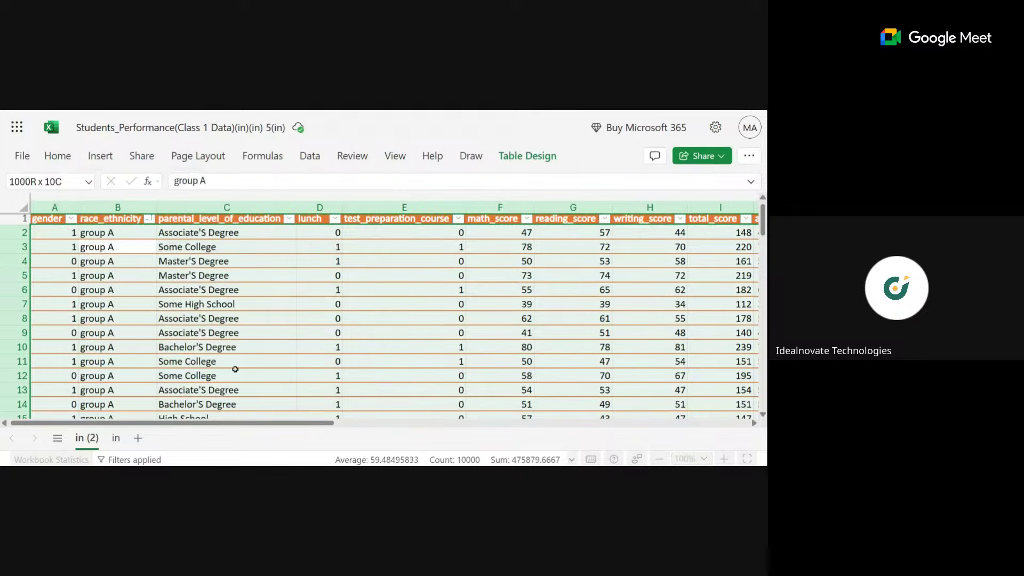
Point out cell C10 and cell E3 in the table, and display the table design options
left_click(227, 346)
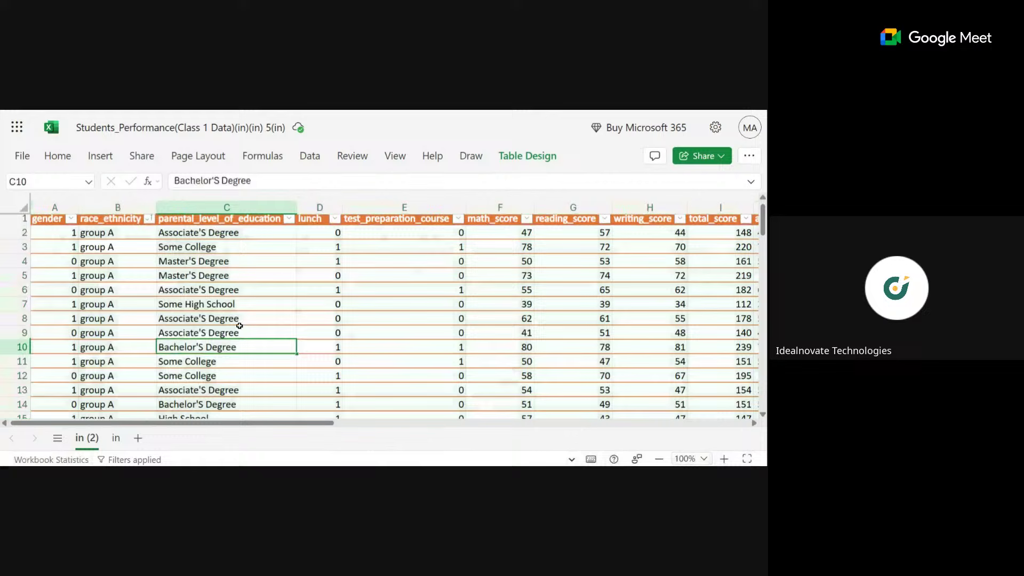
left_click(472, 158)
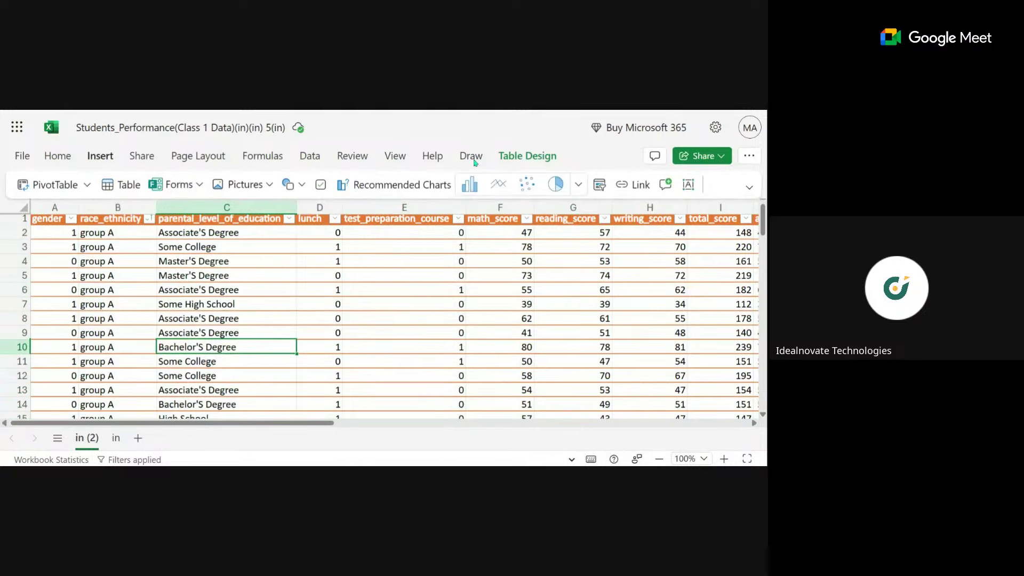
left_click(400, 247)
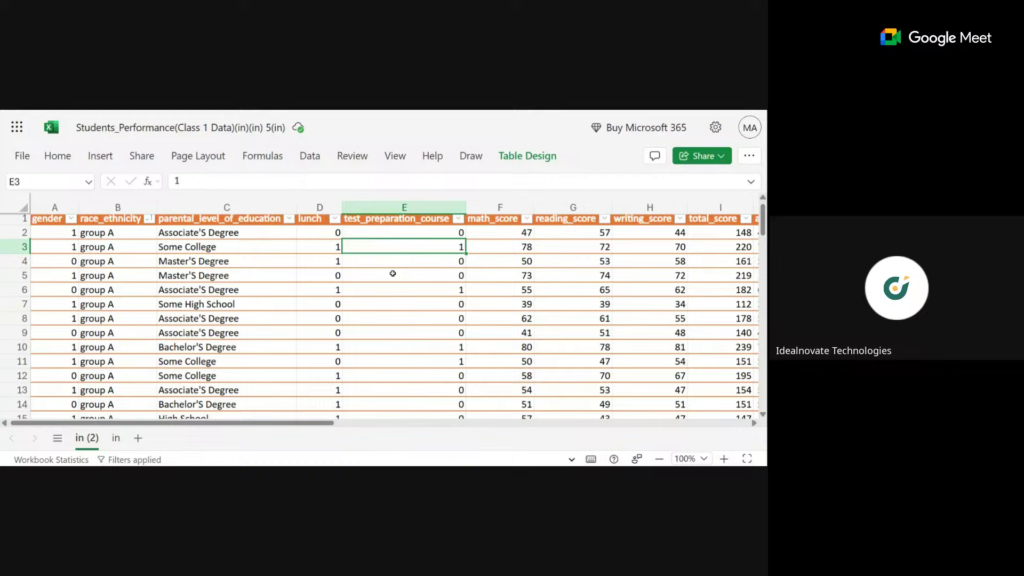
left_click(528, 156)
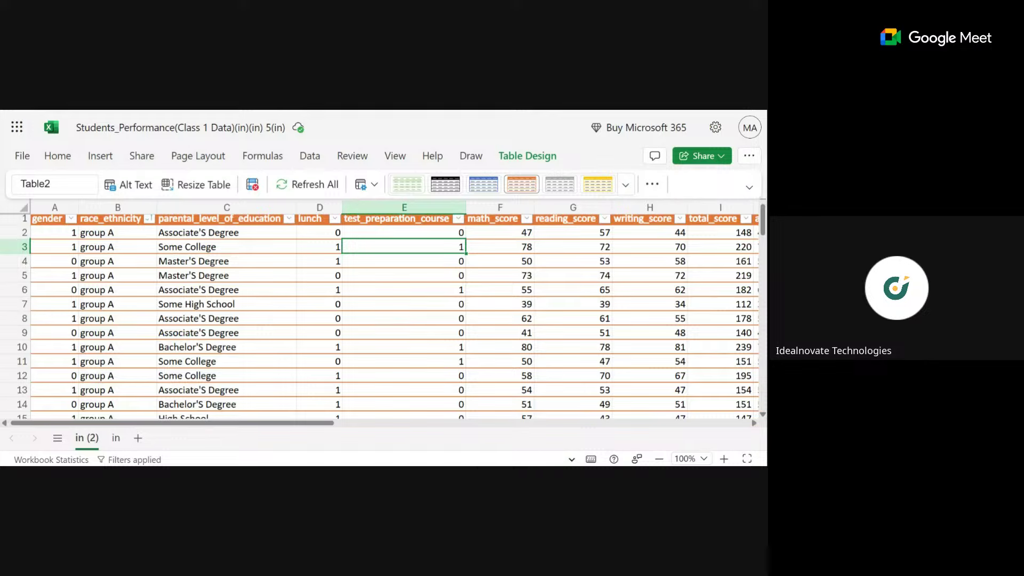
Create a PivotTable from Table2 on the in (2) sheet, placed on a new worksheet
left_click(86, 261)
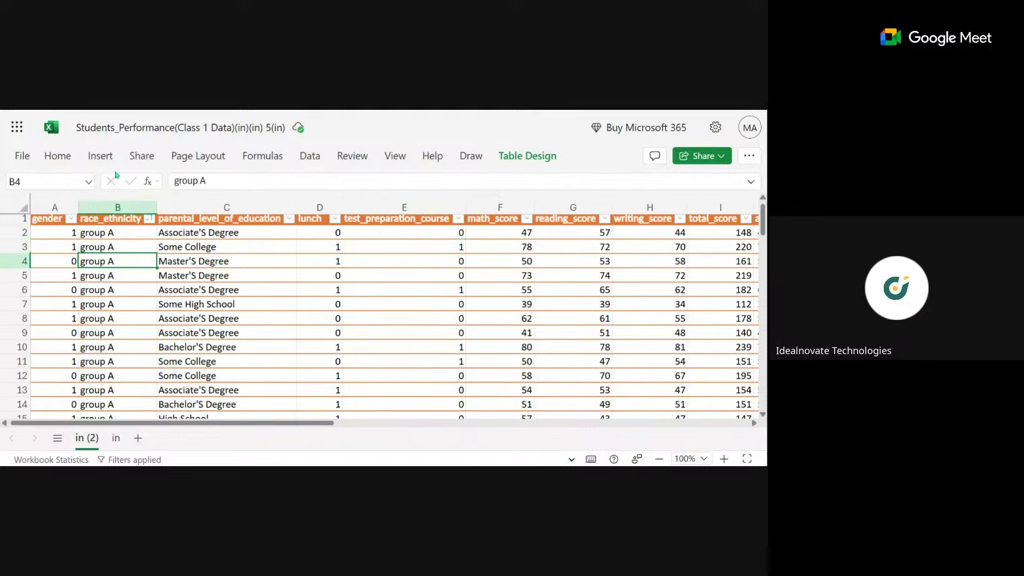
left_click(101, 156)
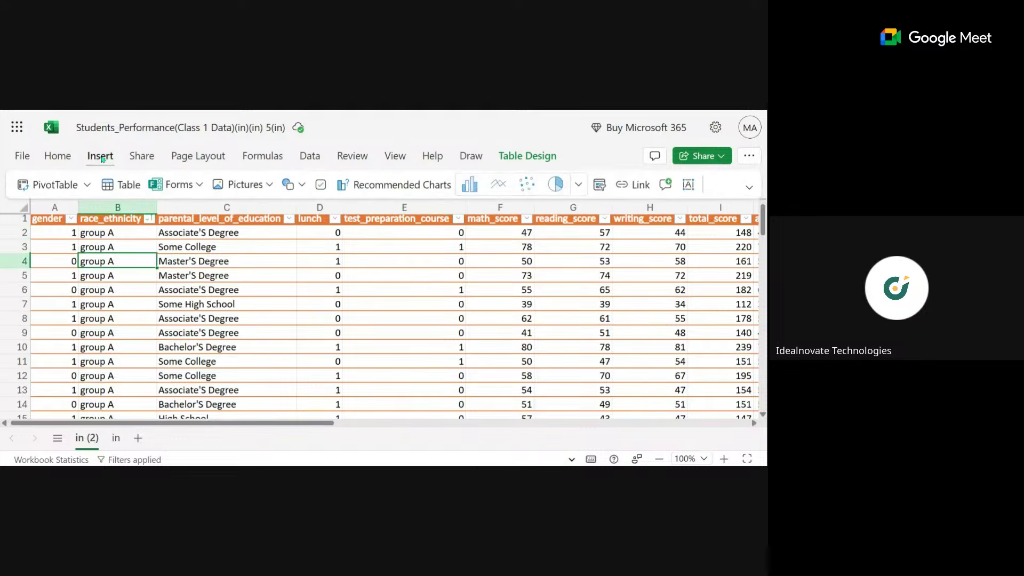
left_click(46, 184)
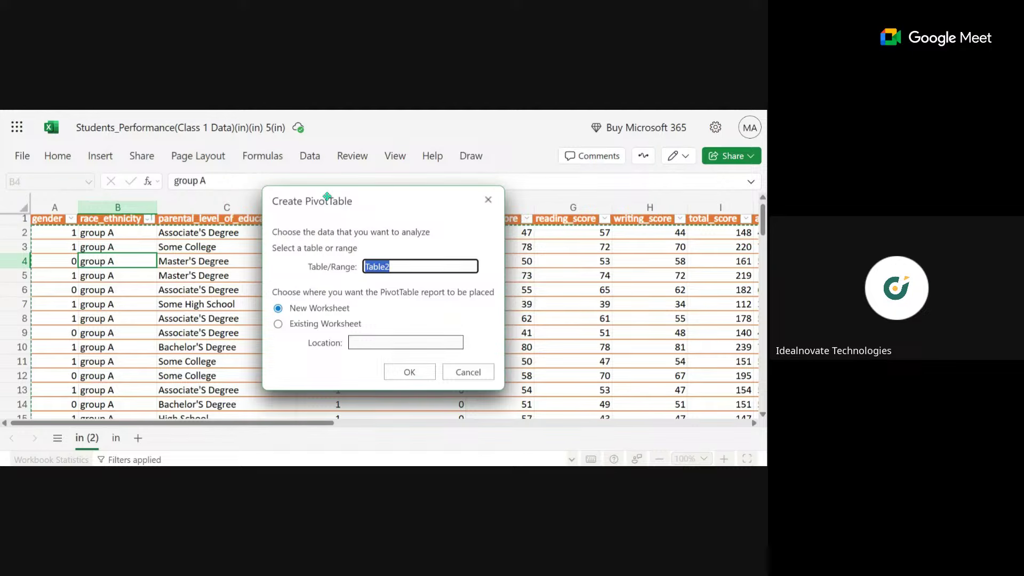
left_click_drag(327, 197, 162, 180)
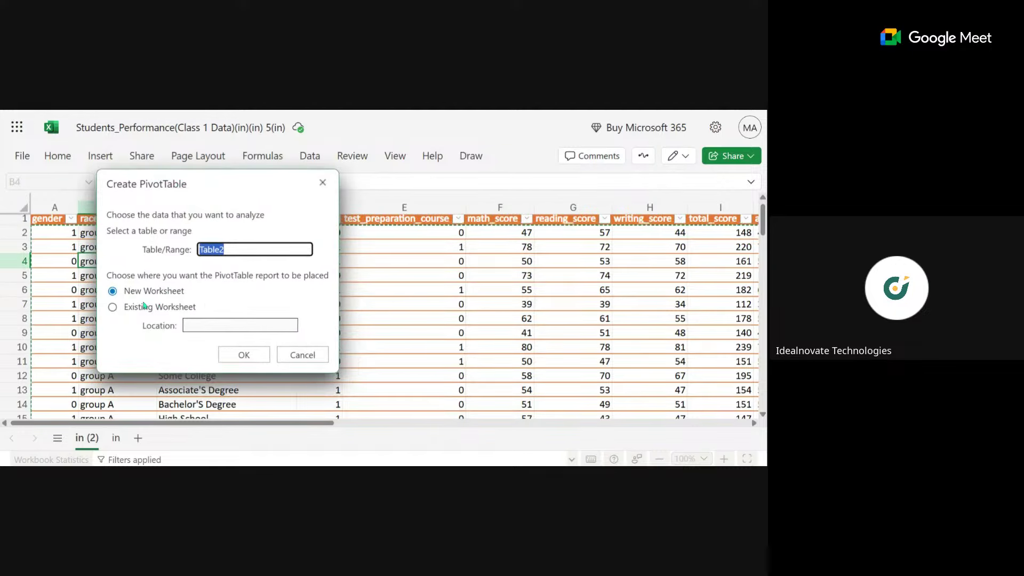
left_click(238, 357)
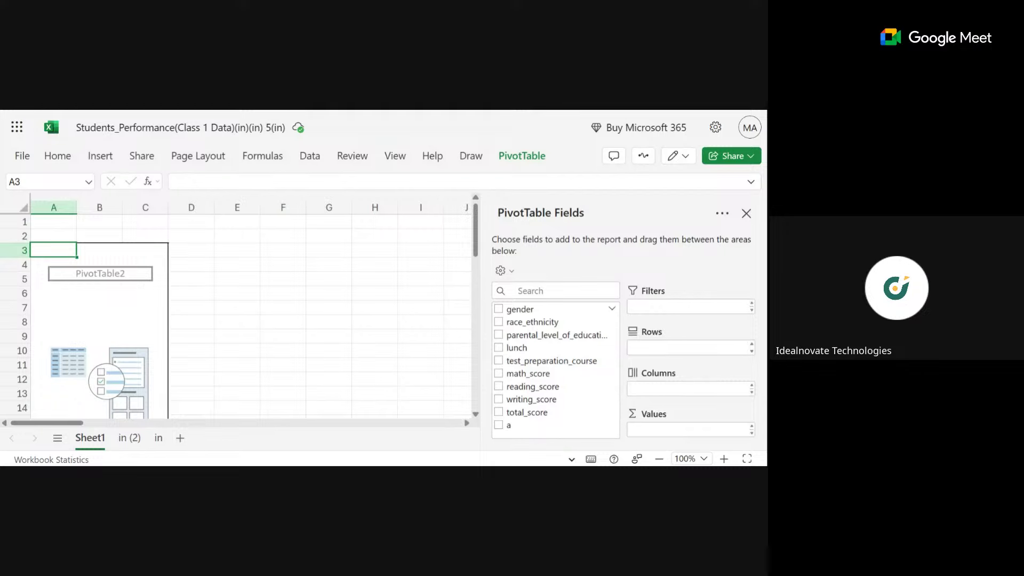
Delete Sheet1 containing the empty PivotTable, and confirm the deletion
right_click(95, 447)
left_click(138, 166)
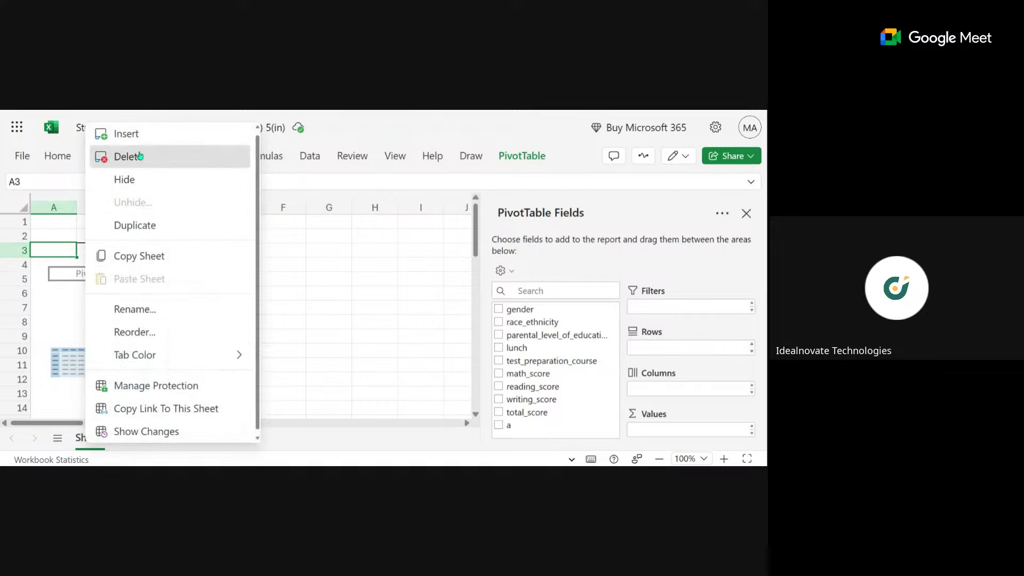
left_click(438, 322)
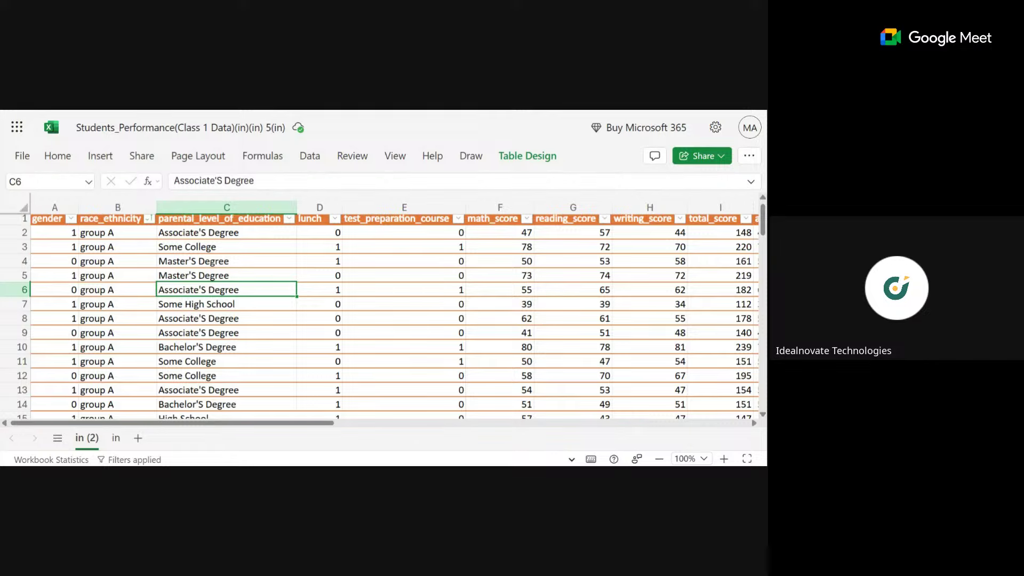
Examine the student table on the in (2) sheet, from the gender and parental education columns to the scores and the empty columns beyond
left_click(185, 325)
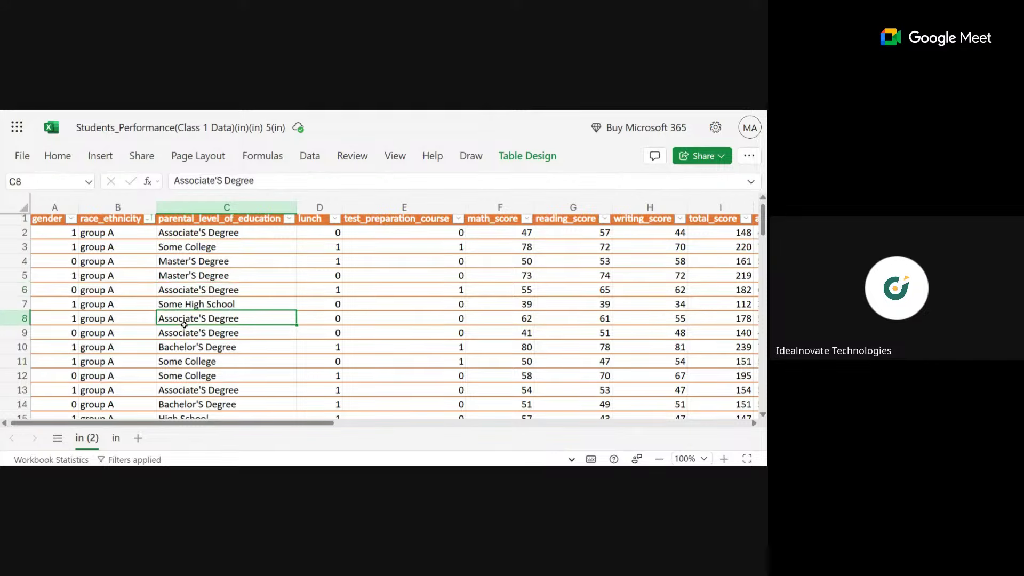
left_click(176, 278)
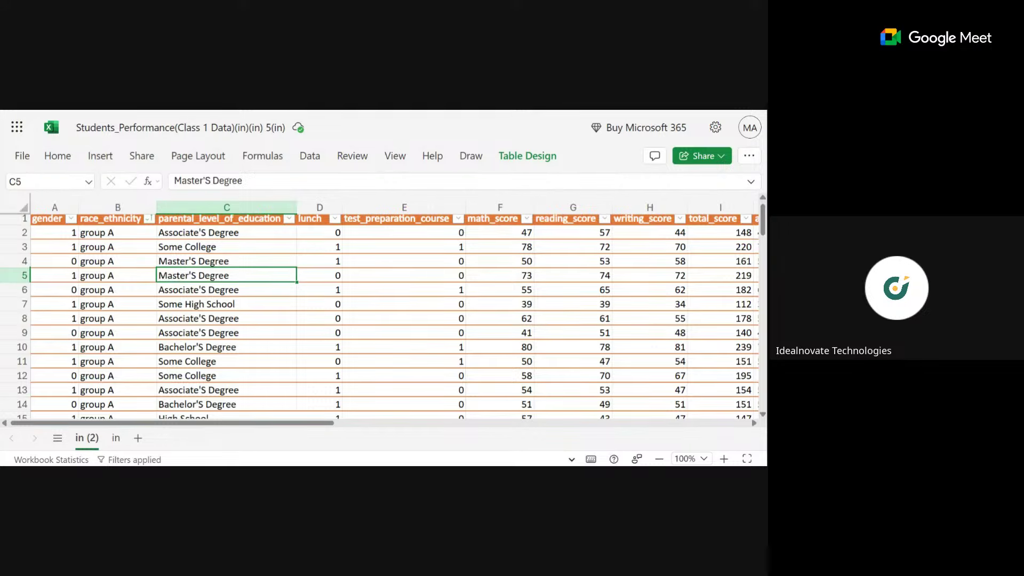
left_click(110, 247)
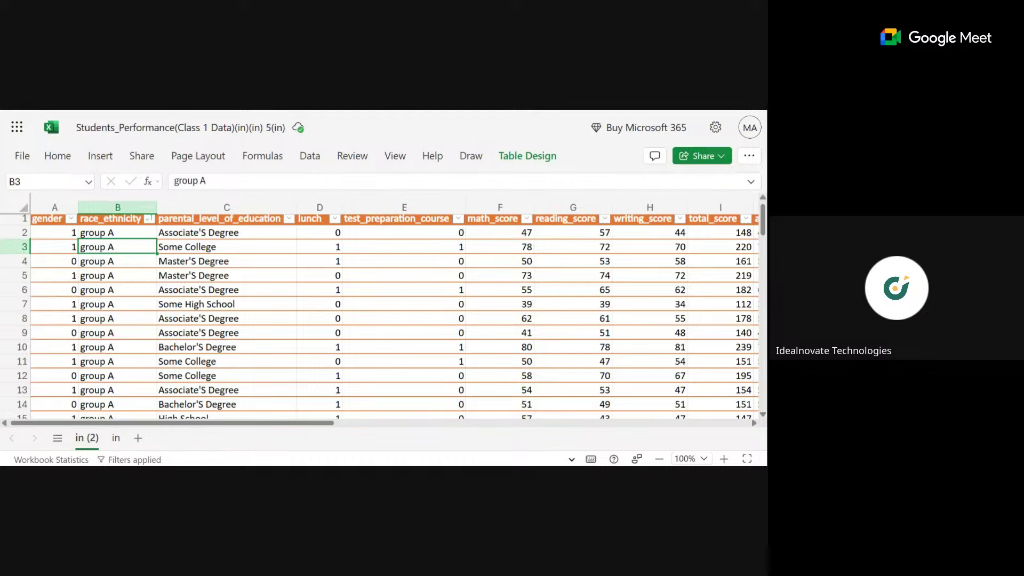
left_click(45, 222)
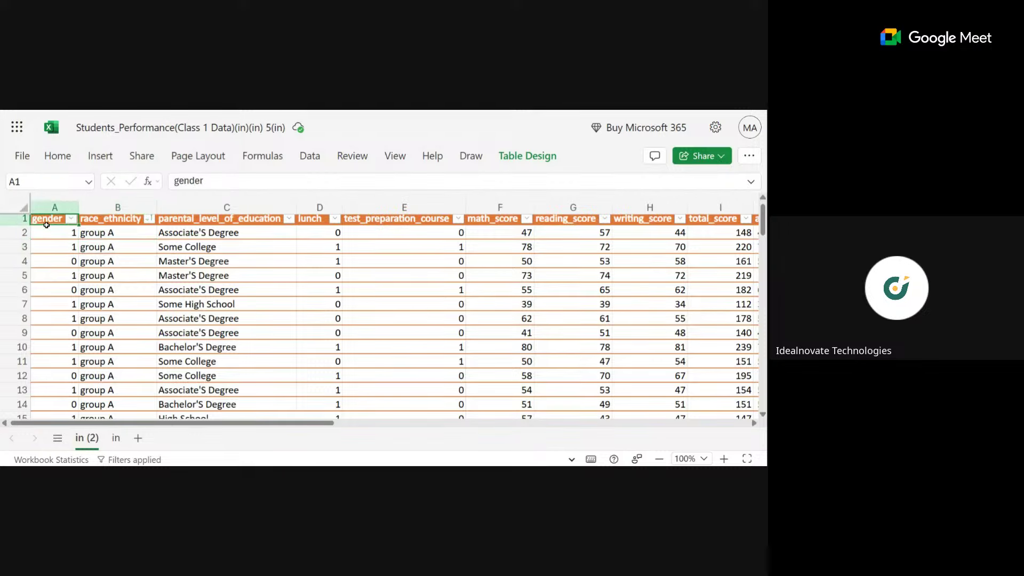
left_click(501, 396)
left_click(619, 273)
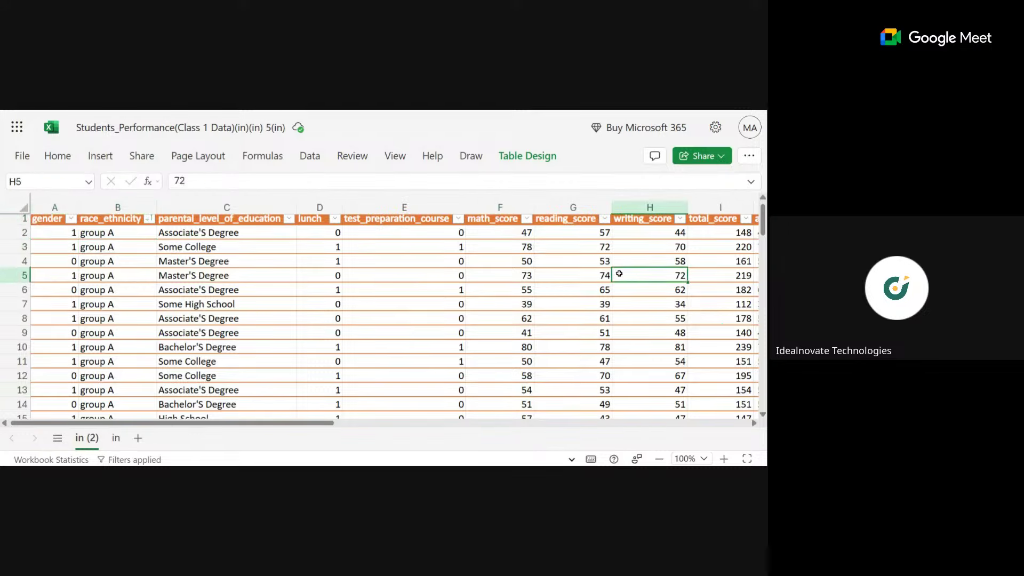
left_click(571, 255)
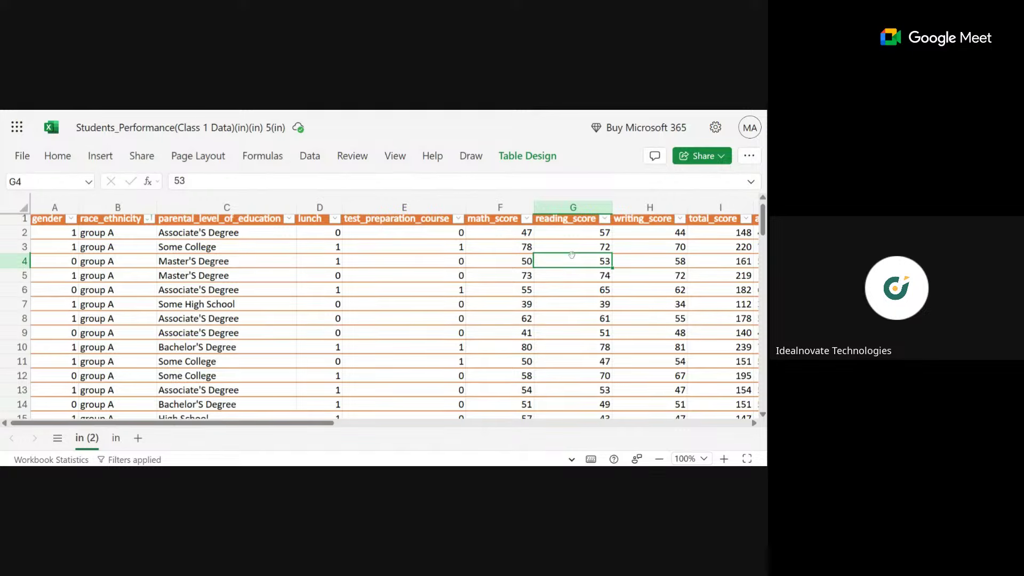
scroll(571, 255, "right", 5)
scroll(571, 255, "right", 9)
left_click(571, 255)
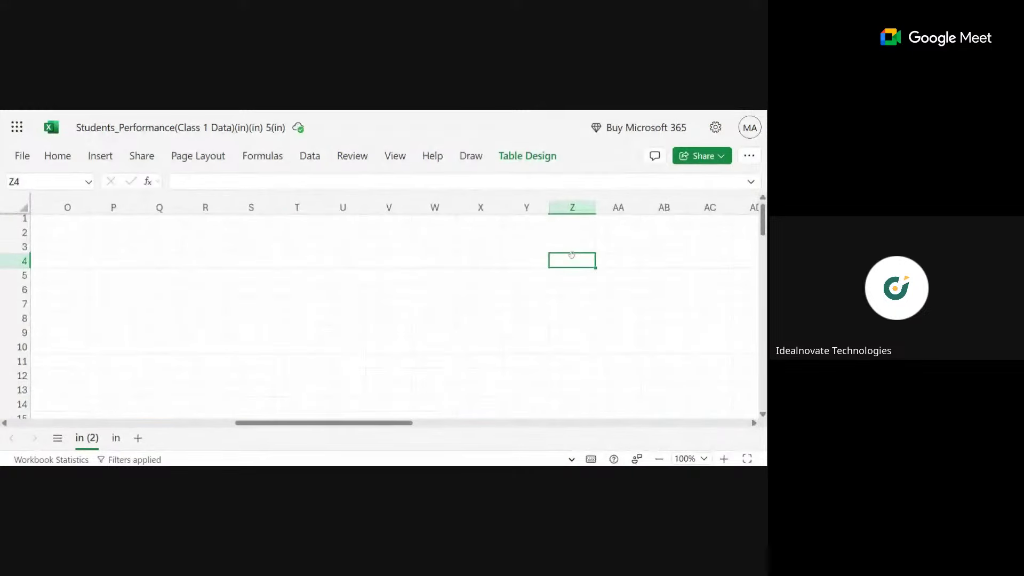
scroll(571, 254, "left", 14)
left_click(403, 289)
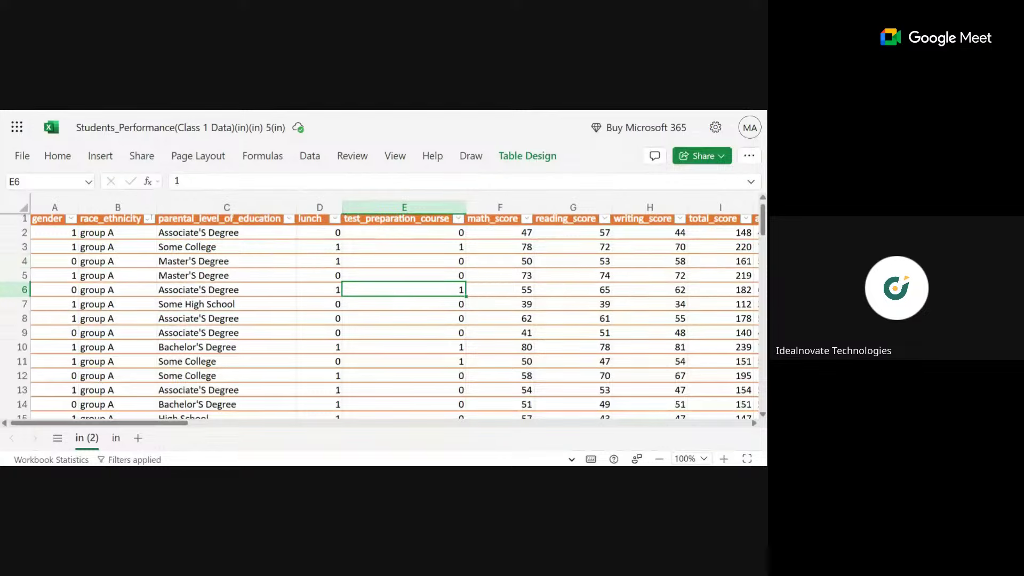
Create a PivotTable from Table2, starting from a cell inside the data and placing it on a new worksheet
left_click(111, 159)
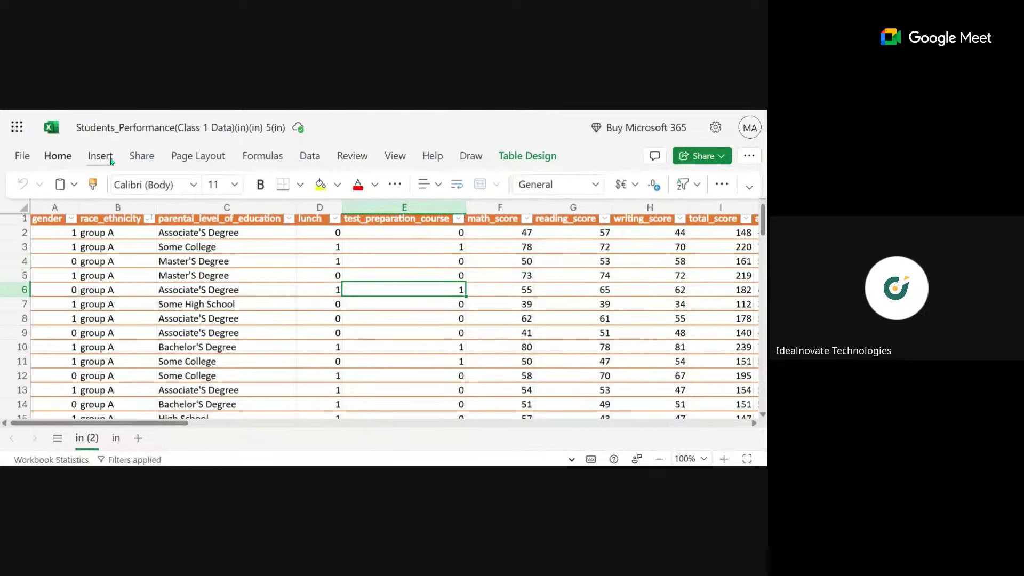
left_click(134, 302)
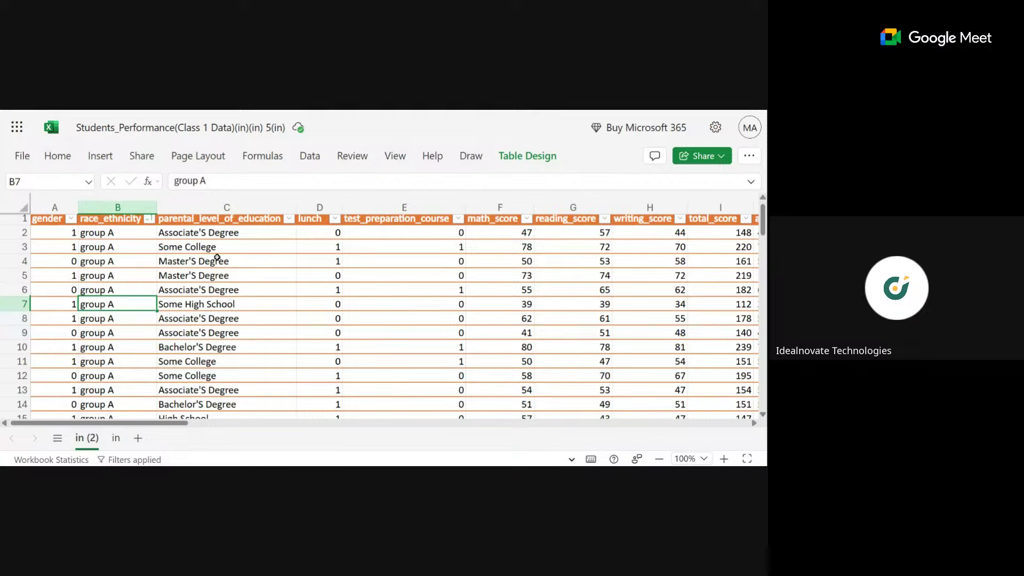
left_click(106, 157)
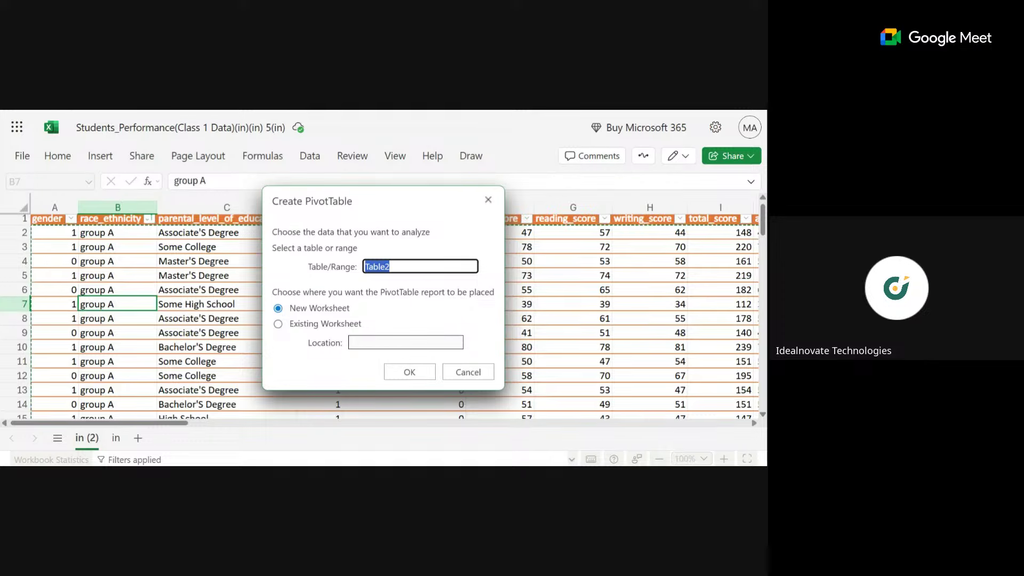
left_click(430, 256)
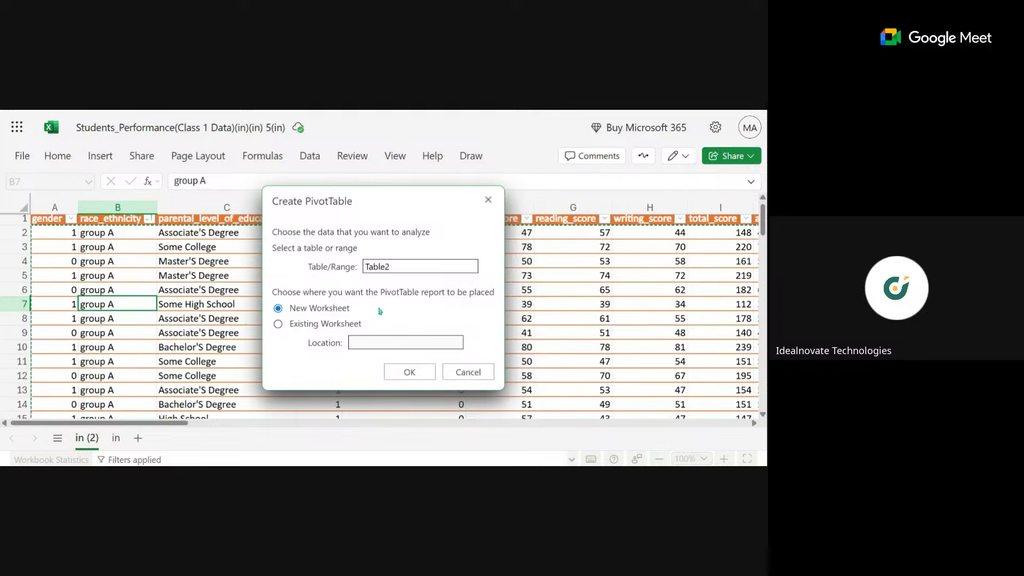
left_click(395, 373)
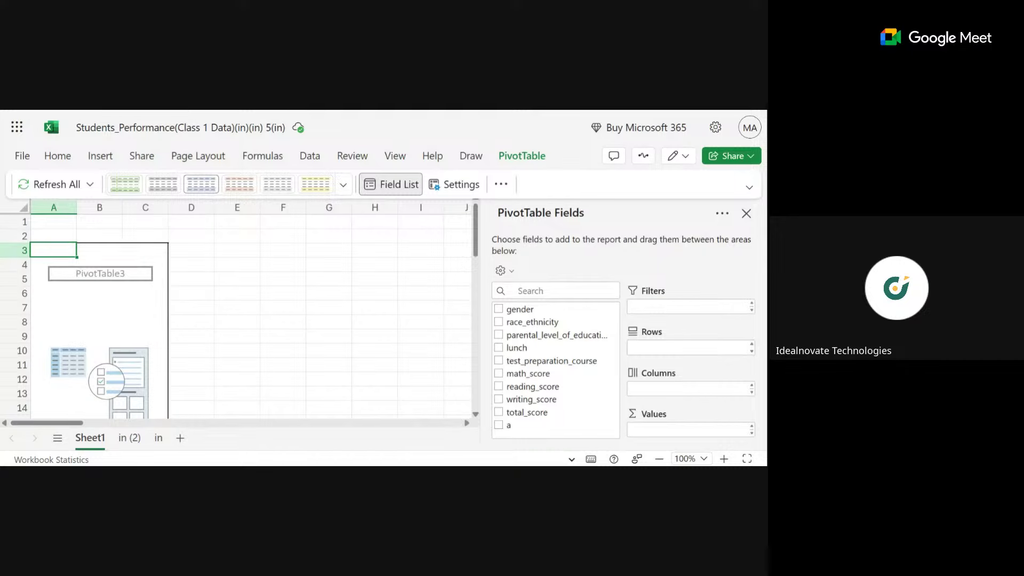
Switch to the lesson document, review how to create a Pivot Table and the practical use cases, and return to the PivotTable sheet
key("ctrl+Tab")
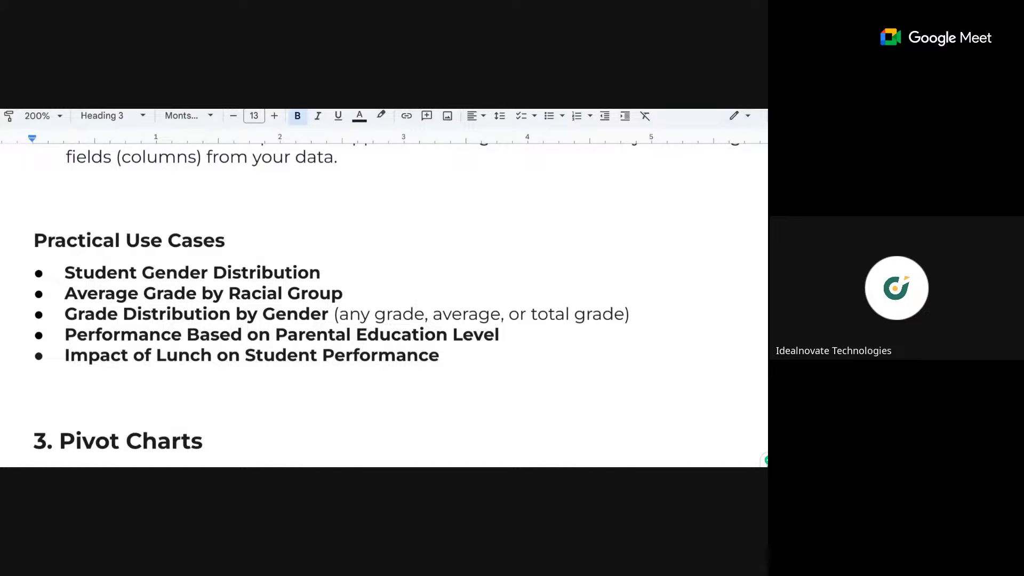
scroll(384, 304, "up", 3)
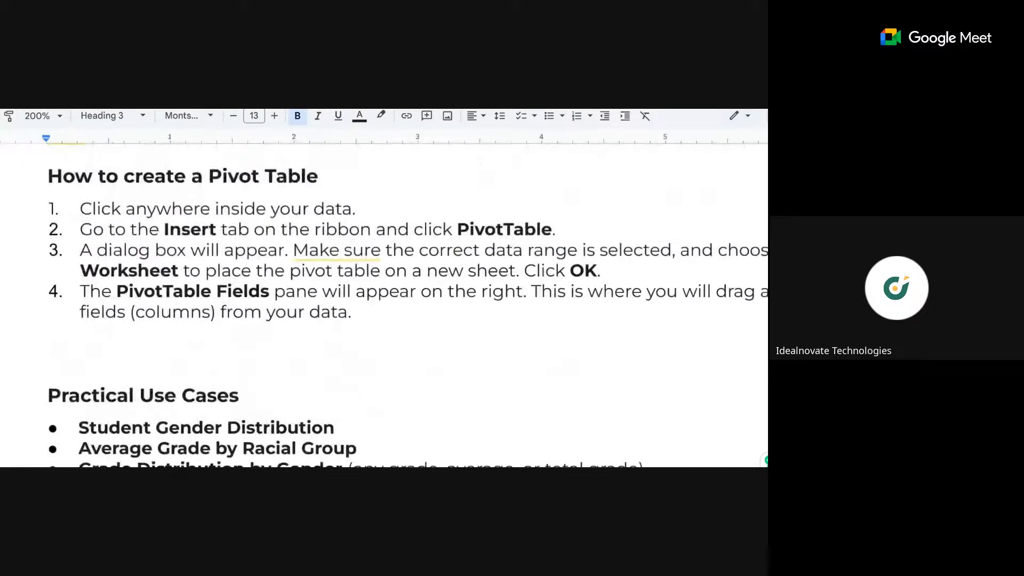
scroll(384, 304, "up", 2)
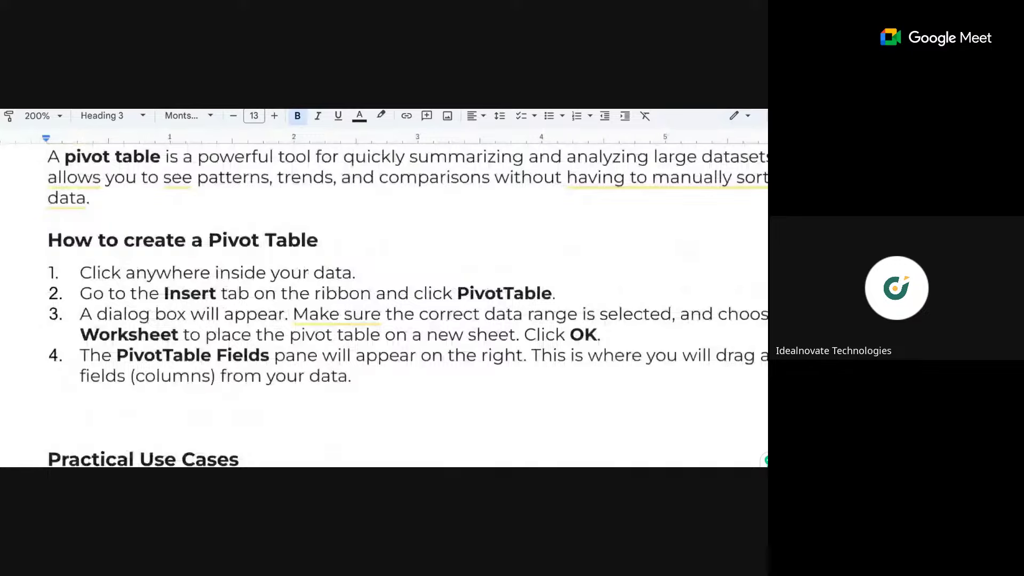
scroll(384, 304, "down", 5)
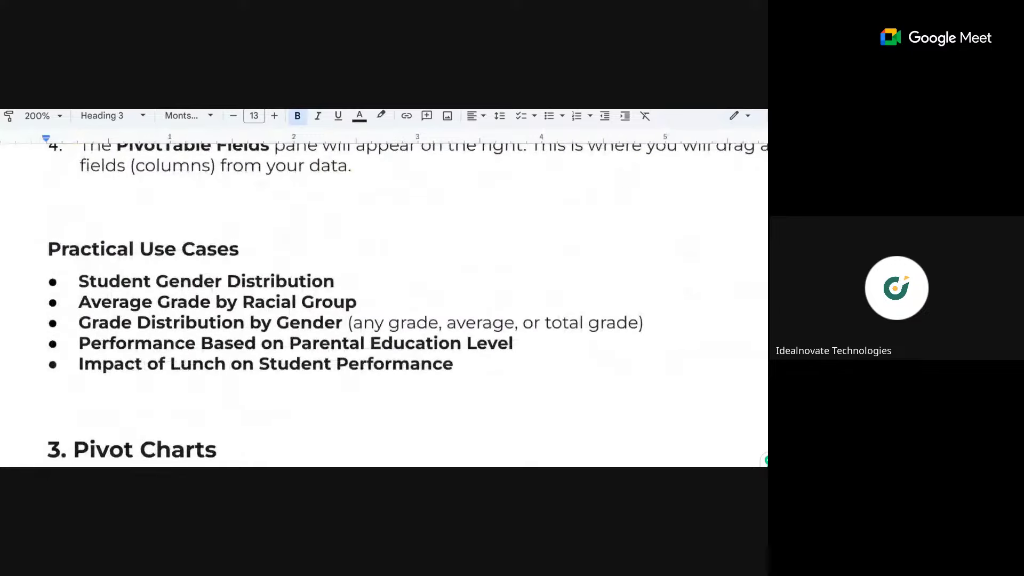
scroll(384, 304, "up", 1)
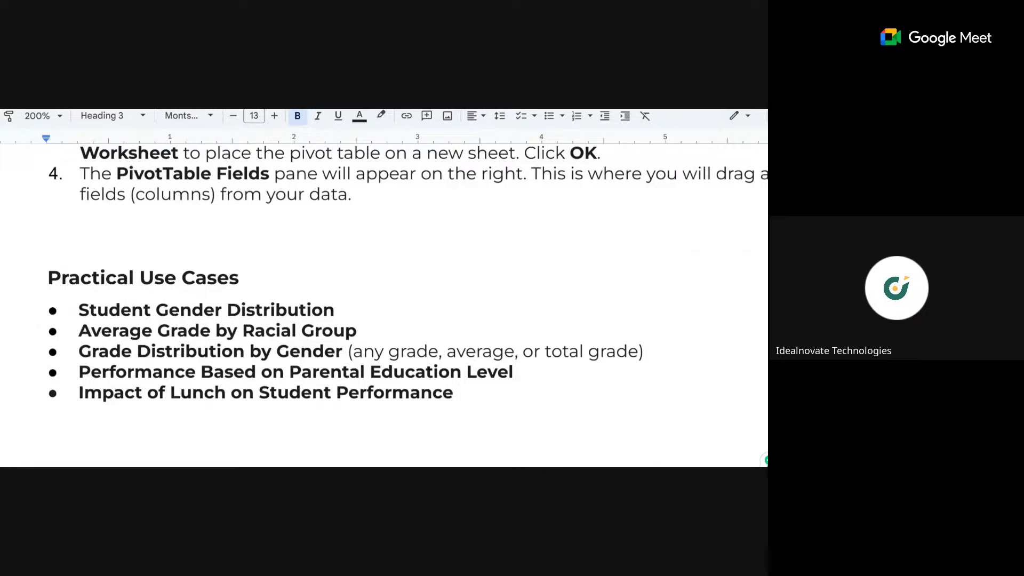
key("alt+Tab")
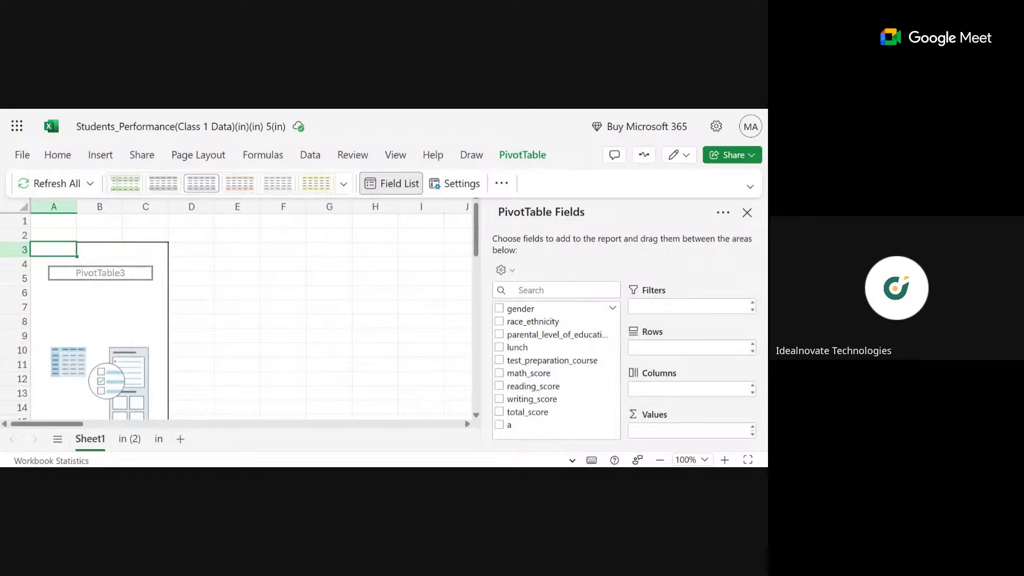
left_click(531, 220)
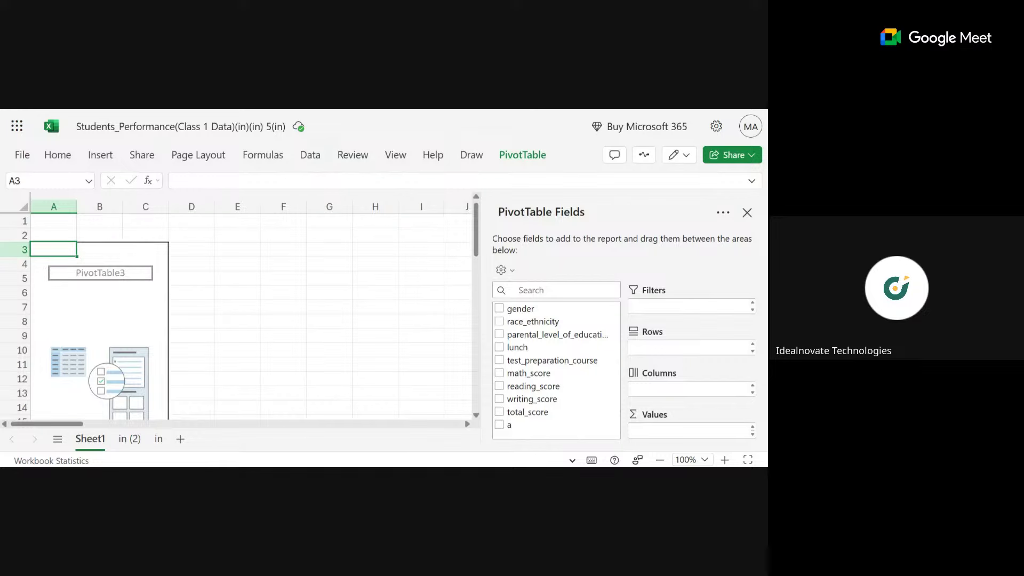
Reread the practical use cases in the lesson document, and check the student table on in (2) before returning to Sheet1
key("alt+Tab")
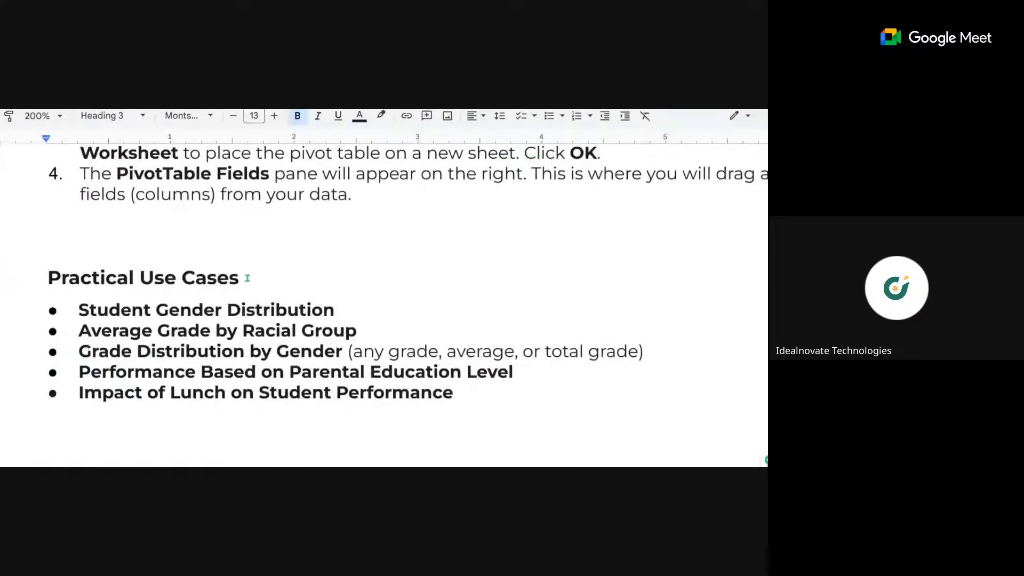
scroll(192, 338, "down", 1)
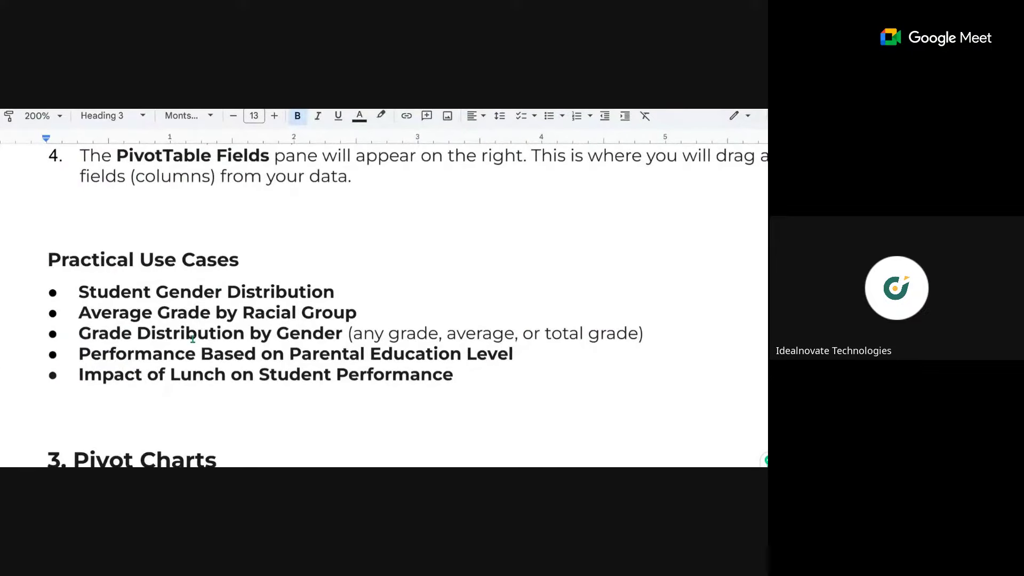
scroll(193, 339, "up", 2)
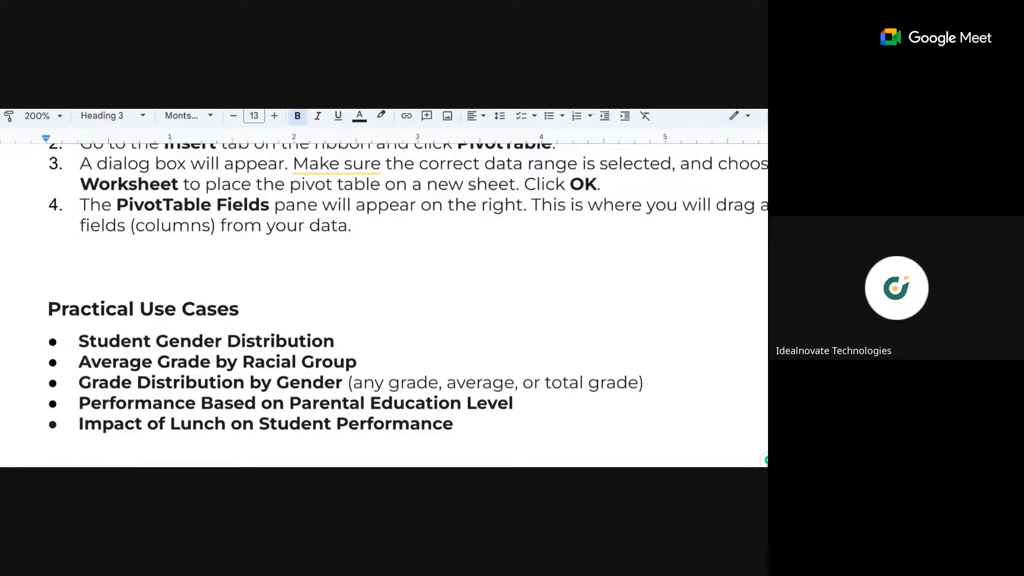
key("alt+Tab")
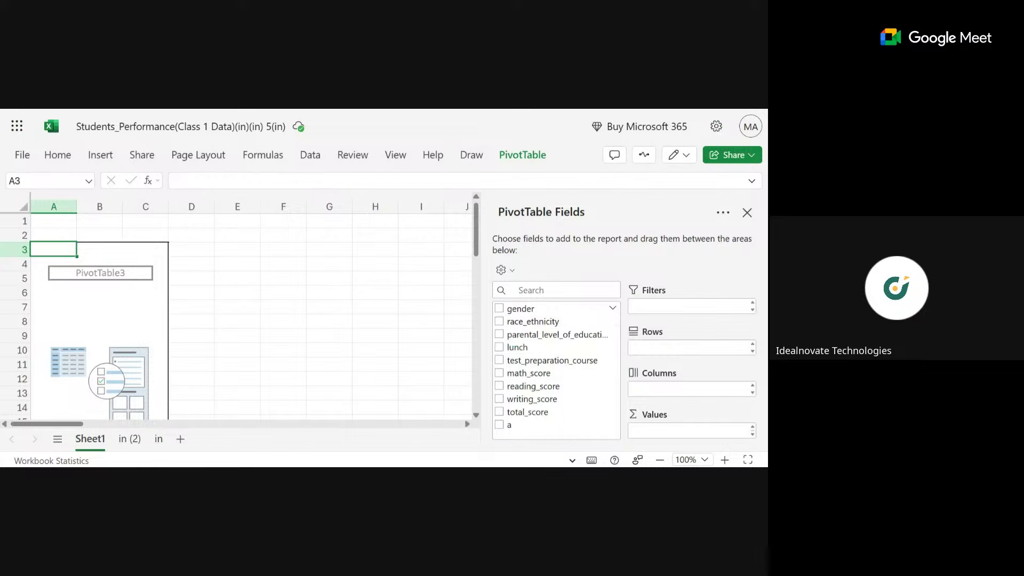
left_click(129, 439)
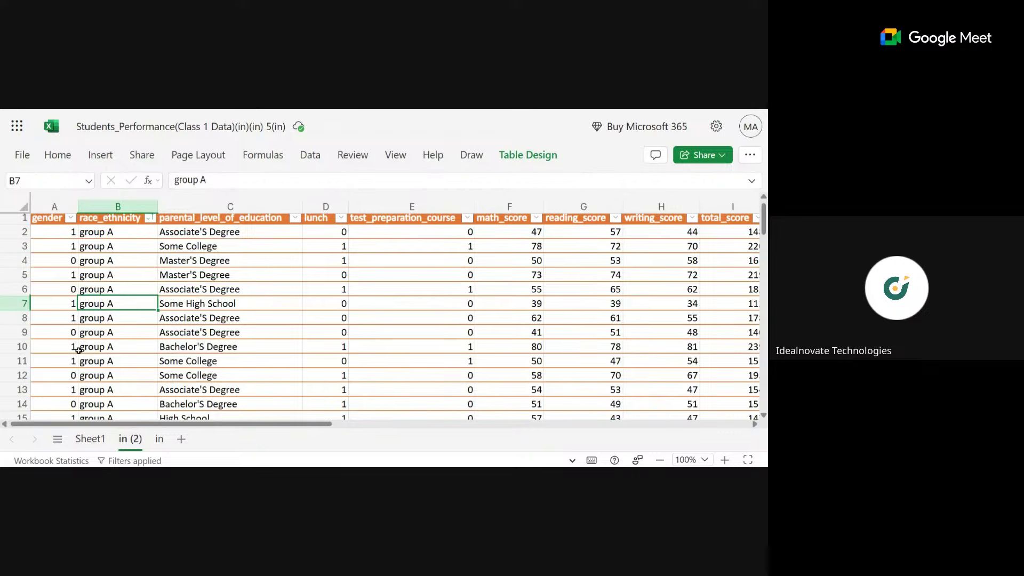
left_click(91, 438)
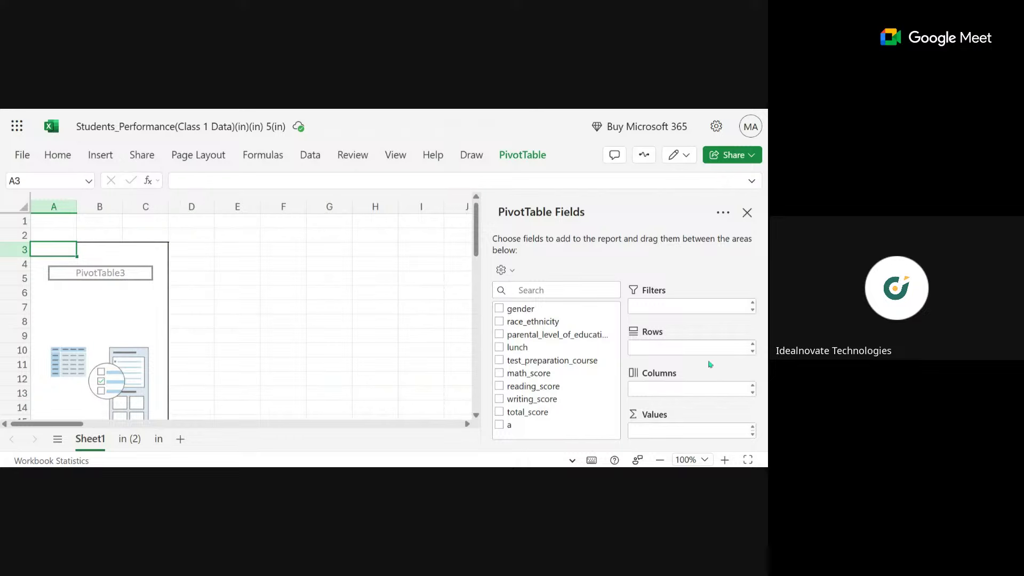
Demonstrate adding the gender field to the PivotTable's Rows area and removing it again, twice
left_click(532, 309)
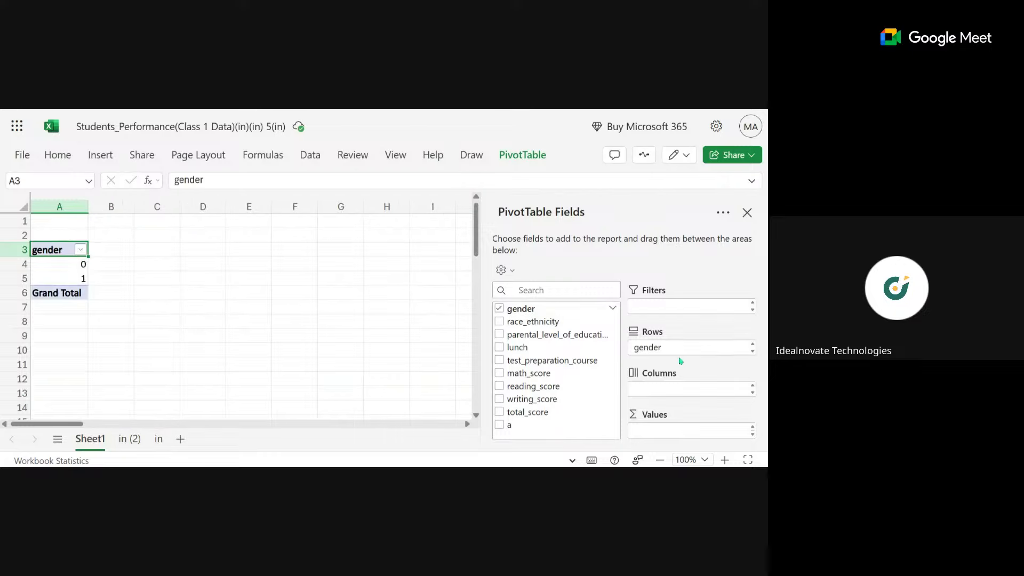
left_click(747, 347)
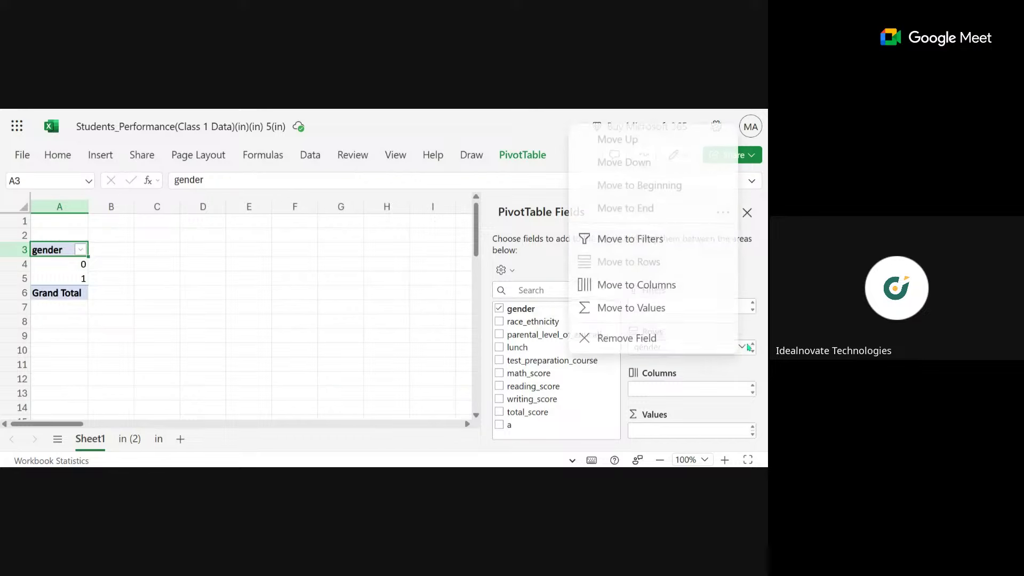
left_click(670, 340)
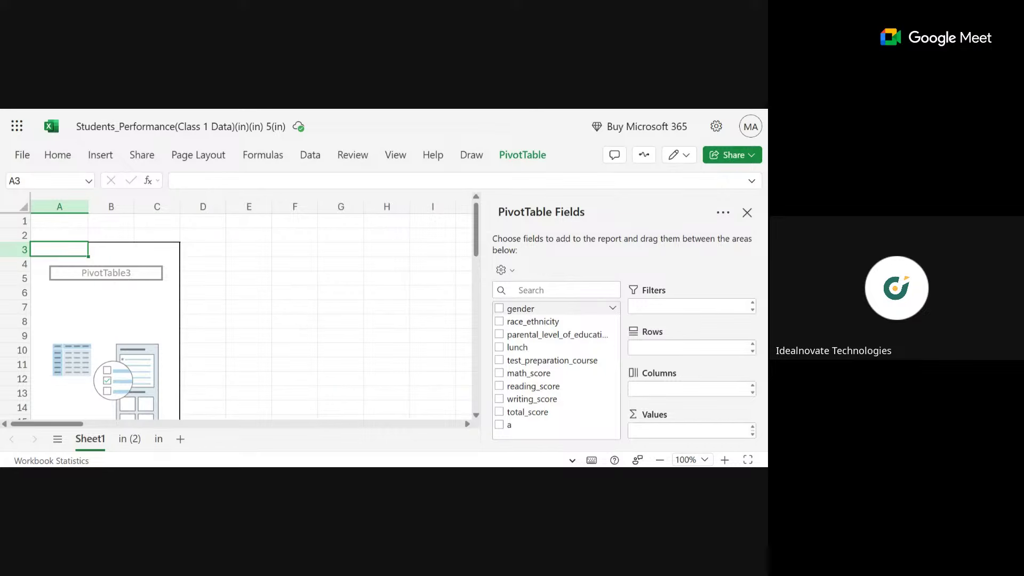
left_click_drag(556, 311, 670, 349)
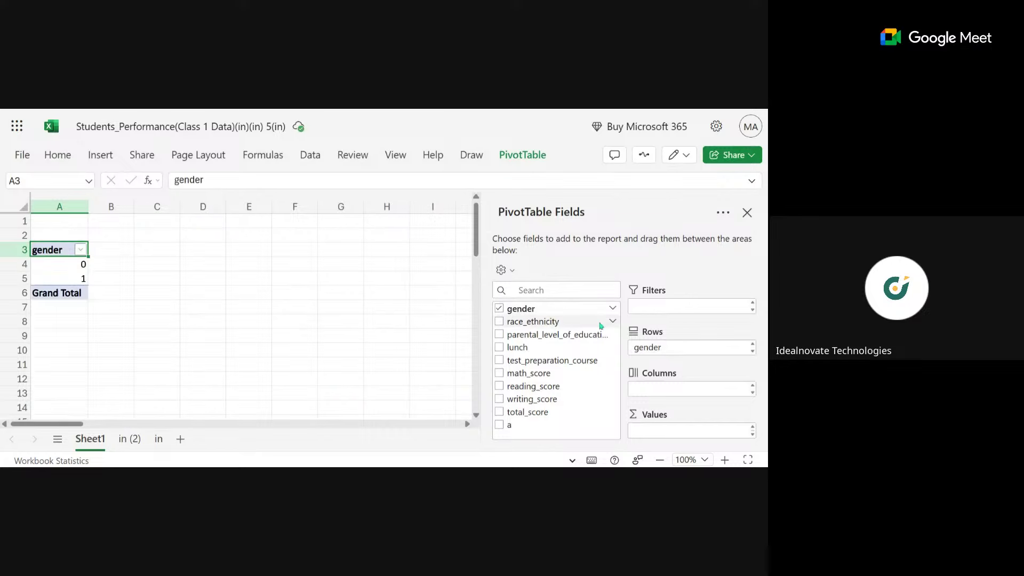
left_click(741, 347)
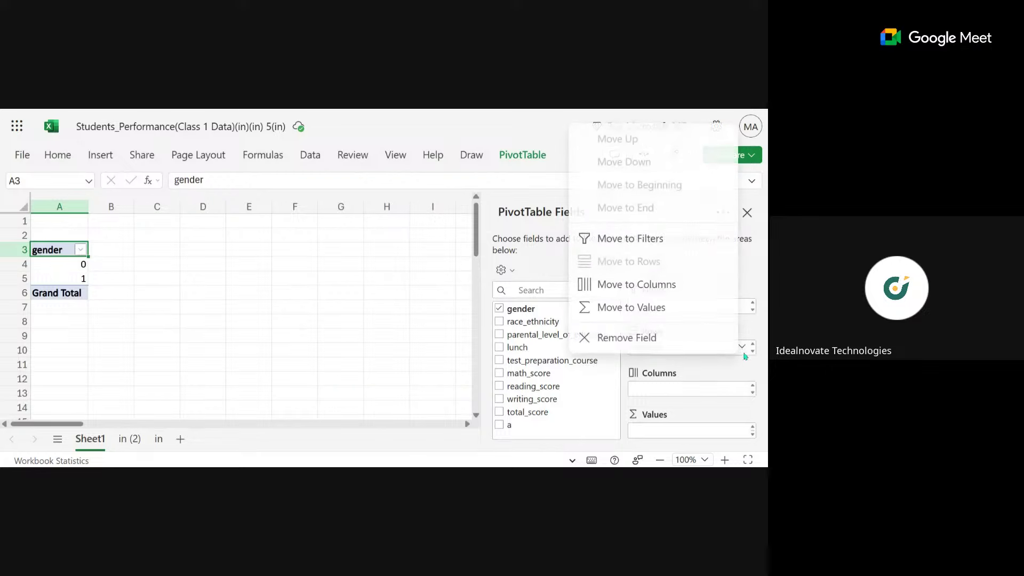
left_click(670, 338)
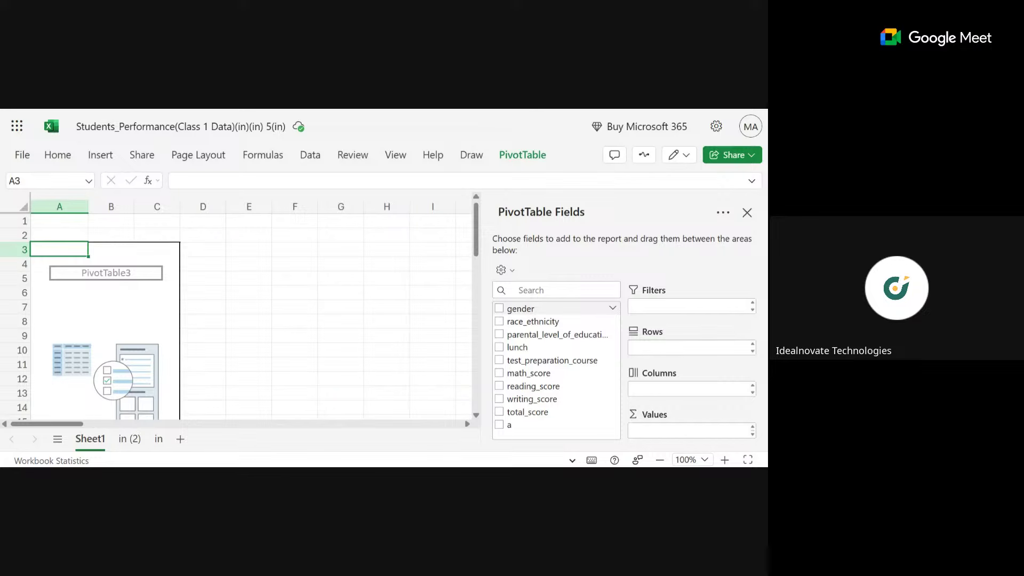
Place the gender field in the PivotTable's Rows area
left_click_drag(520, 309, 688, 347)
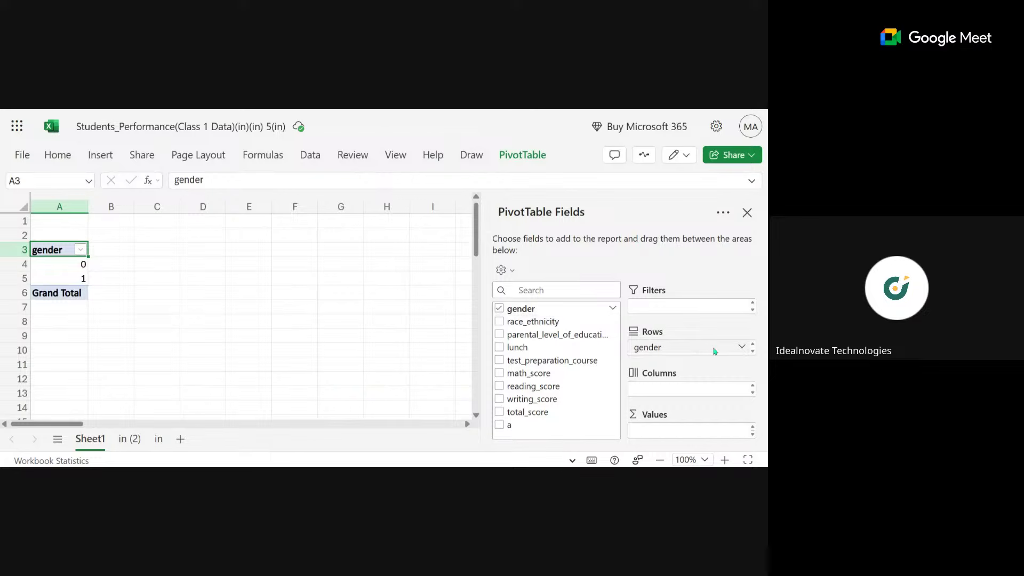
Demonstrate removing the gender field from the PivotTable's Rows area and placing it there again
left_click(742, 348)
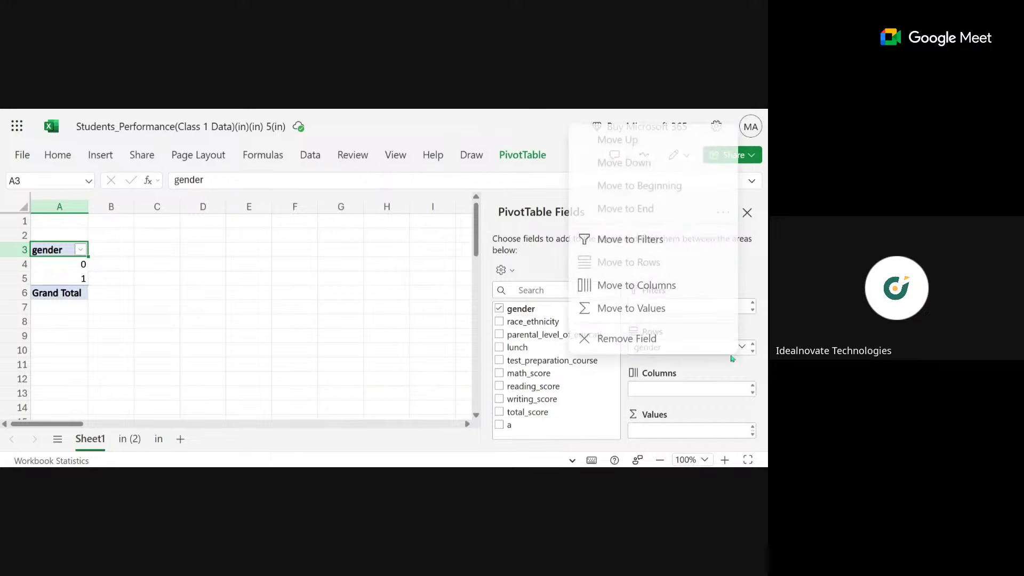
left_click(681, 342)
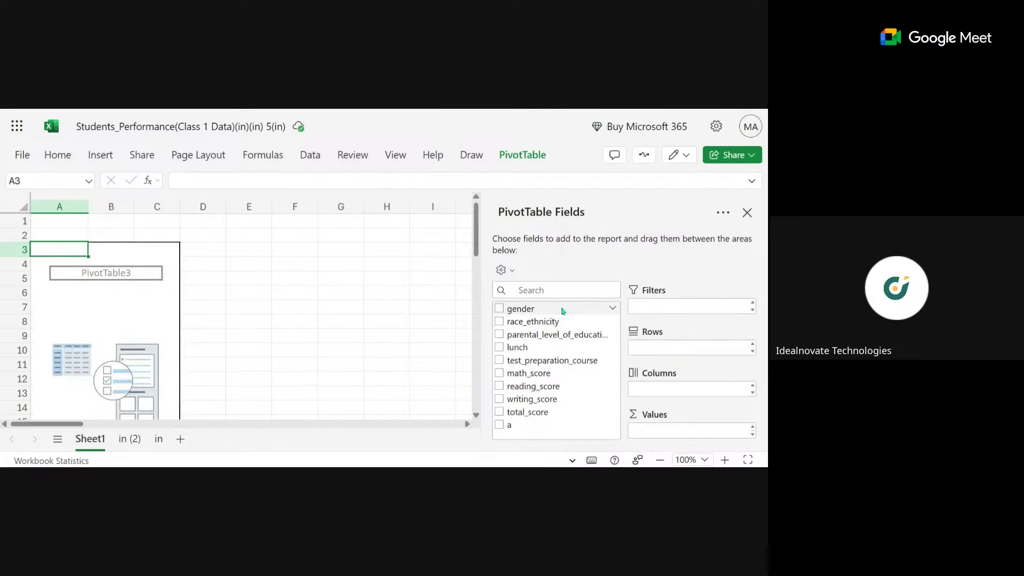
left_click_drag(566, 311, 688, 347)
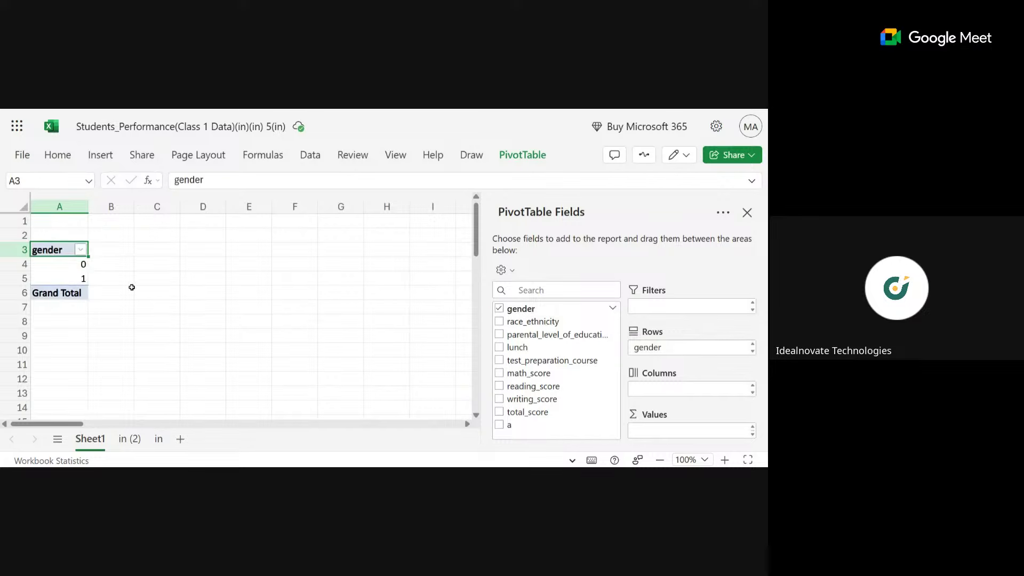
Examine the gender codes in the student table on in (2), and return to the PivotTable on Sheet1
left_click(725, 460)
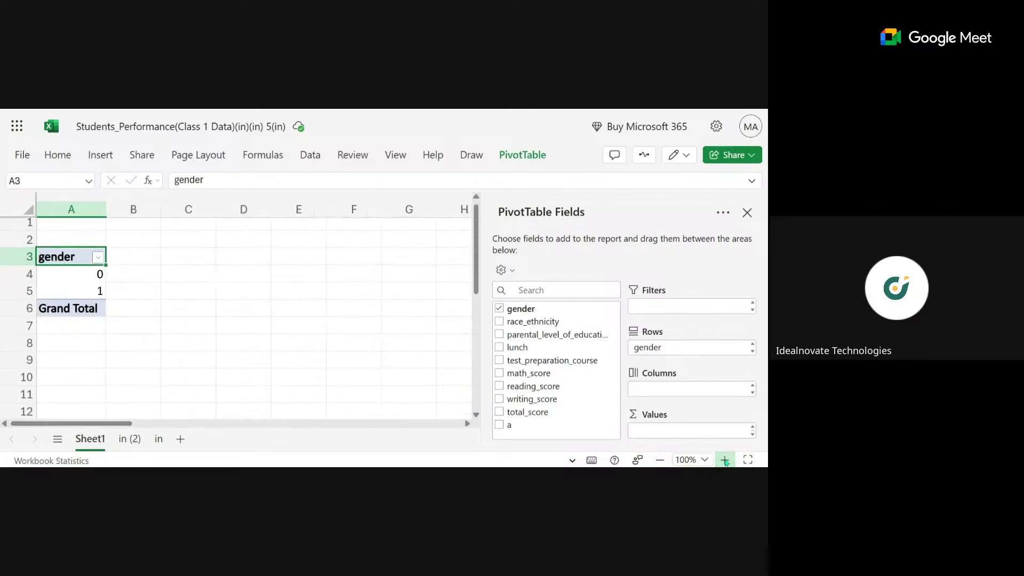
left_click(725, 459)
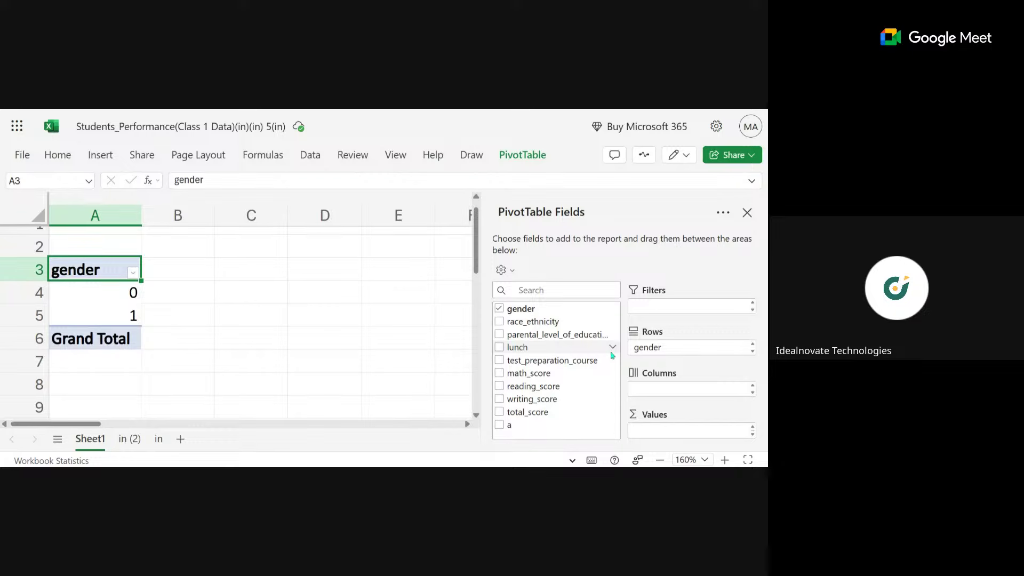
left_click(129, 439)
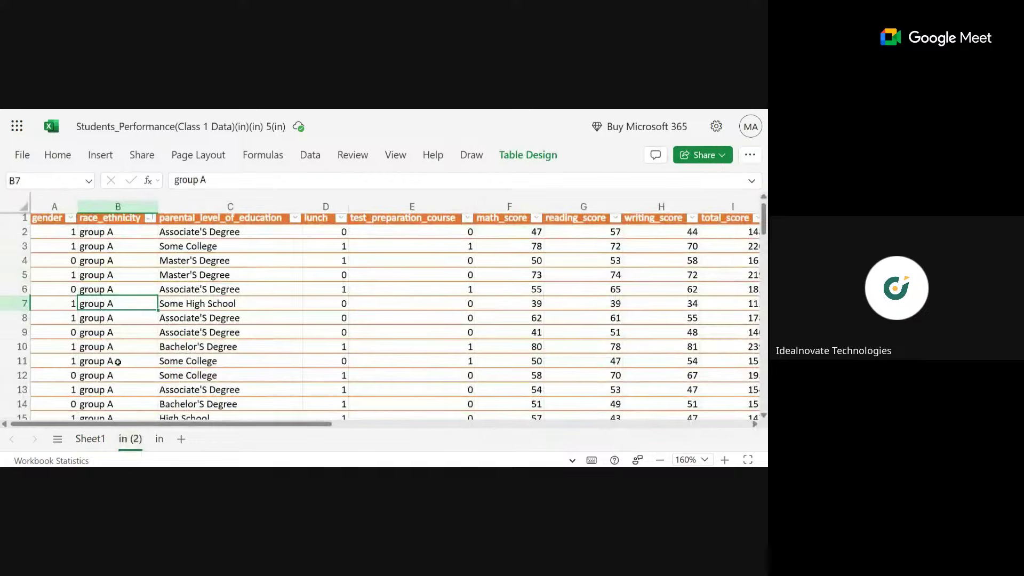
left_click(57, 368)
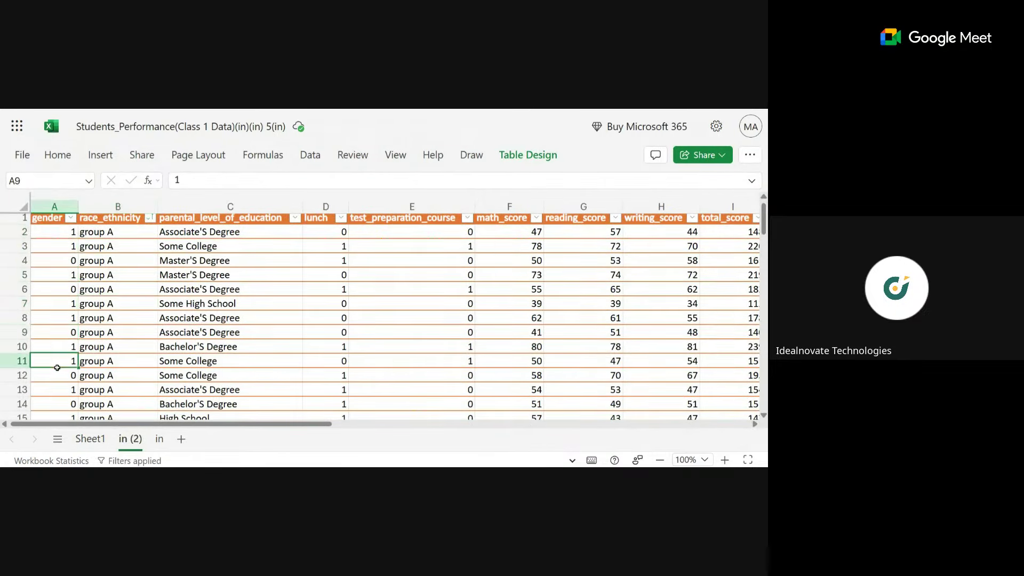
key("Down")
key("Down")
key("Down")
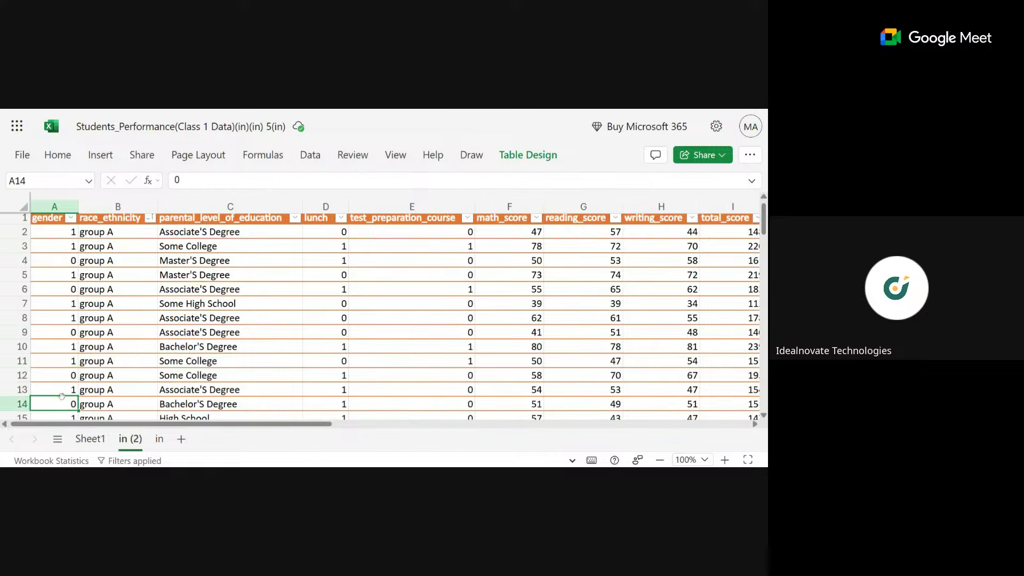
scroll(61, 340, "down", 2)
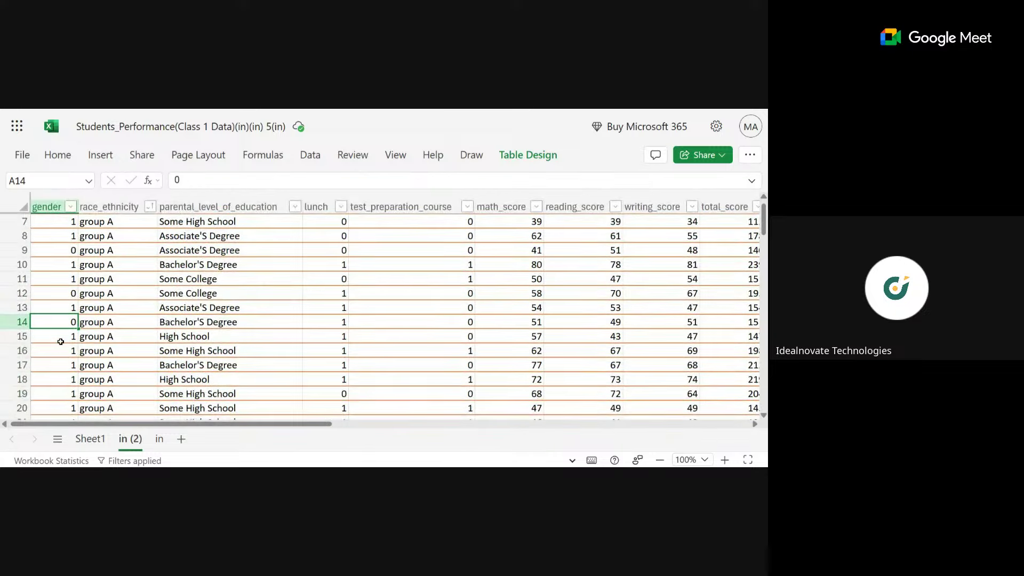
left_click(91, 439)
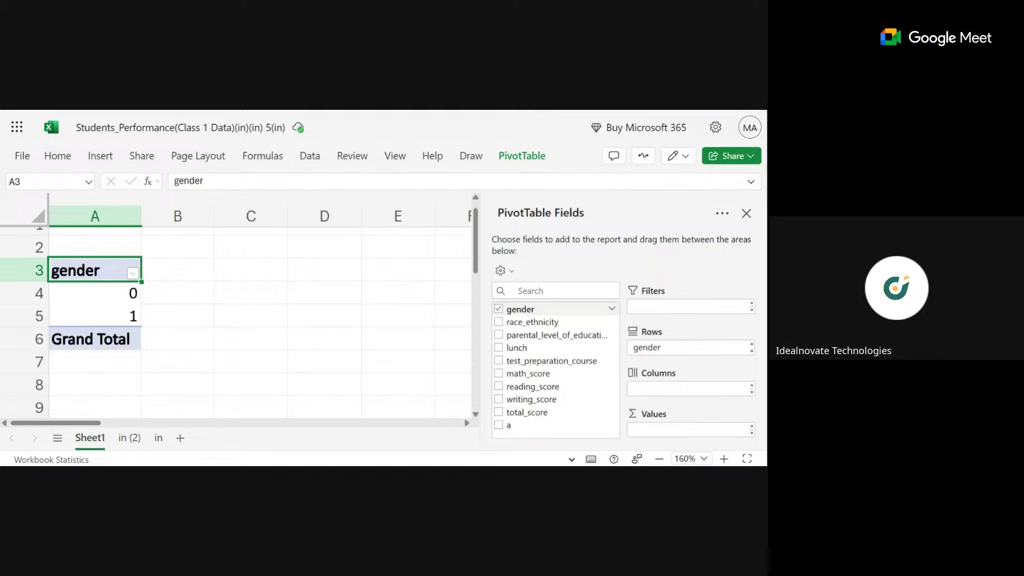
Add the gender field to the PivotTable's Values area, and demonstrate moving the Rows gender field to Columns and back
left_click_drag(520, 309, 690, 429)
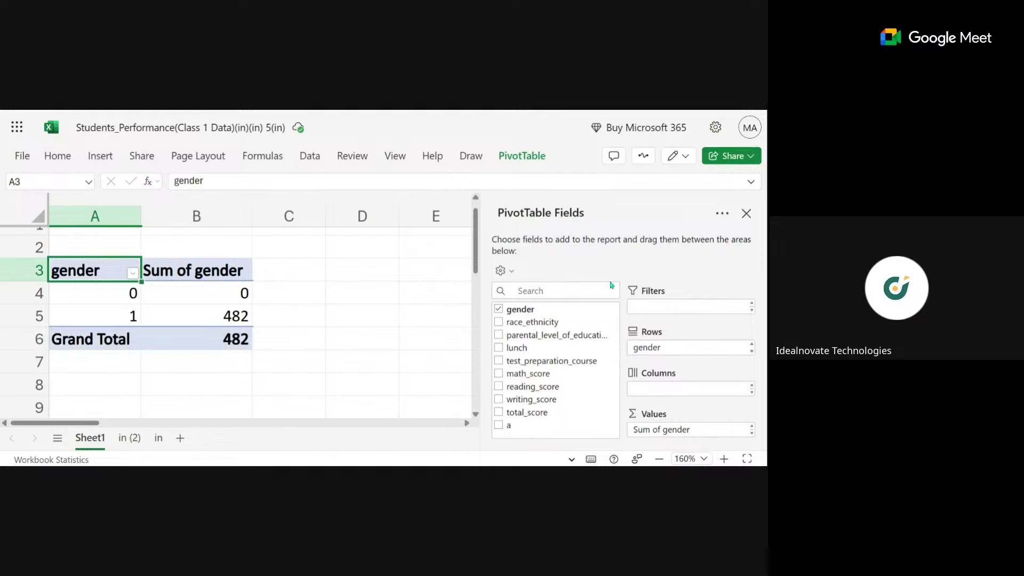
left_click(659, 458)
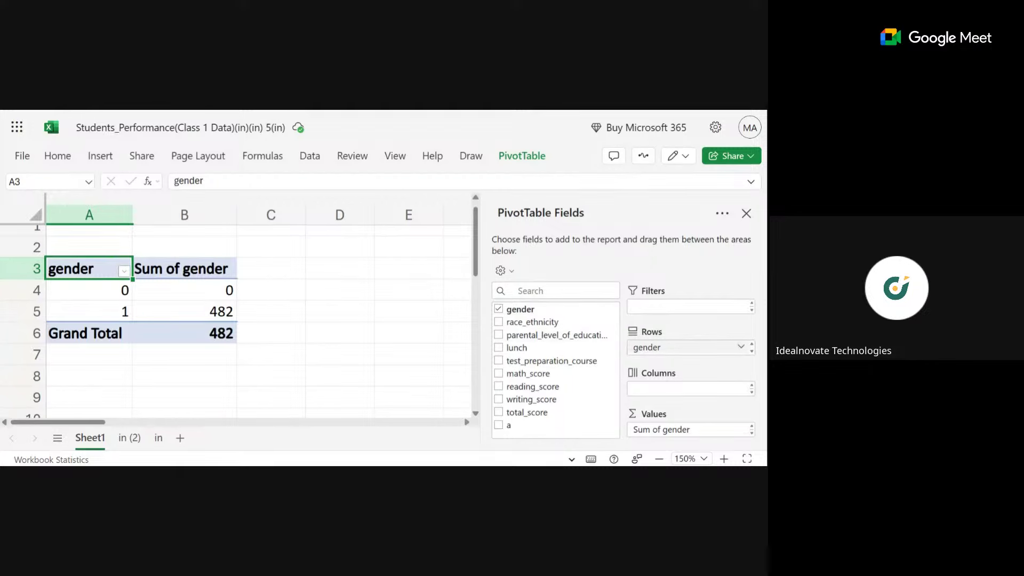
left_click_drag(661, 351, 667, 389)
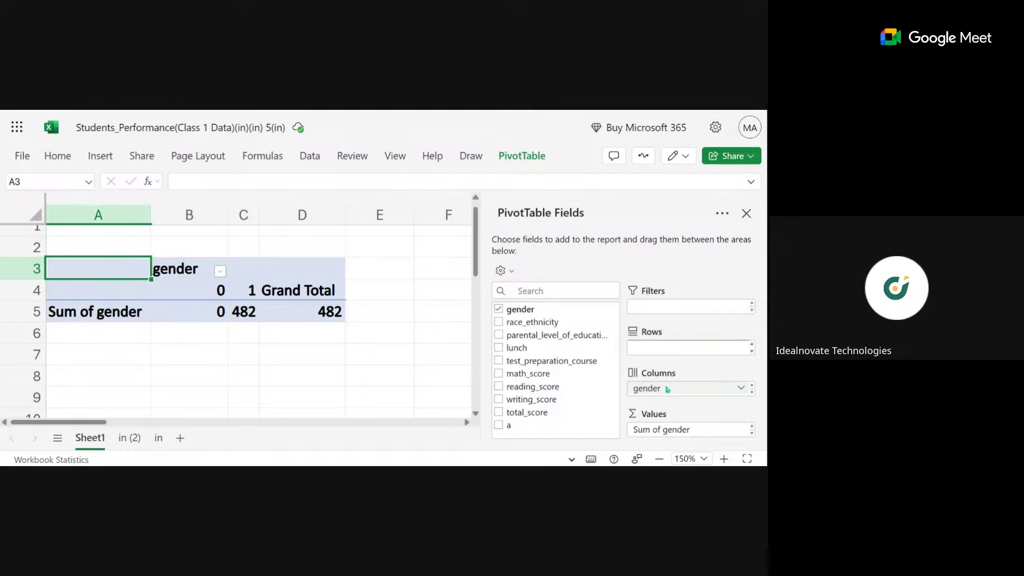
left_click_drag(668, 390, 667, 348)
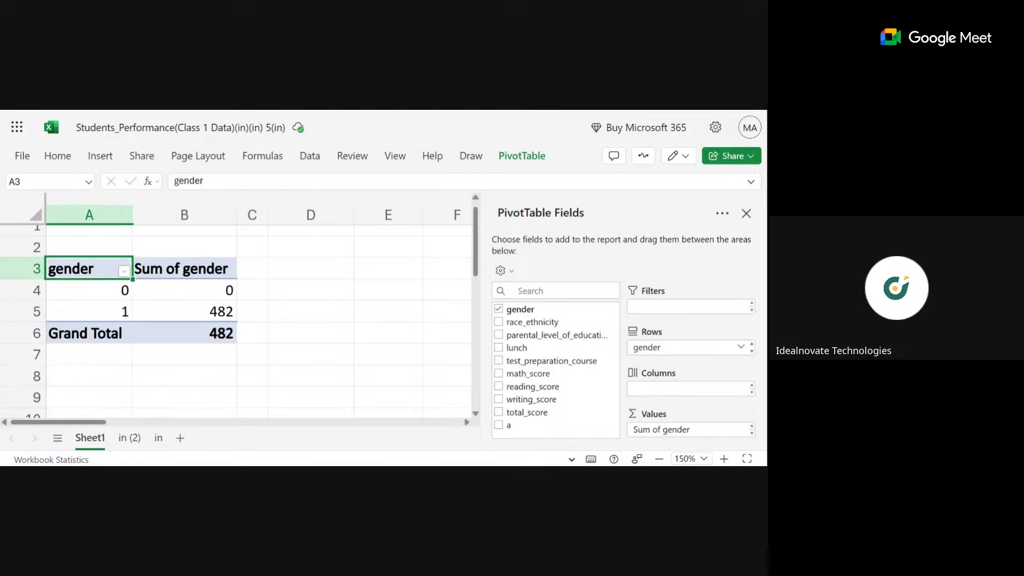
Examine the header and values of the Sum of gender column and the options offered for its value field
double_click(213, 265)
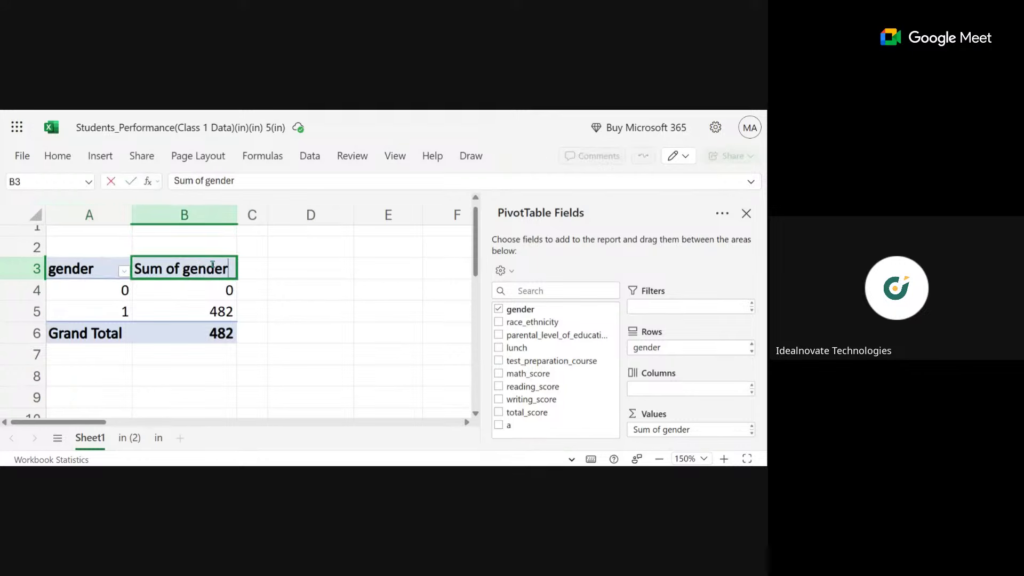
left_click(276, 270)
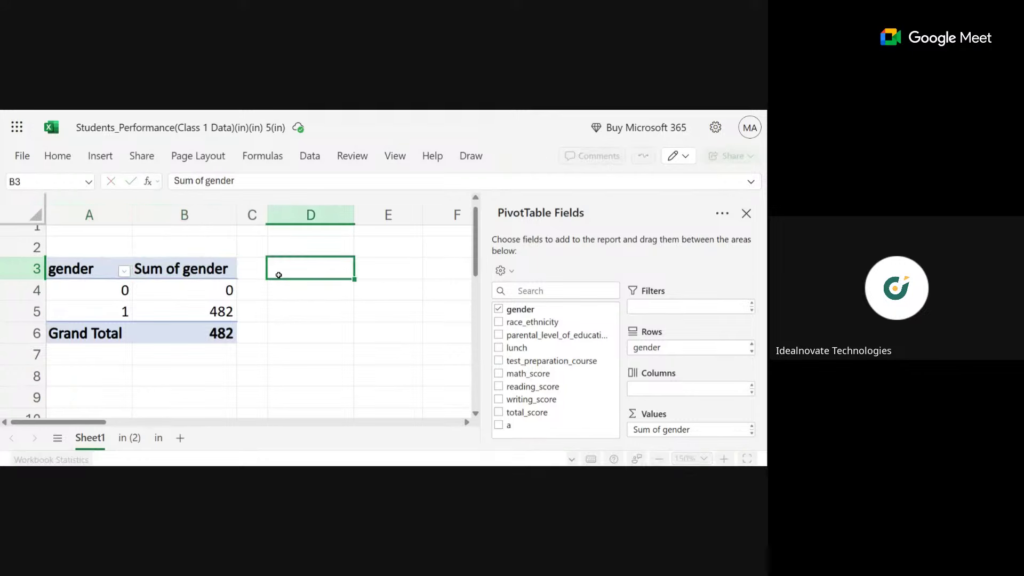
left_click(211, 271)
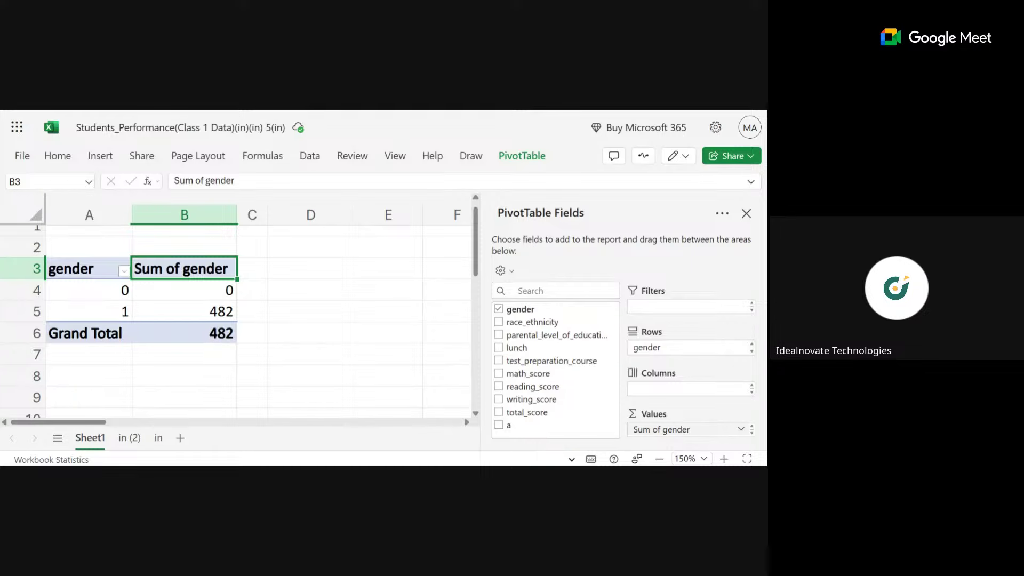
left_click(741, 430)
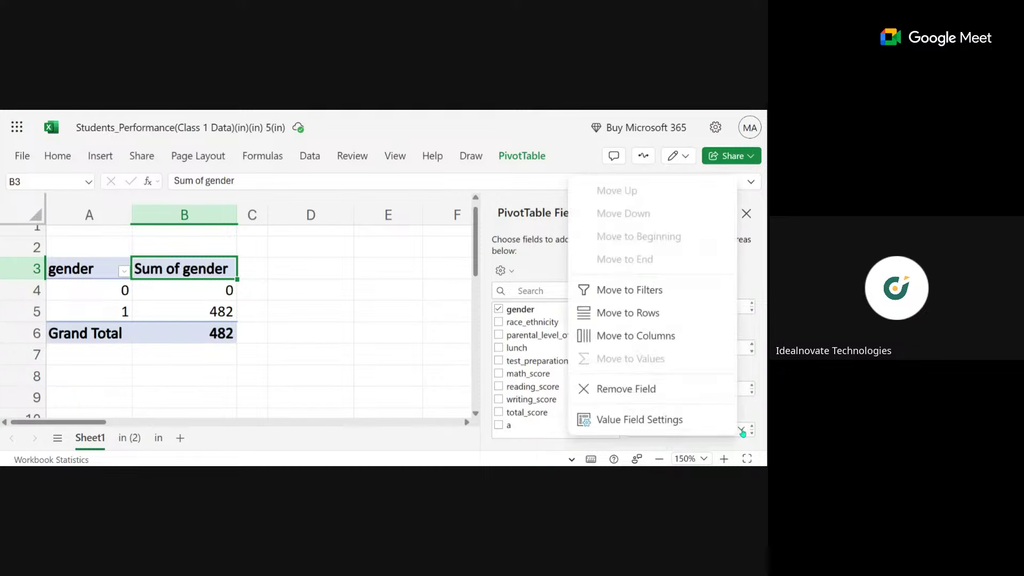
left_click(741, 430)
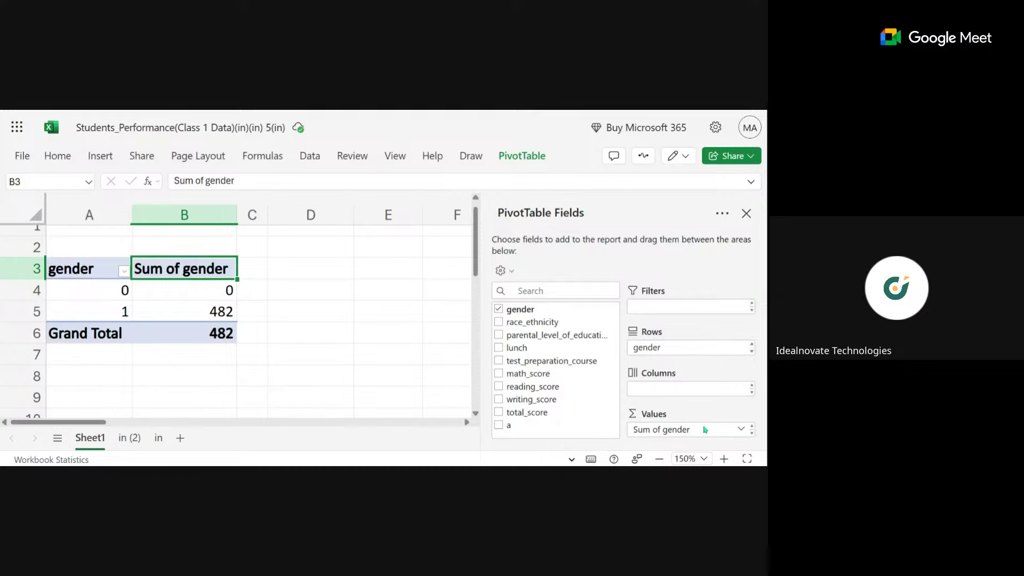
left_click(741, 430)
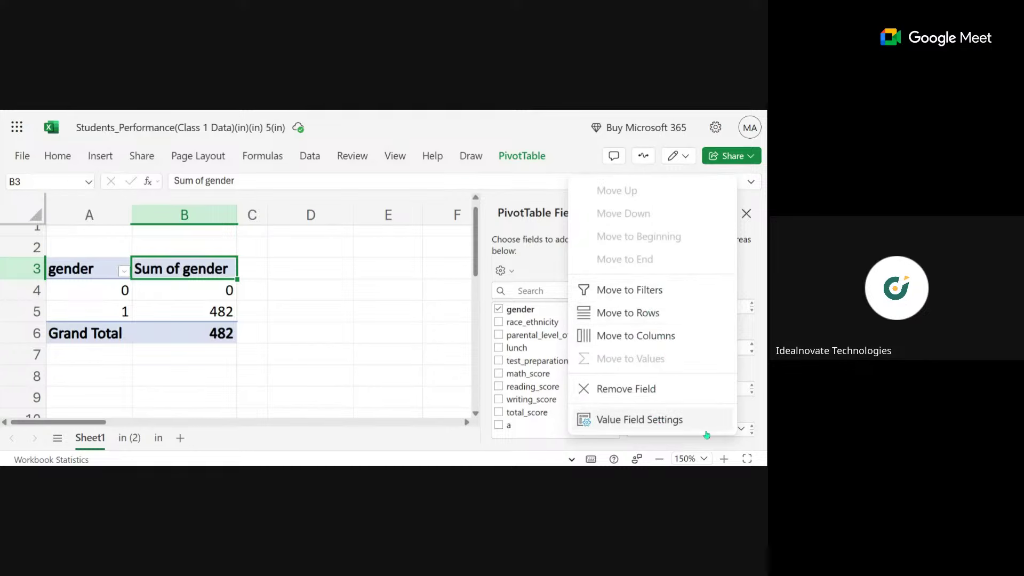
left_click(491, 443)
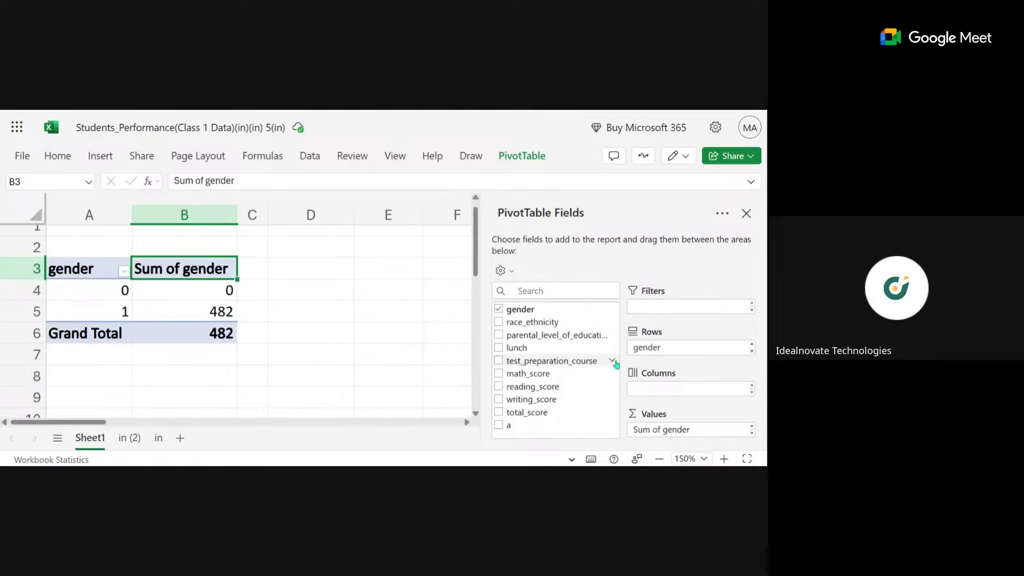
left_click(742, 430)
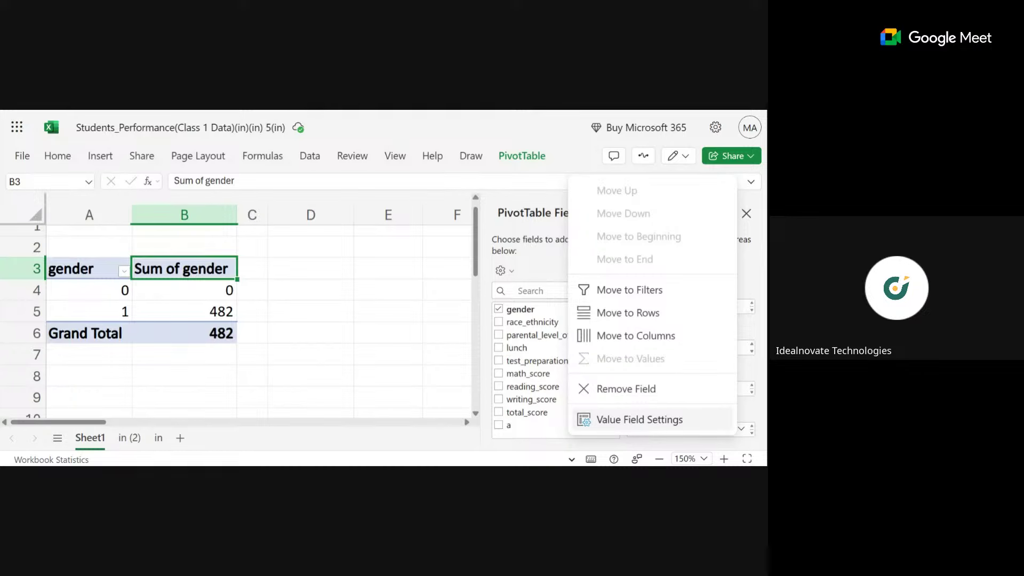
left_click(208, 417)
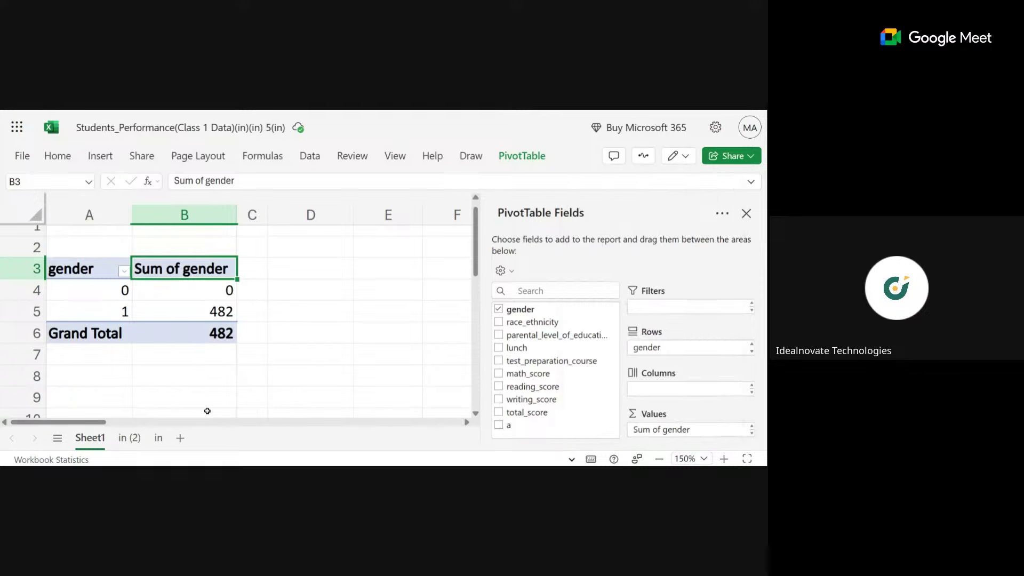
left_click(212, 380)
left_click(199, 319)
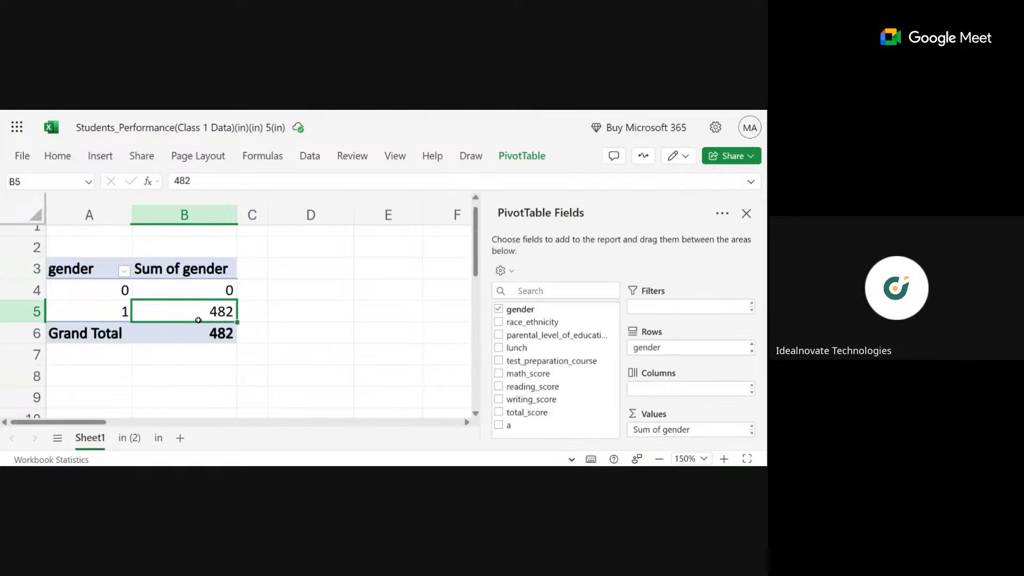
left_click(177, 295)
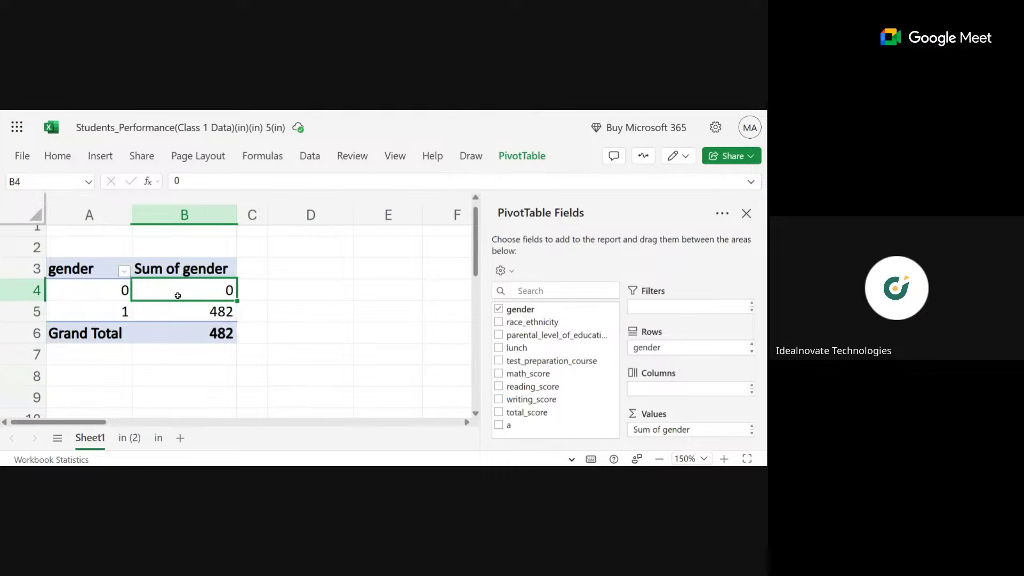
left_click(180, 263)
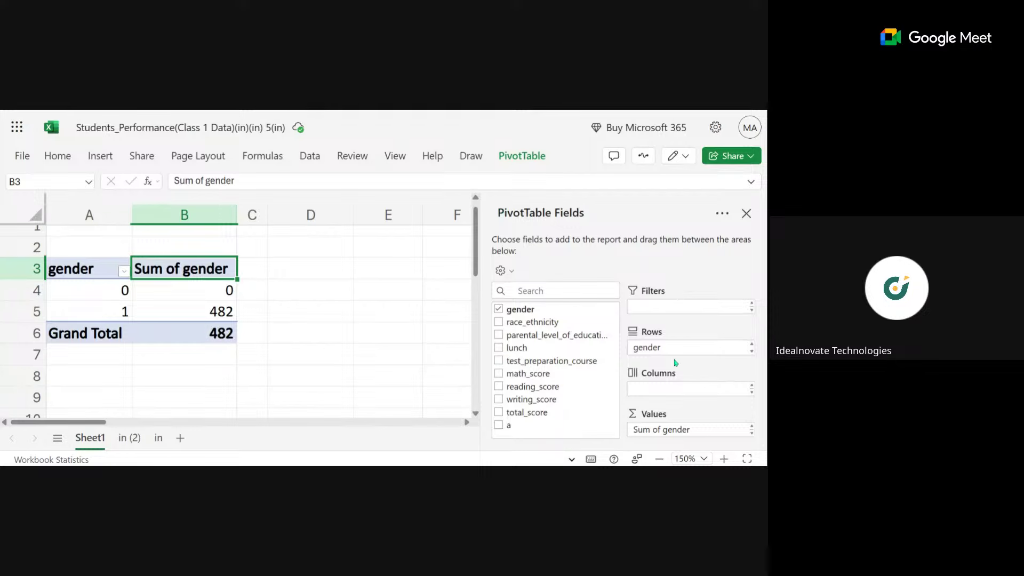
Demonstrate summarizing the gender value field by Count through Value Field Settings, and return it to Sum
left_click(742, 432)
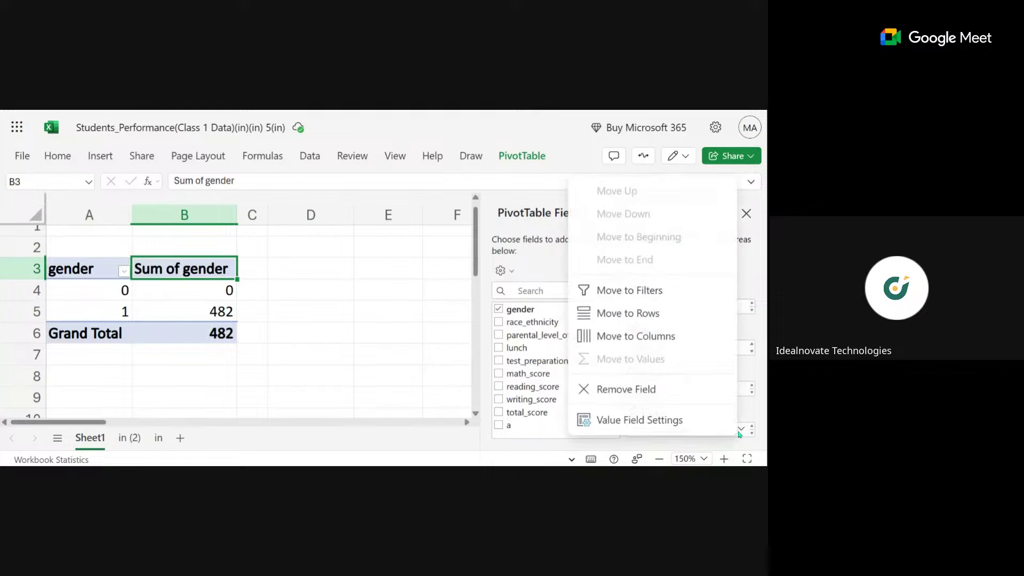
left_click(741, 432)
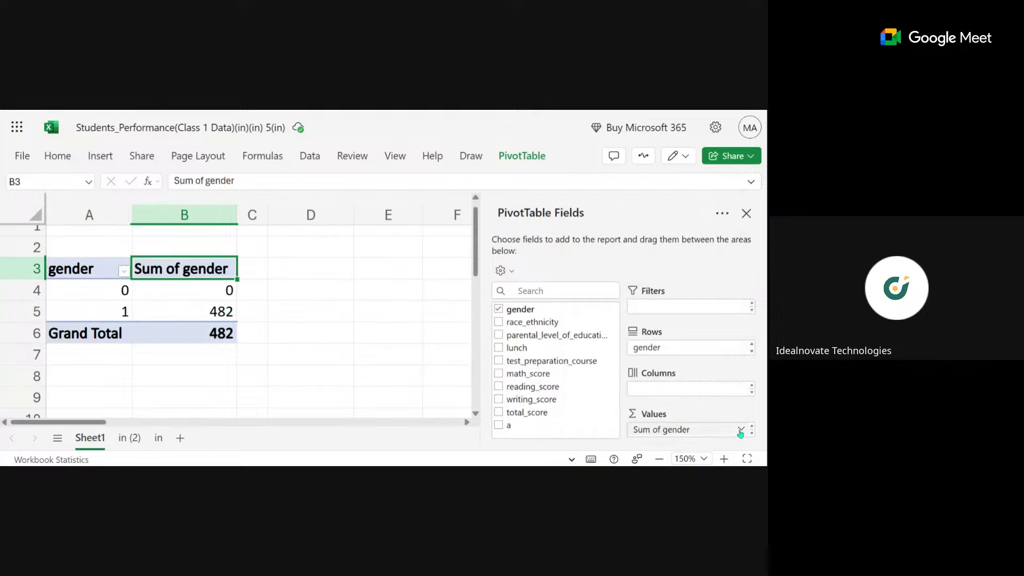
left_click(741, 432)
left_click(740, 432)
left_click(741, 432)
left_click(741, 432)
left_click(741, 432)
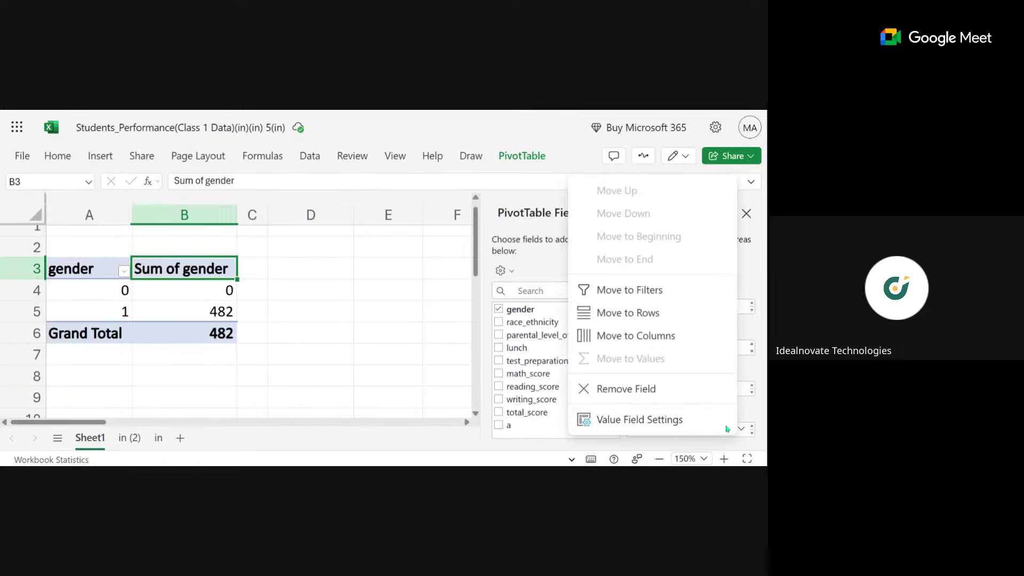
left_click(676, 420)
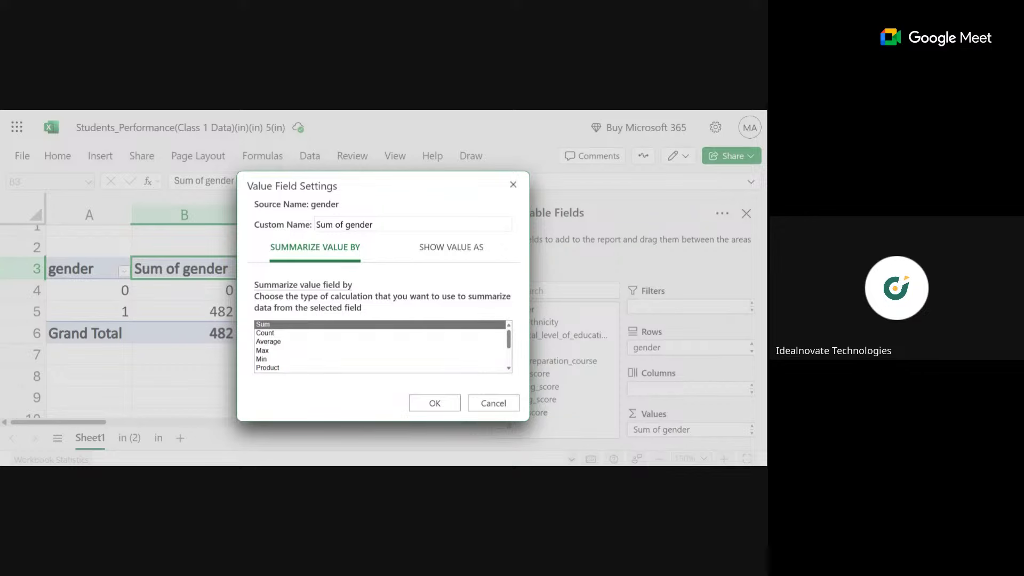
left_click(292, 333)
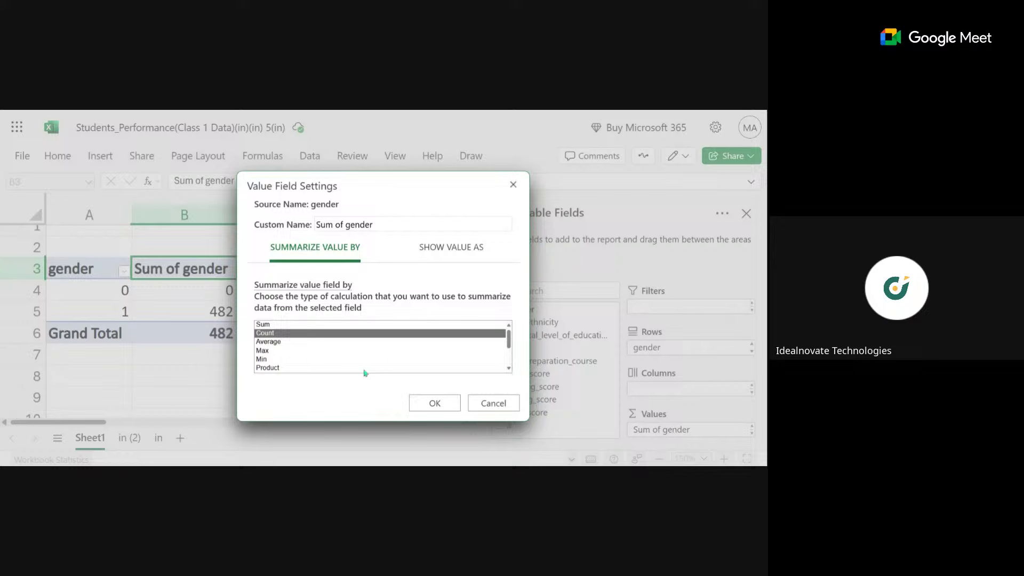
left_click(435, 404)
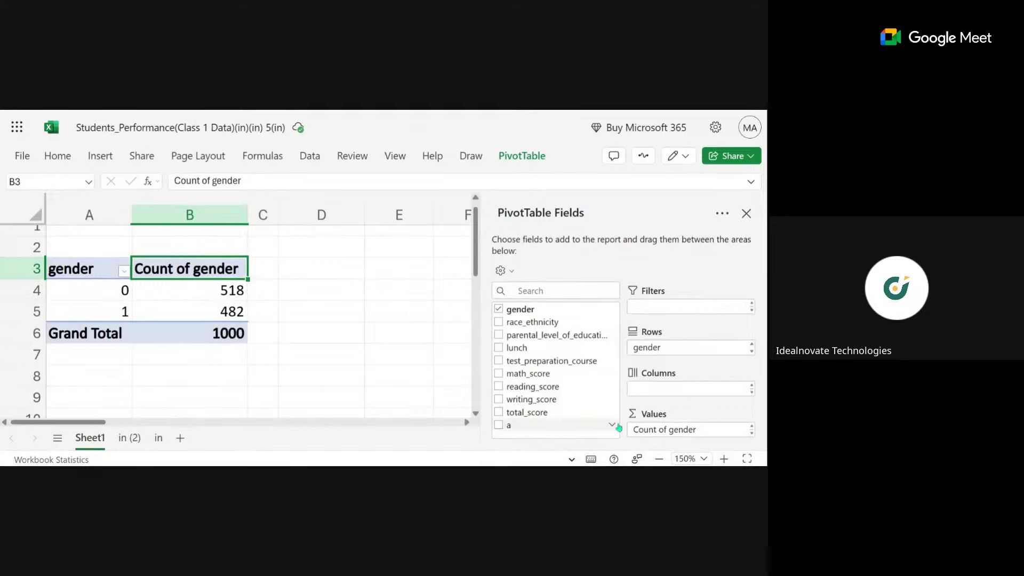
left_click(749, 433)
left_click(371, 387)
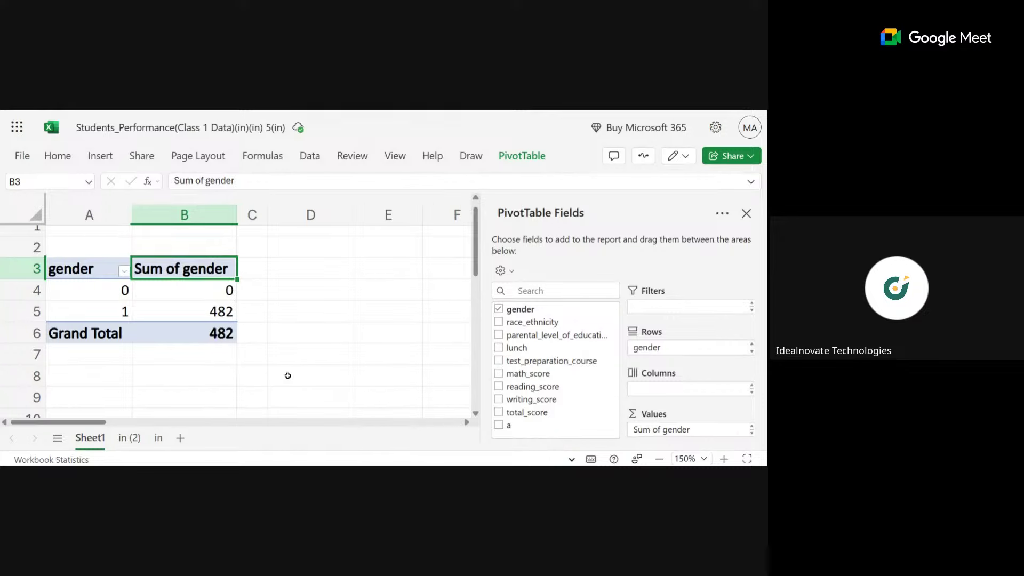
Summarize the PivotTable's gender value field by Count instead of Sum through Value Field Settings
left_click(193, 326)
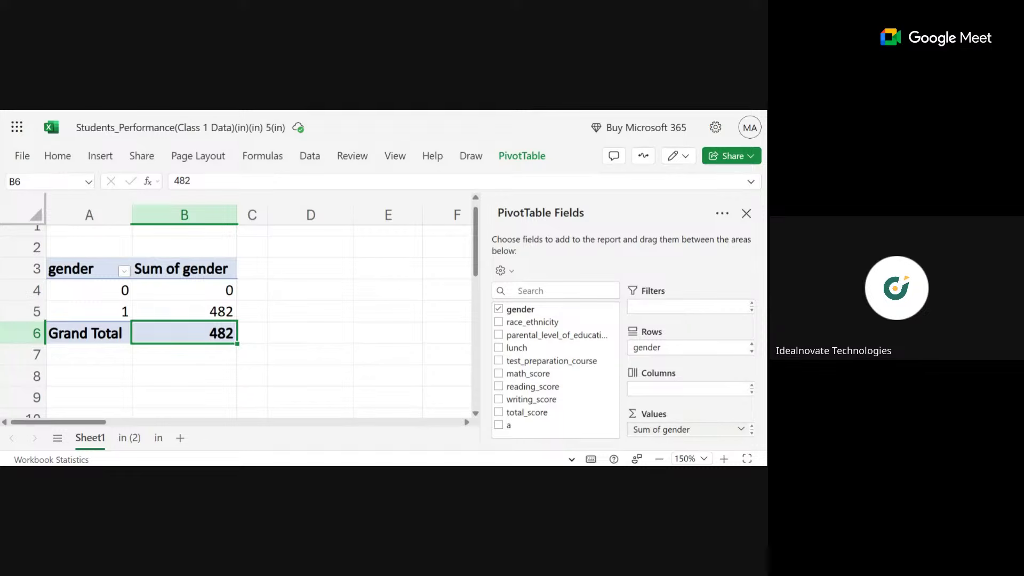
left_click(742, 429)
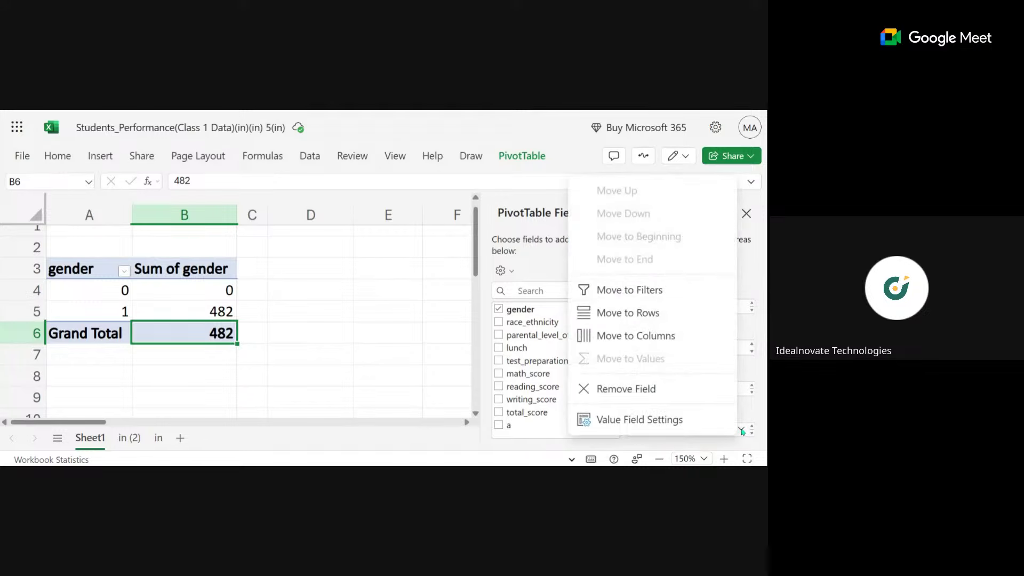
left_click(742, 429)
left_click(742, 429)
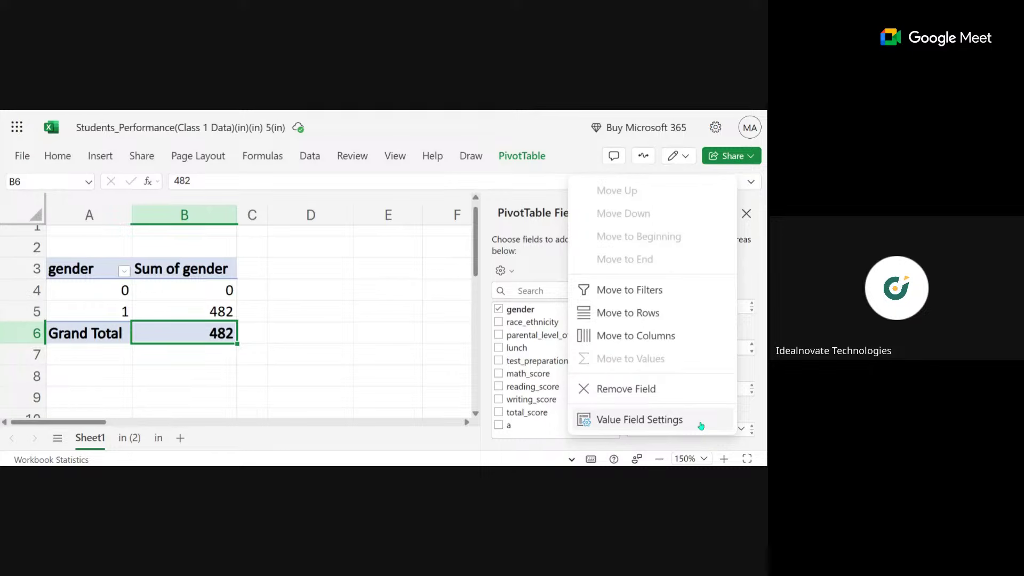
left_click(630, 420)
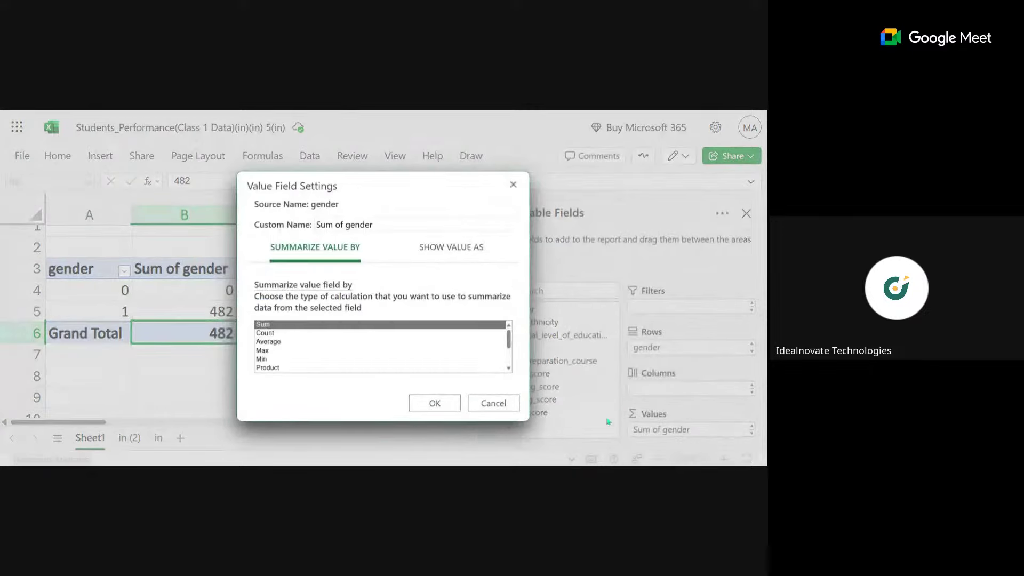
scroll(284, 337, "down", 2)
scroll(285, 337, "up", 2)
scroll(283, 334, "up", 1)
left_click(283, 334)
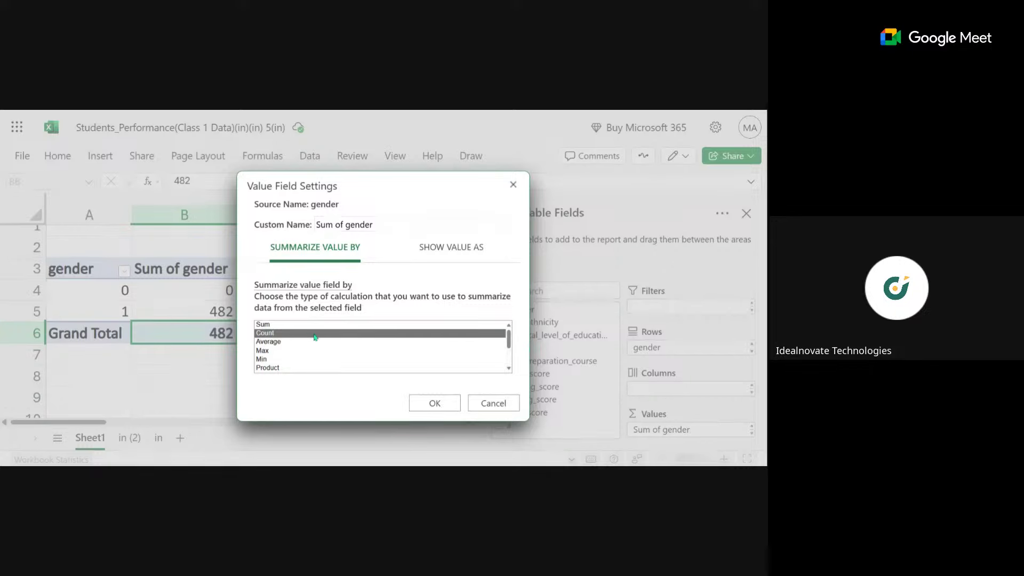
left_click(434, 403)
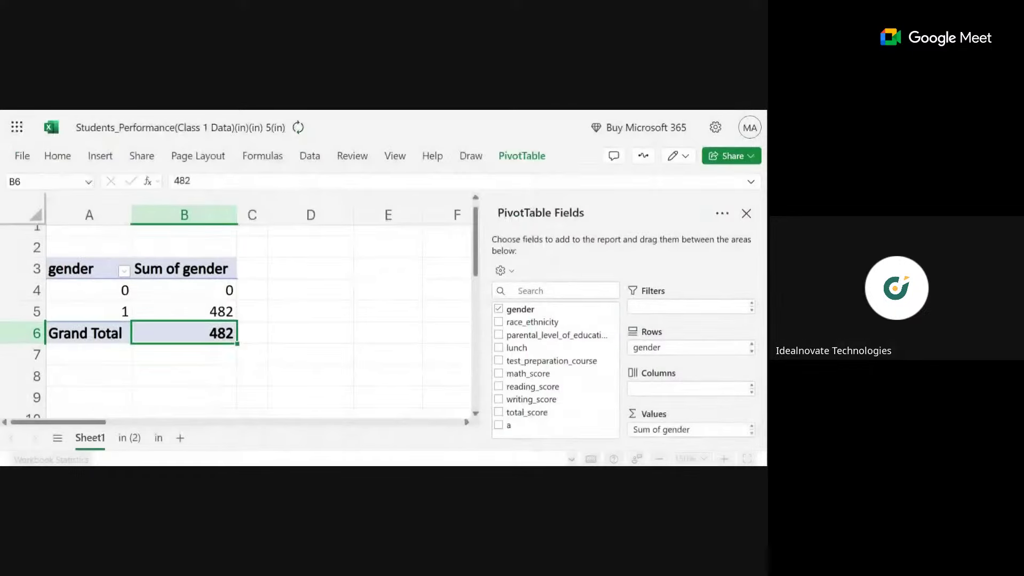
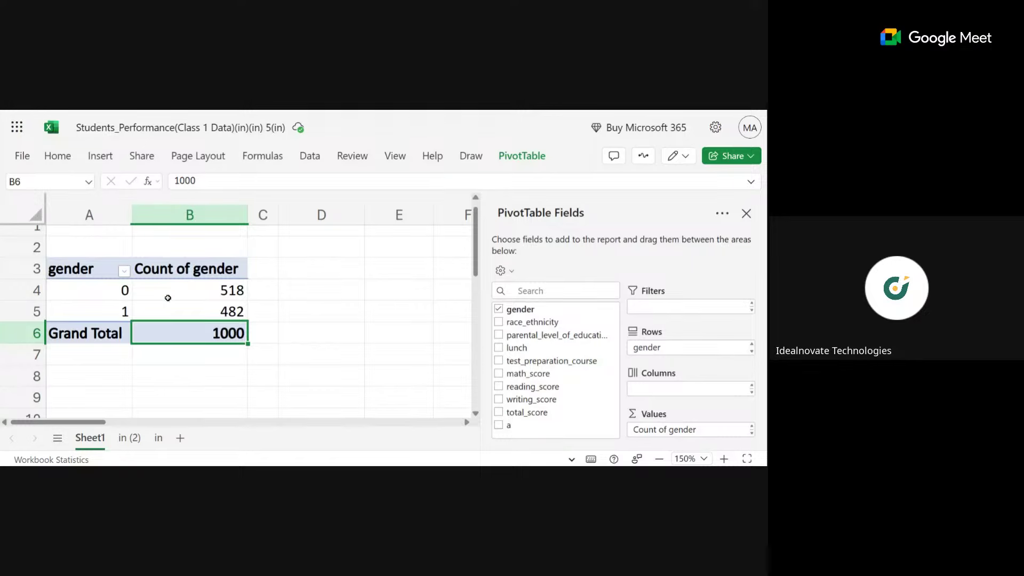
Examine the gender records in the student table on in (2), and return to the PivotTable on Sheet1
left_click(129, 438)
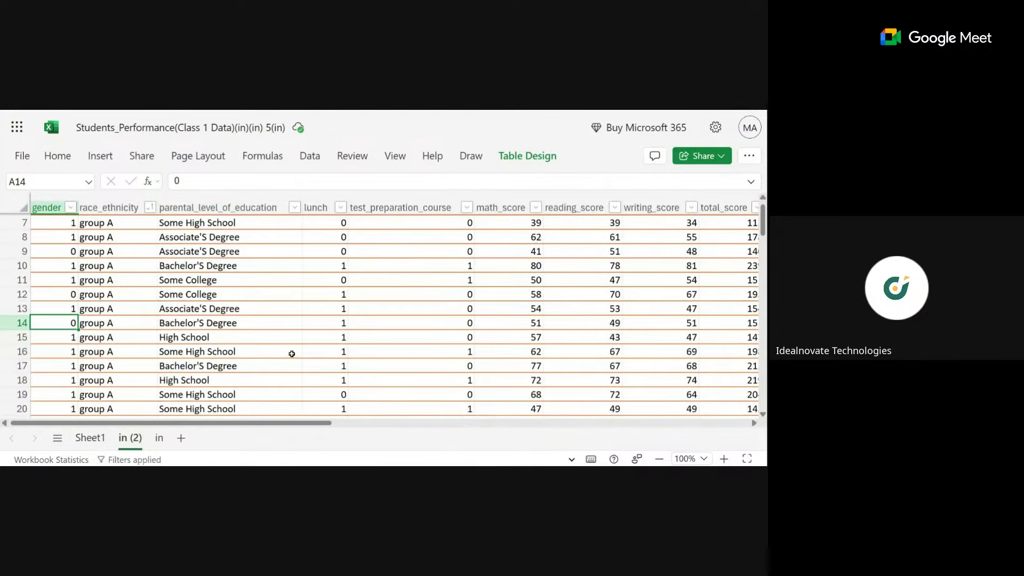
scroll(294, 352, "up", 3)
scroll(293, 351, "down", 9)
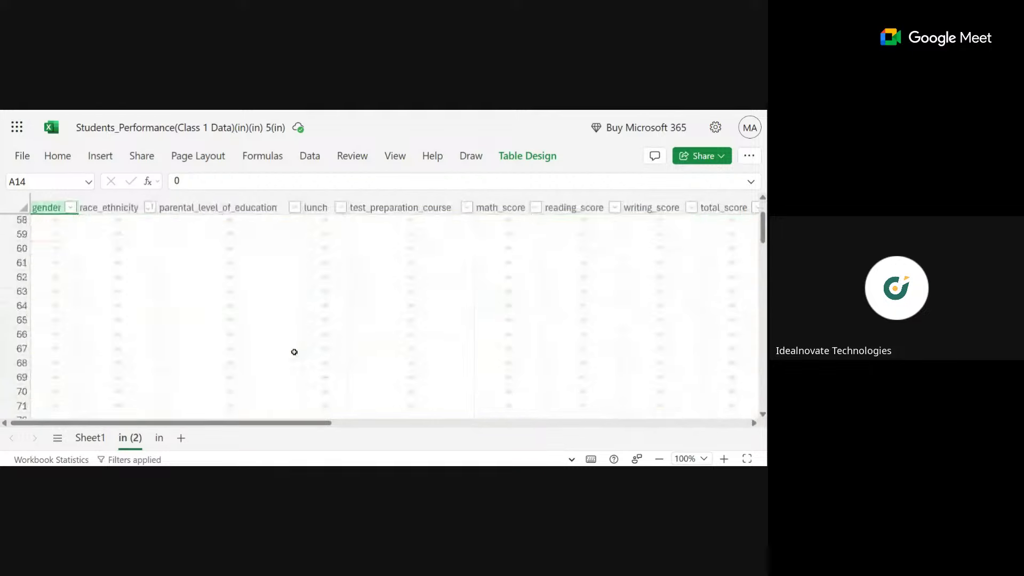
scroll(202, 363, "down", 1)
scroll(202, 362, "down", 6)
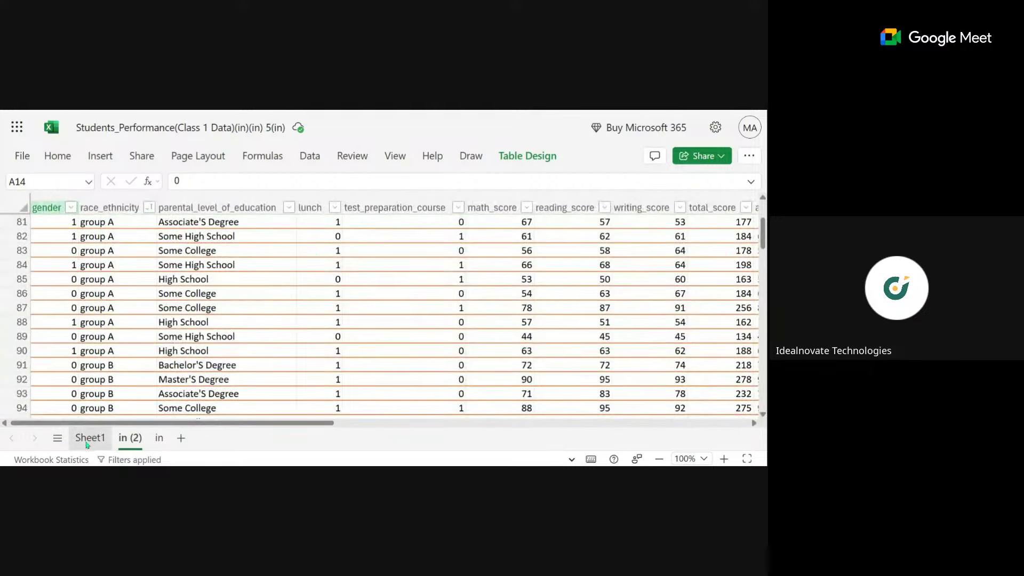
left_click(90, 438)
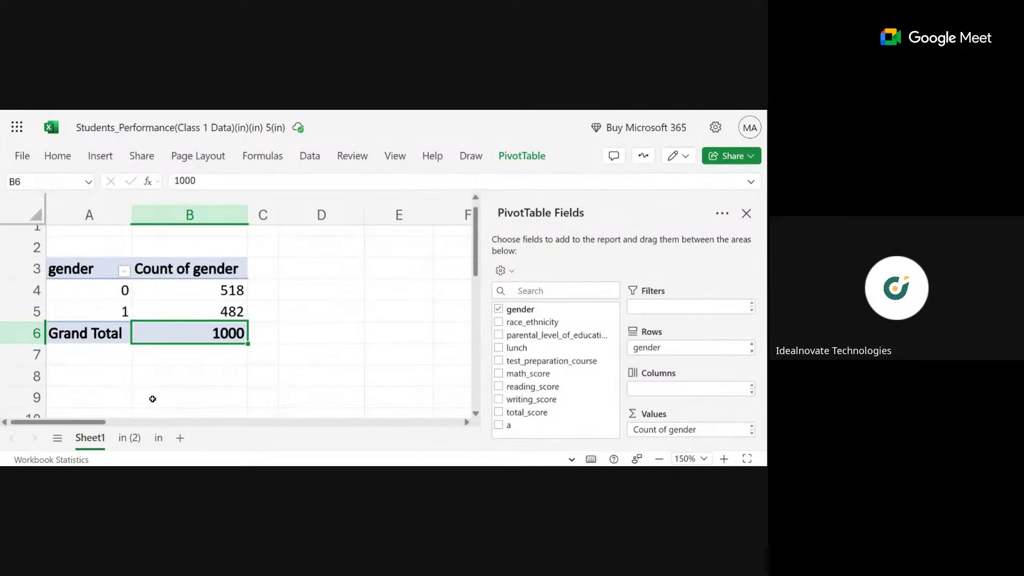
double_click(89, 440)
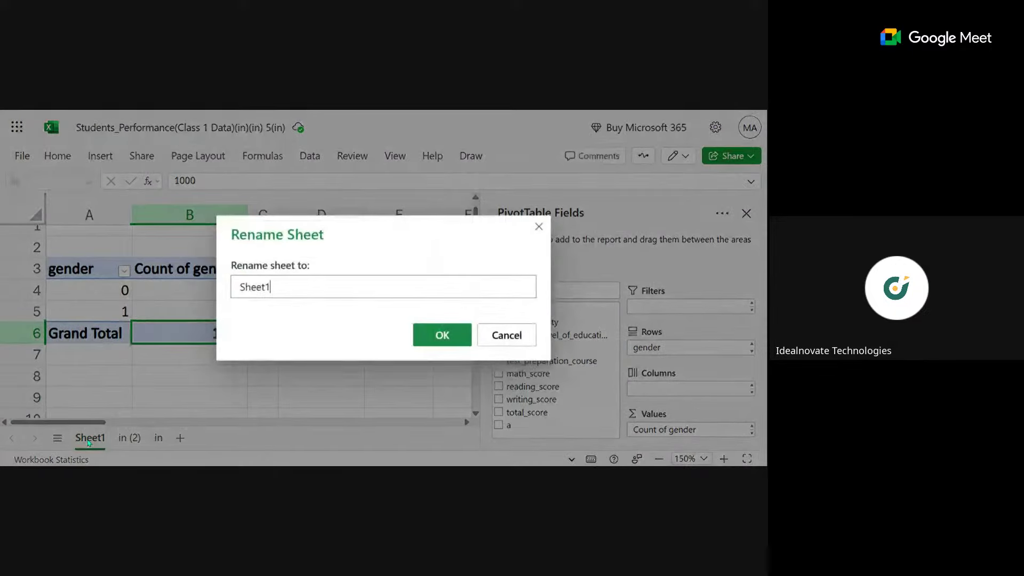
left_click(489, 335)
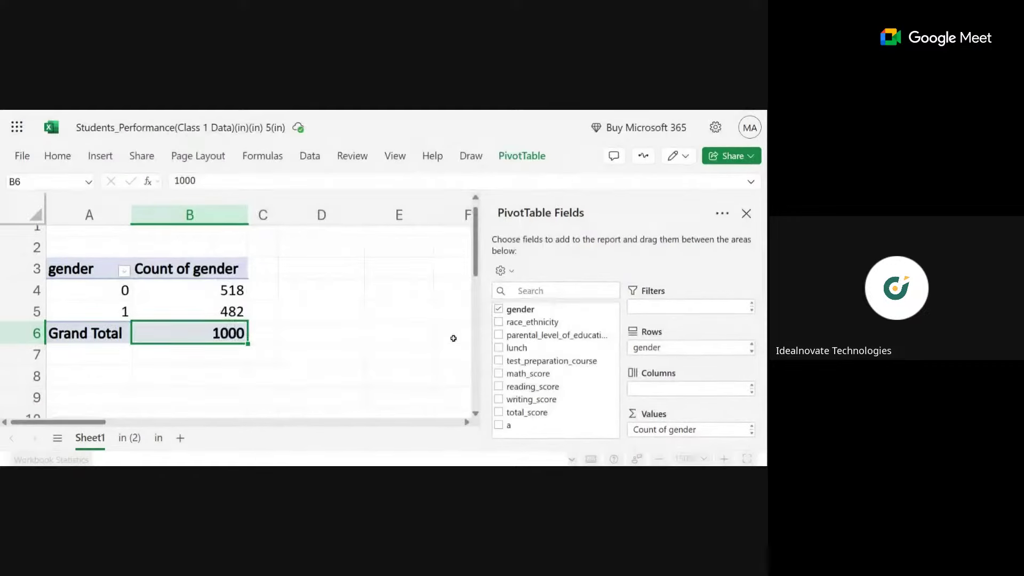
right_click(84, 439)
left_click(138, 304)
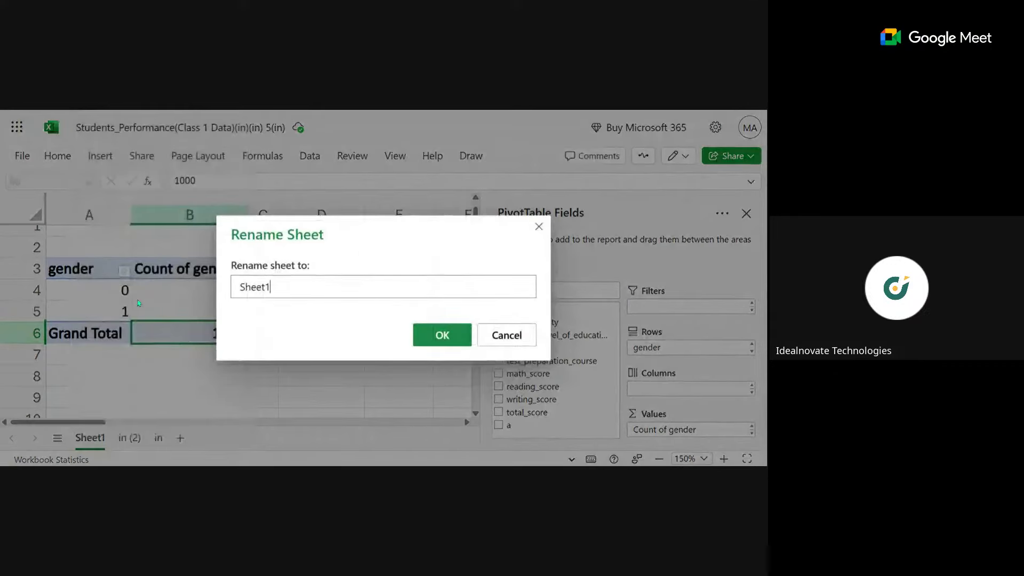
left_click(496, 335)
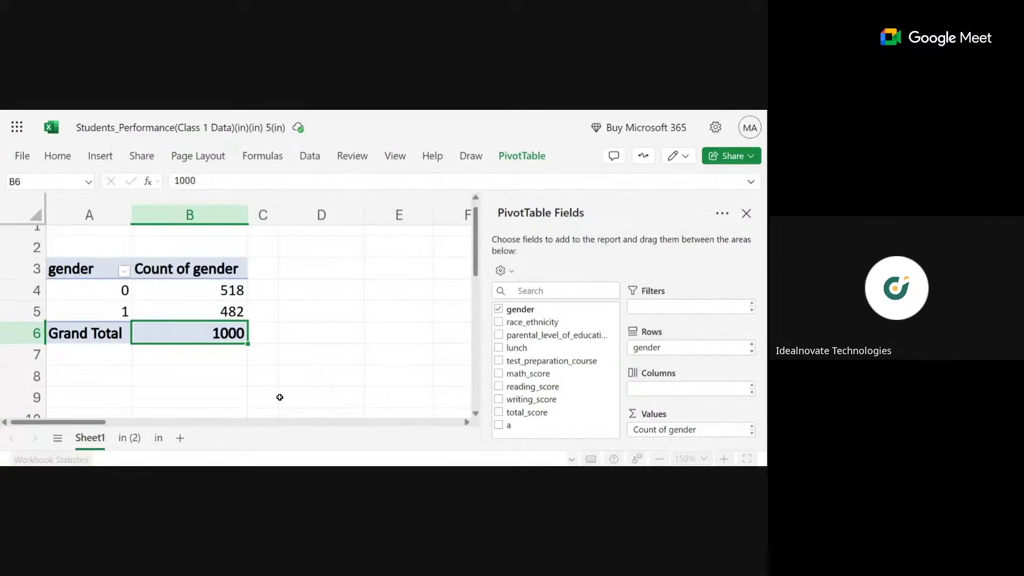
Rename the PivotTable sheet Sheet1 as "gender distribution"
double_click(89, 438)
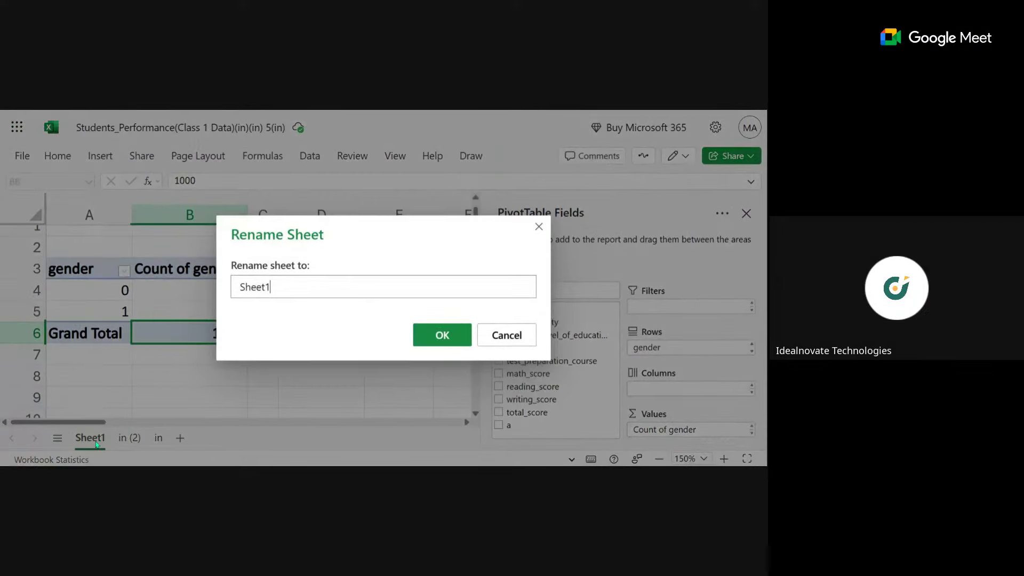
double_click(255, 288)
type("gen")
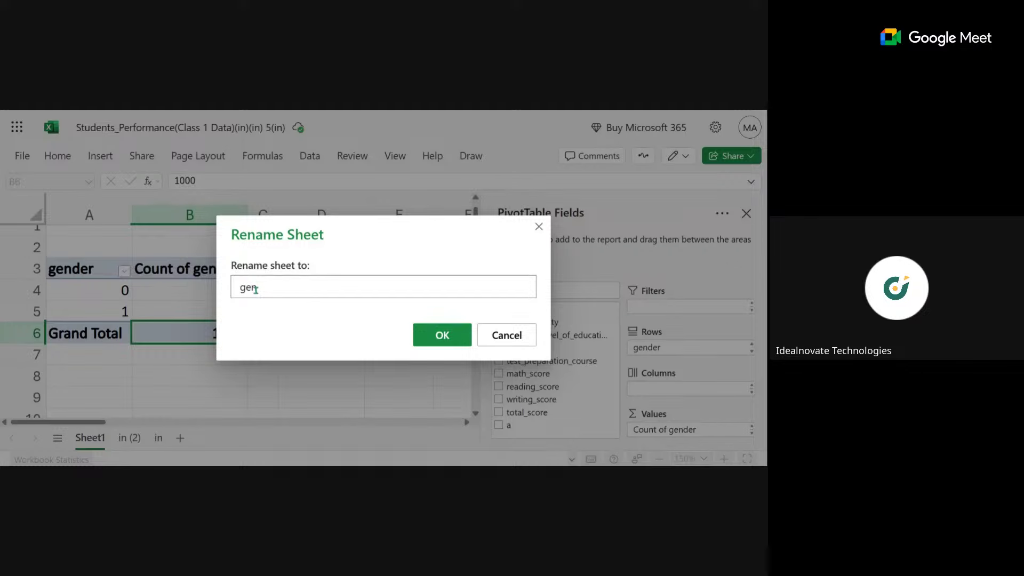
type("e")
key("BackSpace")
type("der")
type(" 1")
type("distribut")
type("ion")
key("Return")
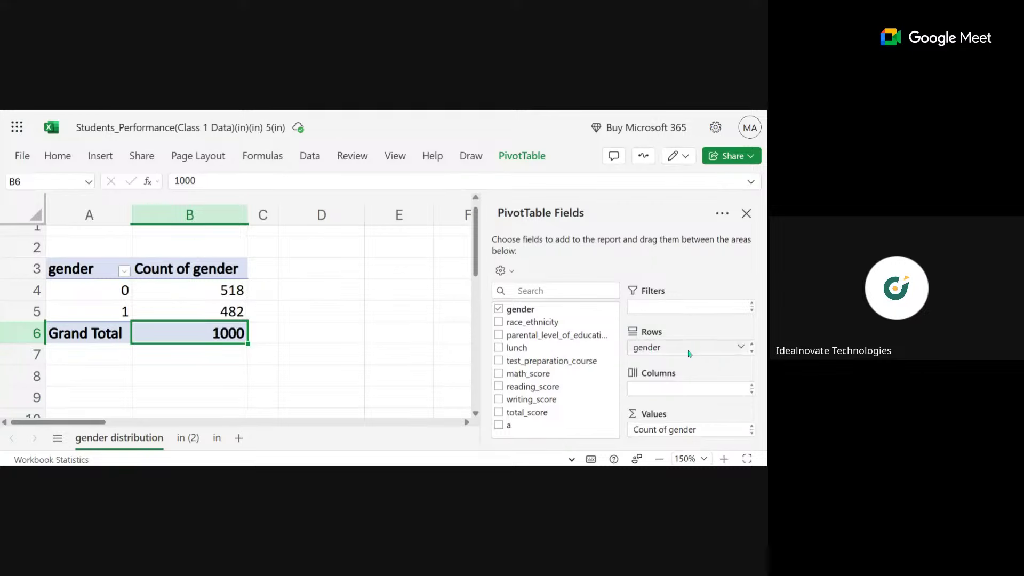
Remove the gender field from the PivotTable's Rows and Values, and switch to the Google Docs notes to review the Practical Use Cases list
left_click_drag(689, 353, 696, 414)
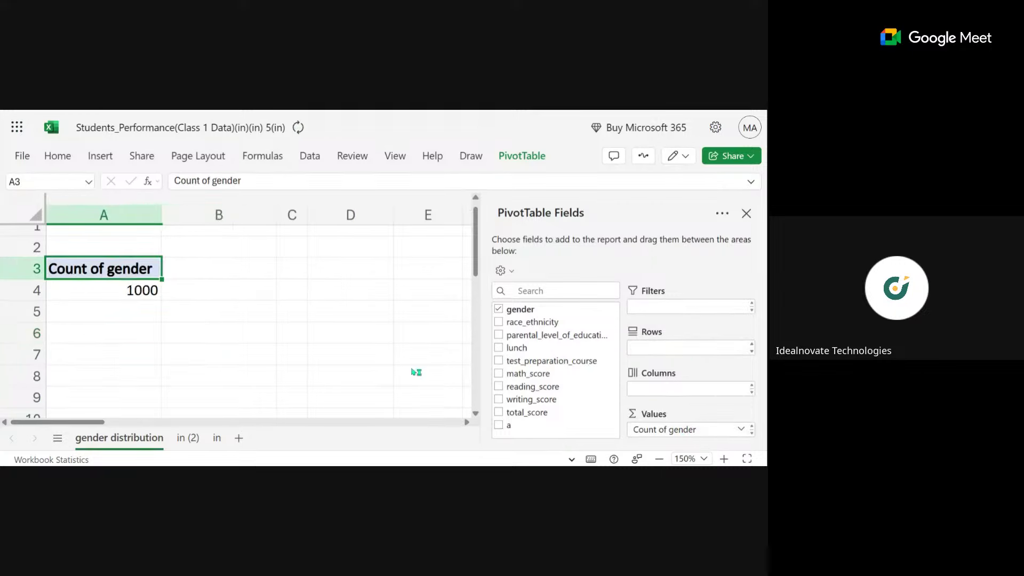
left_click_drag(416, 372, 416, 372)
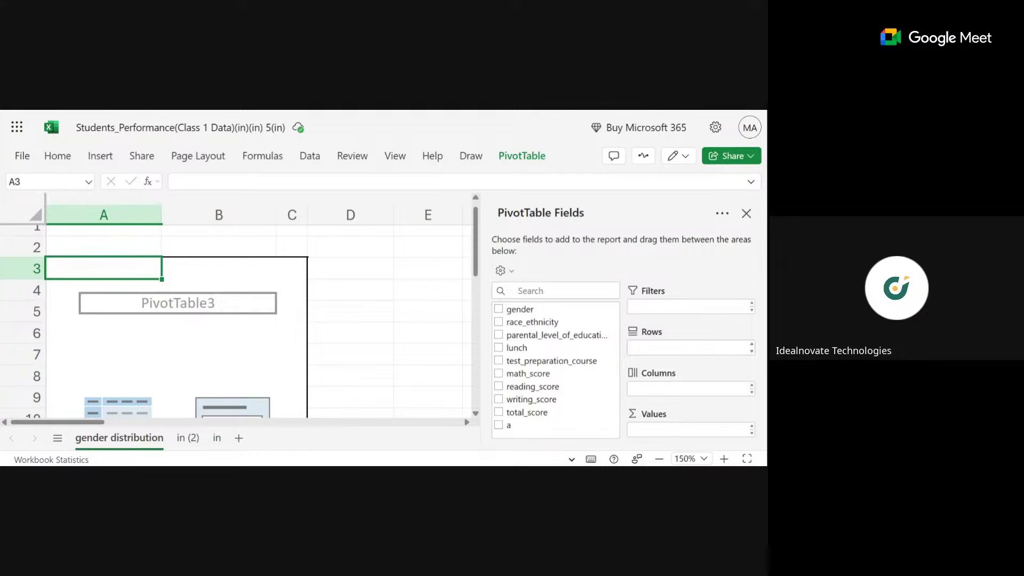
key("ctrl+Tab")
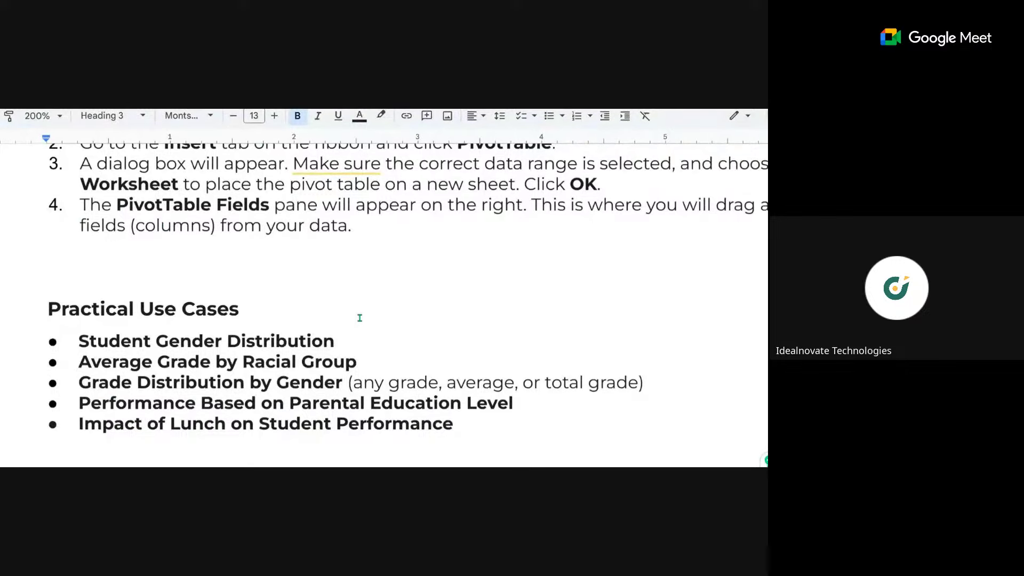
scroll(360, 318, "down", 3)
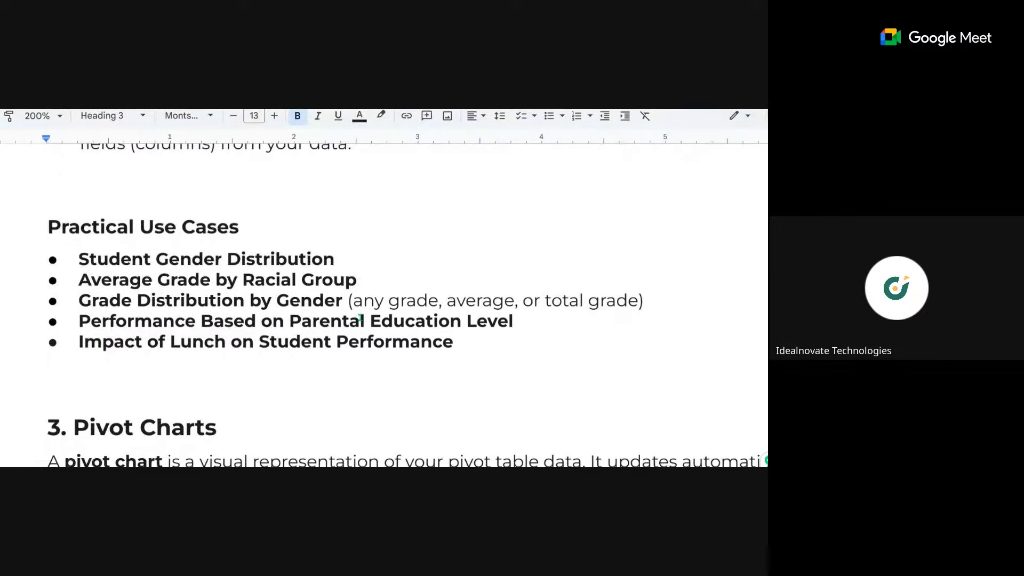
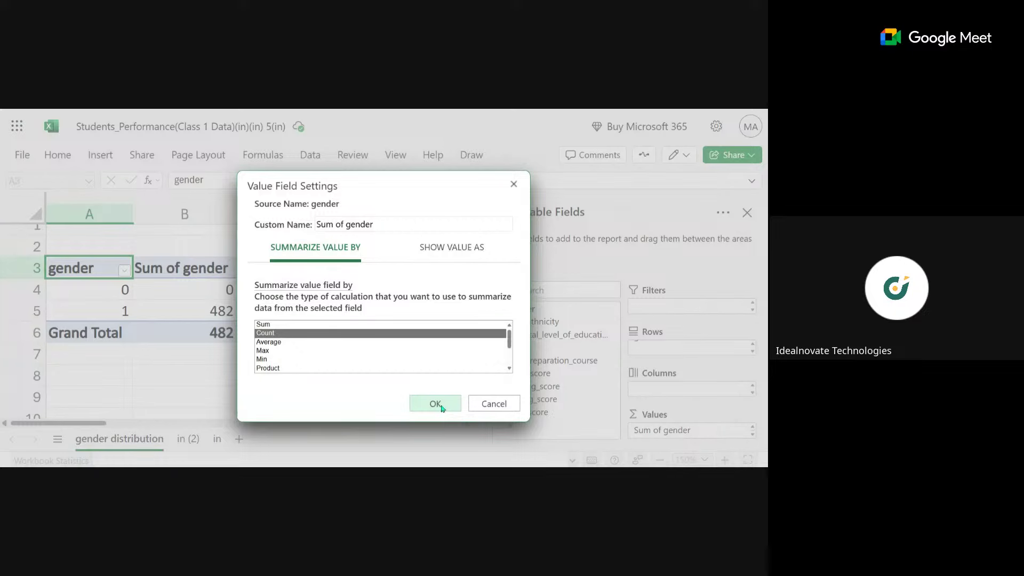
Apply Count as the calculation for the gender values in the rebuilt gender distribution PivotTable
left_click(441, 406)
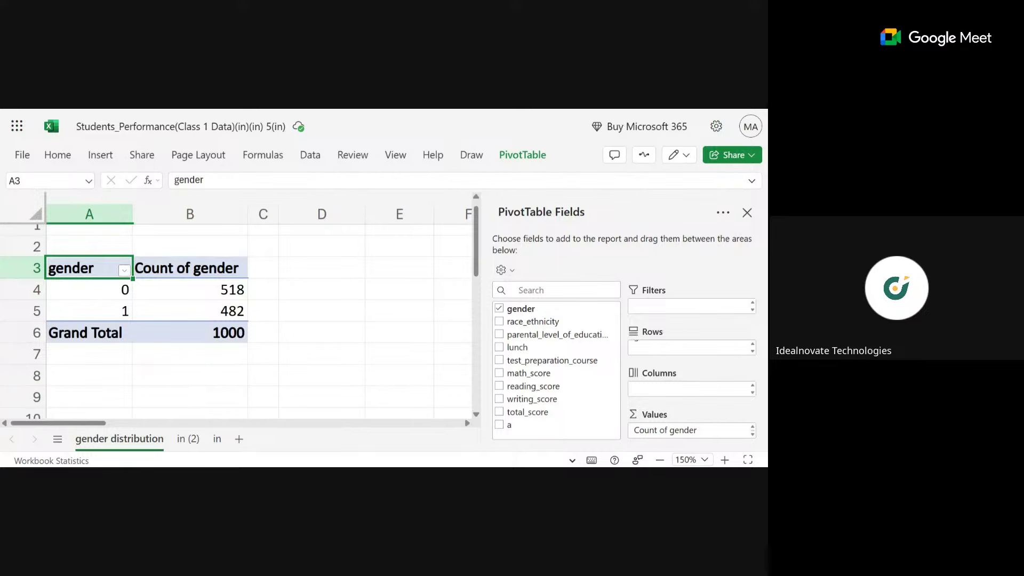
Start creating another PivotTable from the student table on the in (2) sheet
left_click(191, 439)
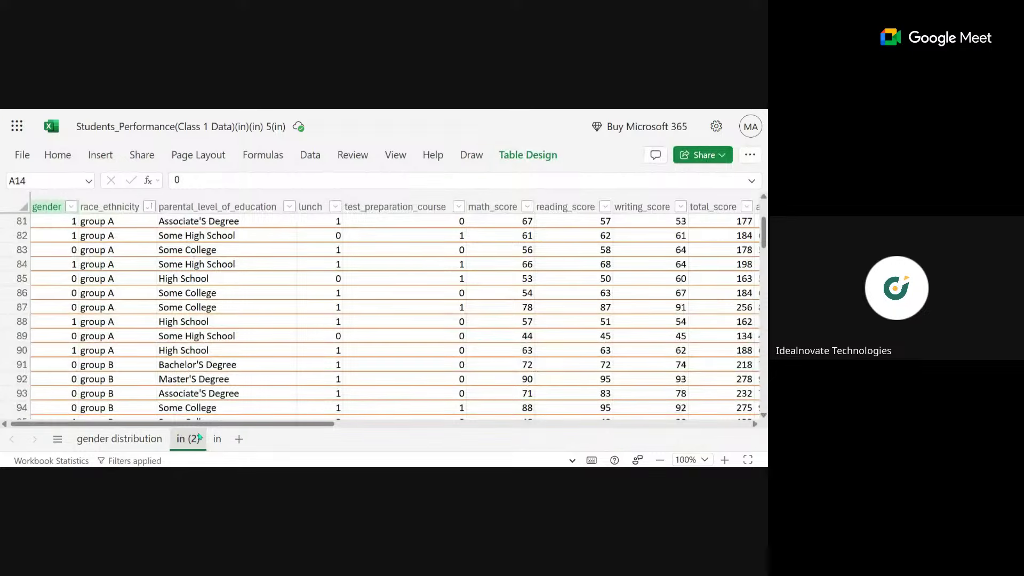
left_click(195, 323)
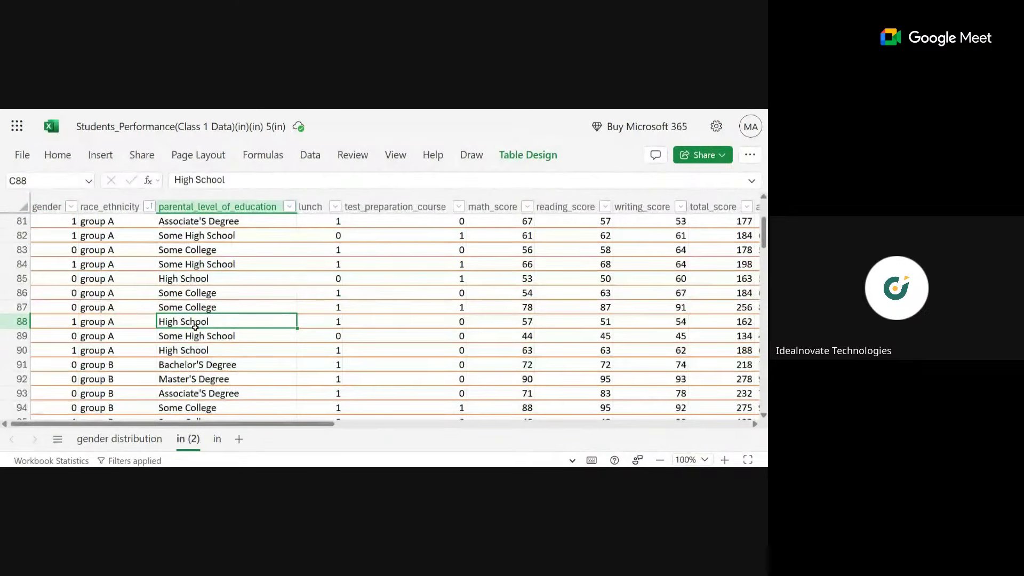
key("ctrl+Up")
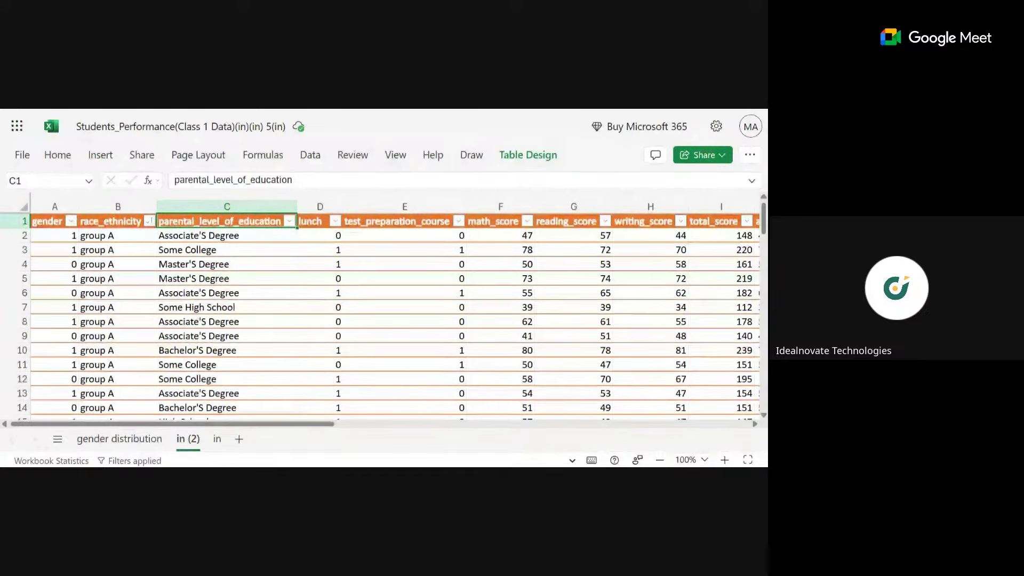
left_click(169, 305)
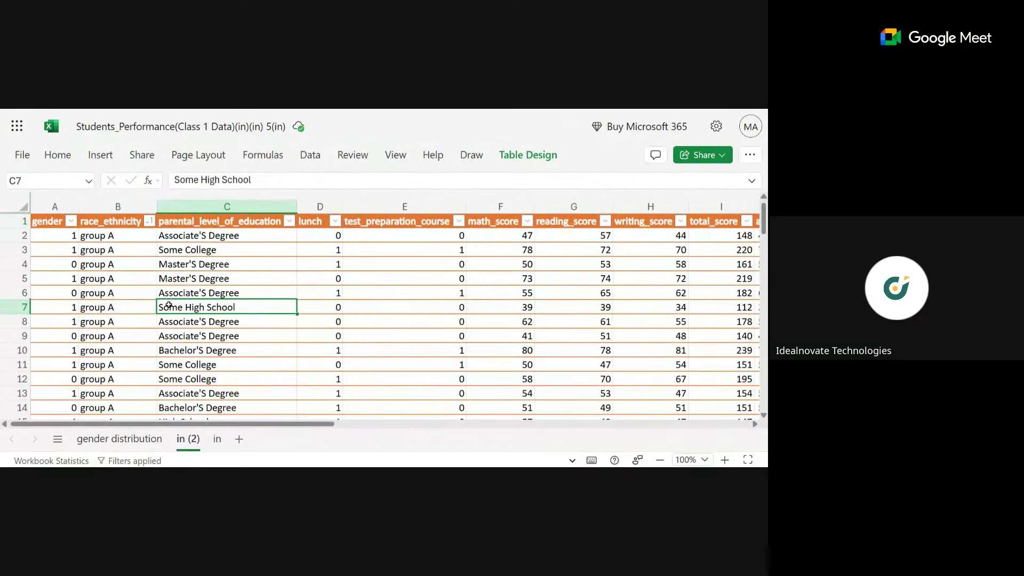
left_click(101, 155)
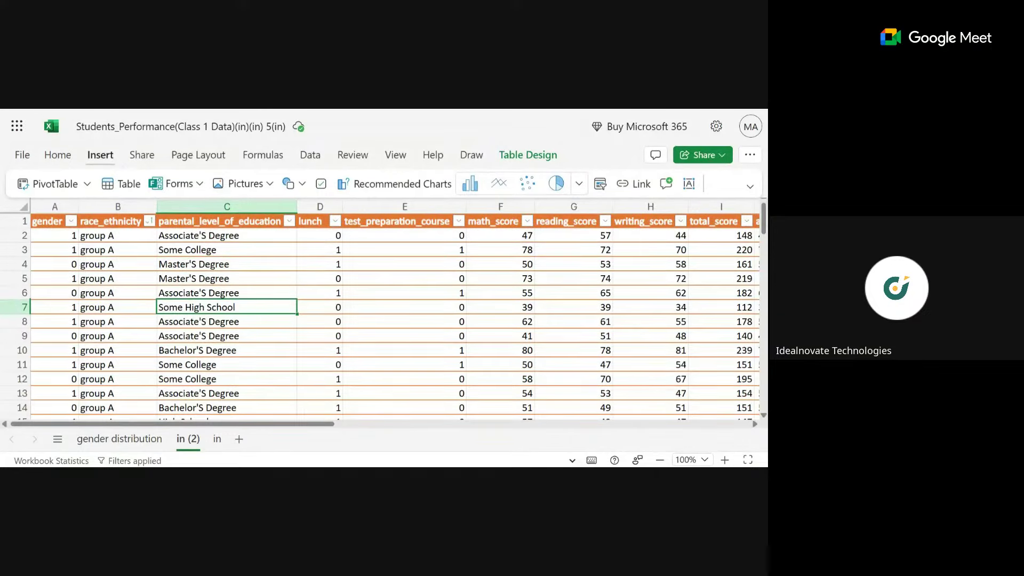
left_click(54, 184)
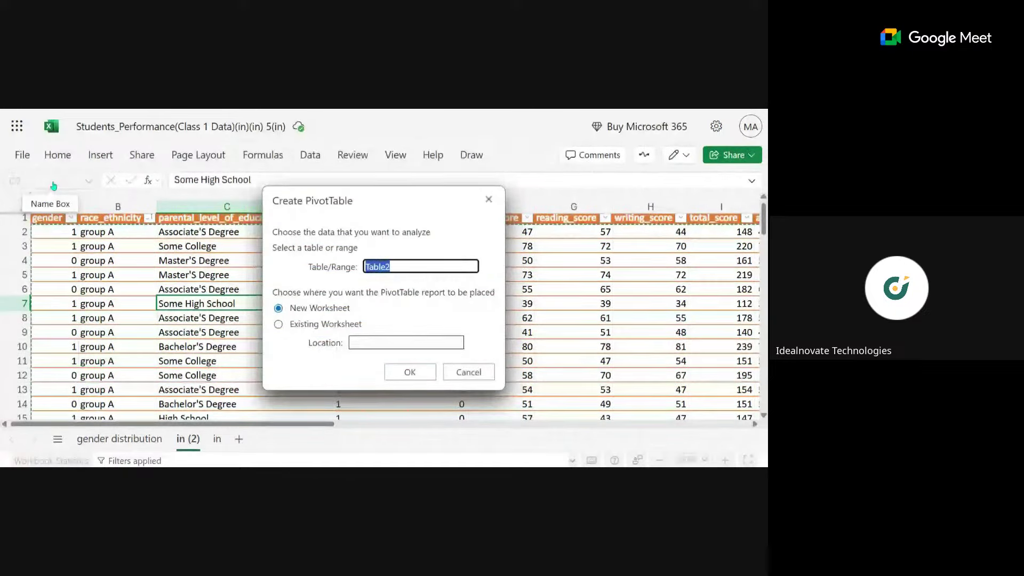
Create a PivotTable from Table2 on a new worksheet
left_click(371, 133)
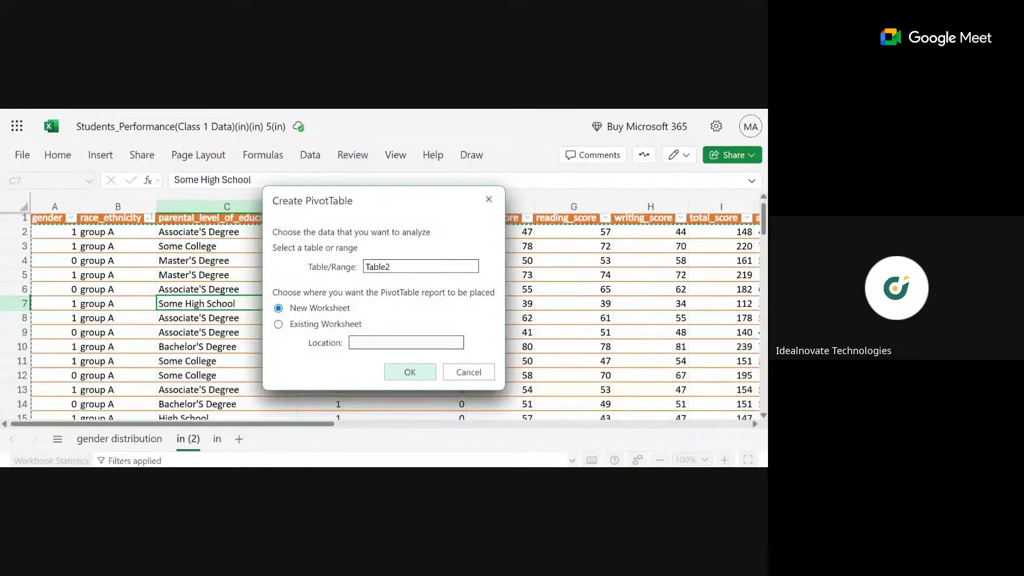
left_click(421, 375)
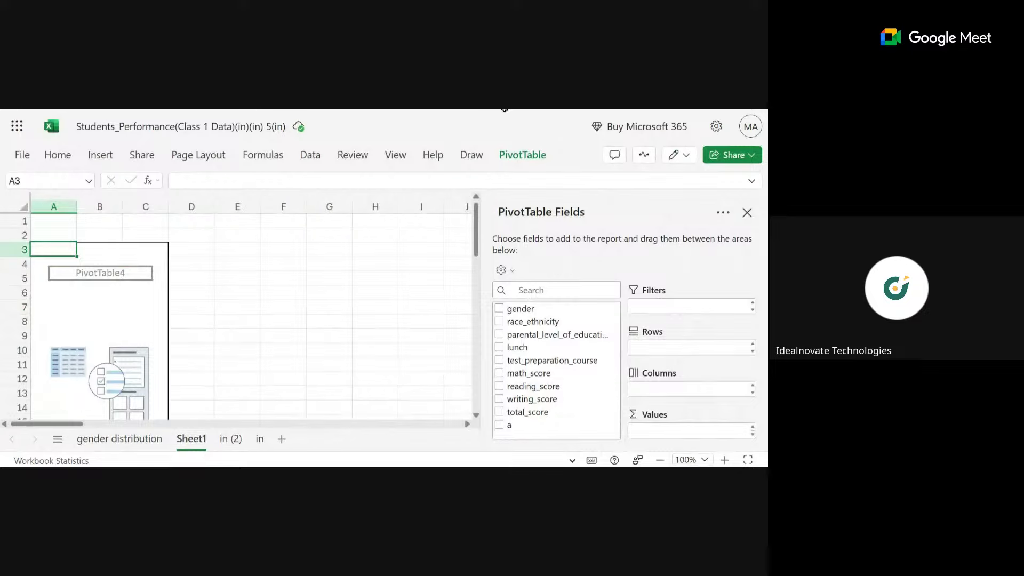
key("ctrl+Tab")
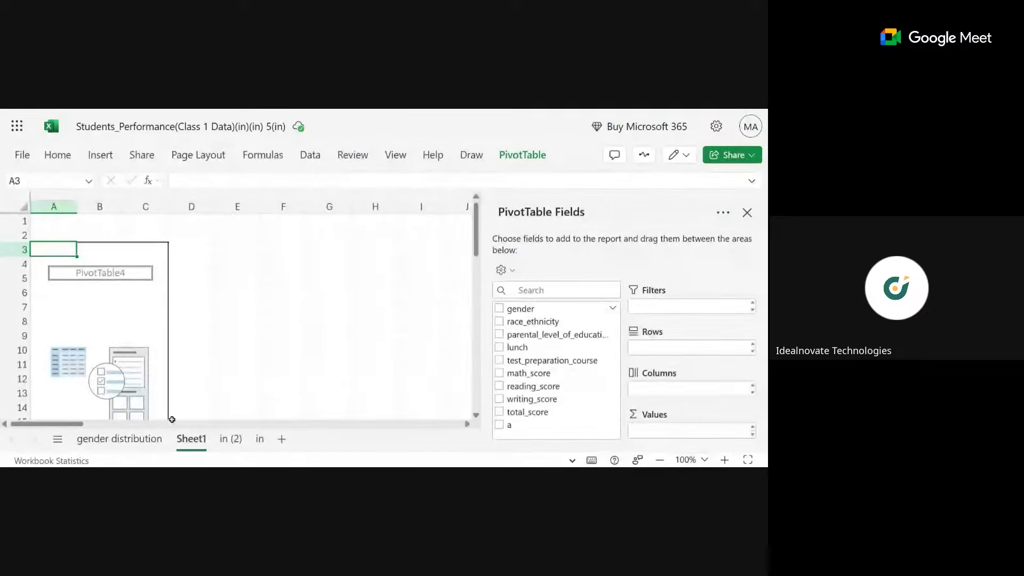
left_click(229, 441)
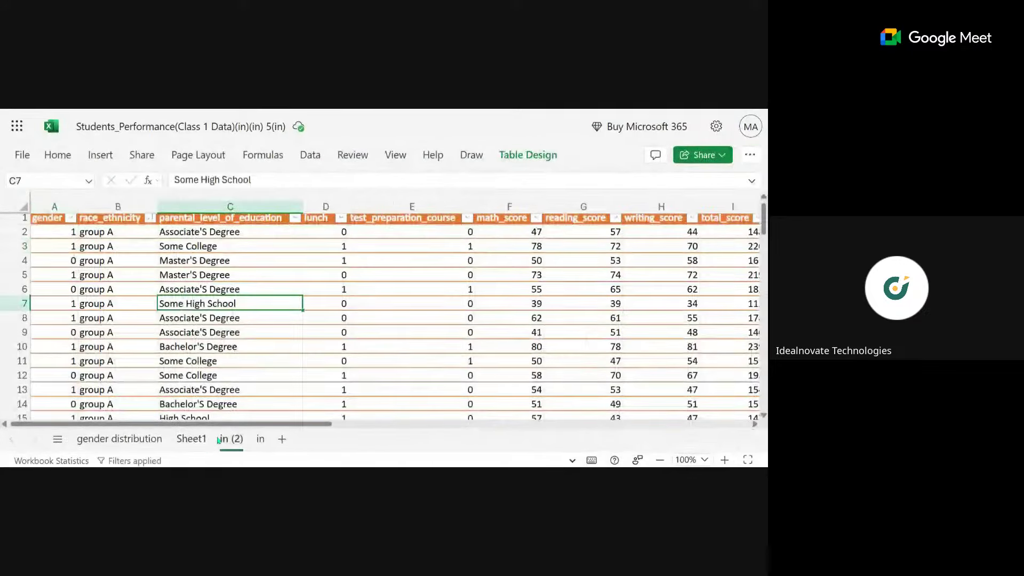
left_click(229, 332)
left_click(99, 155)
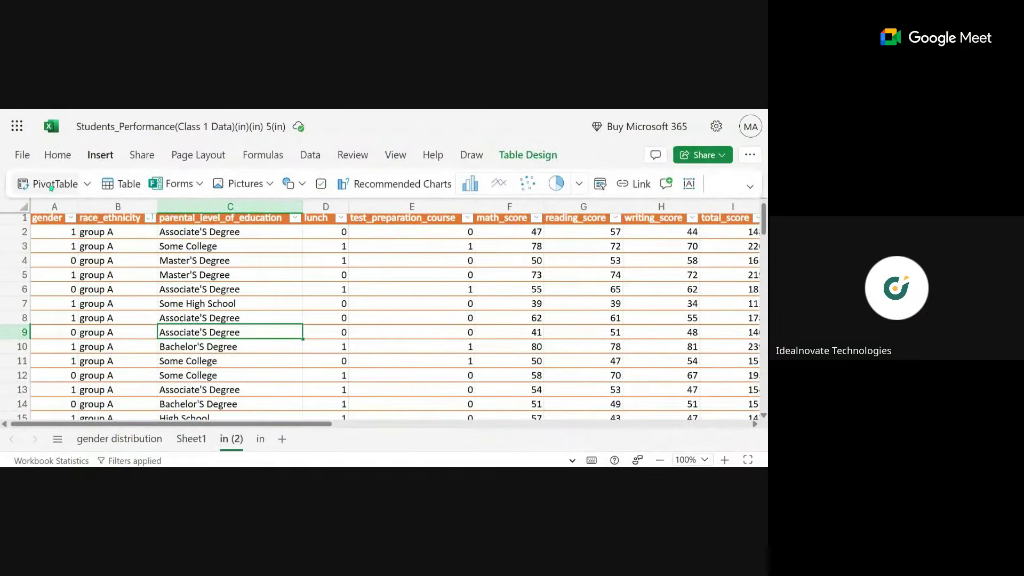
left_click(180, 446)
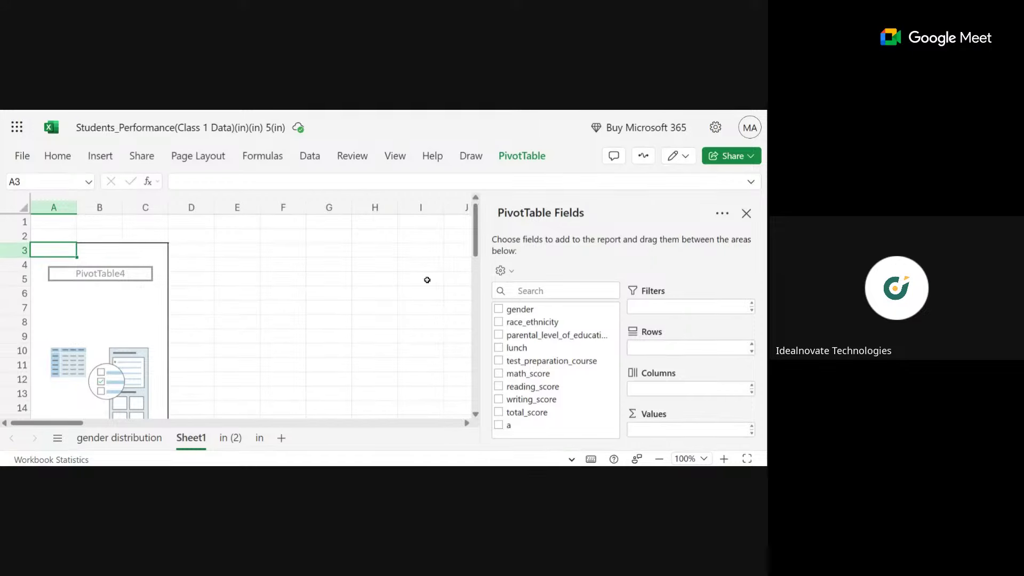
Enter the start of the heading, "Average Grade by Racial E", in cell E2 and keep automatic text fitting on
left_click(239, 239)
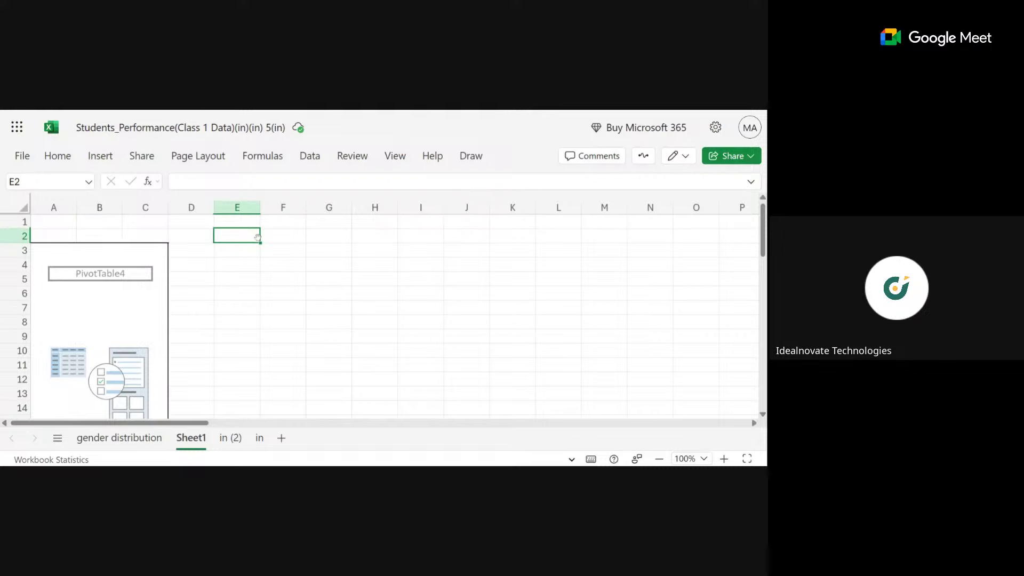
type("=")
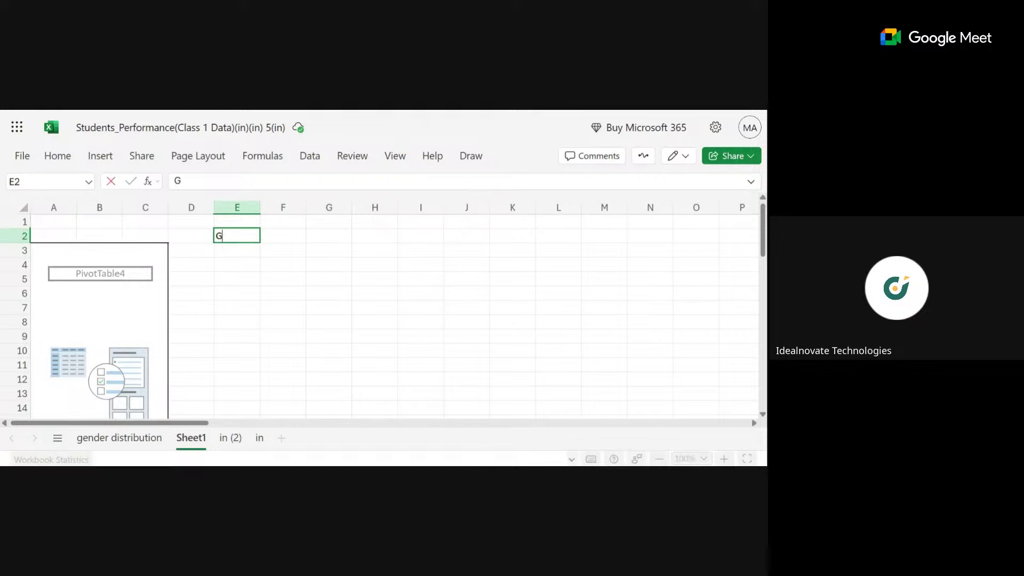
key("BackSpace")
type("Averae")
key("BackSpace")
type("ge Grad")
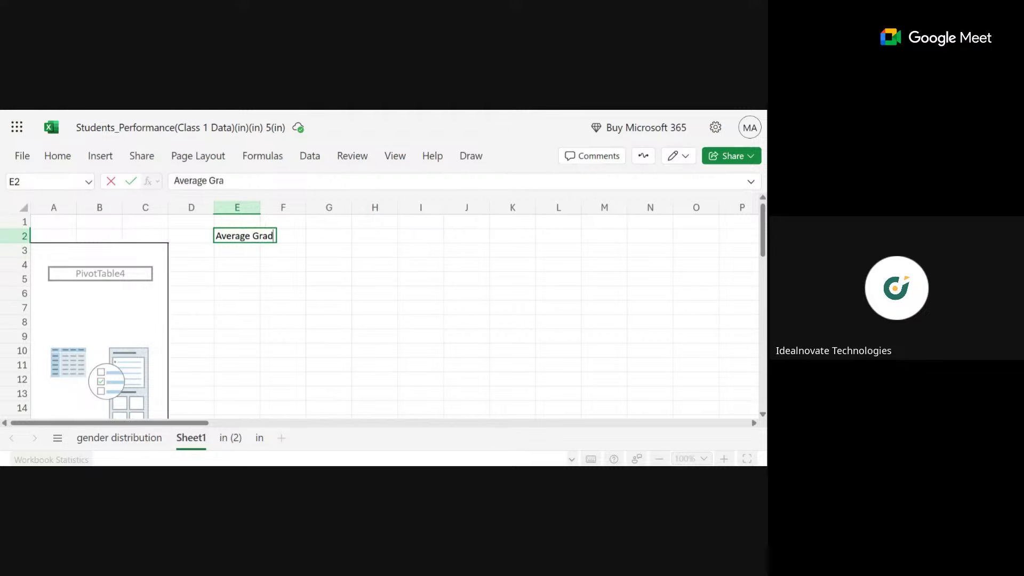
type("e by R")
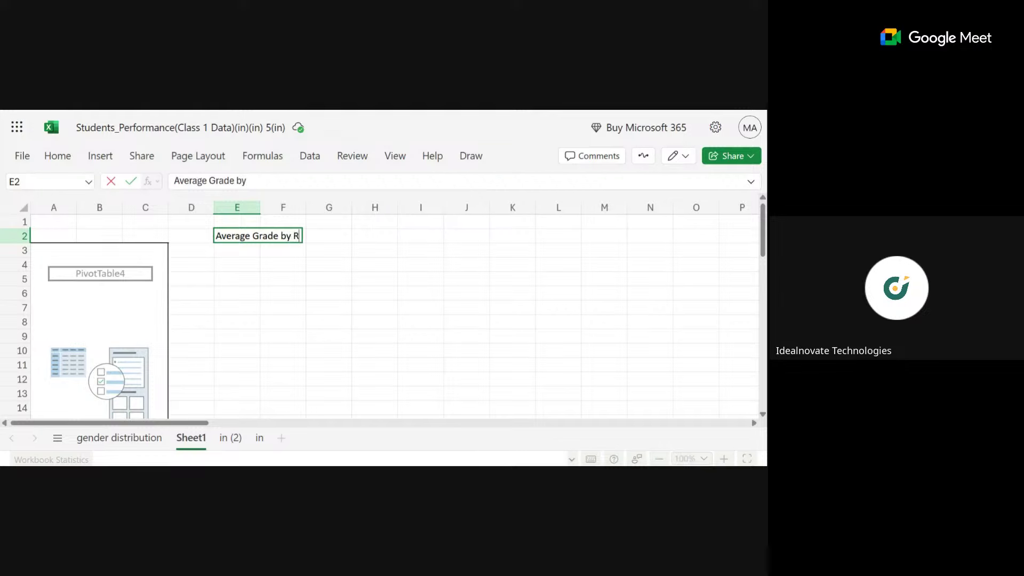
type("acial Et")
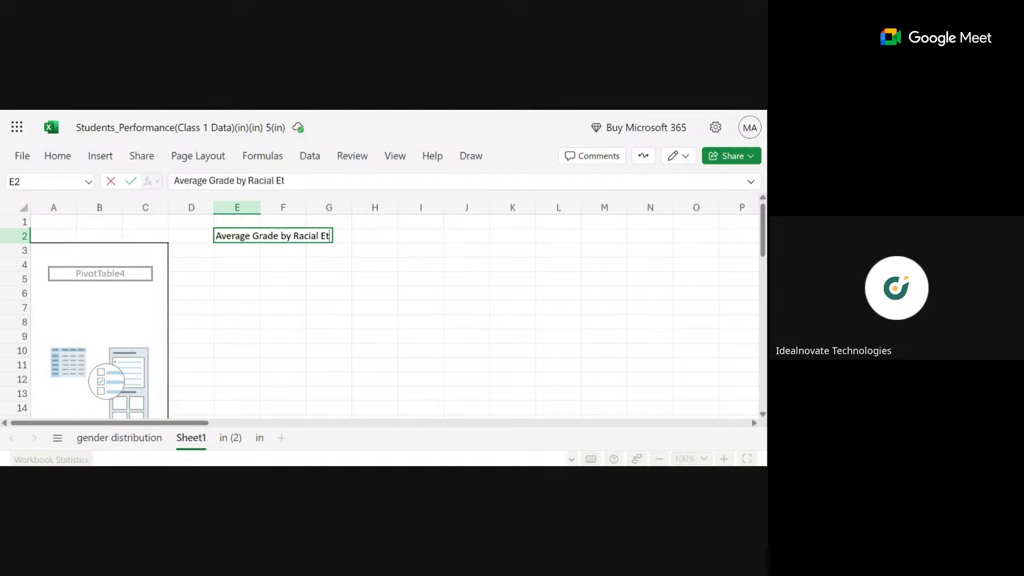
key("BackSpace")
left_click(109, 291)
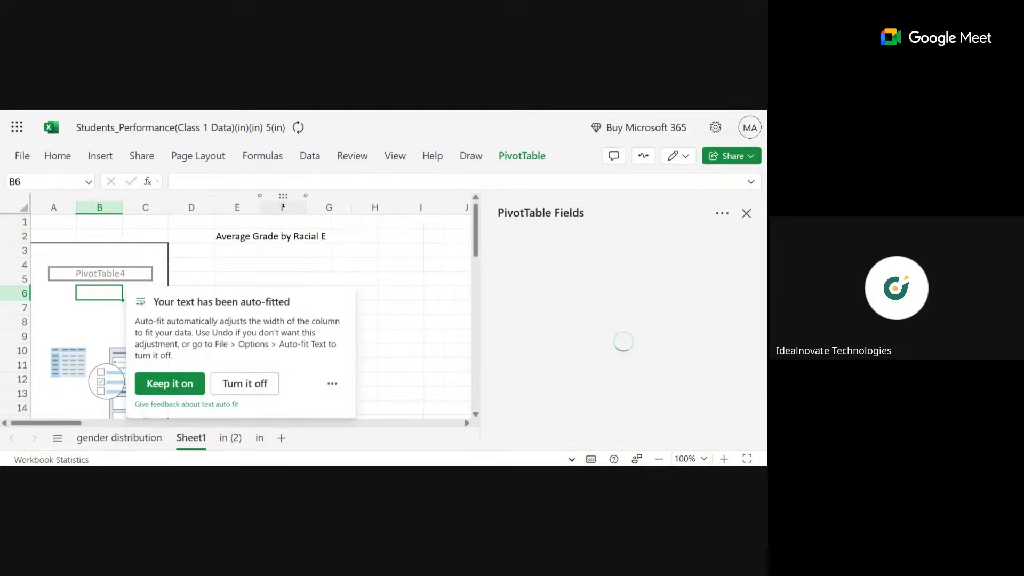
left_click(200, 383)
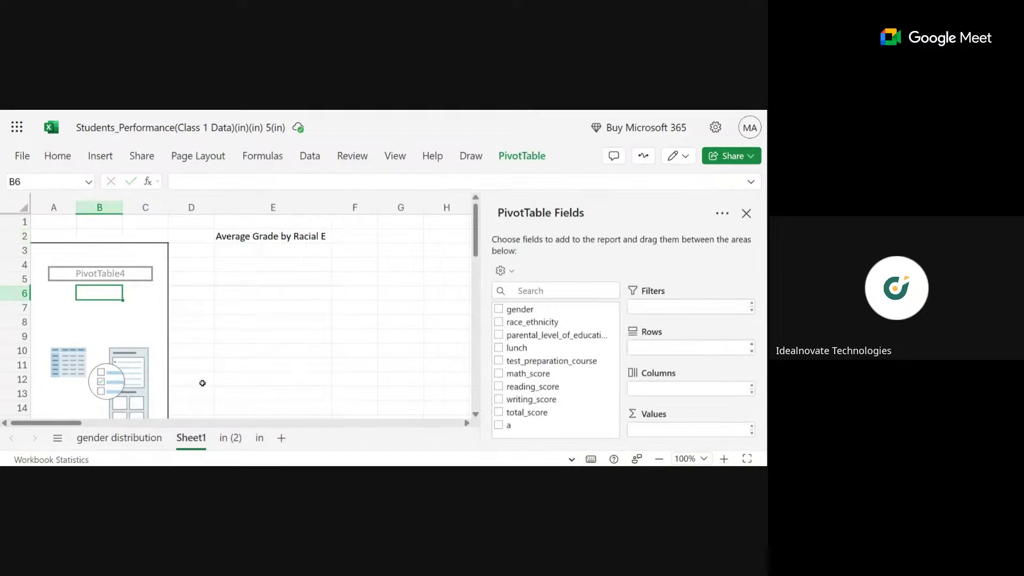
Complete the heading in cell E2 so that it reads "Average Grade by Racial Ethnicity"
left_click(267, 241)
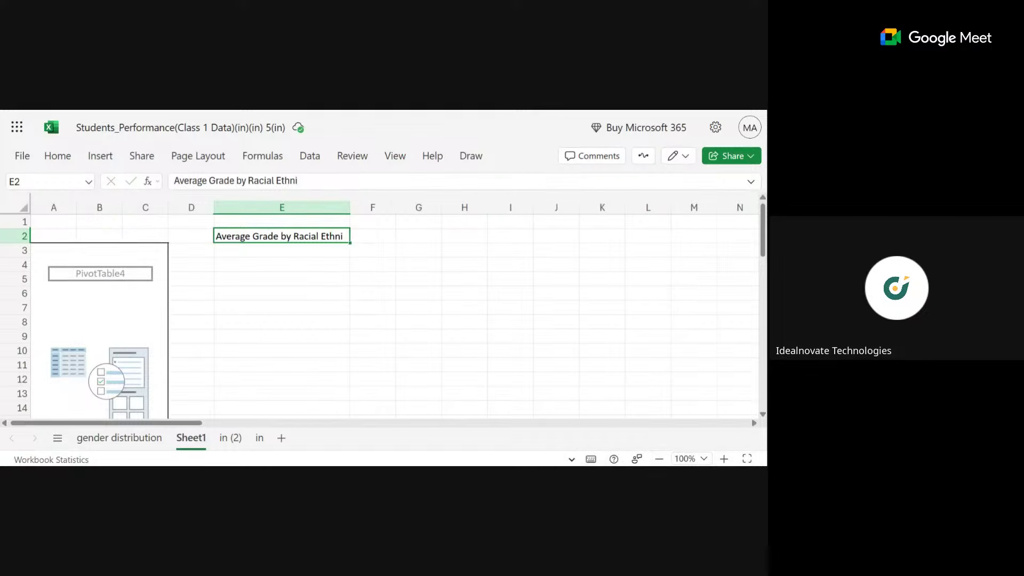
left_click(348, 180)
type("city")
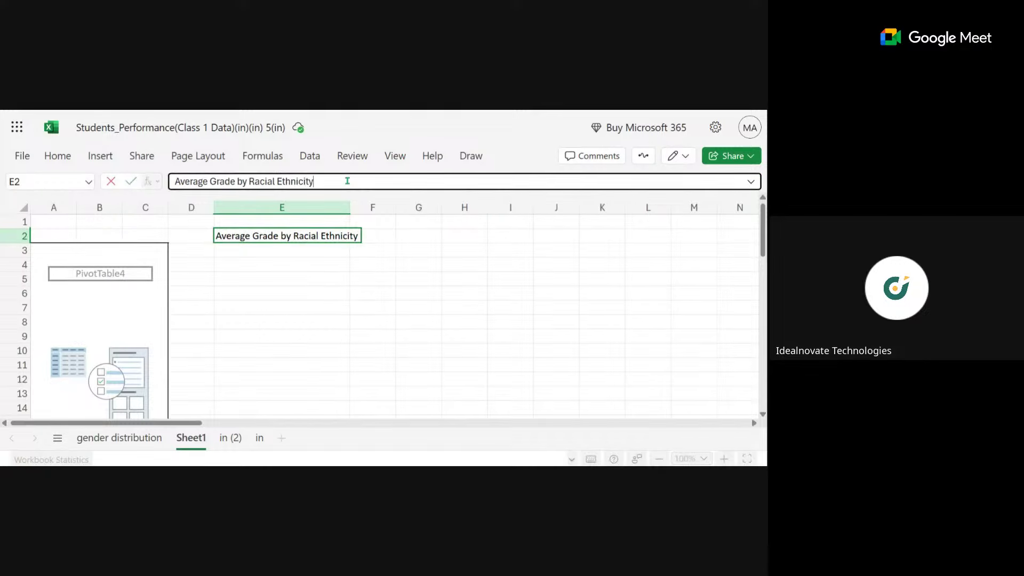
key("Return")
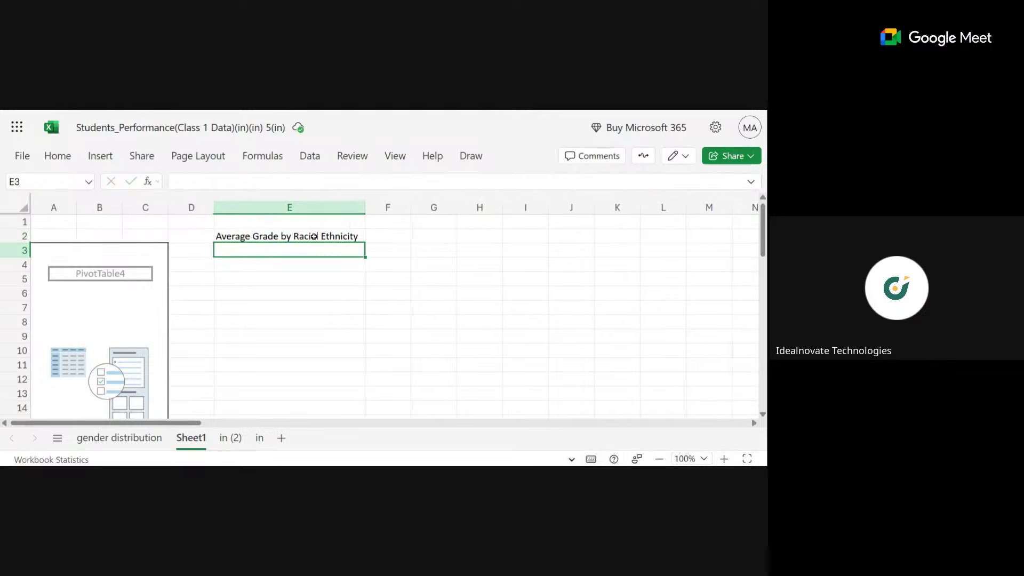
left_click(314, 237)
Add race_ethnicity as the row field of the empty PivotTable on Sheet1
left_click(145, 292)
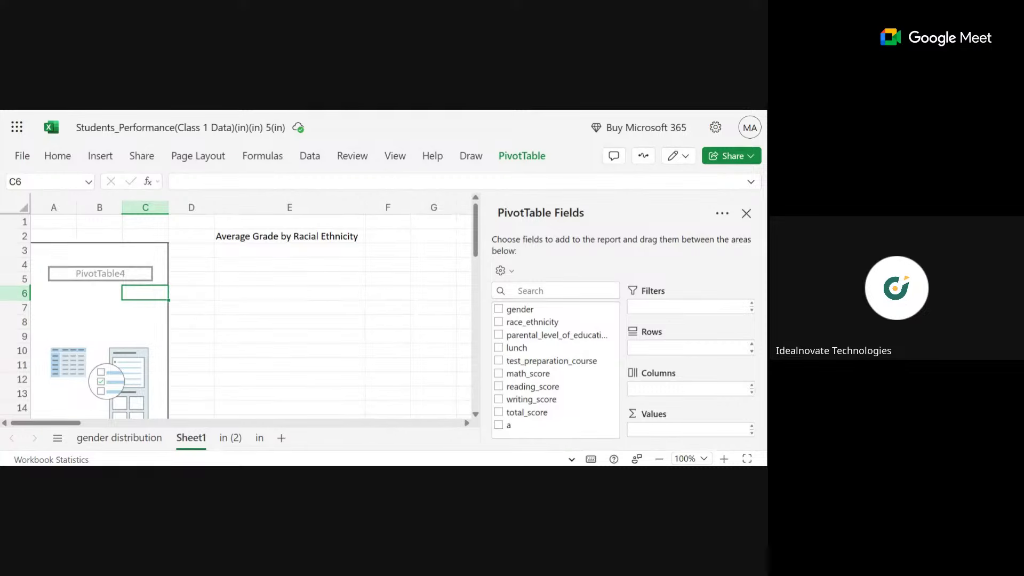
left_click(106, 265)
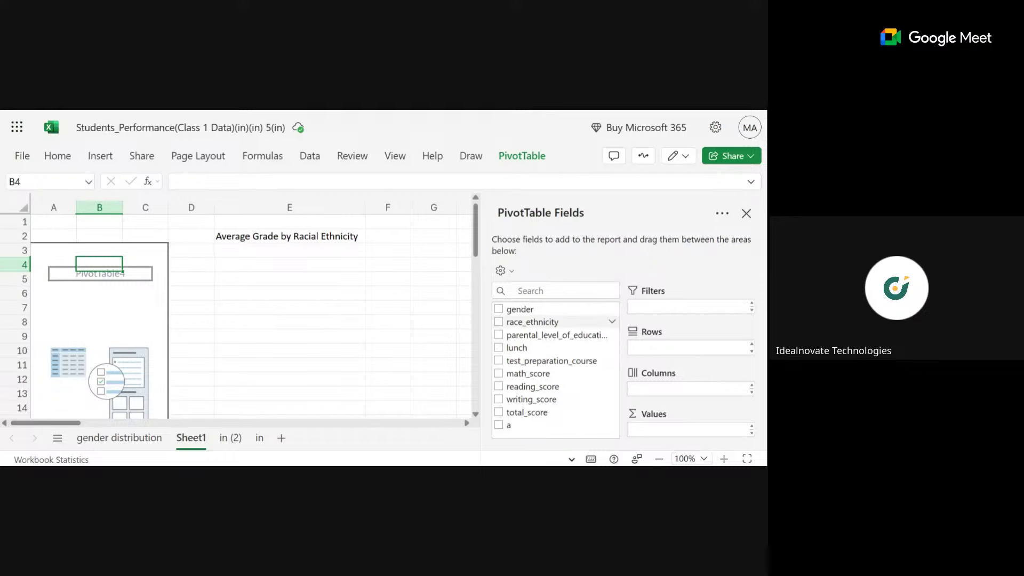
left_click(535, 325)
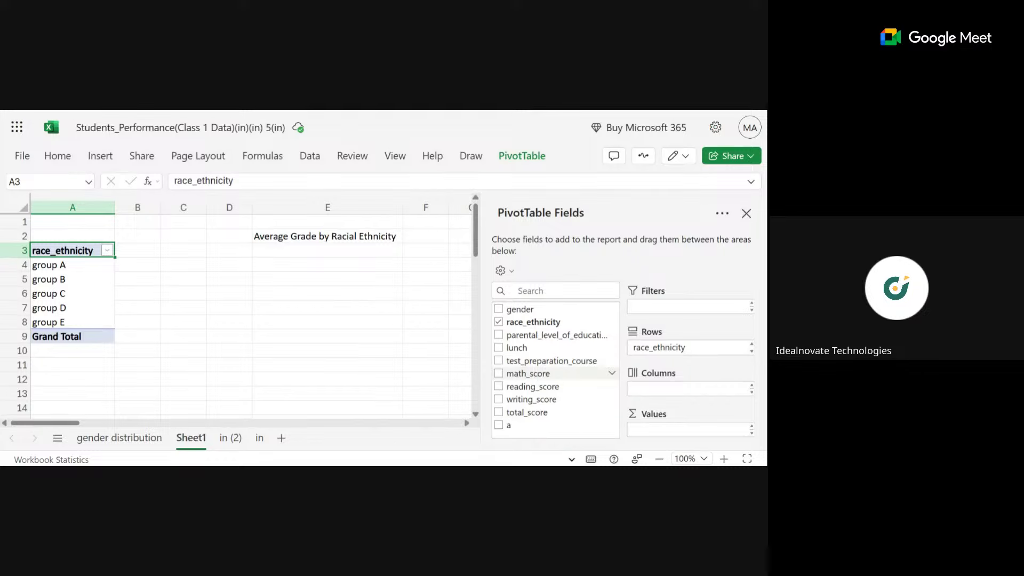
Add math_score as a value field of the PivotTable and summarize it by Average
left_click_drag(528, 374, 689, 429)
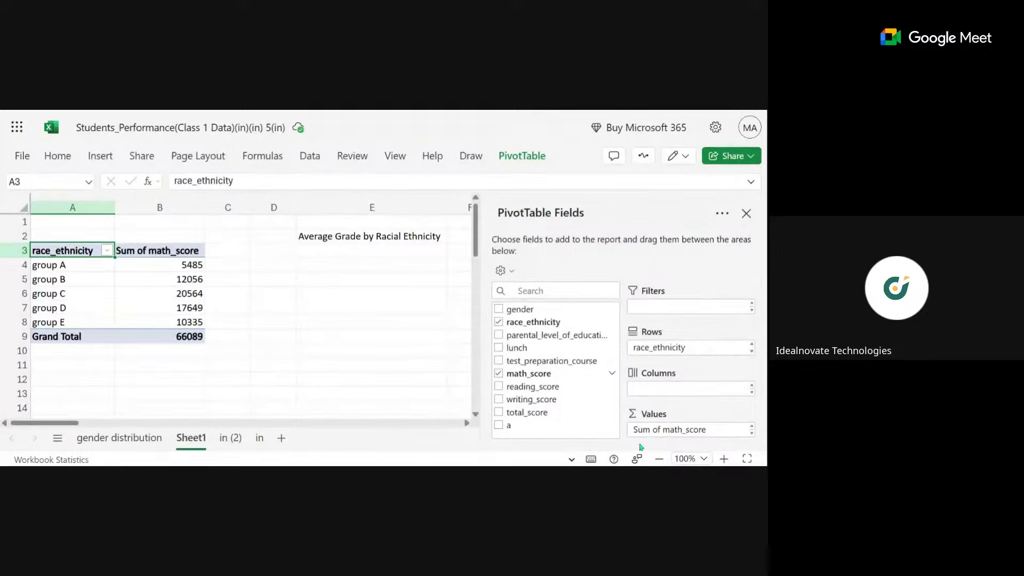
left_click(742, 430)
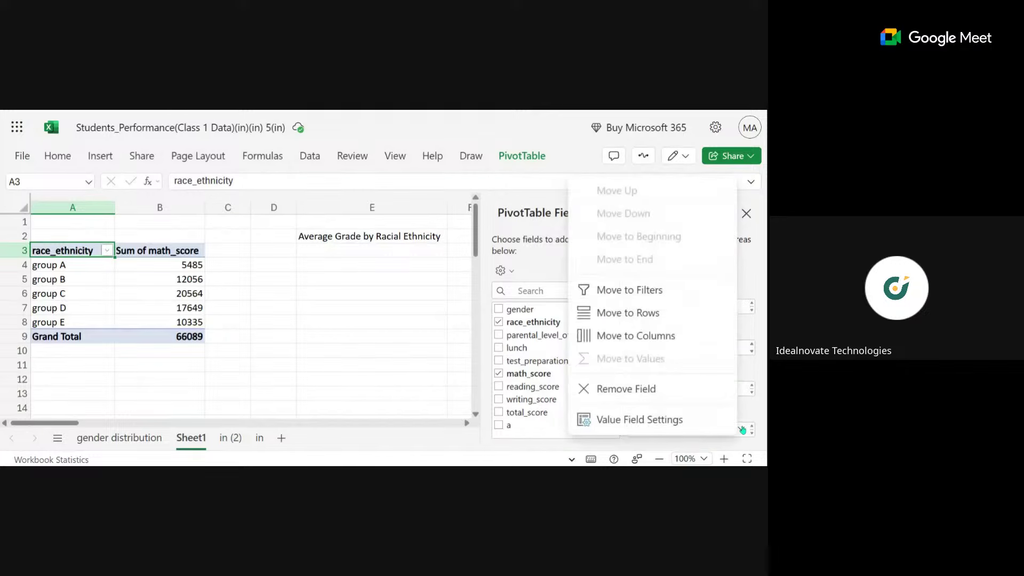
left_click(688, 426)
left_click(399, 342)
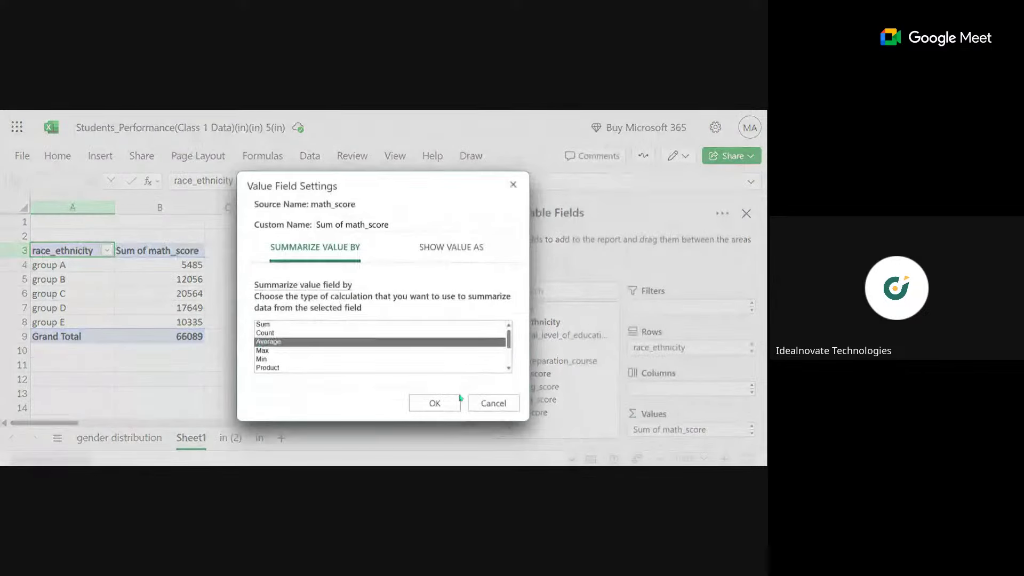
left_click(441, 405)
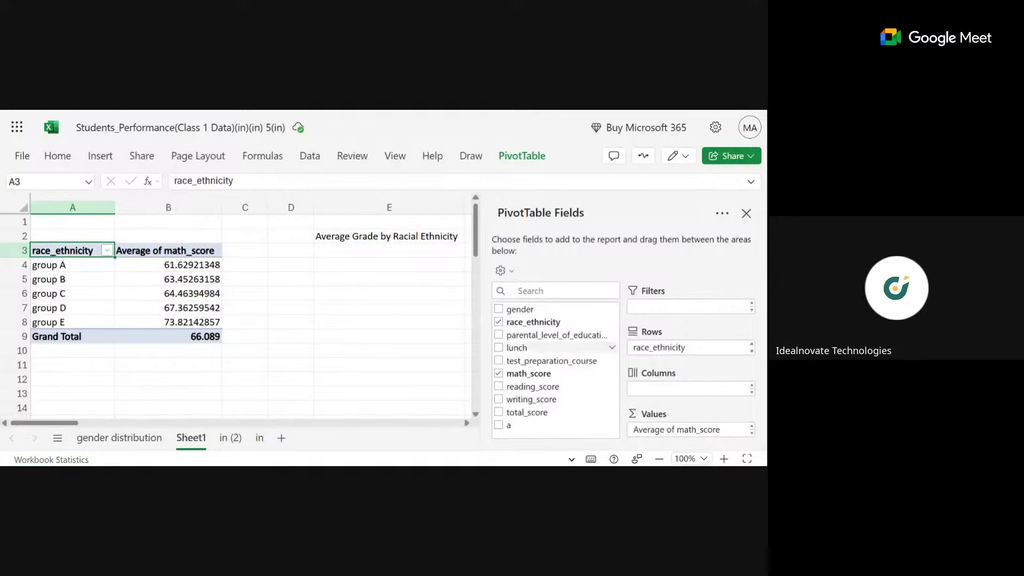
Use reading_score instead of math_score as the PivotTable's value field and summarize it by Average
left_click(499, 387)
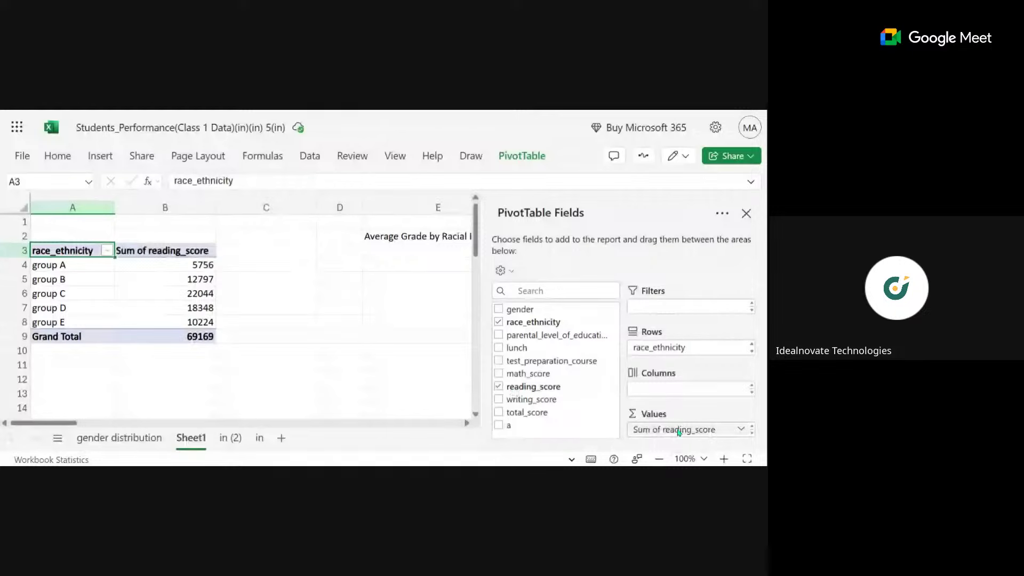
left_click(741, 430)
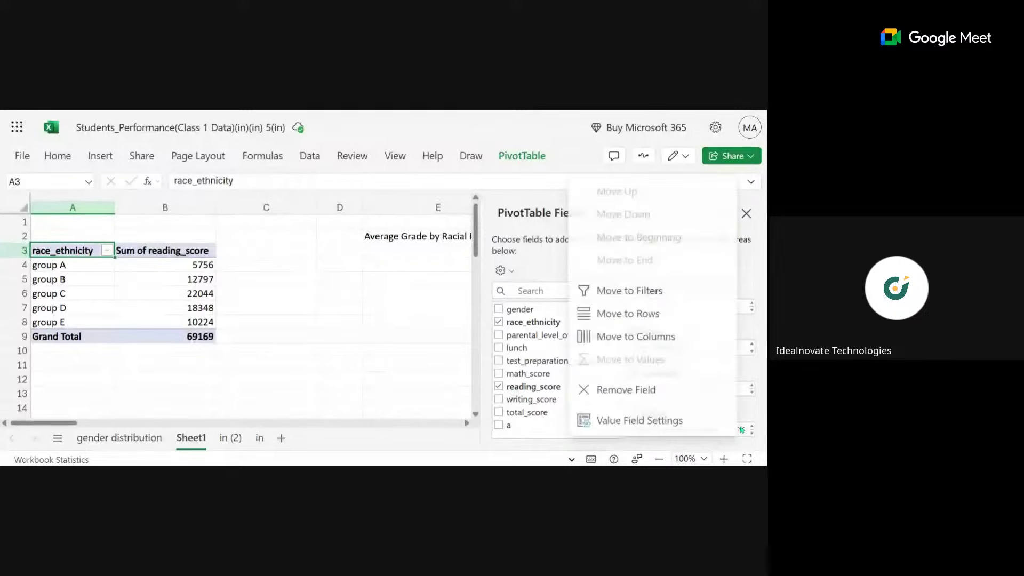
left_click(654, 421)
left_click(277, 338)
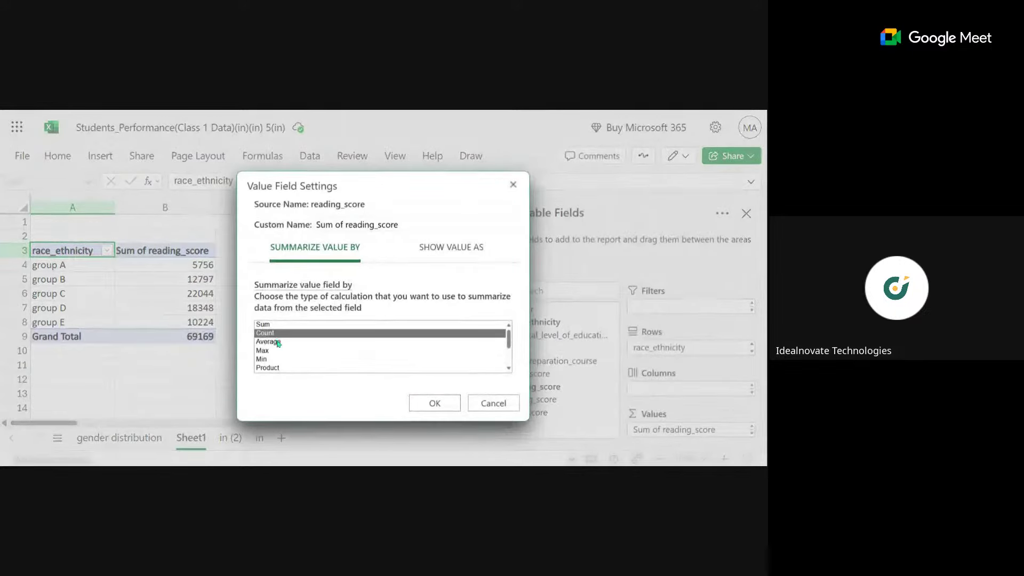
left_click(278, 343)
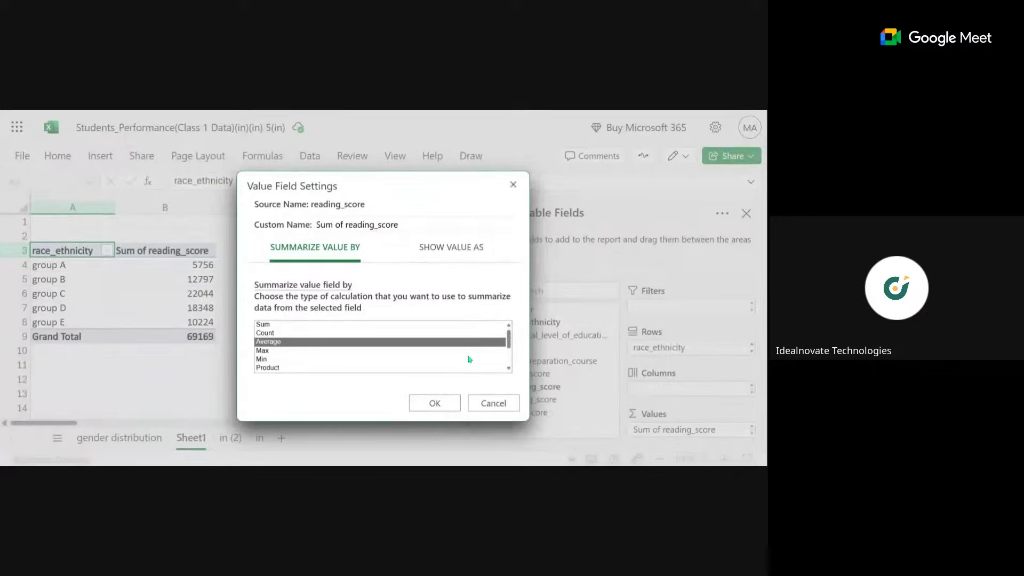
left_click(428, 405)
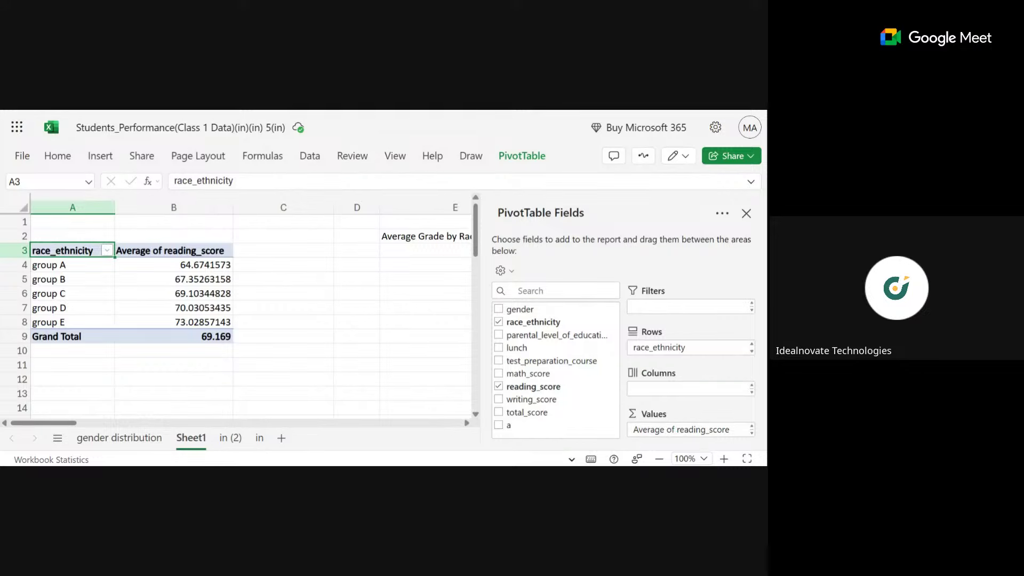
Remove reading_score from the PivotTable's values and add math_score in its place
left_click(730, 427)
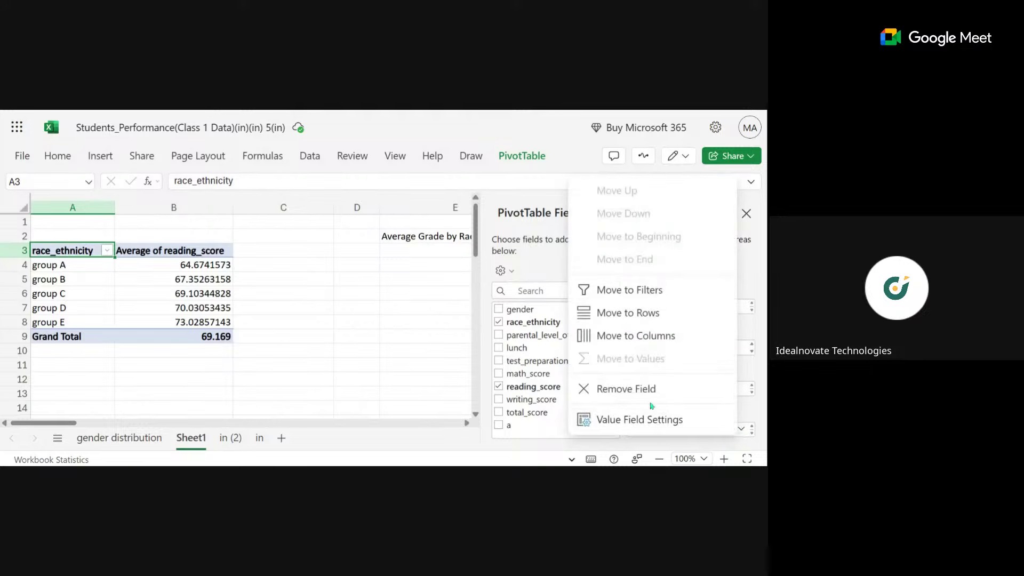
left_click(648, 391)
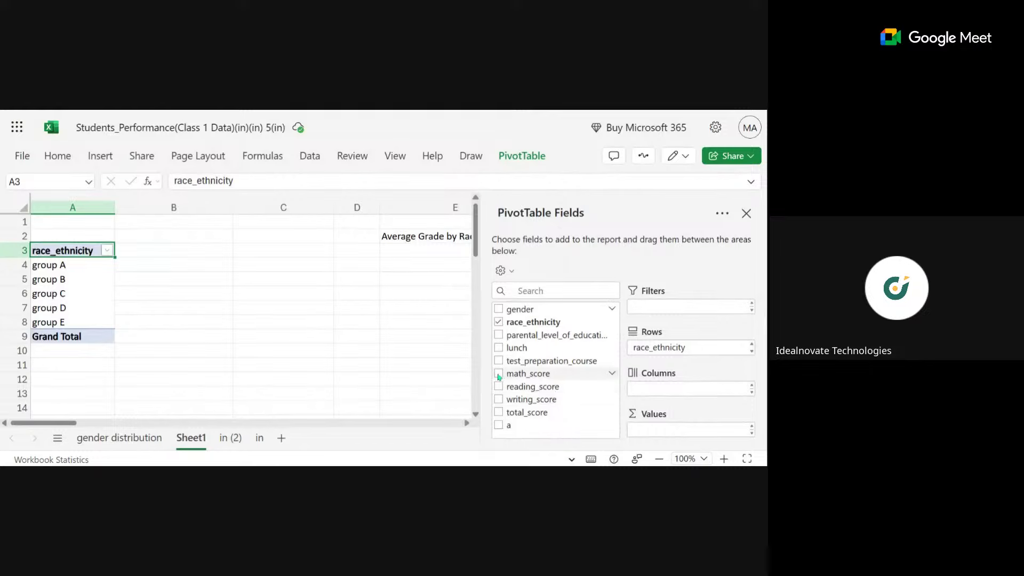
left_click_drag(528, 373, 671, 447)
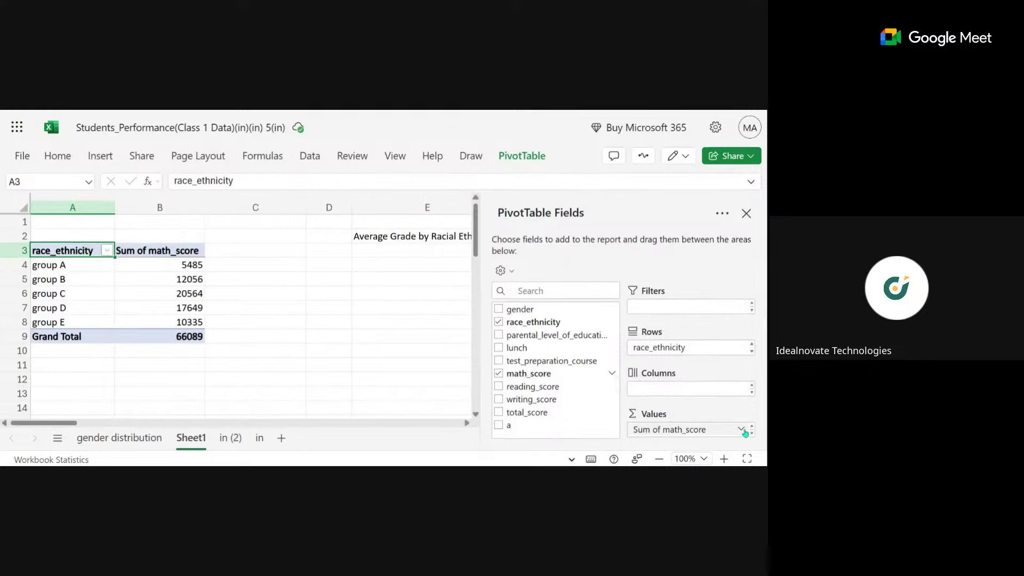
Replace math_score with total_score as the PivotTable's value field and summarize it by Average
left_click(742, 430)
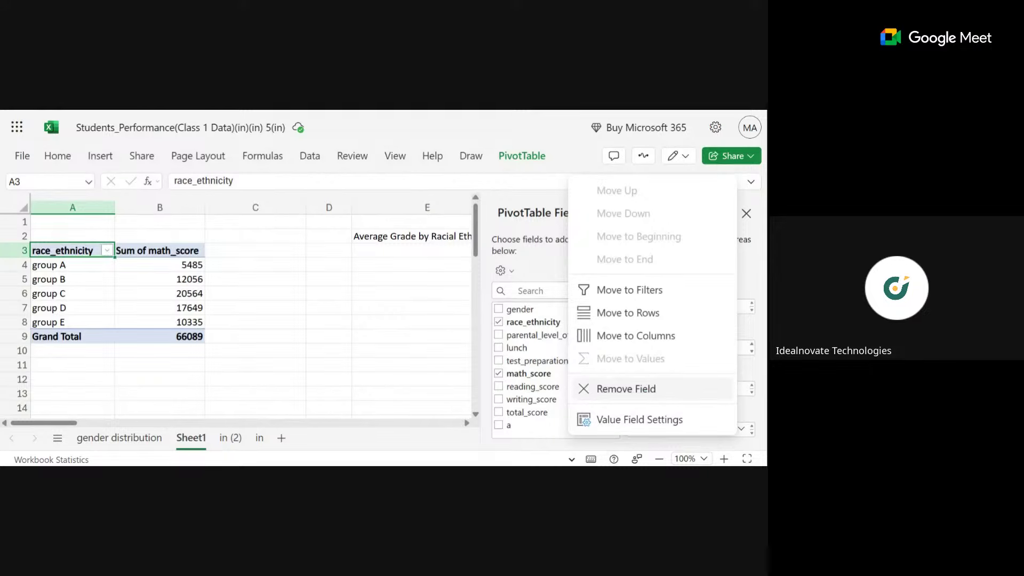
left_click(641, 389)
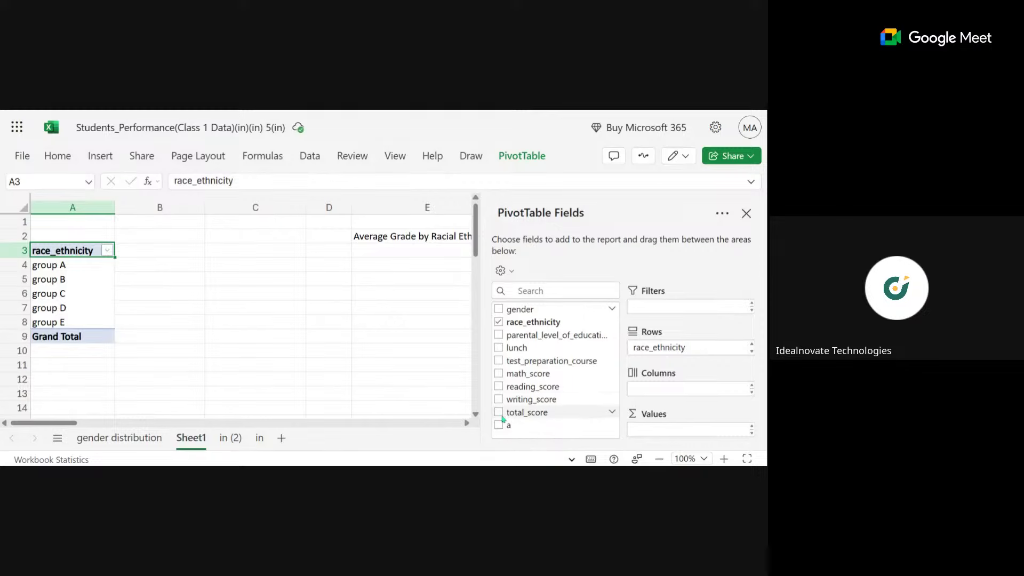
left_click_drag(516, 414, 661, 431)
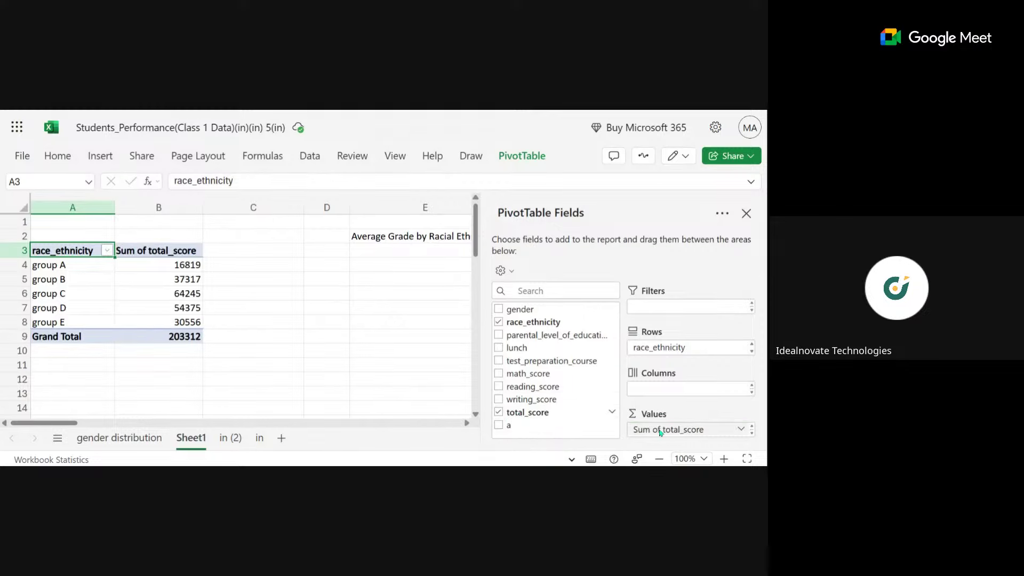
left_click(741, 429)
left_click(685, 415)
left_click(462, 341)
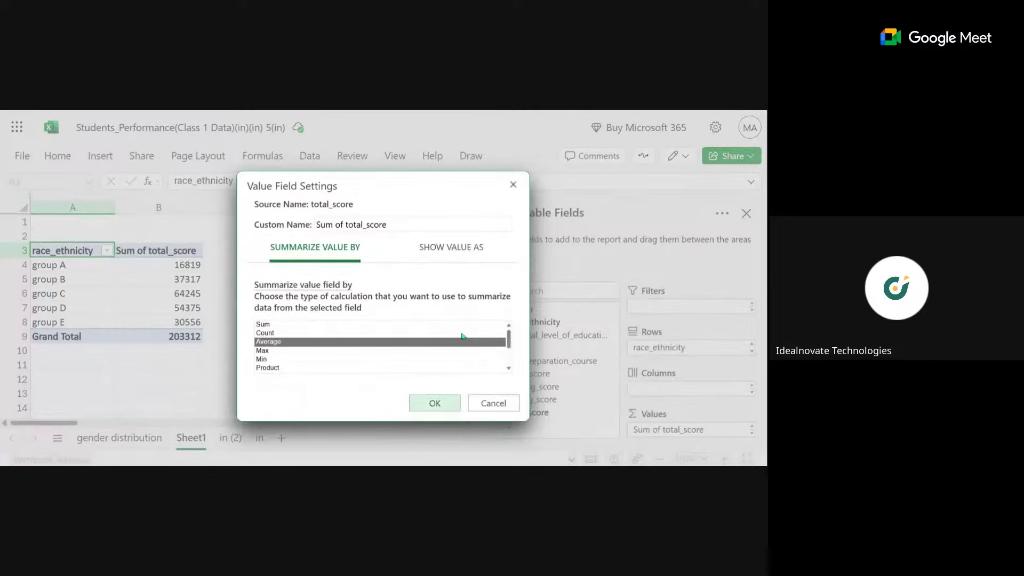
left_click(435, 403)
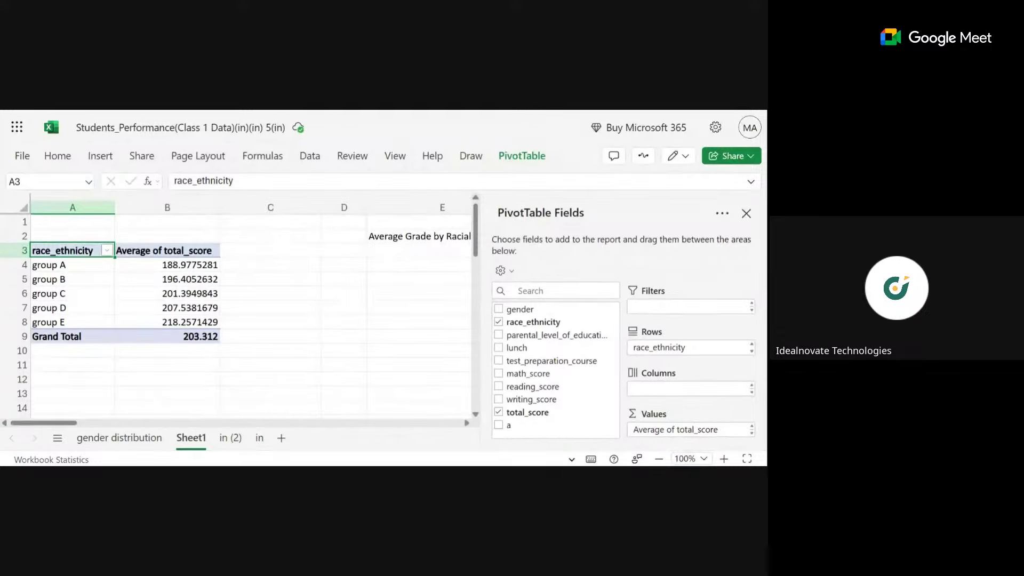
Rename Sheet1 to "grade by racial ethnicity"
left_click(122, 447)
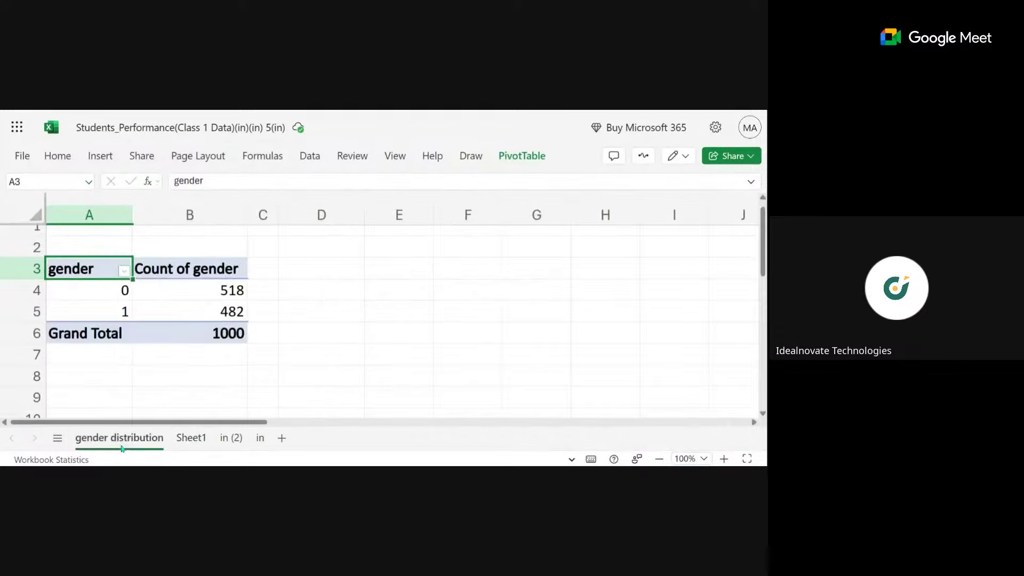
left_click(194, 439)
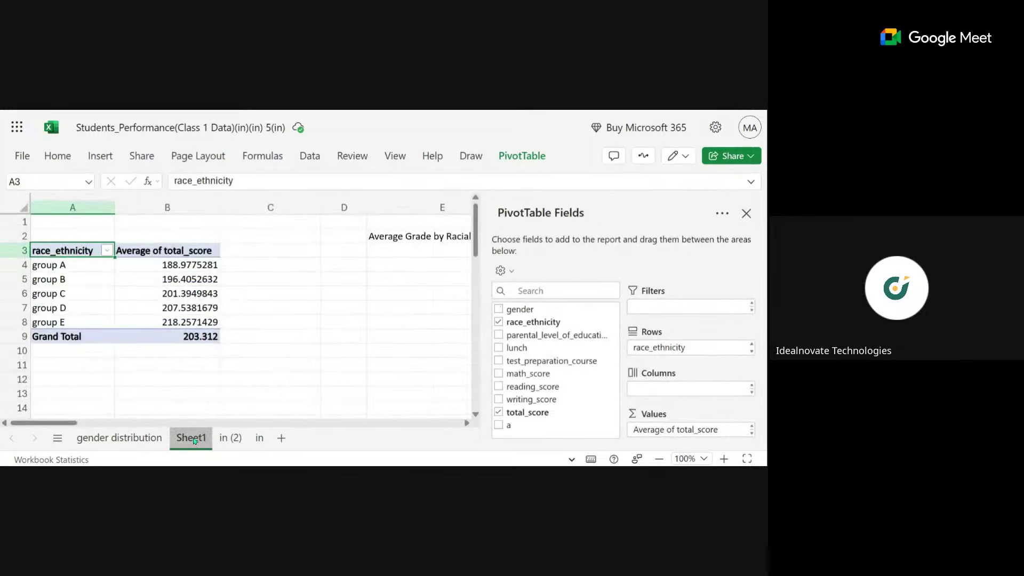
double_click(194, 441)
double_click(271, 277)
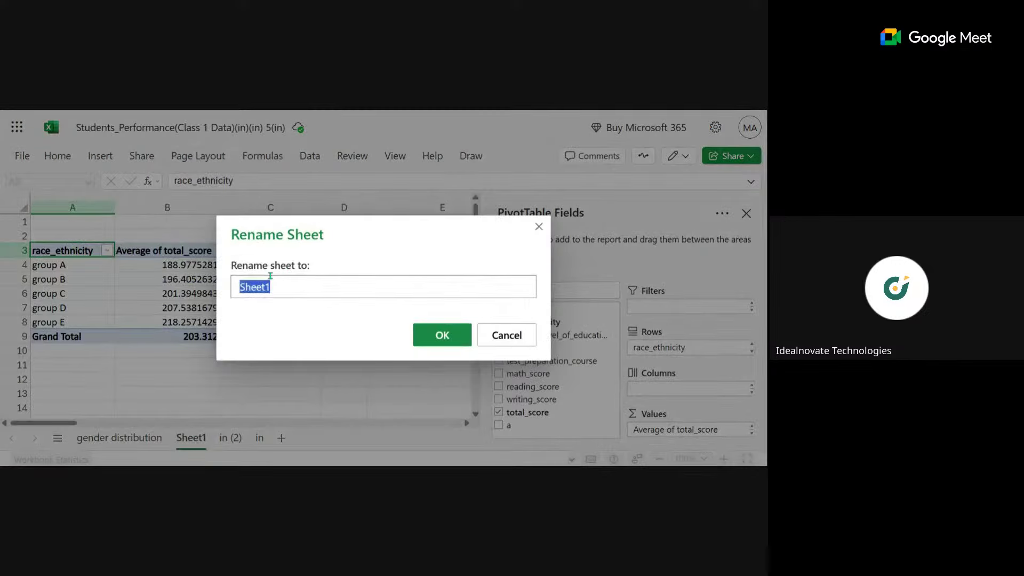
type("grade by race")
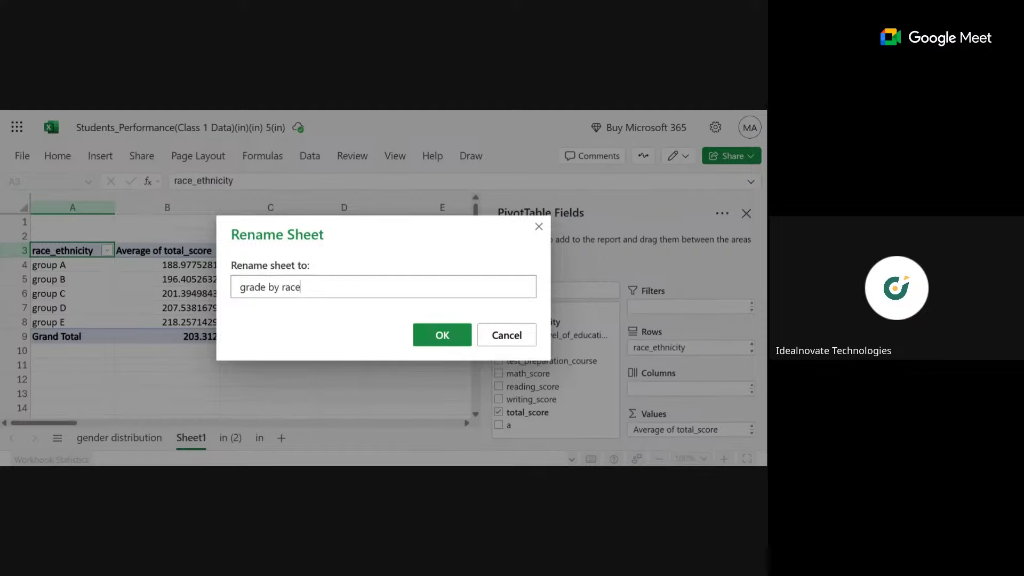
key("BackSpace")
type("ial ethnicity")
key("Return")
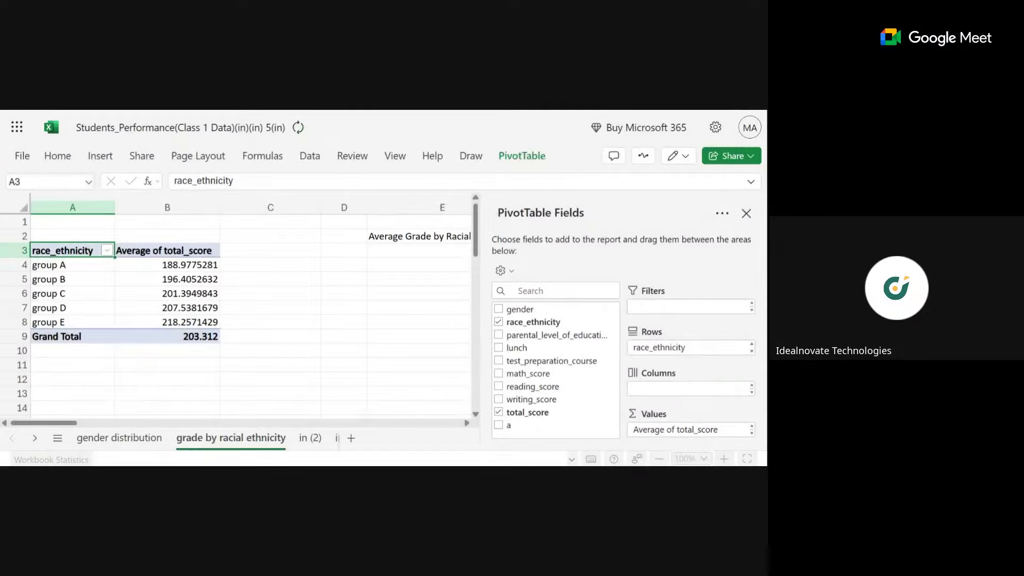
Switch to the gender distribution sheet and examine its gender counts alongside the example bar chart of student numbers per period
left_click(106, 436)
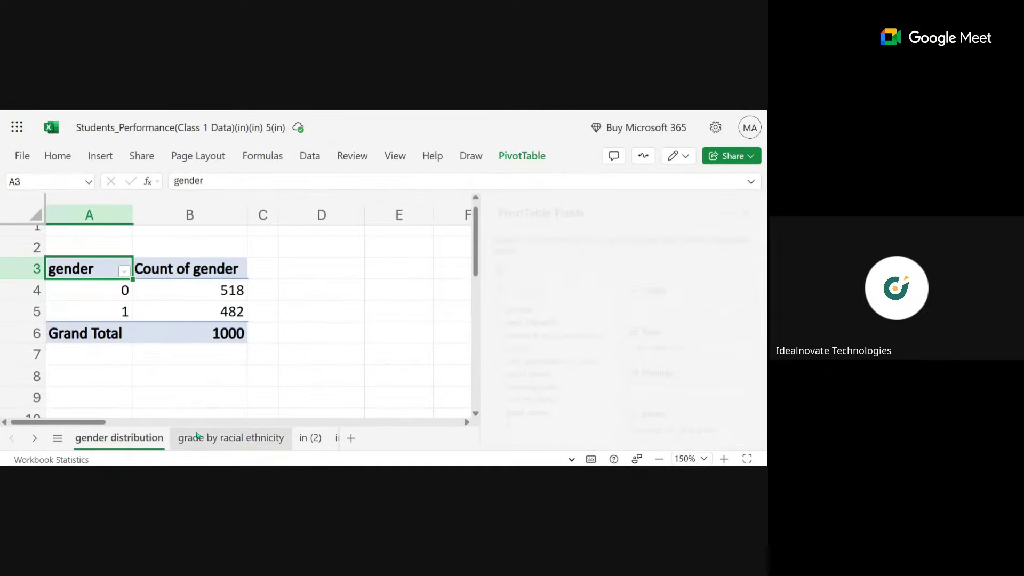
left_click(198, 437)
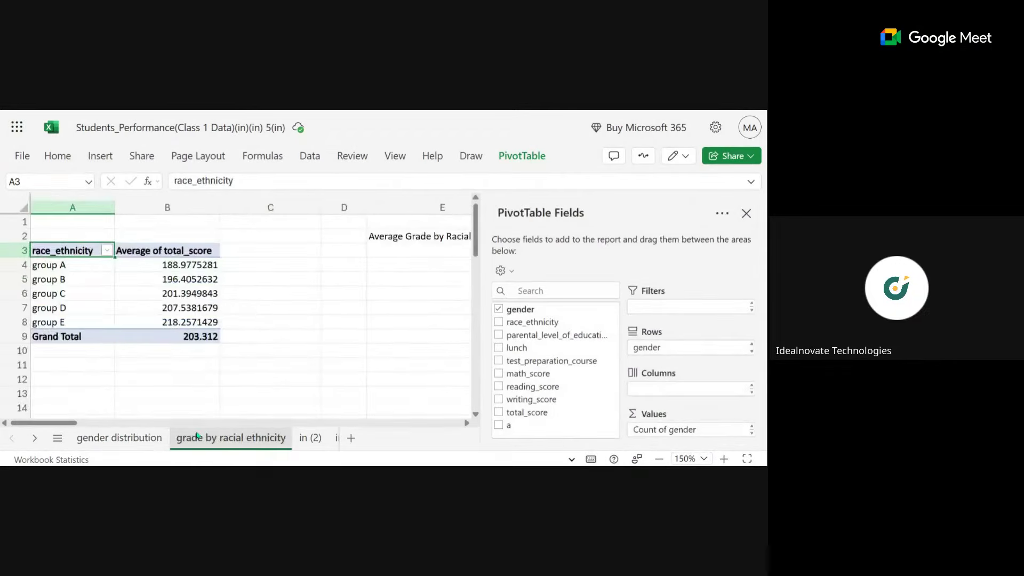
left_click(116, 443)
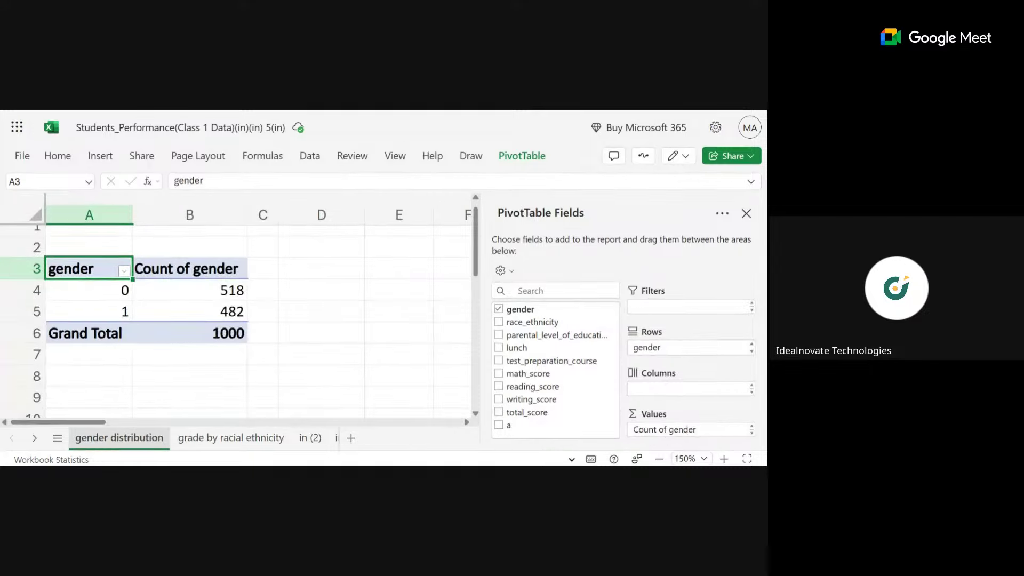
left_click(167, 313)
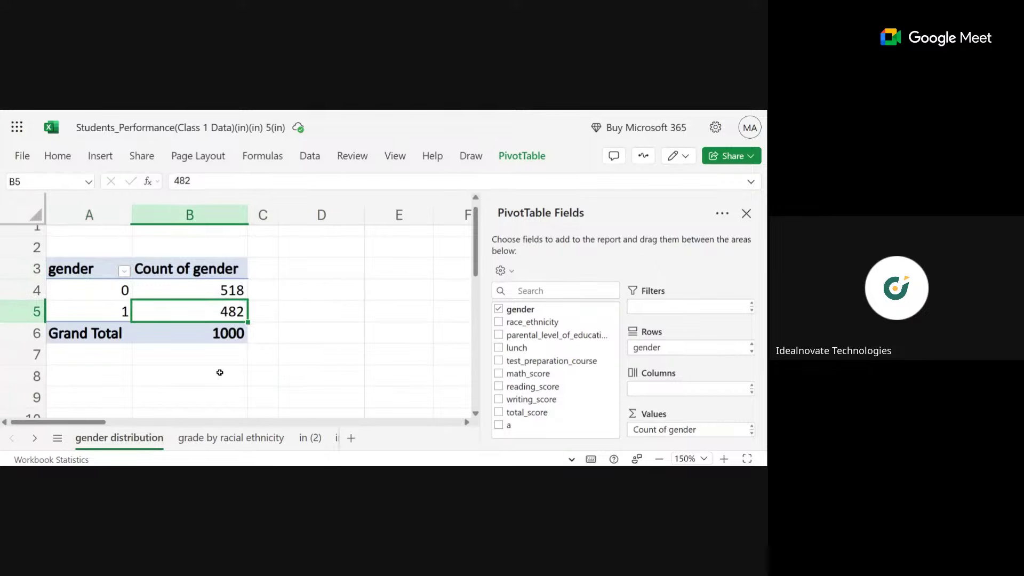
left_click(80, 311)
left_click(170, 272)
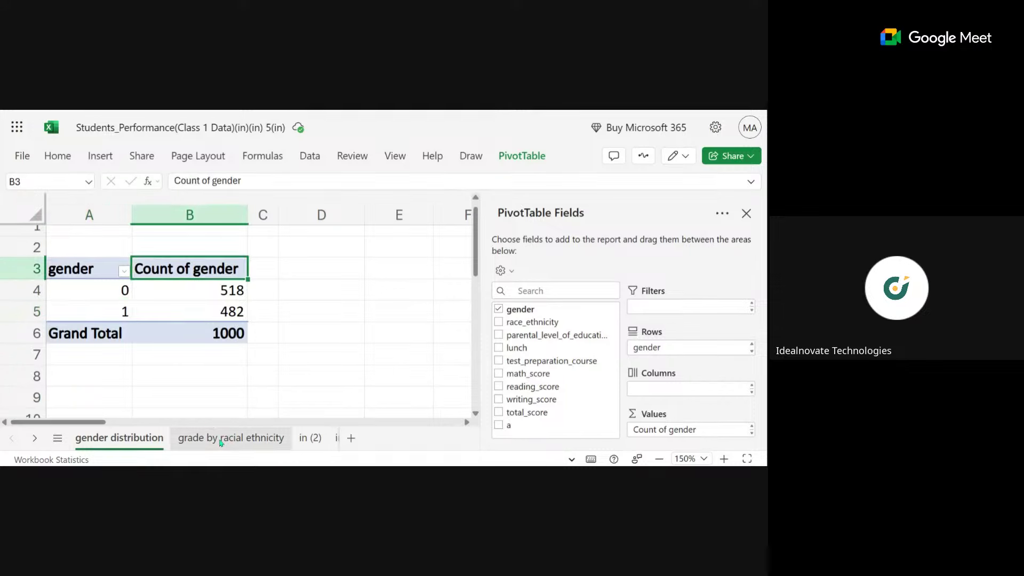
left_click(169, 317)
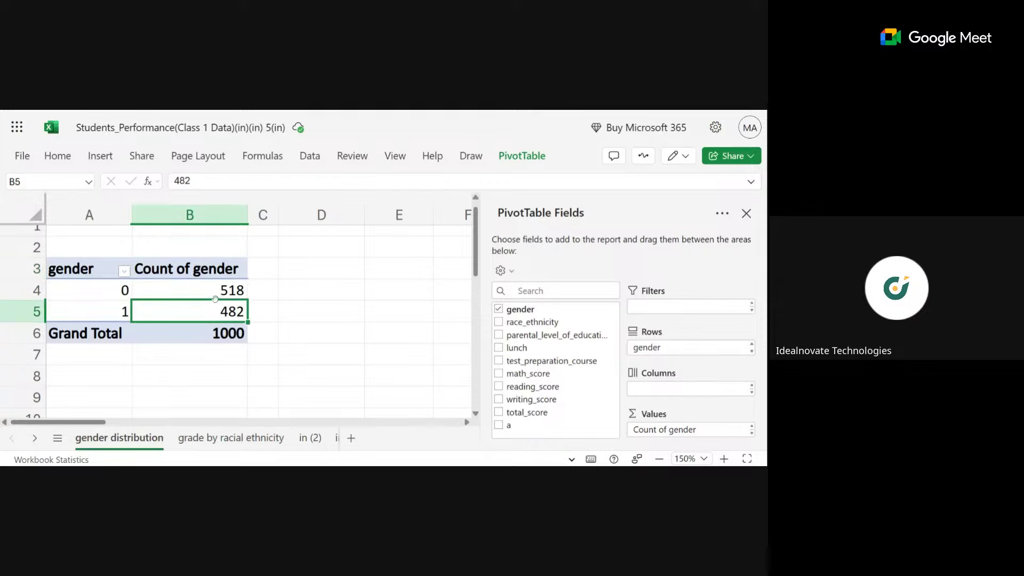
left_click(205, 292)
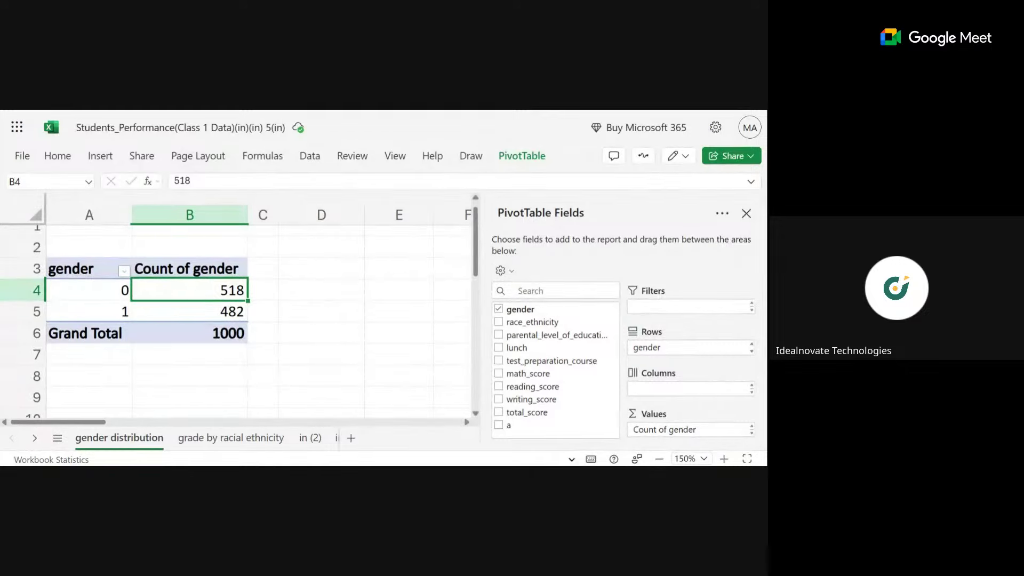
left_click(201, 317)
key("alt+Tab")
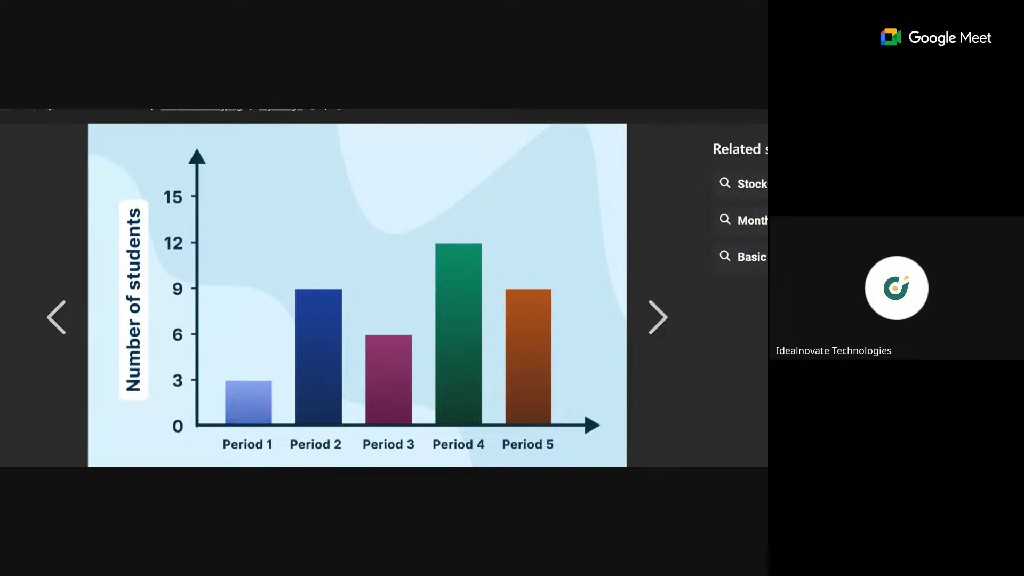
key("alt+Tab")
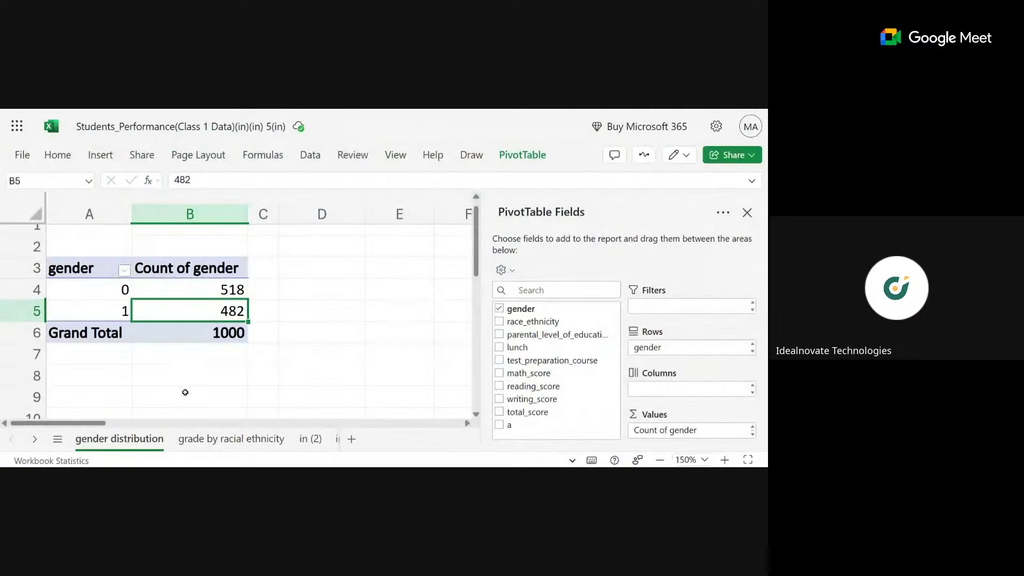
Go through the gender categories, their counts and the grand total in the gender PivotTable
left_click(88, 293)
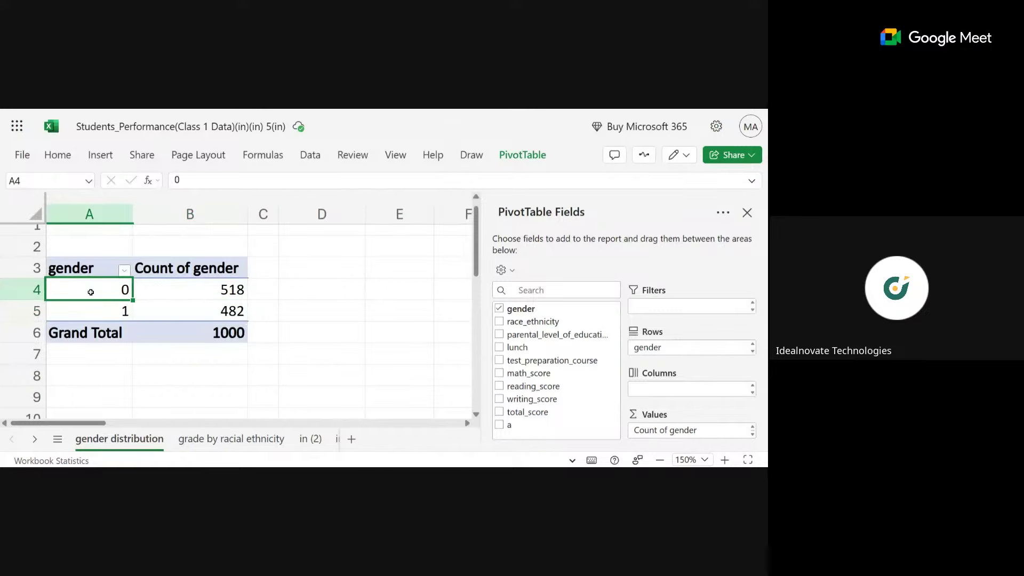
left_click(101, 271)
left_click(134, 295)
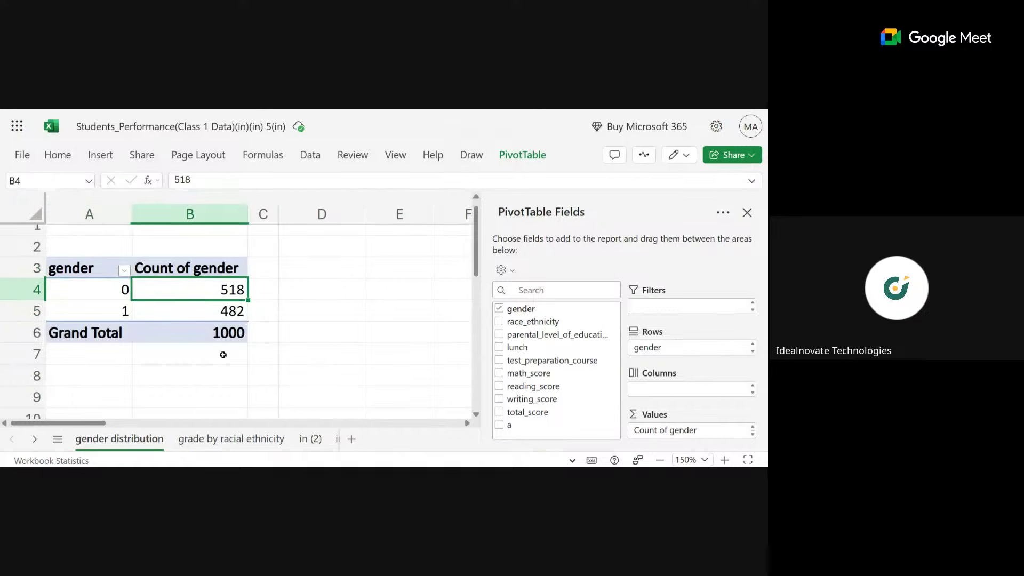
left_click(93, 295)
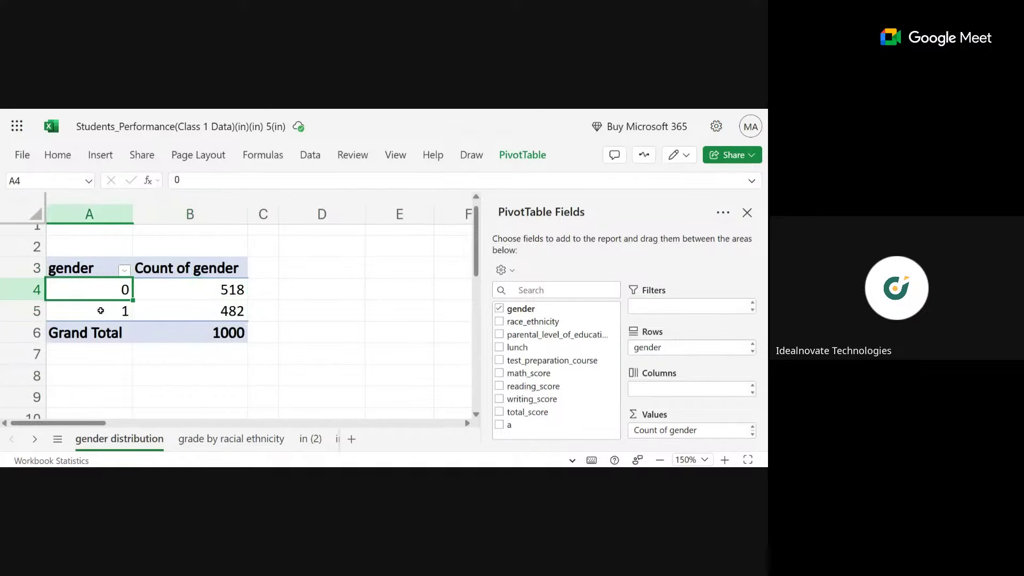
left_click(90, 273)
left_click(92, 291)
left_click(89, 307)
left_click(170, 296)
left_click(180, 309)
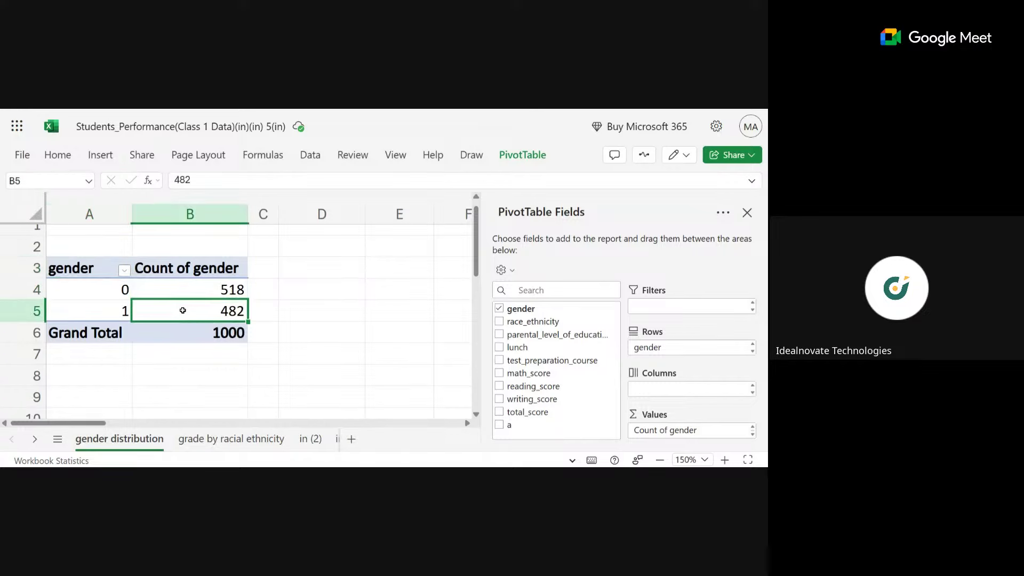
left_click(190, 328)
Try to insert a table from the count cell of gender 0 in the PivotTable
left_click(190, 289)
left_click(100, 155)
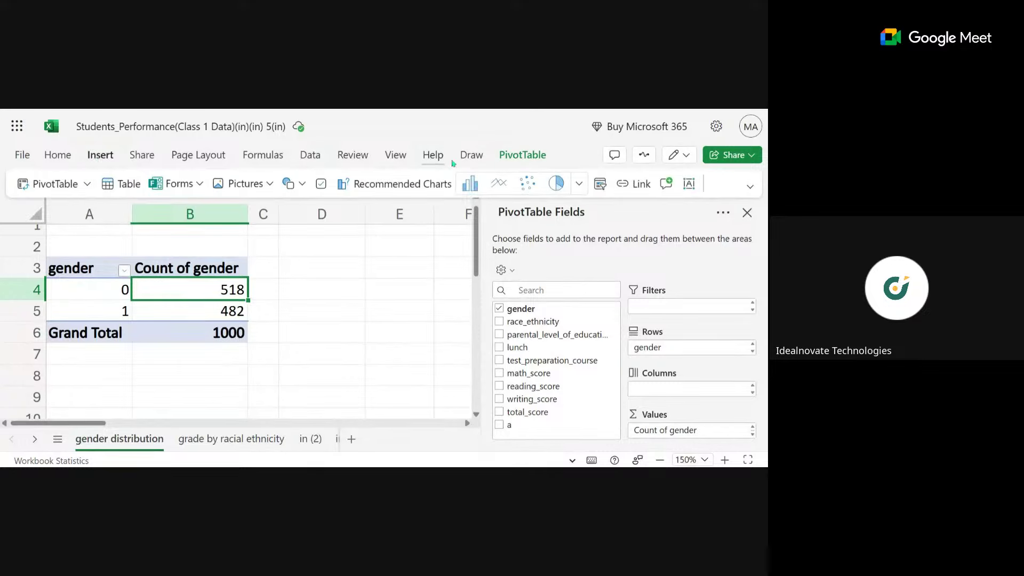
left_click(518, 155)
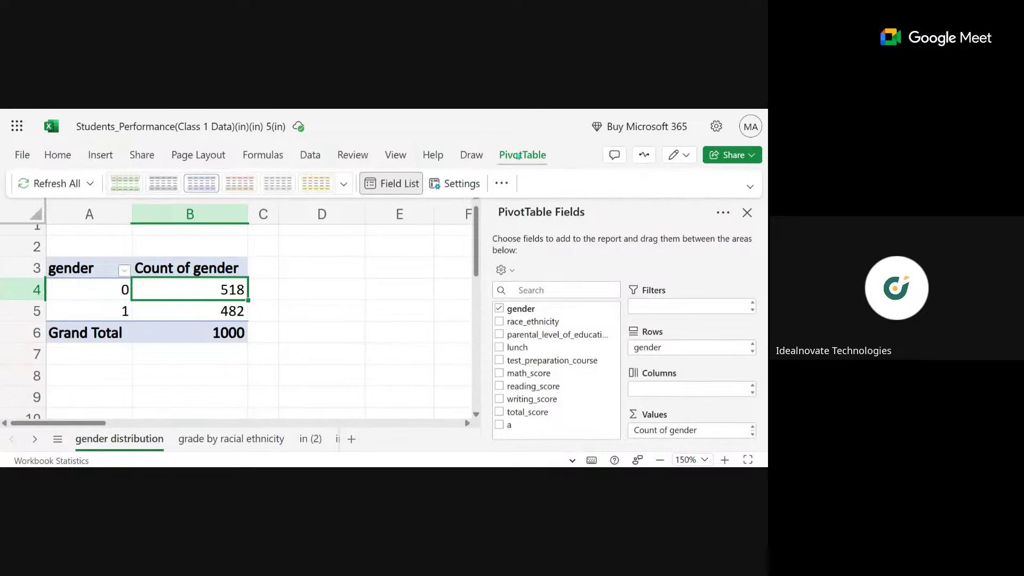
left_click(101, 154)
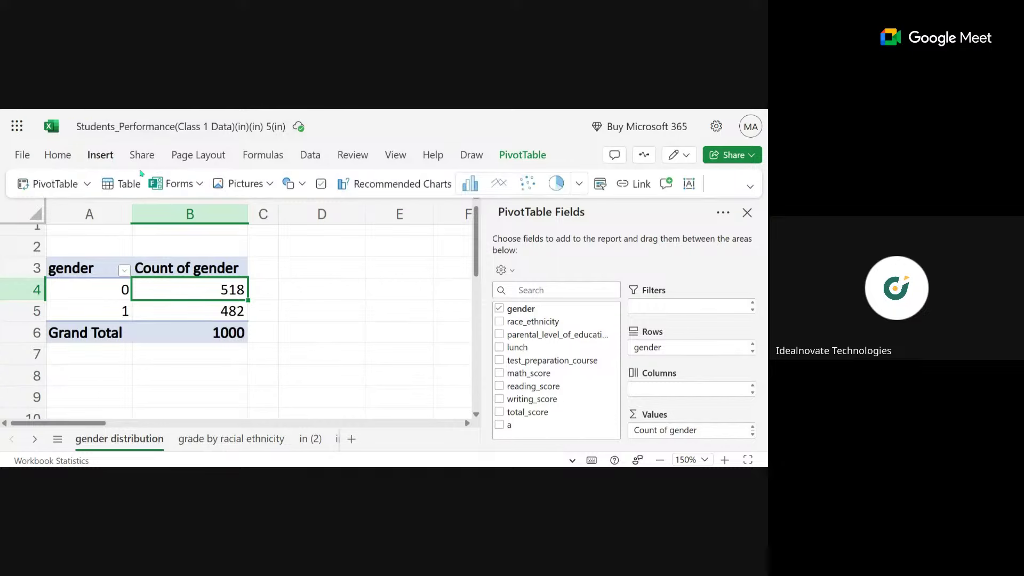
left_click(140, 179)
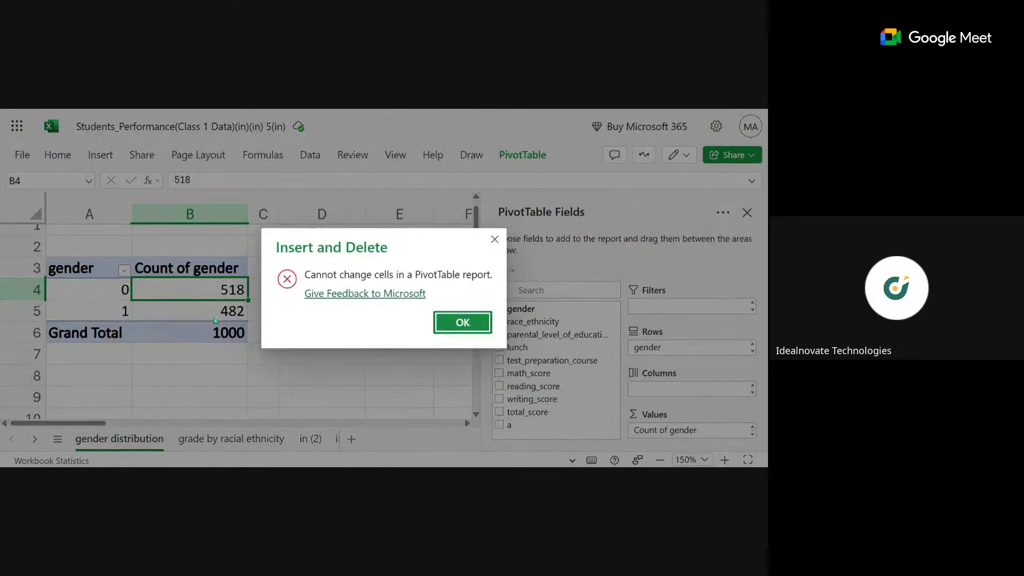
left_click(494, 239)
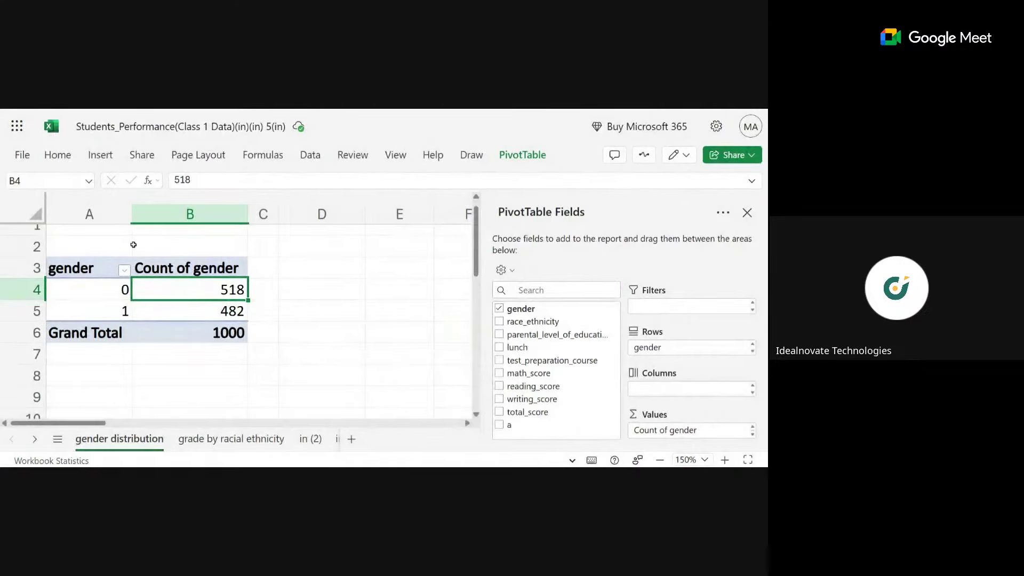
left_click(178, 265)
left_click(182, 303)
left_click(99, 155)
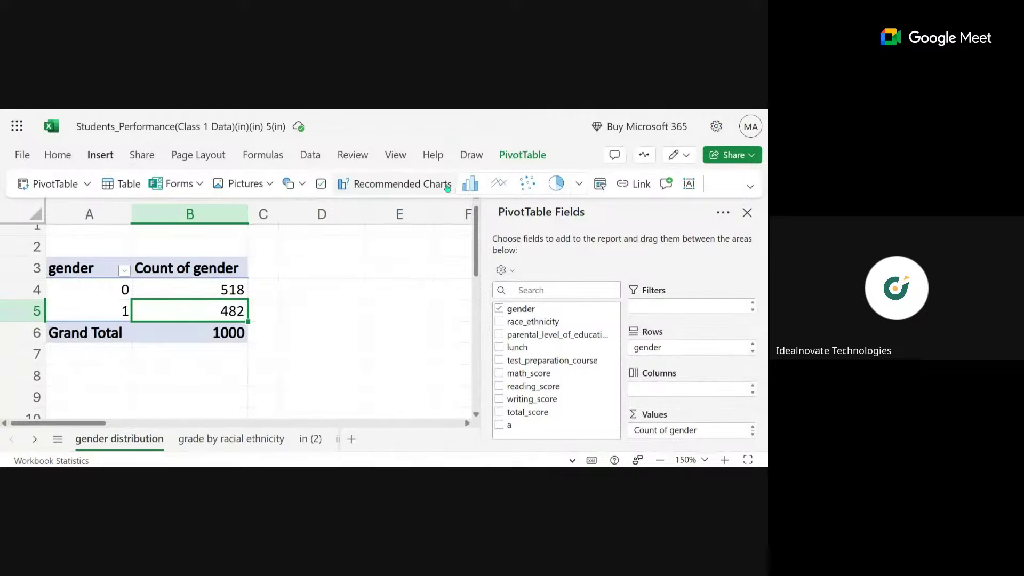
left_click(578, 185)
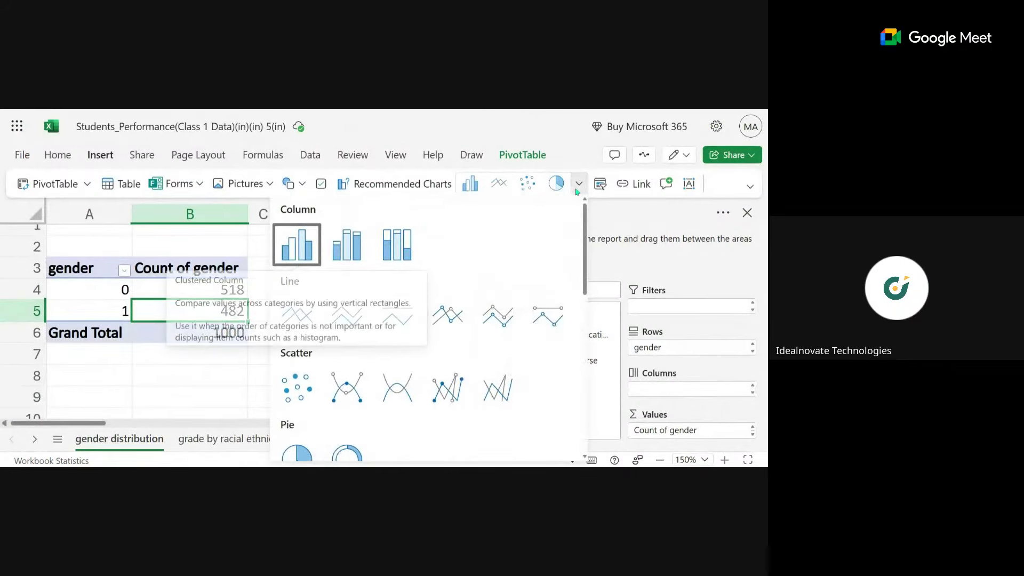
scroll(421, 304, "down", 3)
scroll(421, 304, "up", 3)
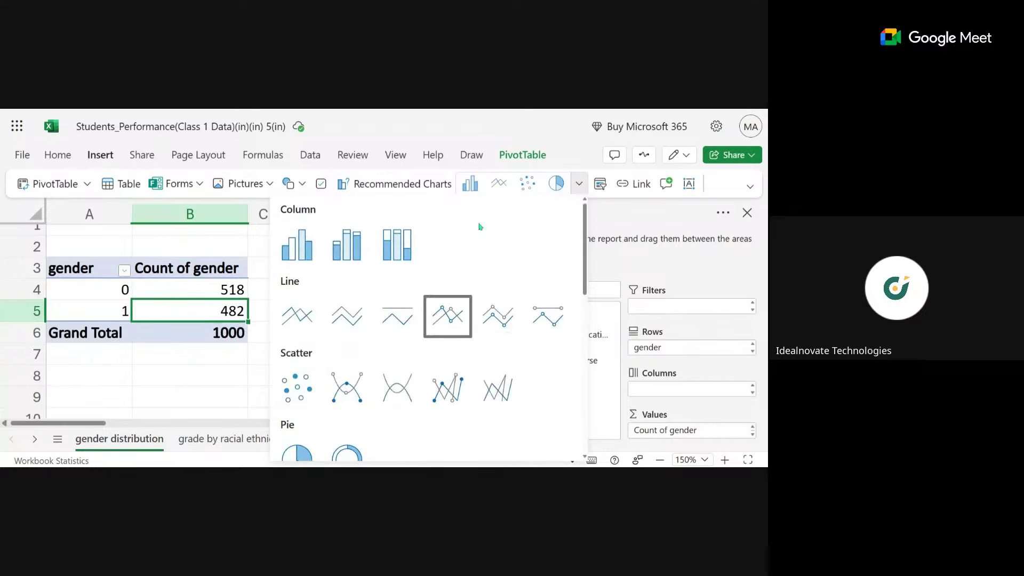
left_click(544, 132)
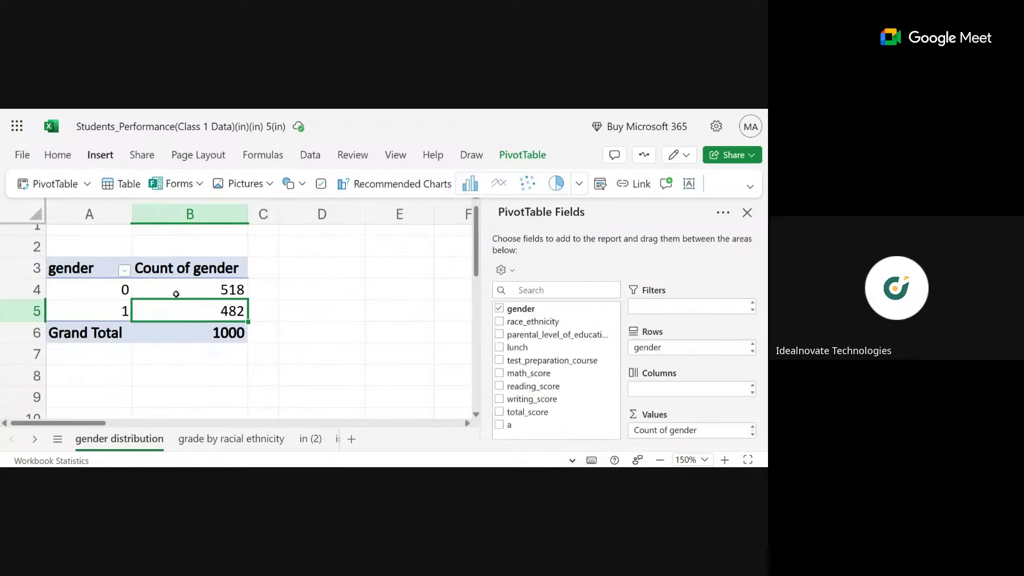
Insert a clustered column chart based on the gender count PivotTable
left_click(176, 294)
left_click(106, 161)
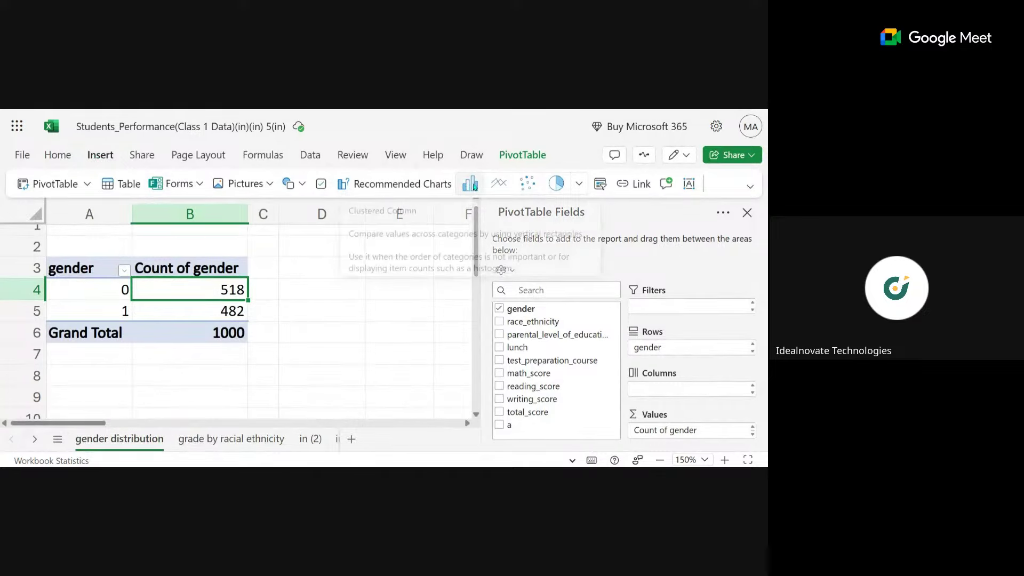
left_click(579, 185)
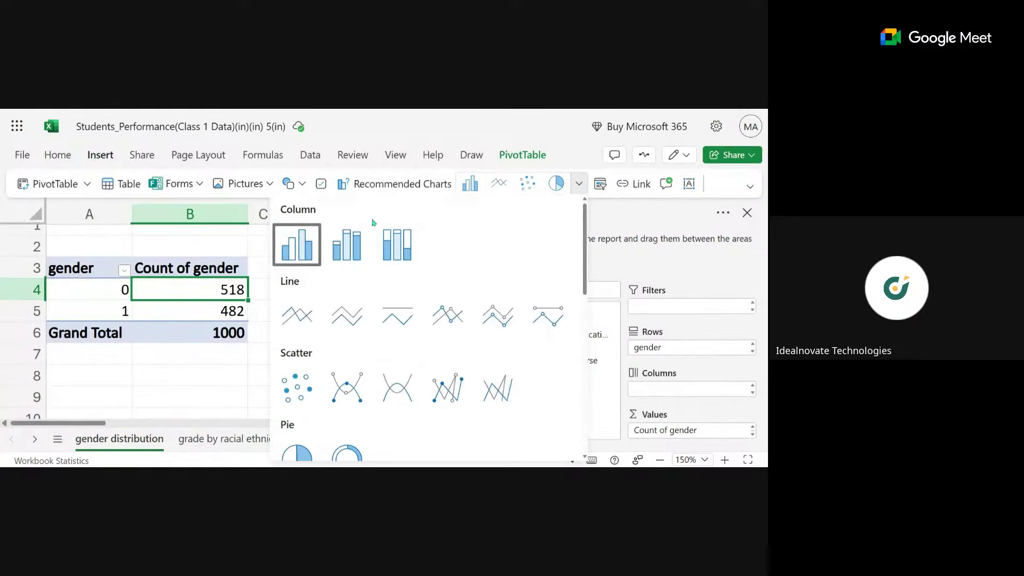
left_click(289, 235)
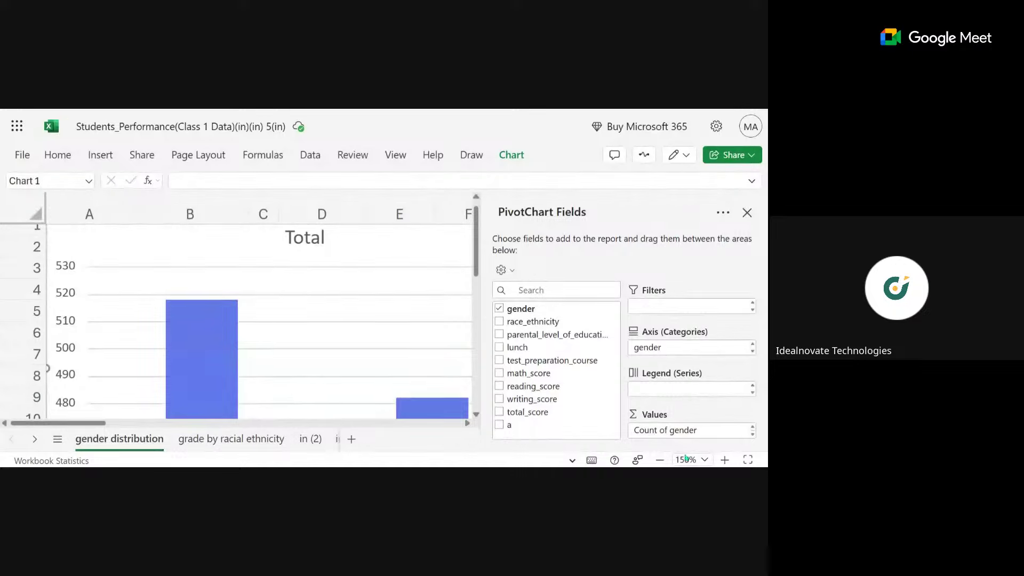
Delete the clustered column chart that covers the gender count PivotTable
left_click(659, 460)
left_click(660, 459)
left_click(660, 460)
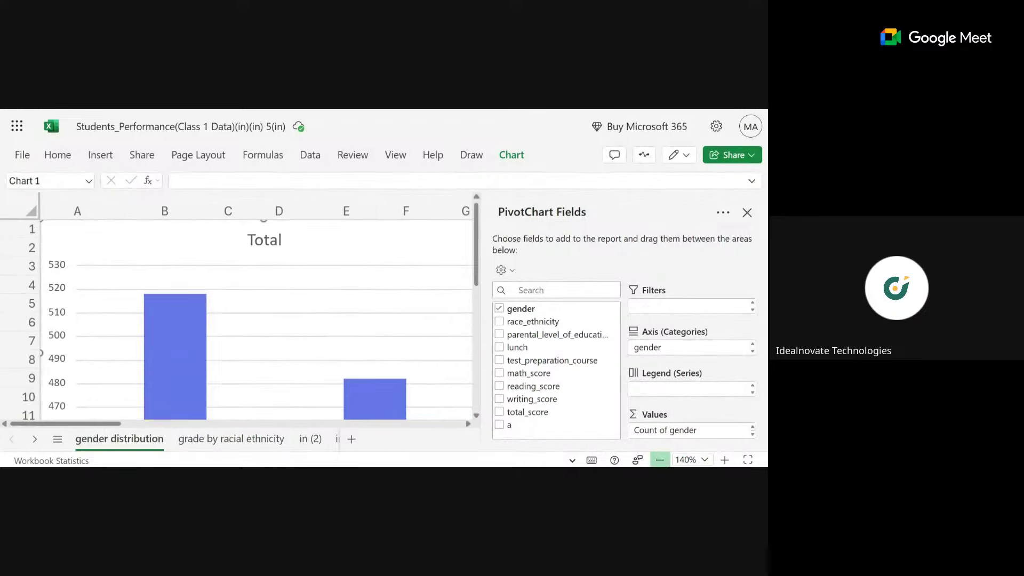
left_click(660, 459)
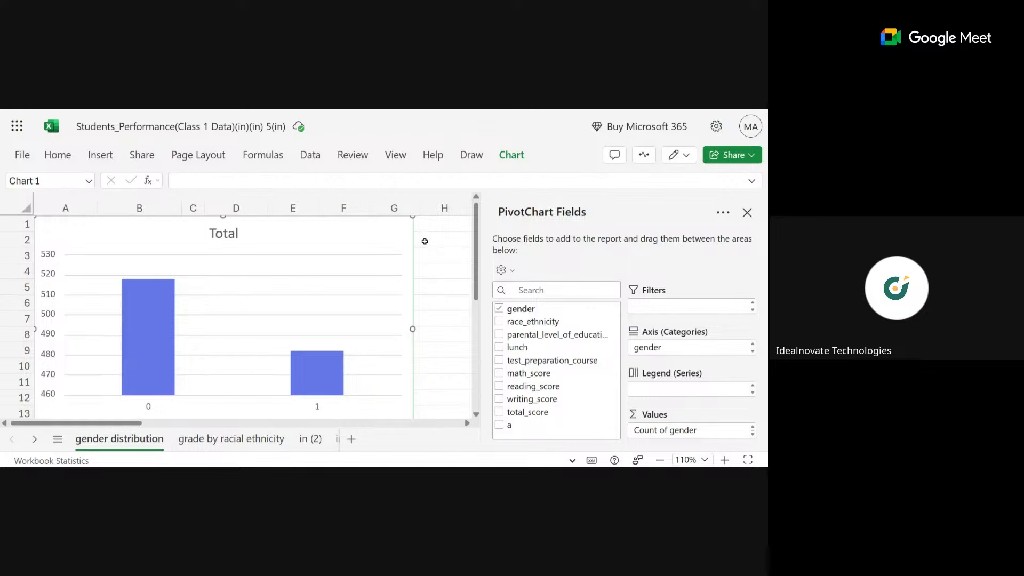
key("Delete")
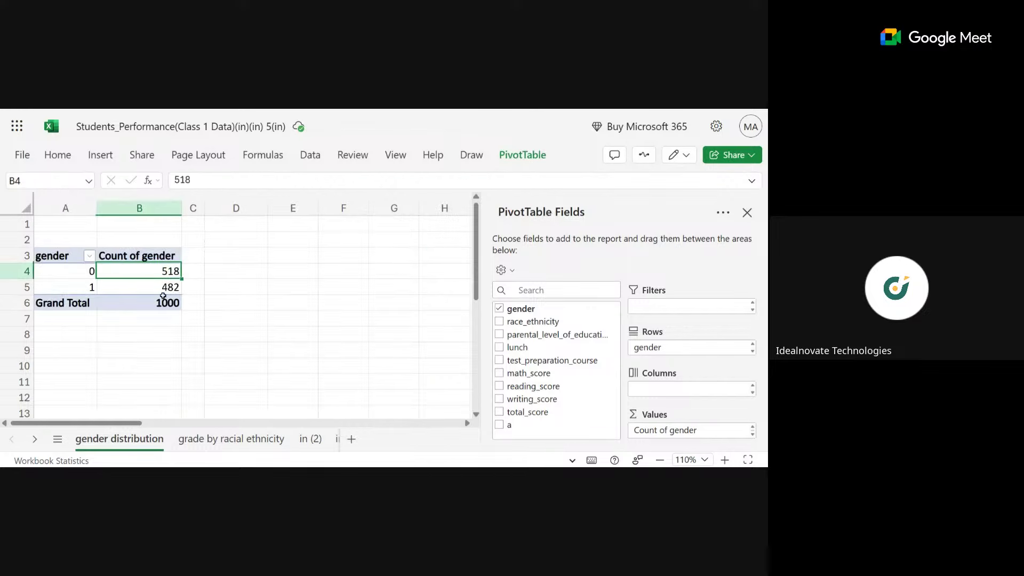
Try a clustered column chart of the gender counts over the PivotTable and remove it again
left_click(163, 299)
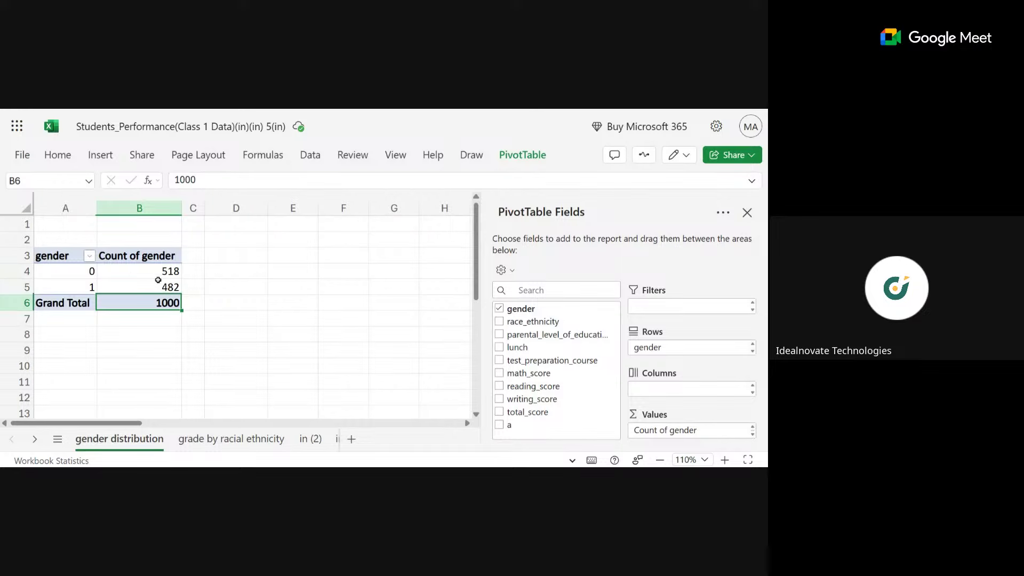
left_click(158, 281)
left_click(92, 157)
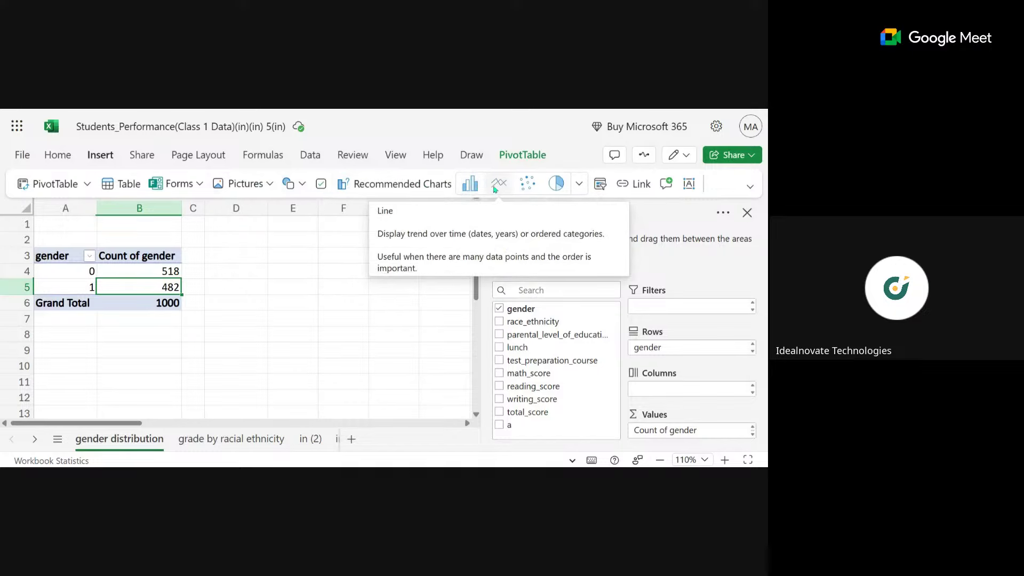
left_click(576, 185)
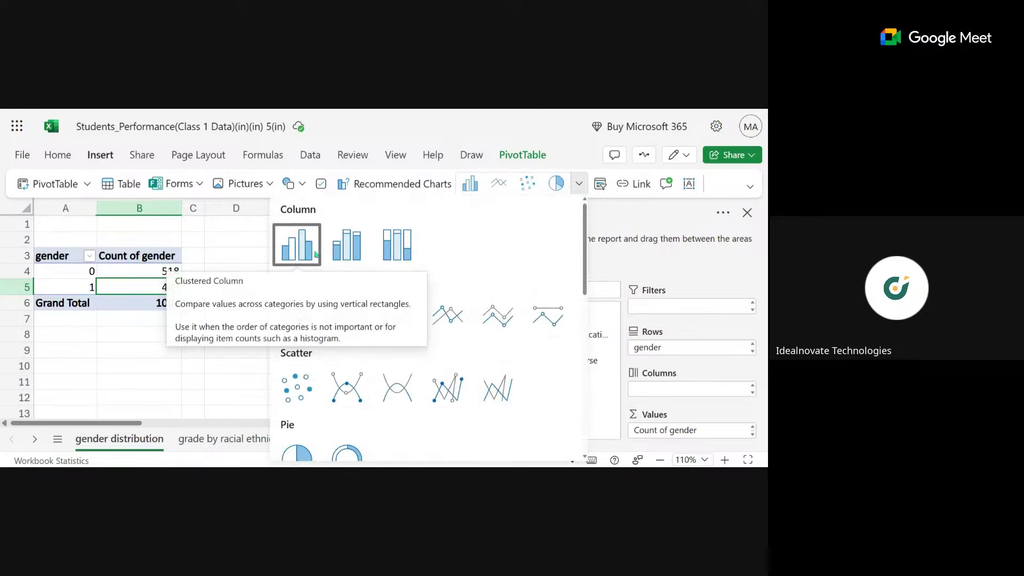
left_click(297, 253)
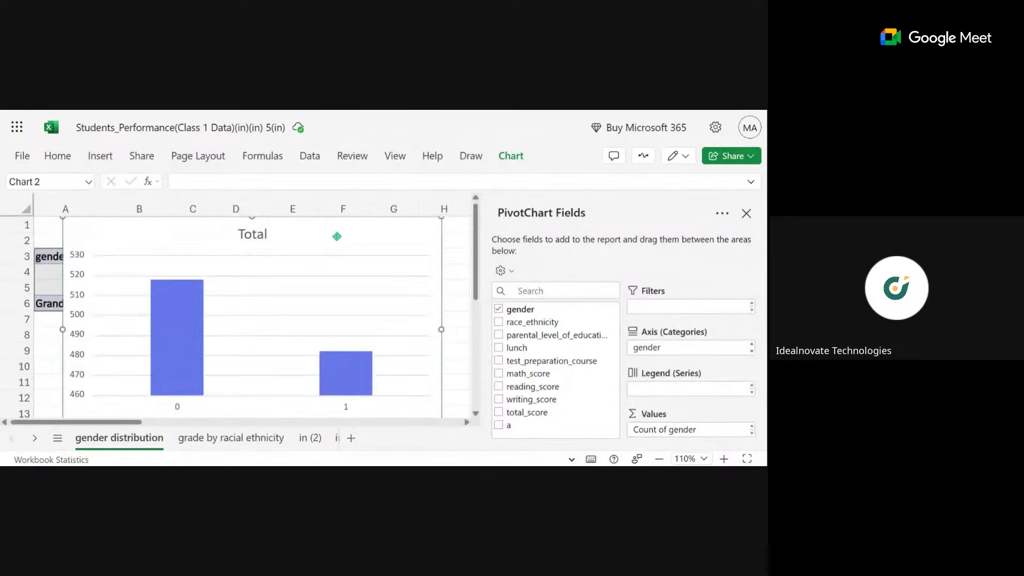
key("Delete")
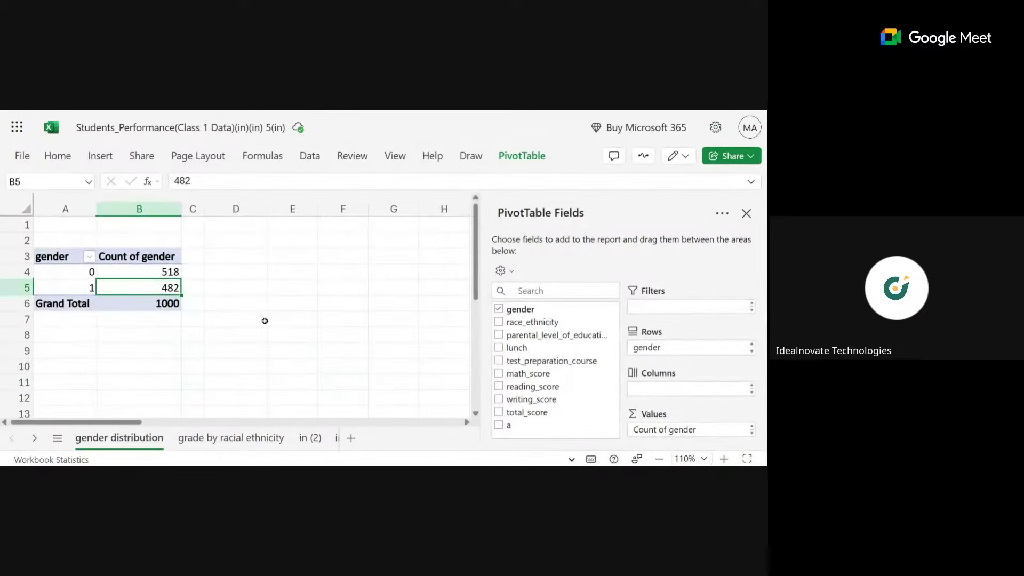
Insert a clustered column chart from the count cell of gender 1, inspect its two bars and delete it
left_click(262, 319)
left_click(161, 287)
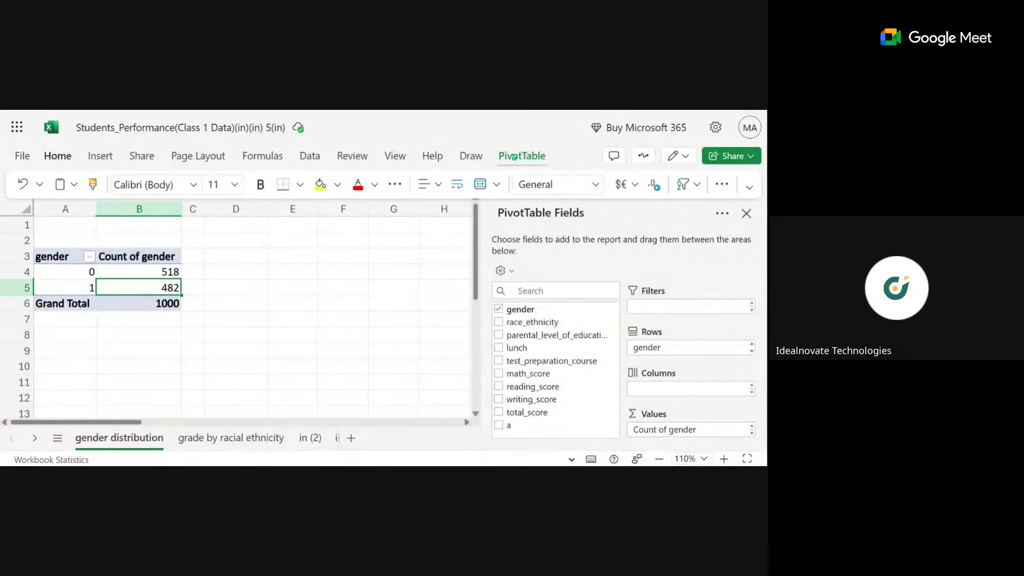
left_click(101, 157)
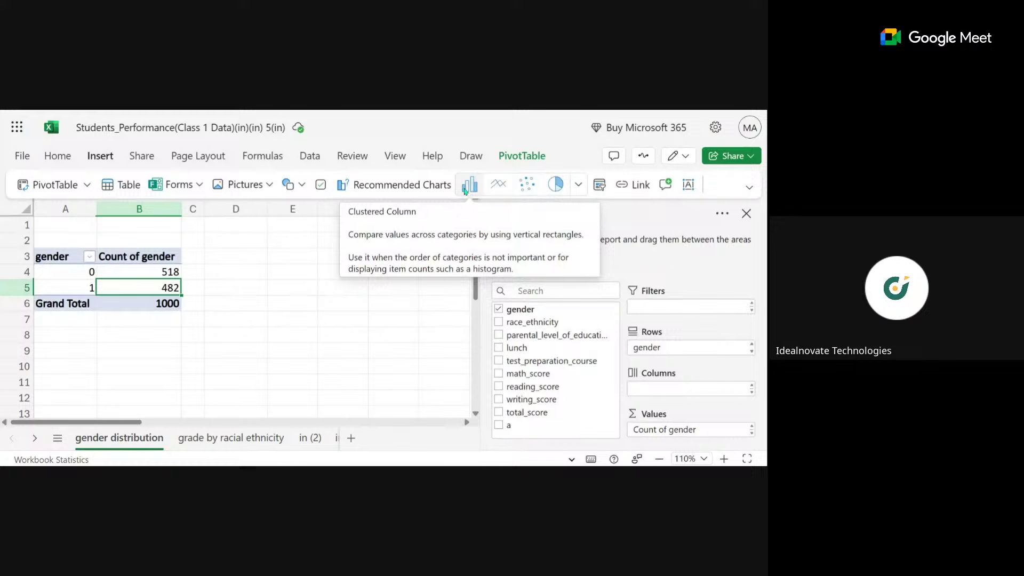
left_click(578, 187)
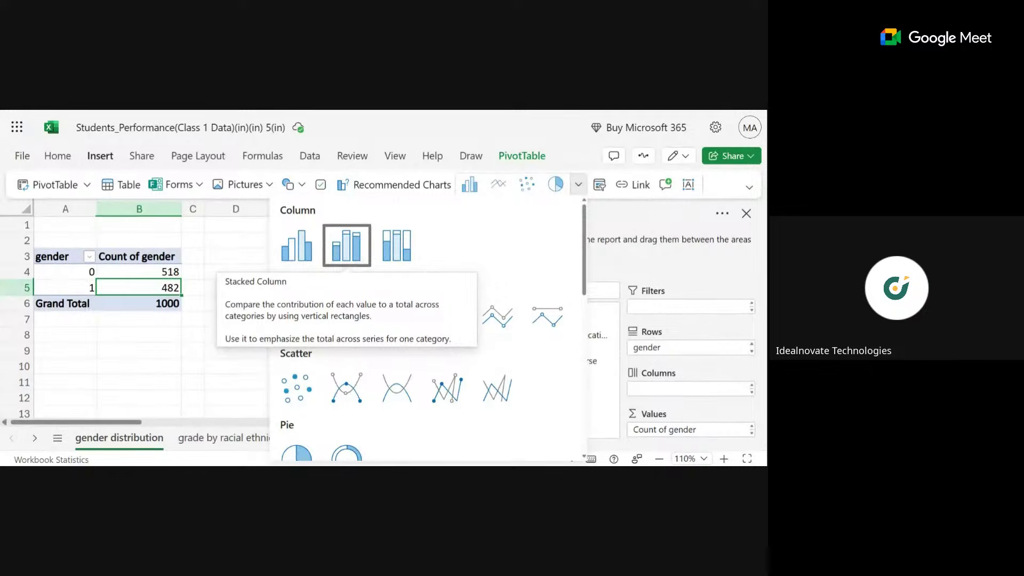
left_click(312, 256)
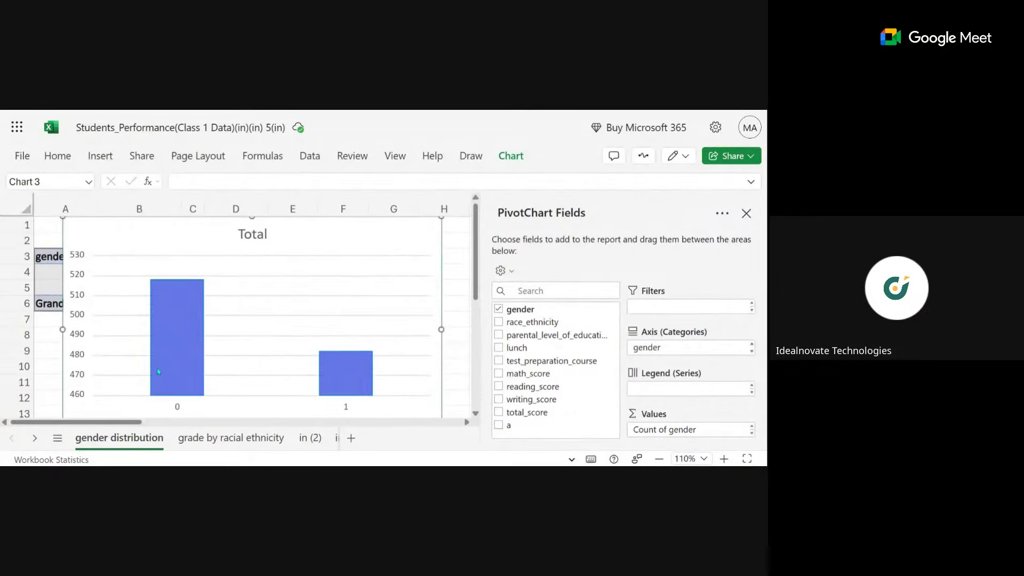
mouse_move(181, 323)
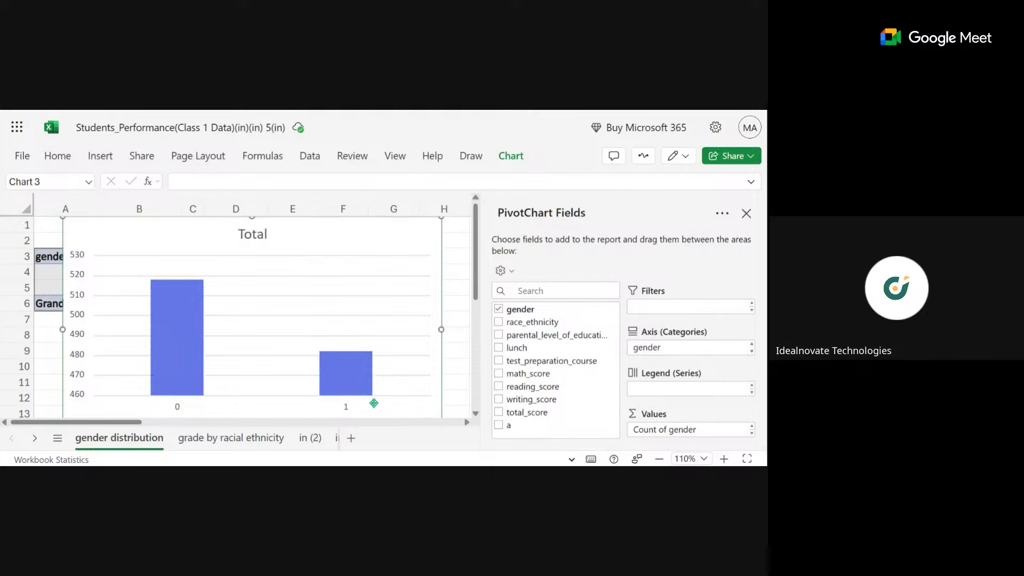
mouse_move(359, 391)
key("Delete")
Try a doughnut chart of the gender counts, check each segment's share and delete the chart
left_click(100, 156)
left_click(578, 184)
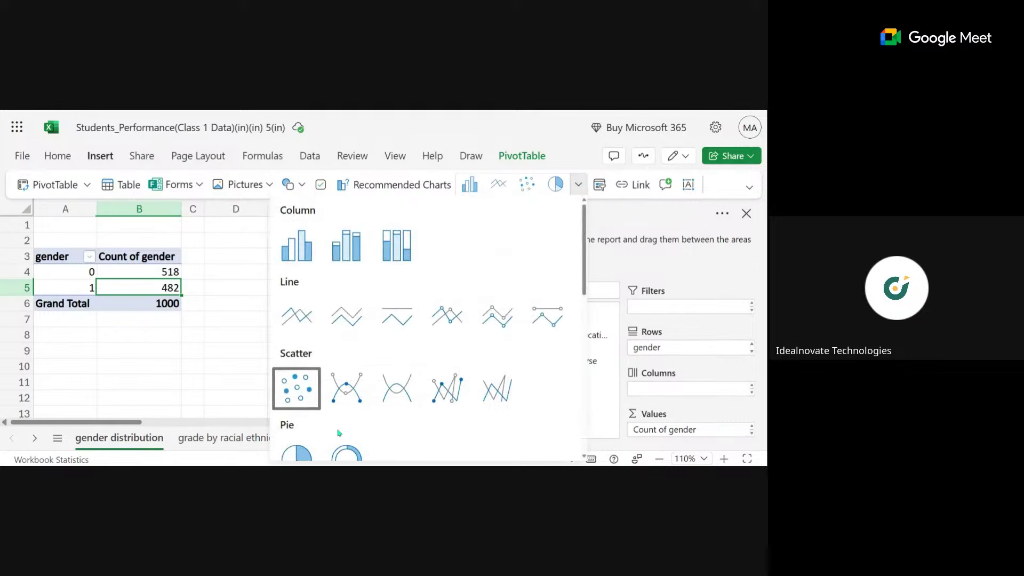
scroll(337, 432, "down", 2)
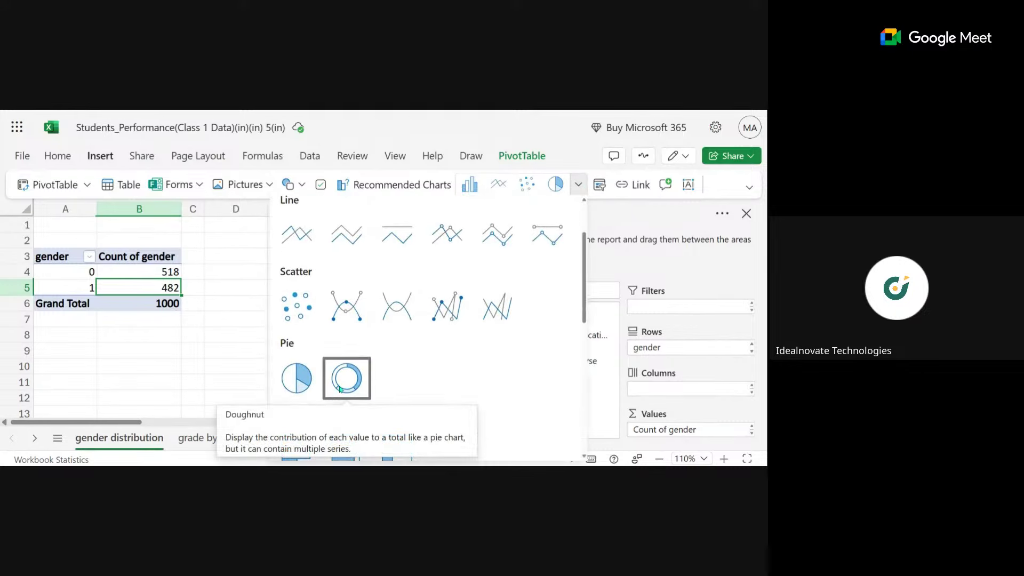
left_click(349, 381)
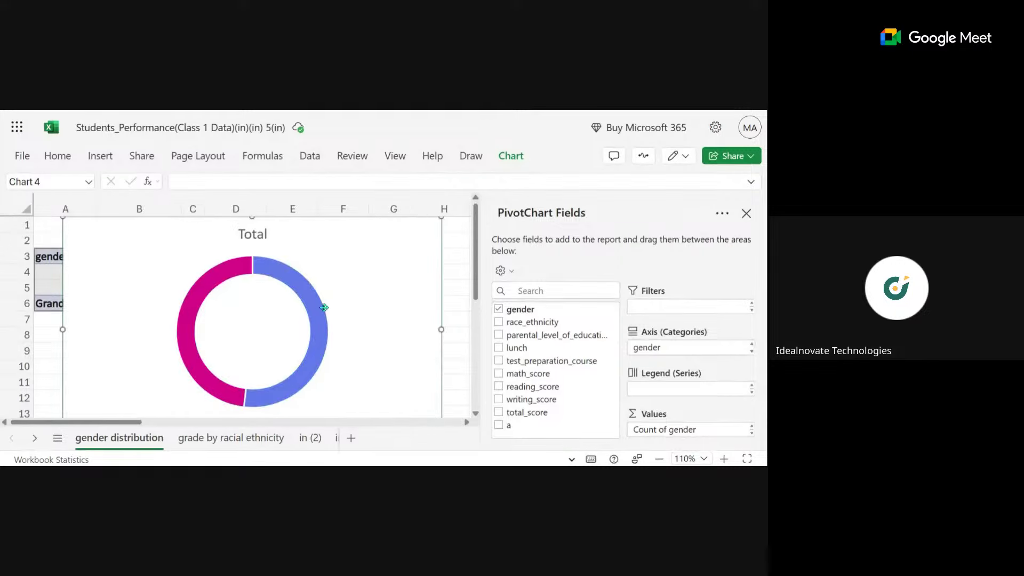
mouse_move(204, 292)
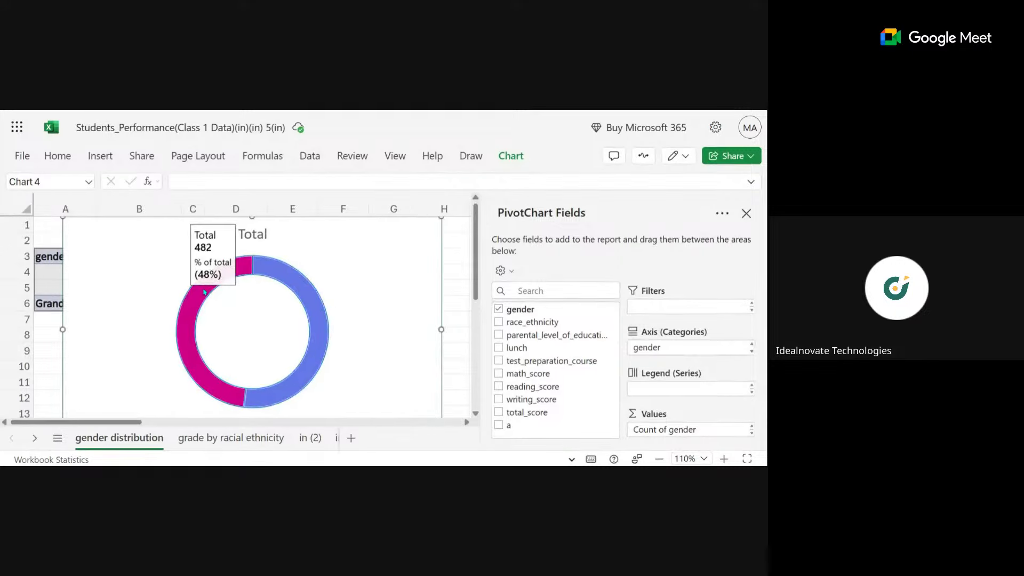
mouse_move(308, 295)
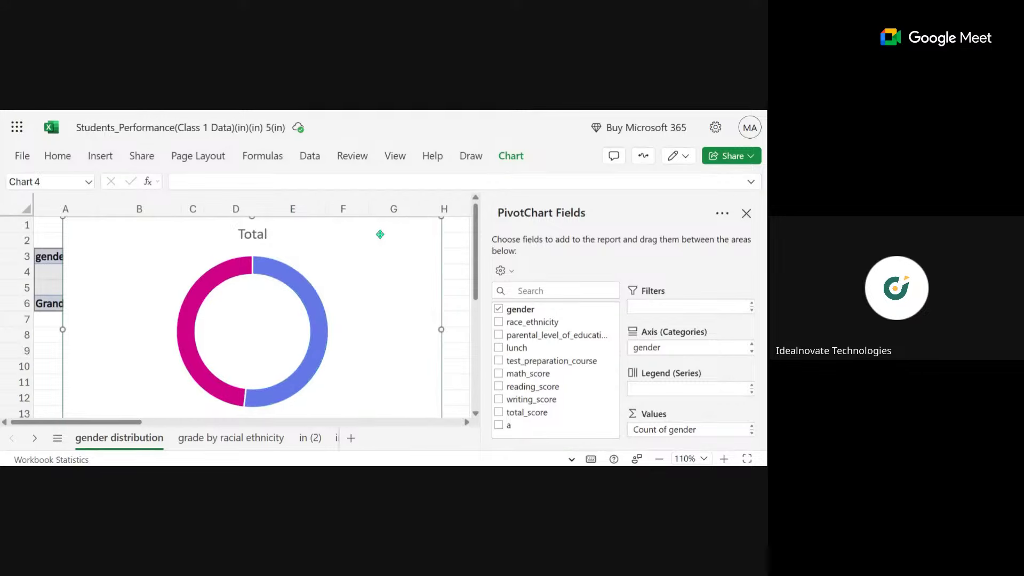
key("Delete")
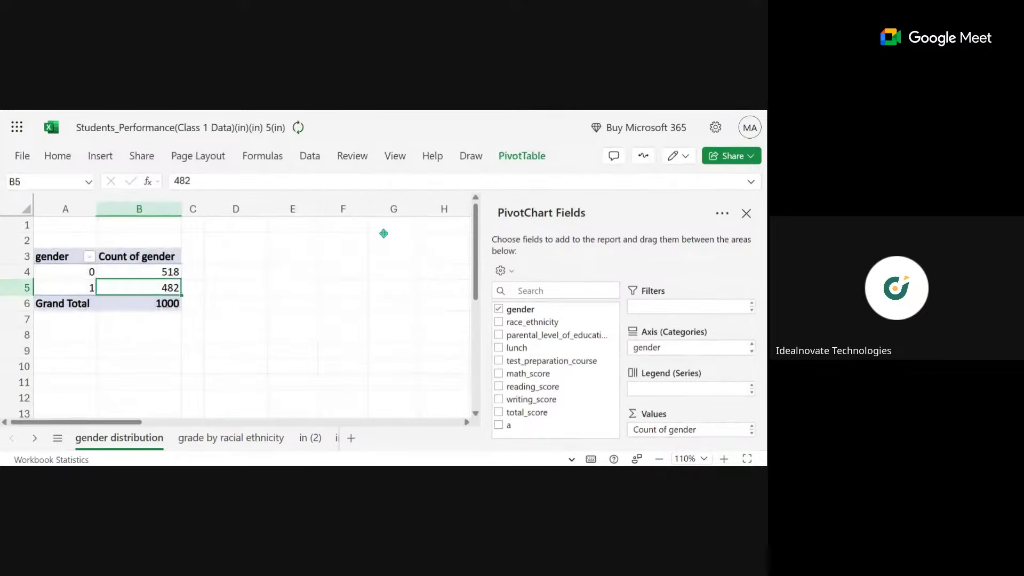
Try to delete the count cell of gender 0 from the PivotTable
left_click(139, 271)
left_click(100, 155)
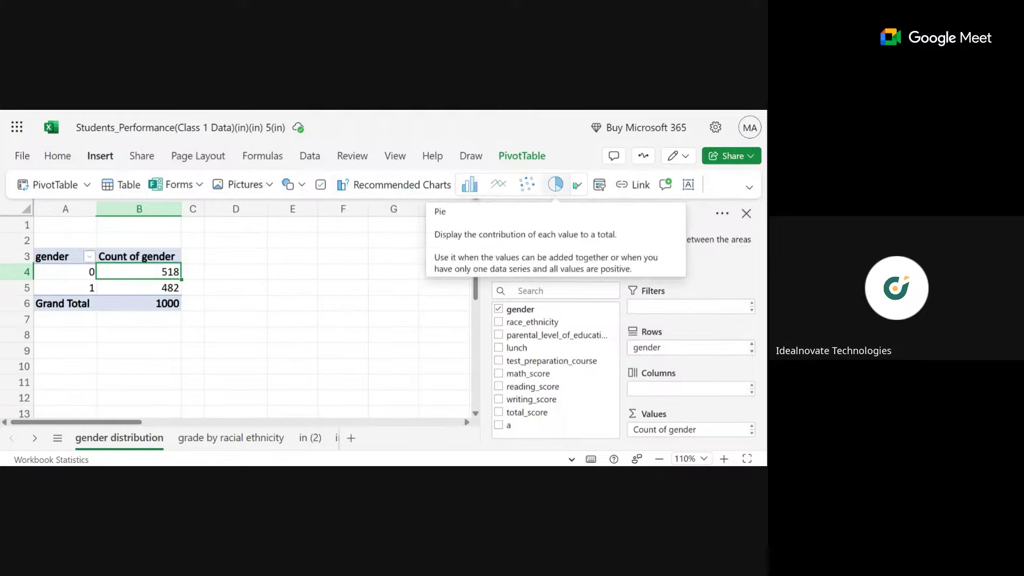
left_click(126, 276)
key("ctrl+minus")
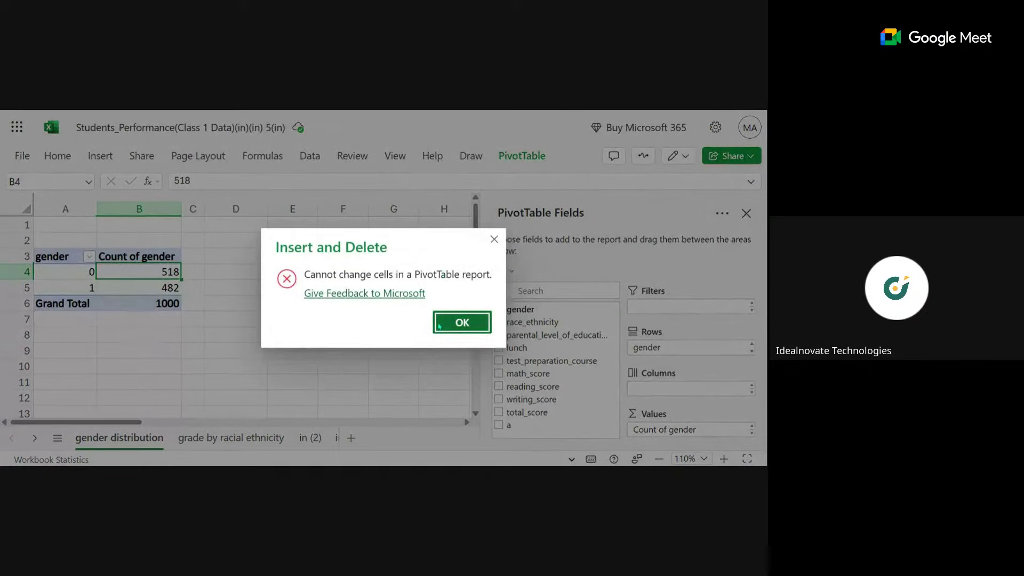
key("Return")
Insert a clustered column chart based on the gender PivotTable, starting from its grand total cell
left_click(130, 303)
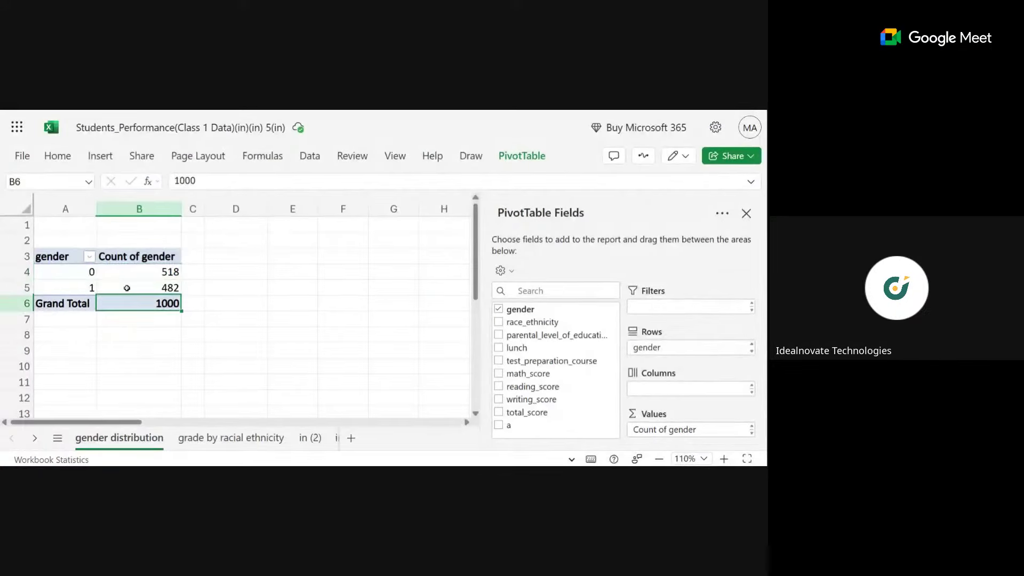
left_click(100, 156)
left_click(579, 185)
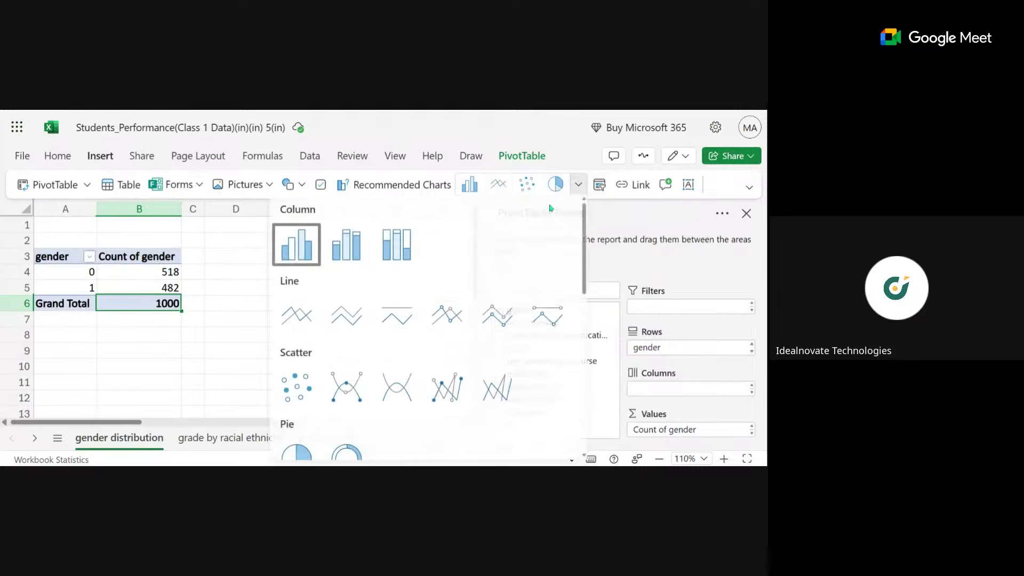
left_click(291, 252)
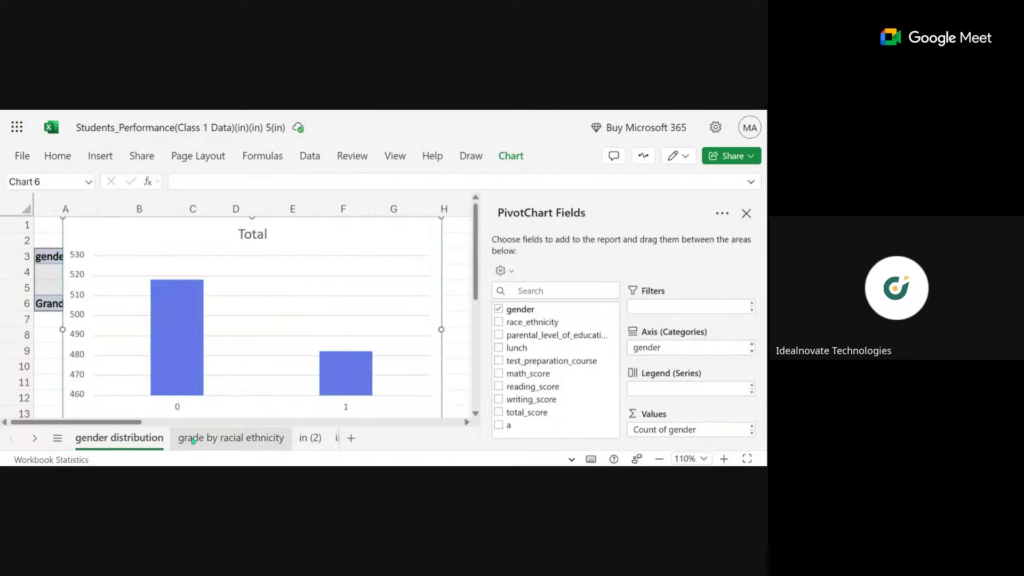
On the grade by racial ethnicity sheet, insert a recommended column chart of the average total score per group
left_click(214, 443)
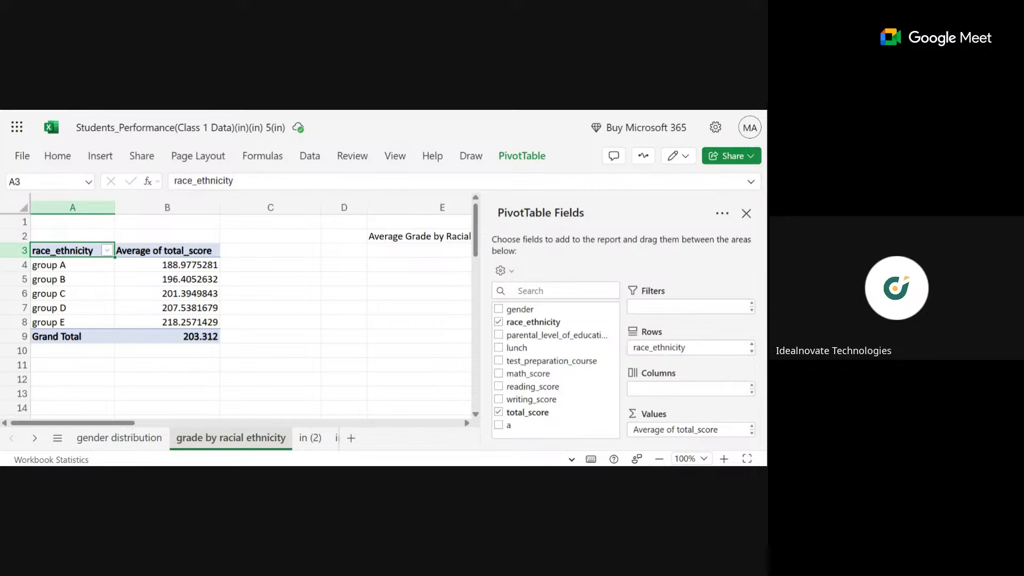
left_click(81, 280)
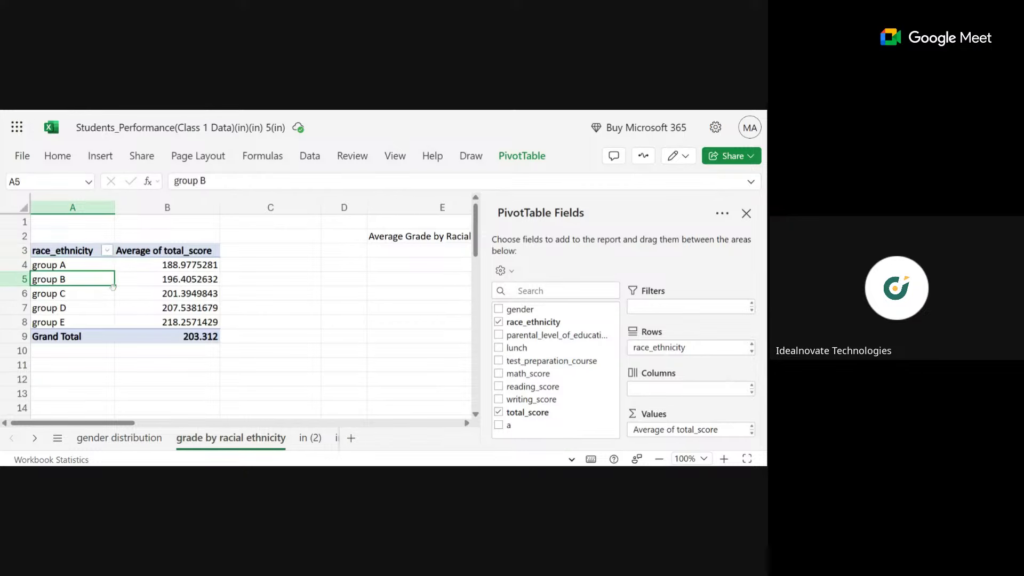
left_click(99, 156)
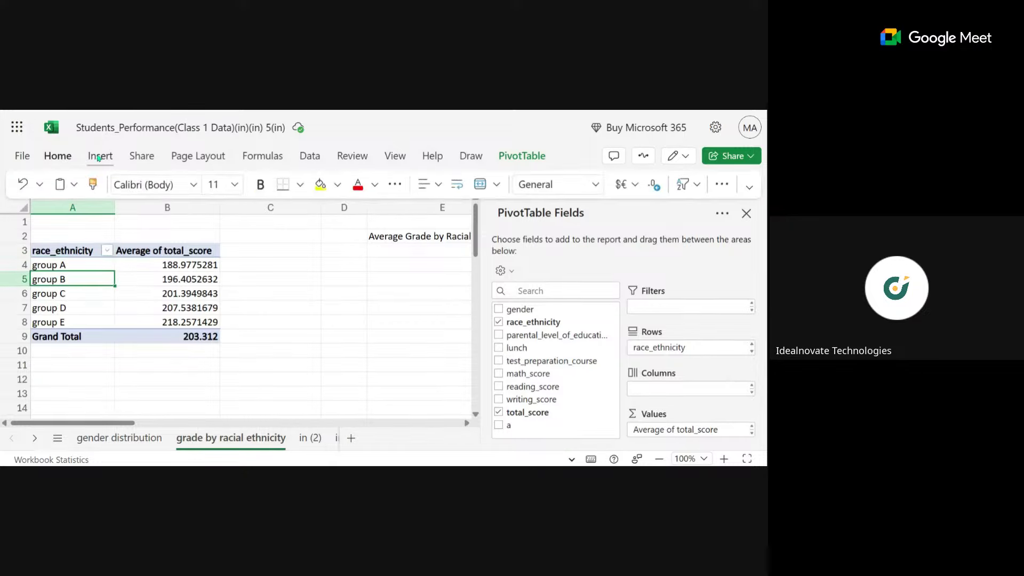
left_click(394, 184)
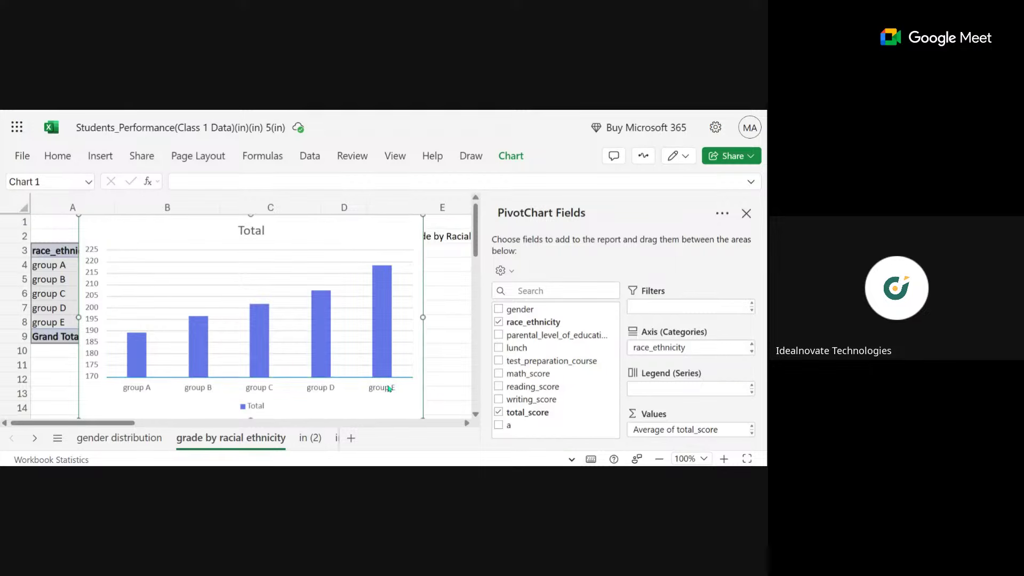
Look at the student data table on the in (2) sheet and return to the grade by racial ethnicity sheet
left_click(310, 438)
left_click(236, 308)
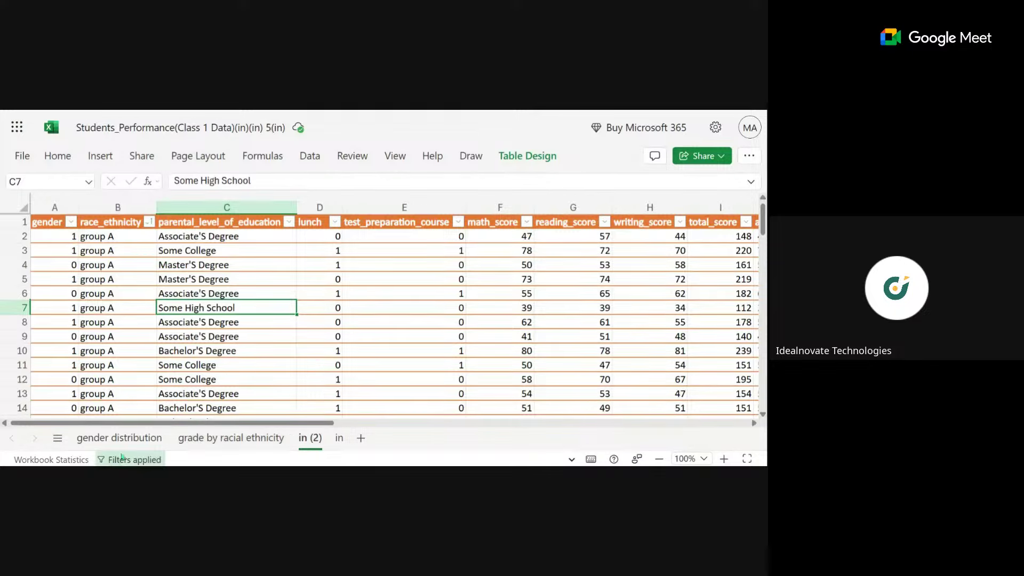
left_click(198, 433)
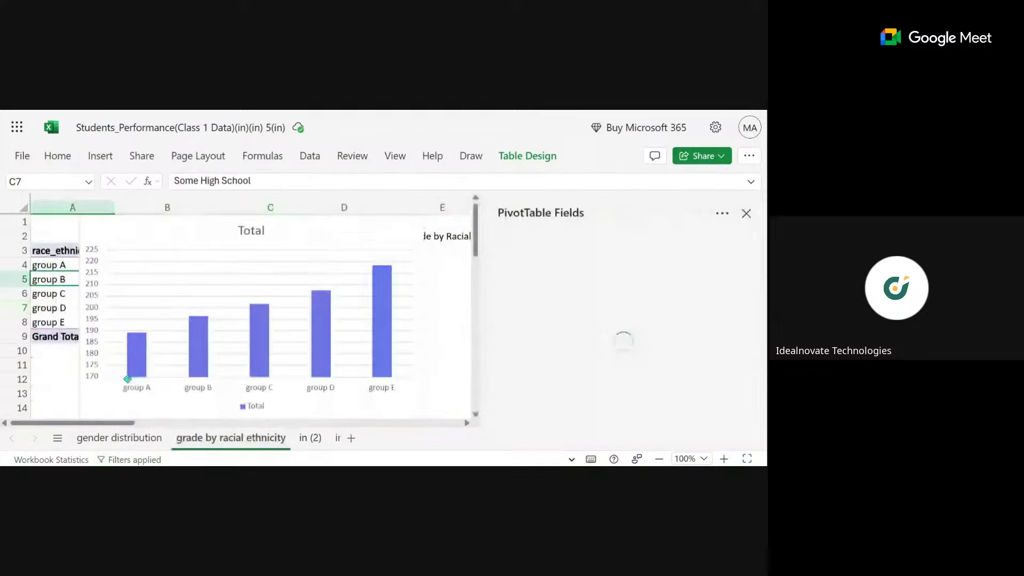
On the gender distribution sheet, move the column chart clear of the PivotTable to about columns D to K, starting at row 3
left_click(119, 437)
left_click_drag(117, 235, 318, 237)
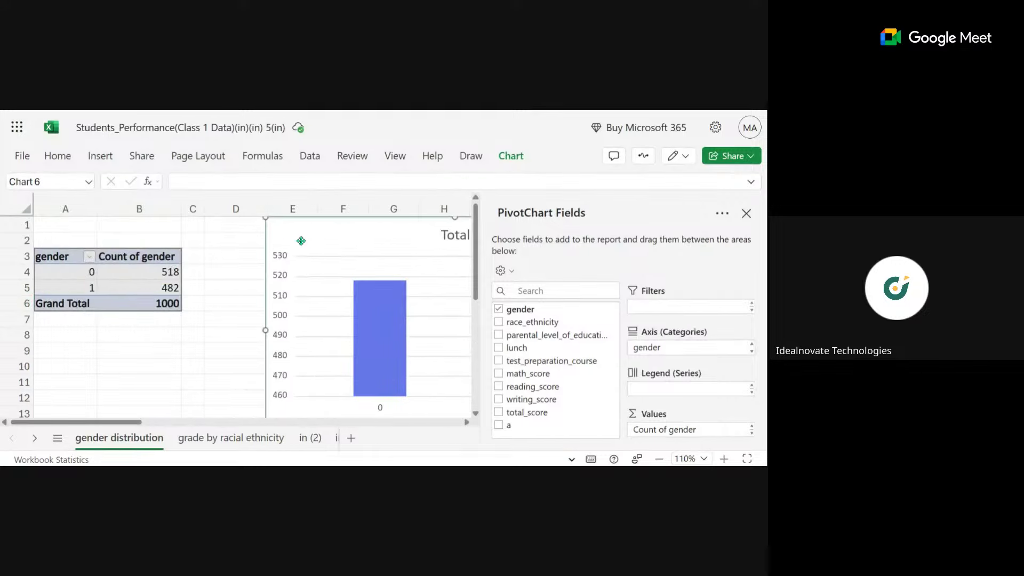
left_click_drag(313, 238, 147, 244)
left_click(660, 459)
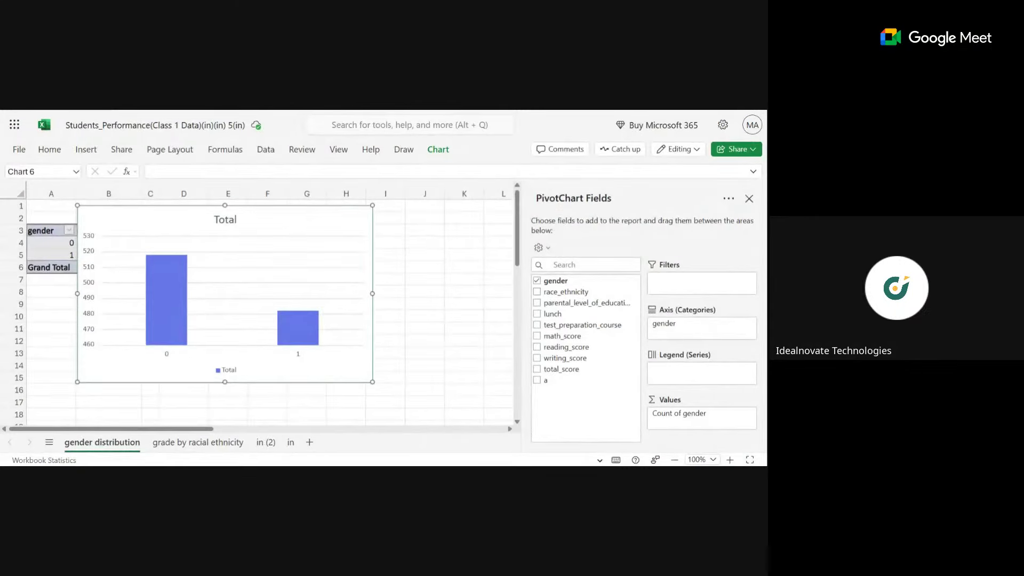
left_click(730, 459)
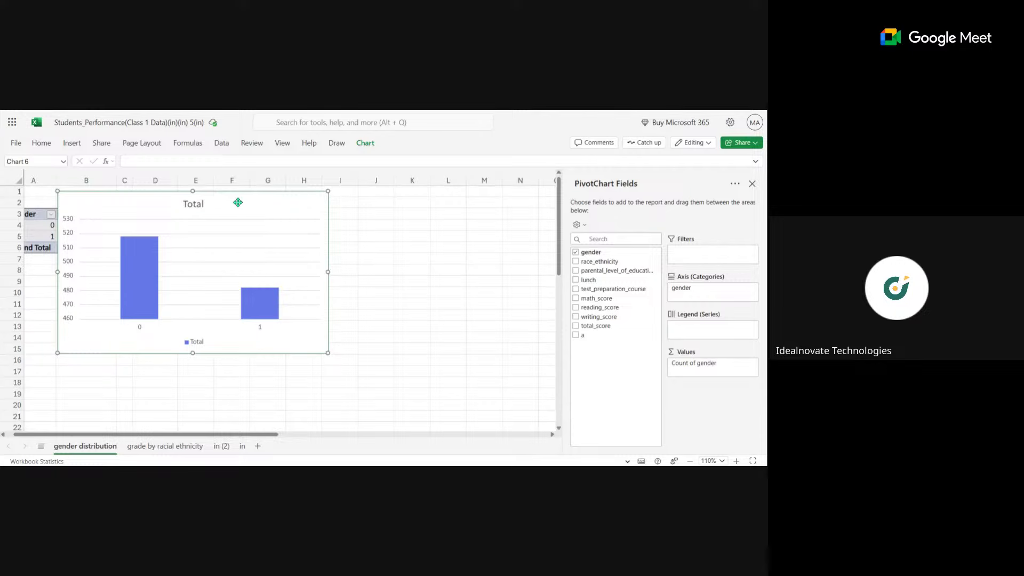
left_click_drag(238, 201, 328, 224)
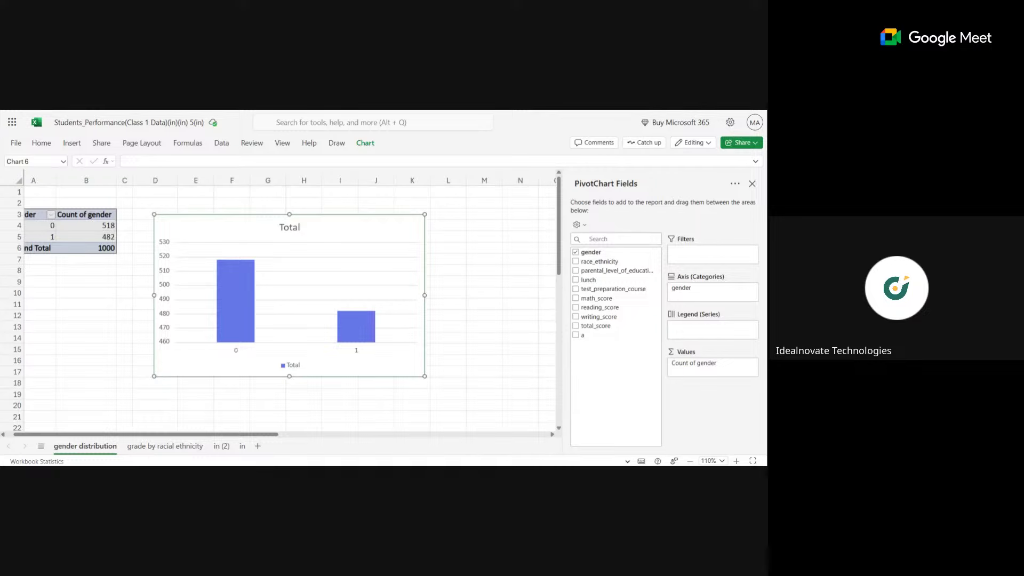
Create a PivotTable from the student data table on the in (2) sheet, placing it on a new worksheet
left_click(217, 447)
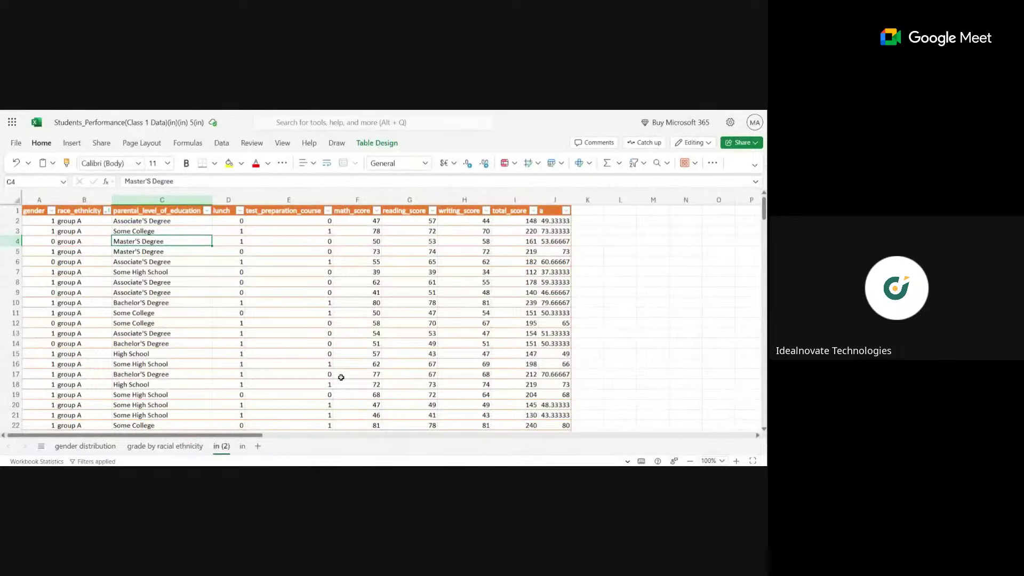
left_click(70, 145)
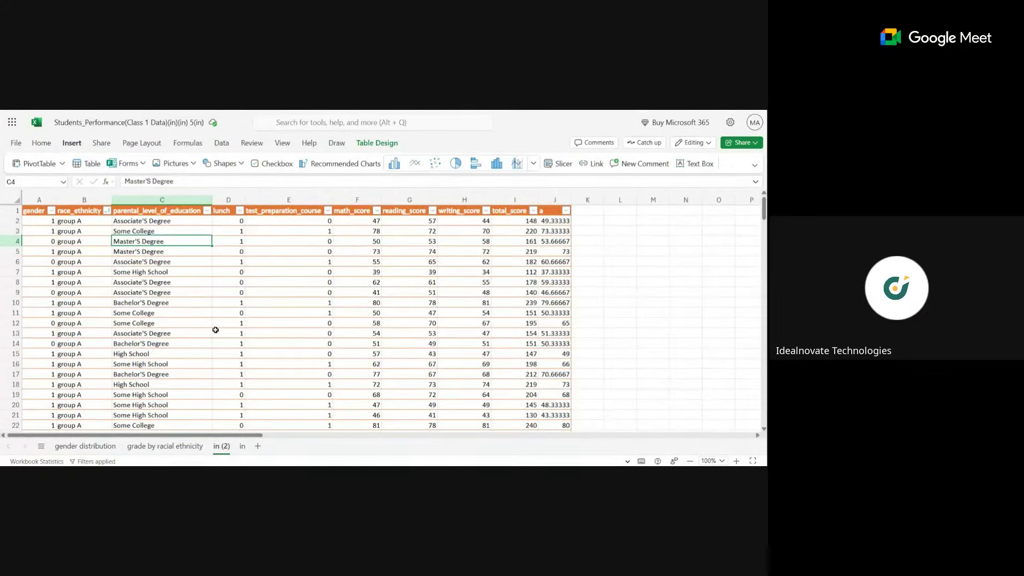
left_click(37, 165)
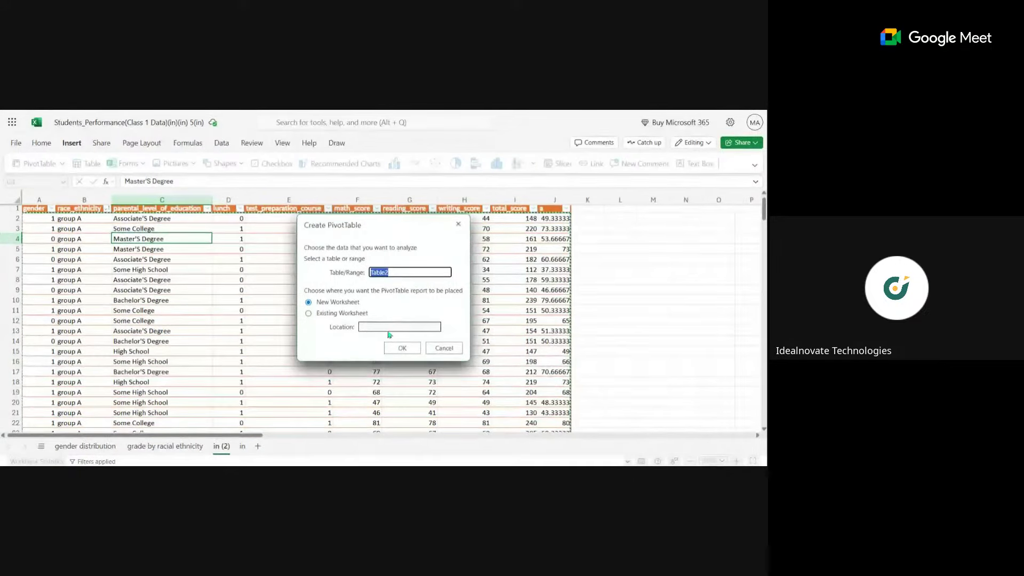
left_click(402, 349)
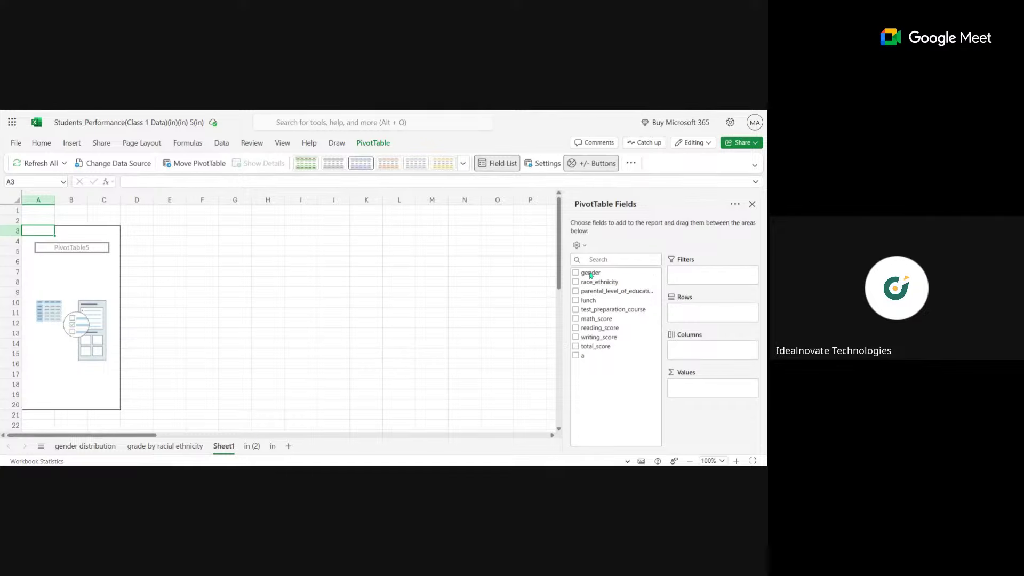
left_click(77, 250)
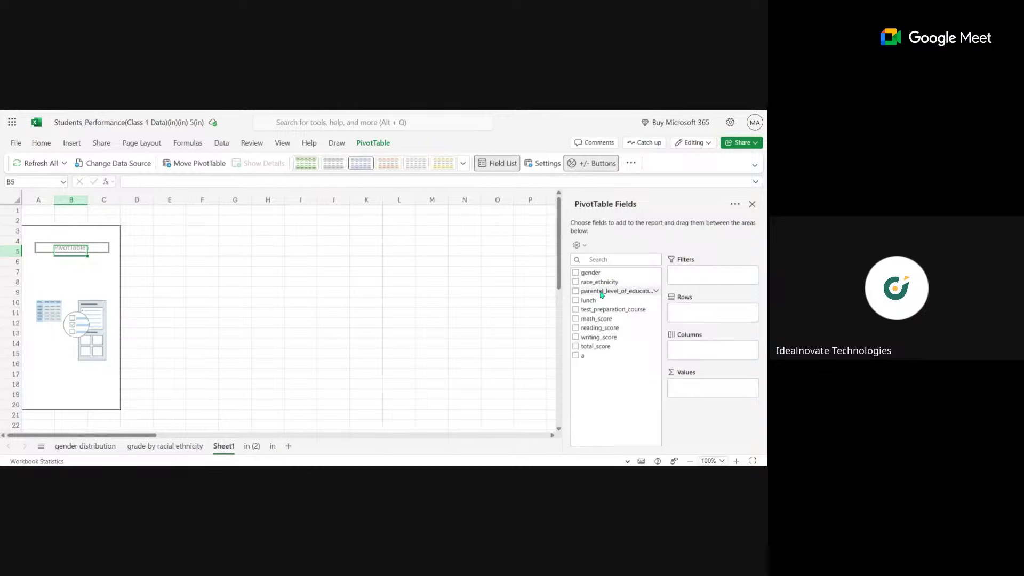
Build the PivotTable with parental_level_of_education as rows and total_score as values, summarized by Average
left_click_drag(603, 295, 700, 315)
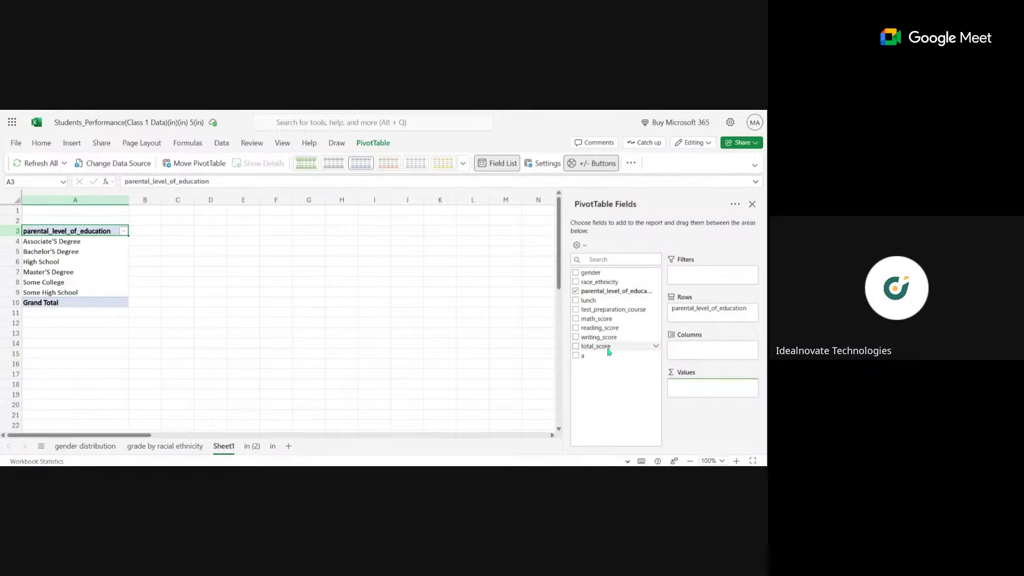
left_click_drag(609, 352, 702, 390)
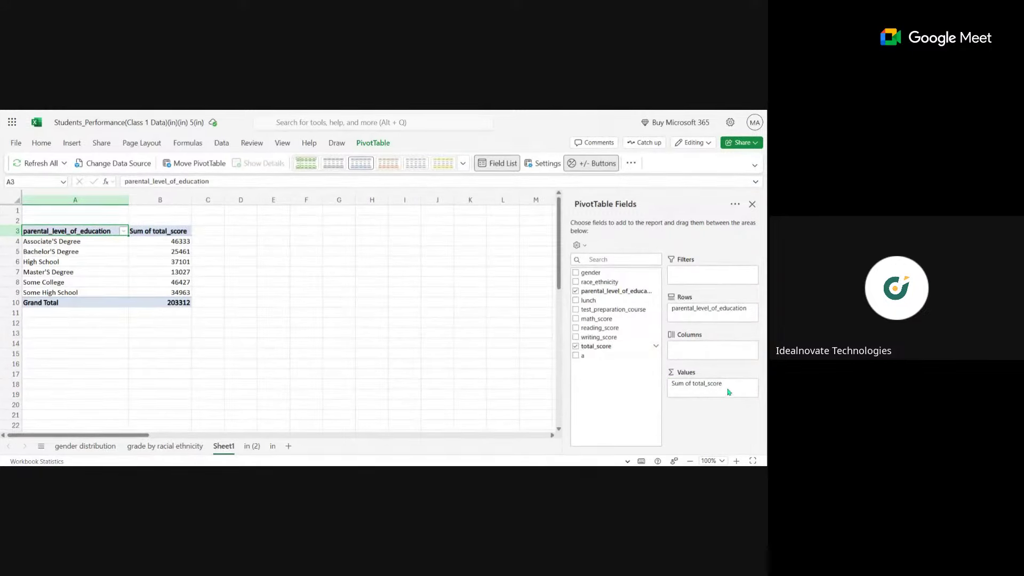
left_click(752, 384)
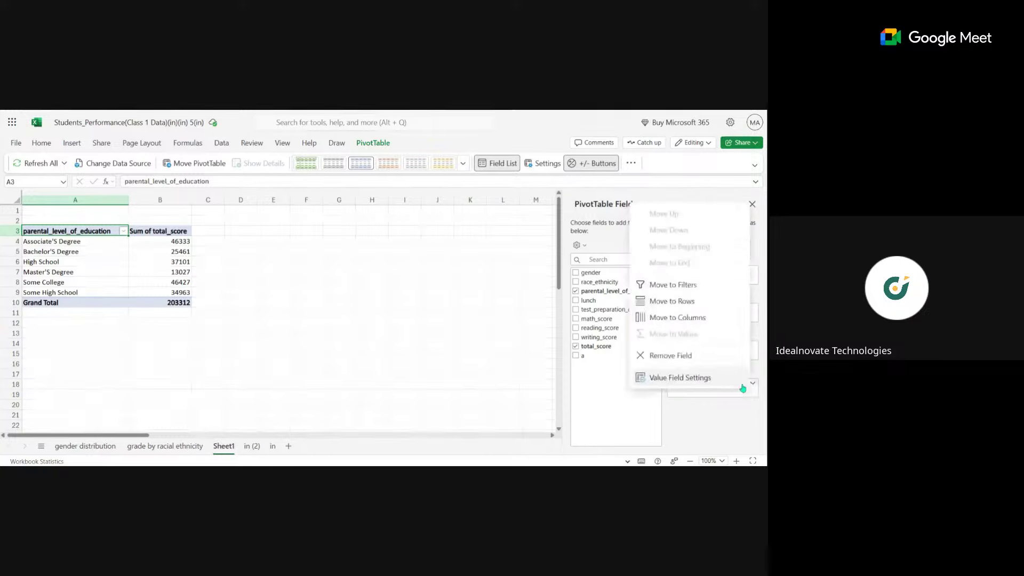
left_click(726, 383)
left_click(314, 324)
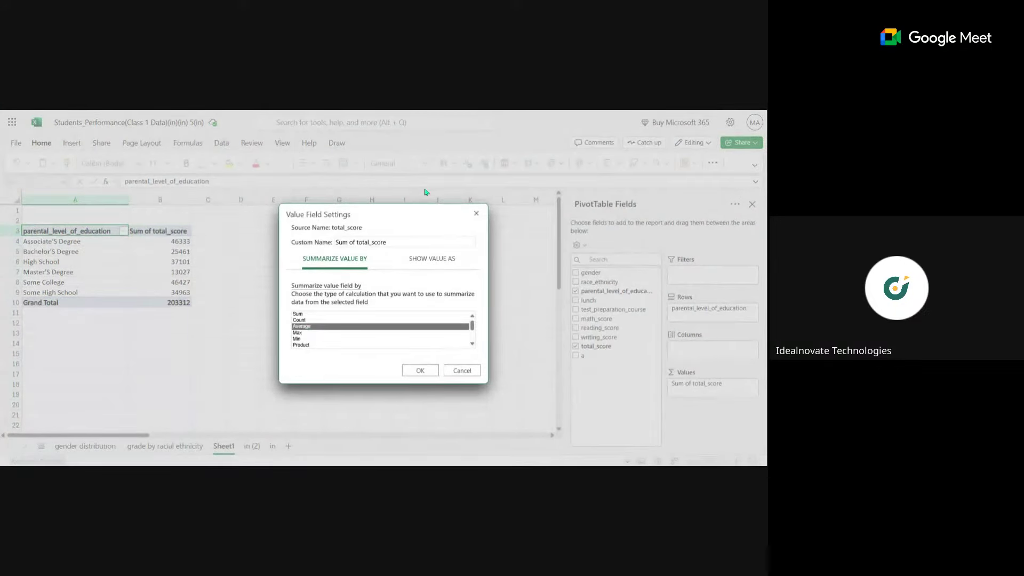
left_click(420, 370)
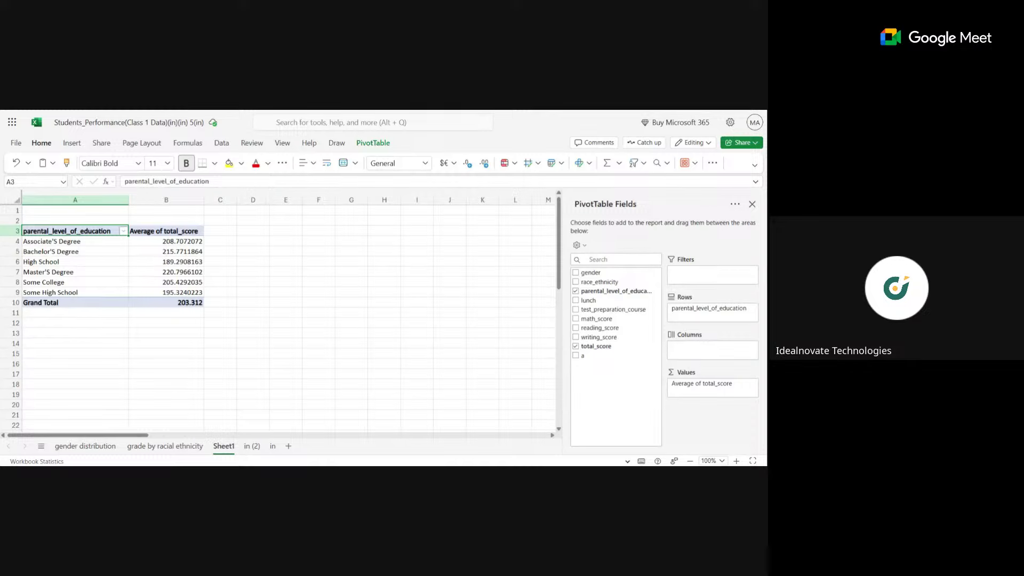
Insert a bar chart from the parental education PivotTable and move it to about columns B to I, starting near row 5
left_click(152, 269)
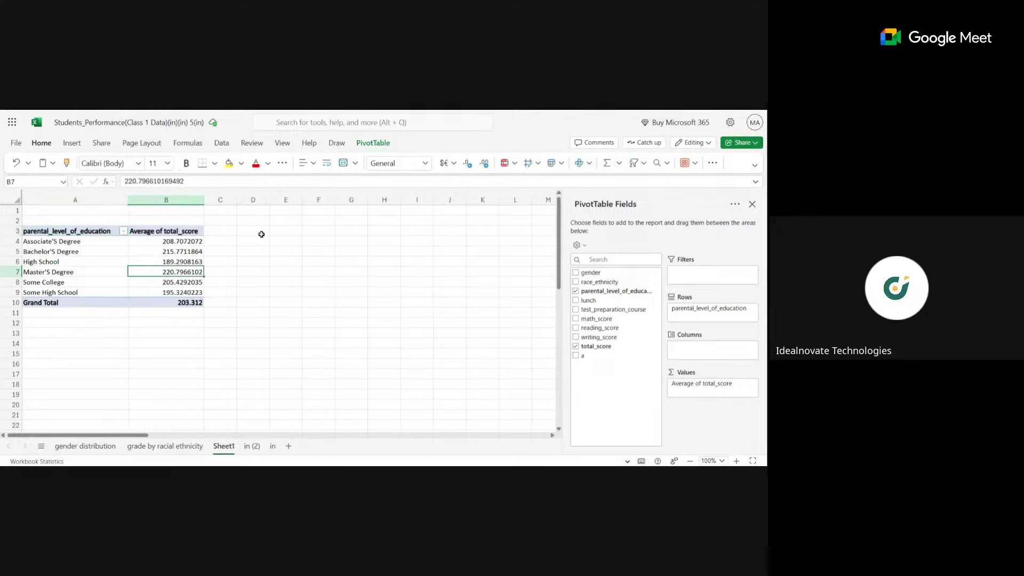
left_click(98, 271)
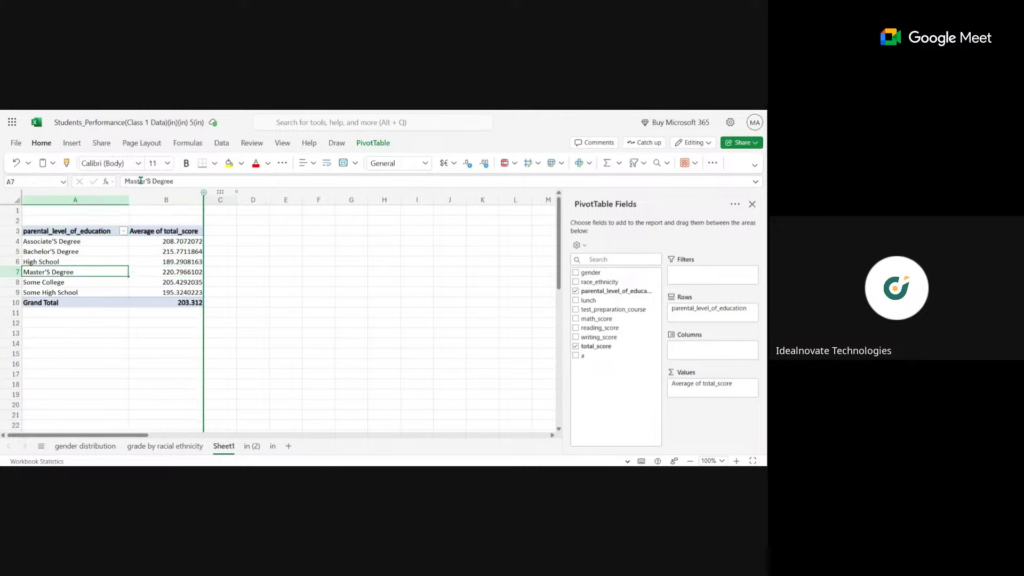
left_click(81, 145)
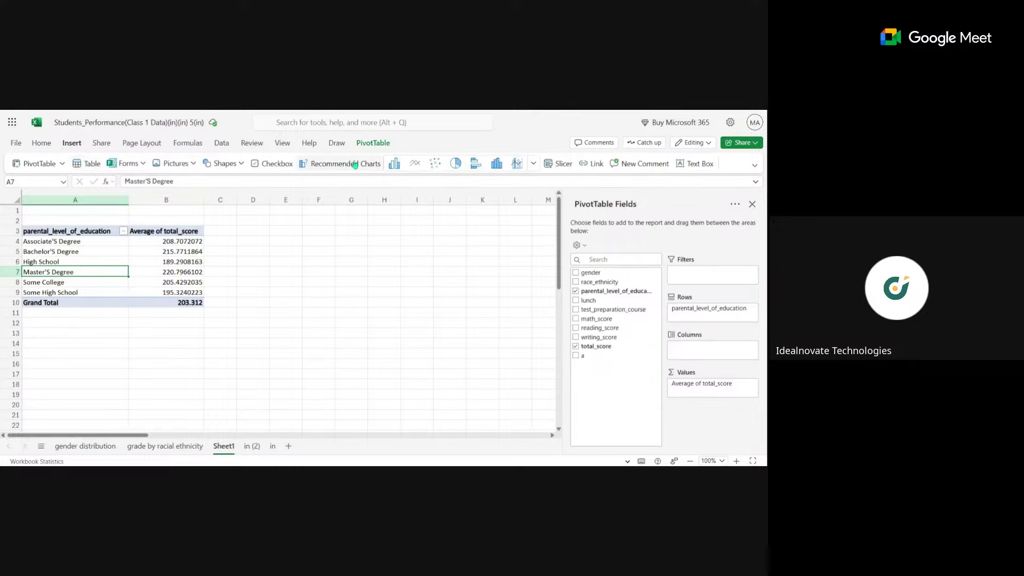
left_click(474, 164)
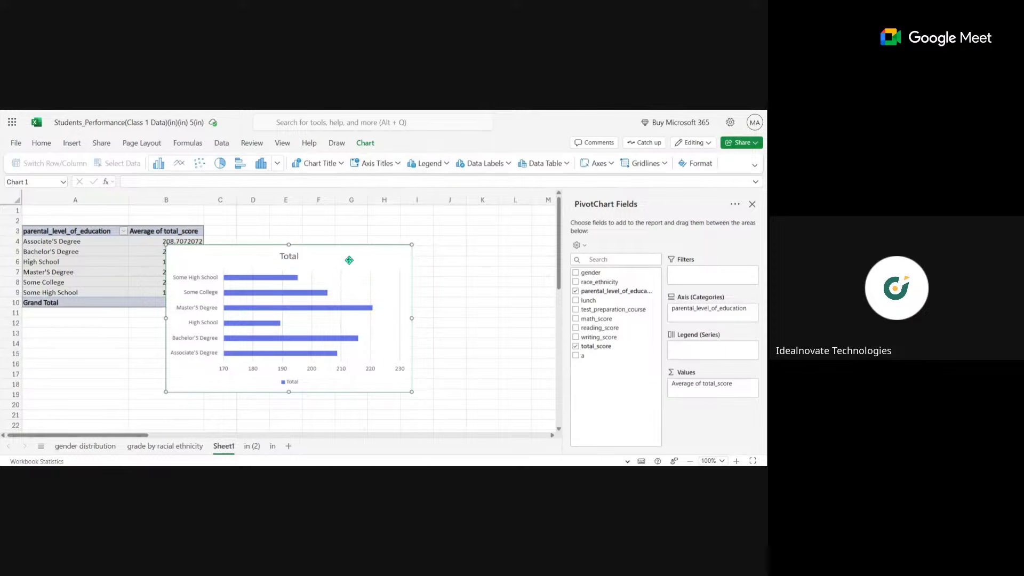
left_click_drag(349, 259, 378, 260)
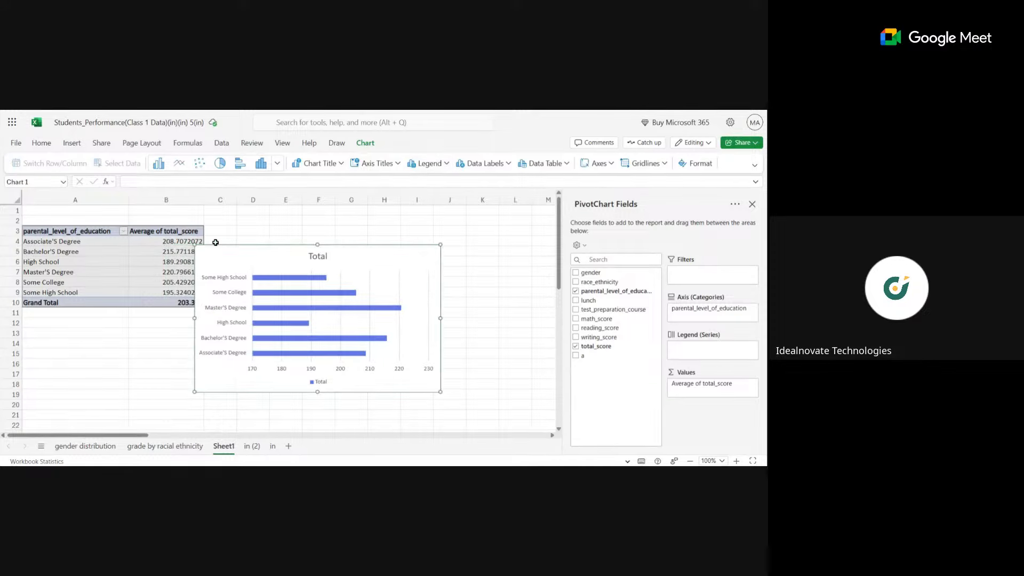
Change the parental education bar chart to a clustered column chart and try switching it to a histogram
left_click(277, 164)
left_click(75, 207)
left_click(261, 163)
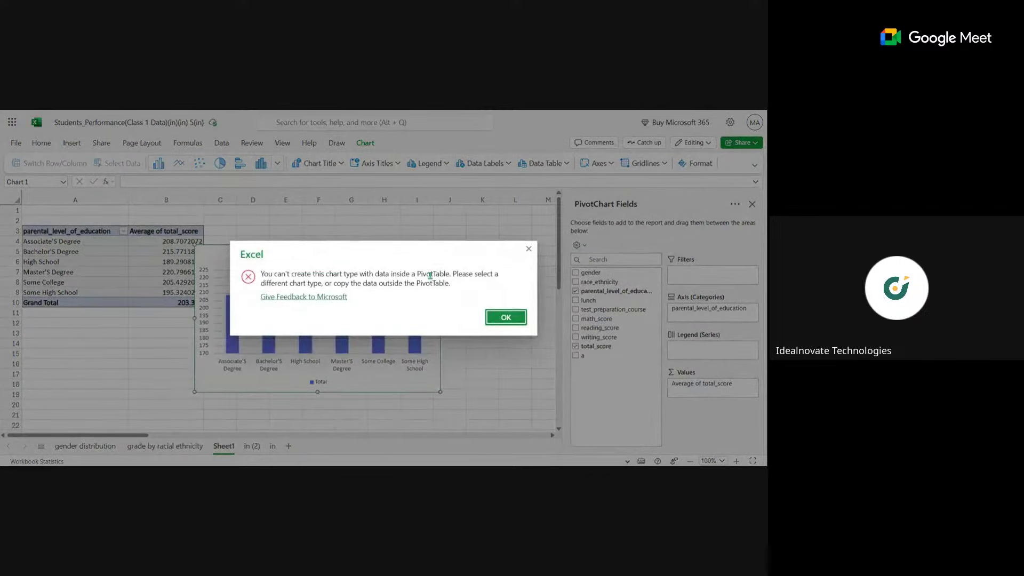
left_click(517, 317)
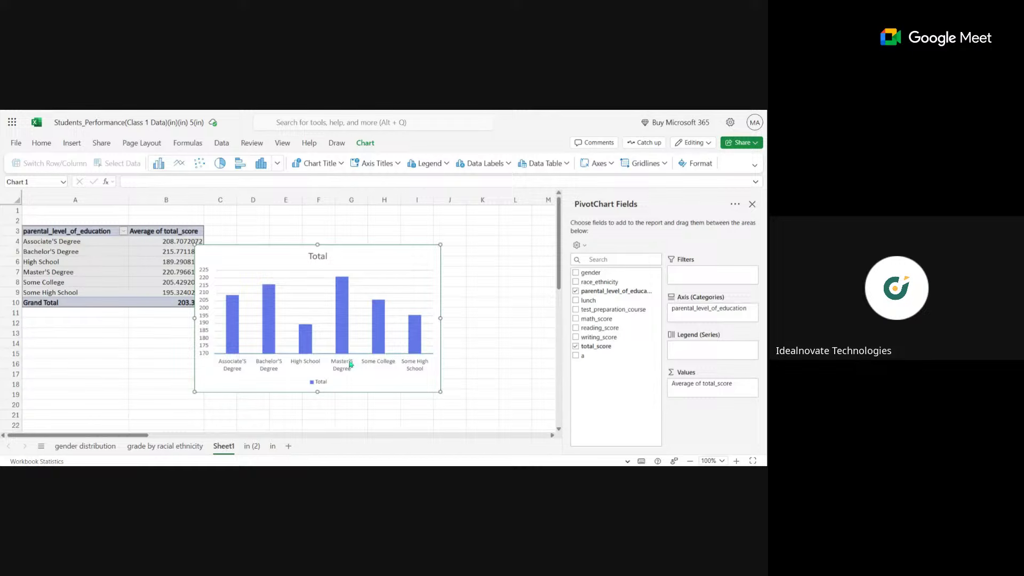
mouse_move(270, 363)
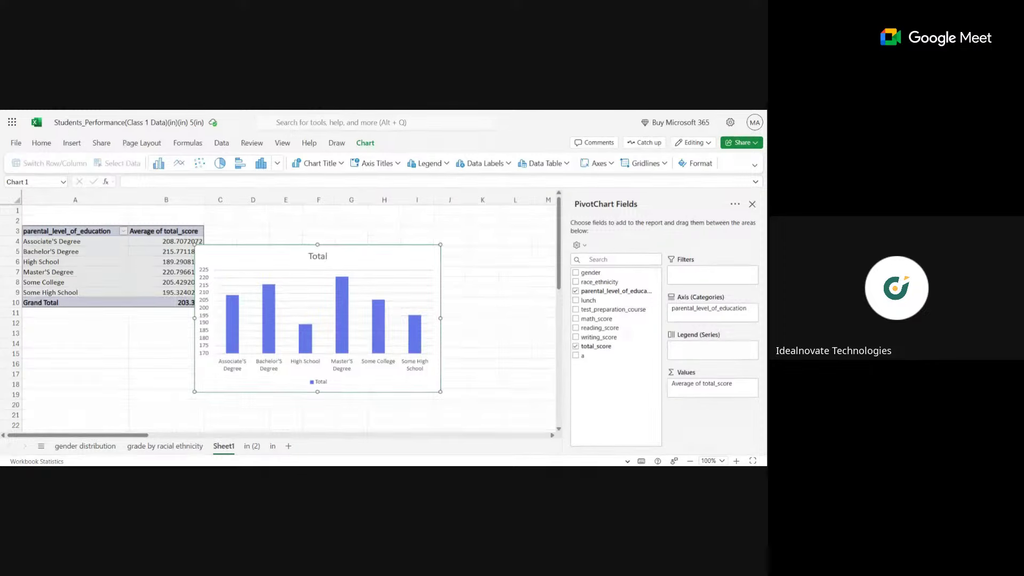
Rename the sheet holding the parental education PivotTable as parental level
double_click(222, 447)
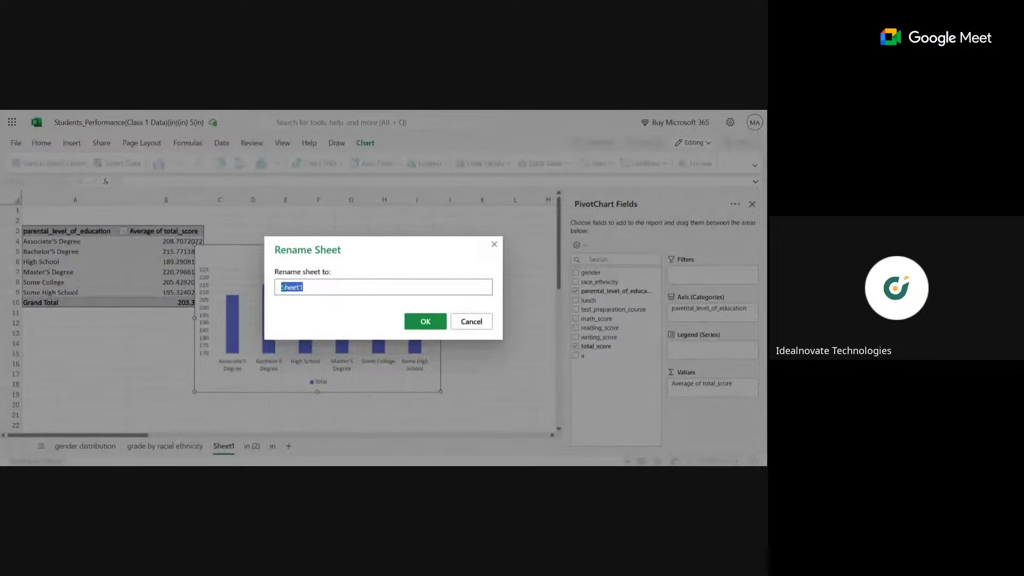
type("Barental level")
key("Return")
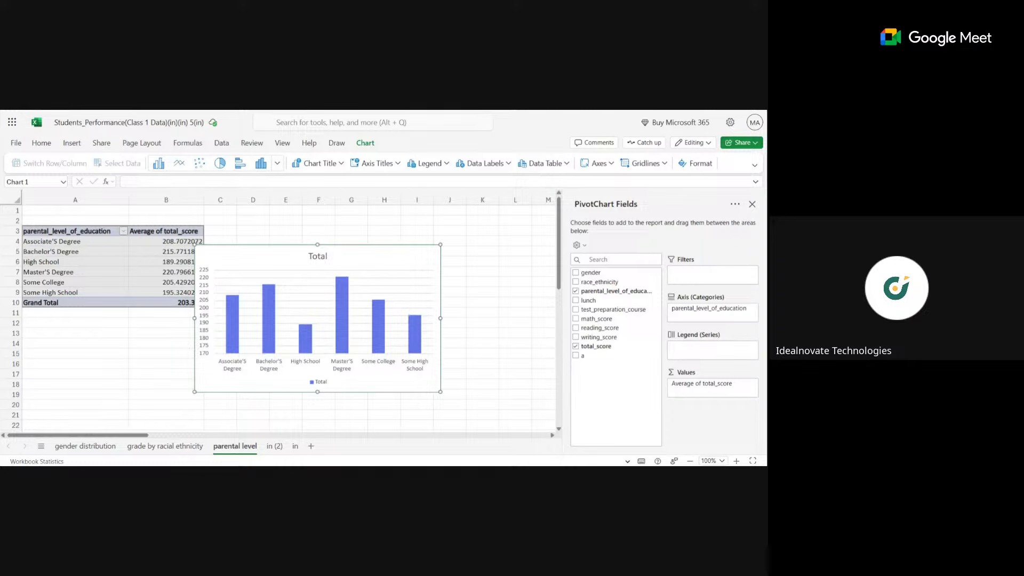
On the gender distribution sheet, try the gender column chart as a pie chart and settle on a doughnut chart
left_click(86, 446)
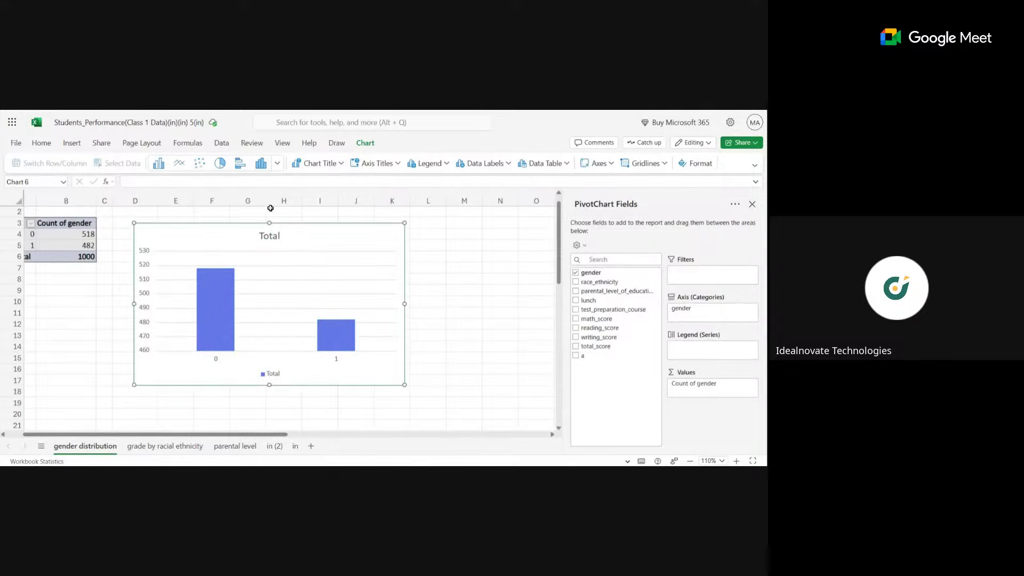
left_click(222, 164)
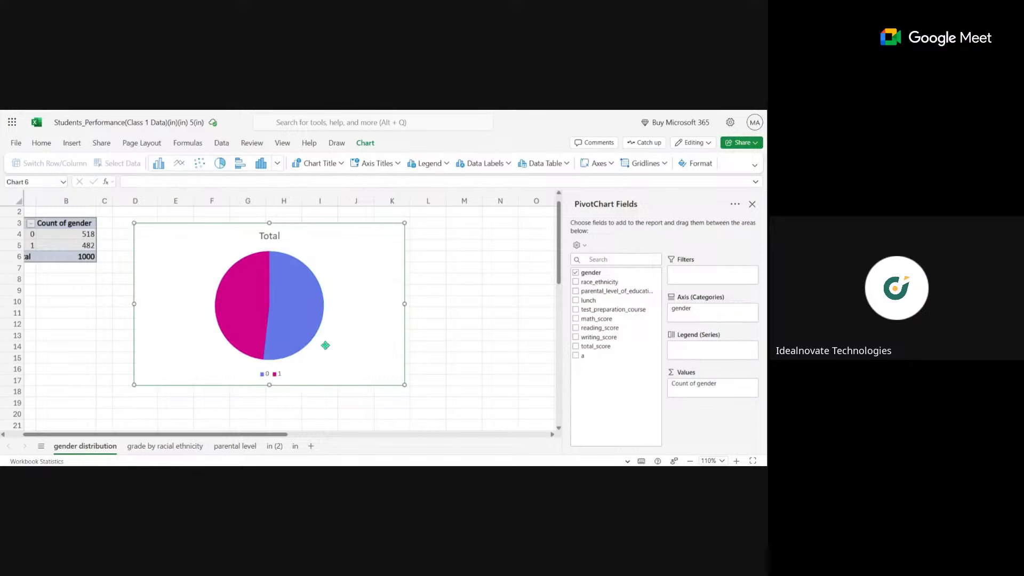
mouse_move(320, 320)
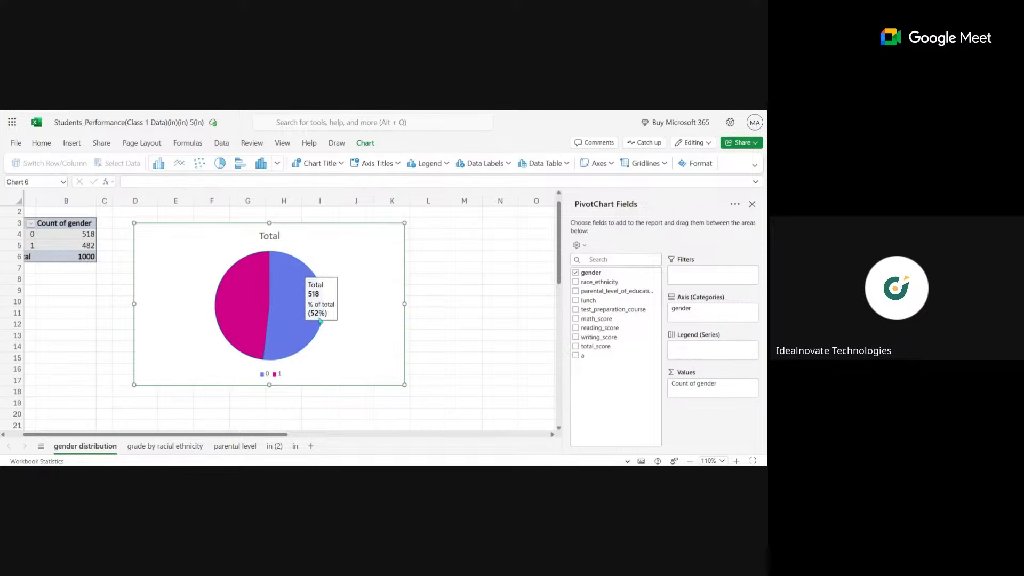
mouse_move(247, 296)
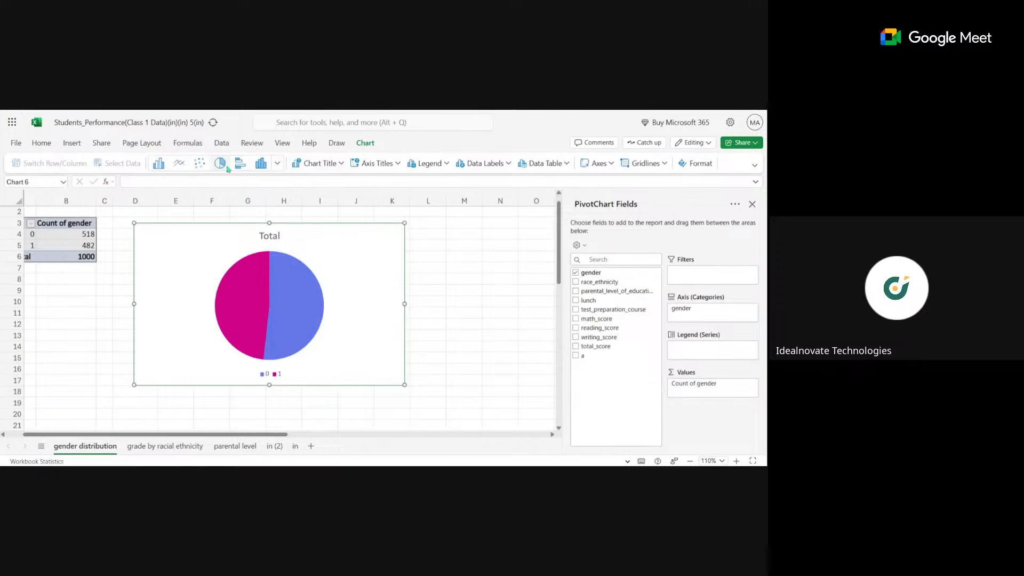
left_click(277, 163)
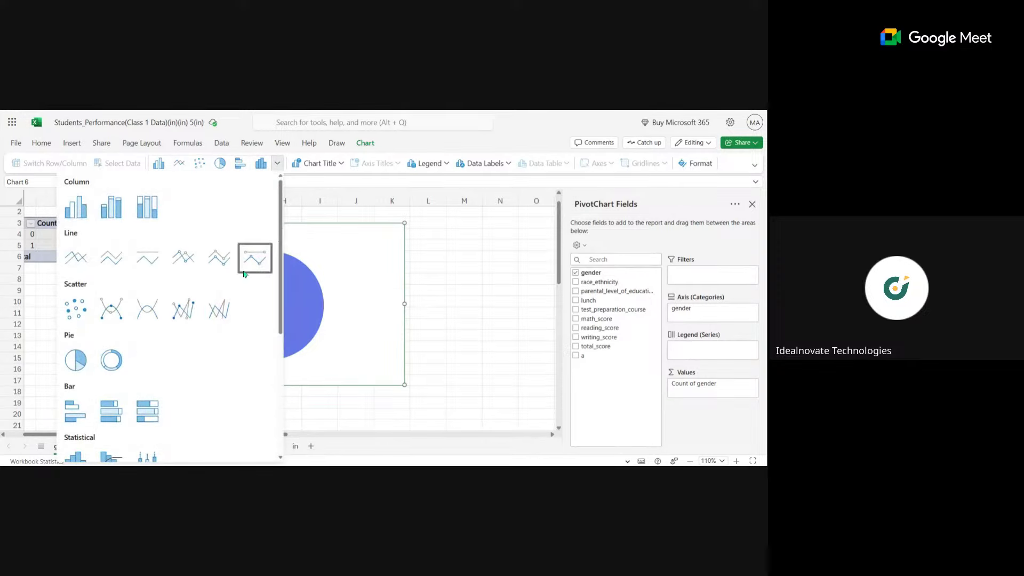
left_click(112, 360)
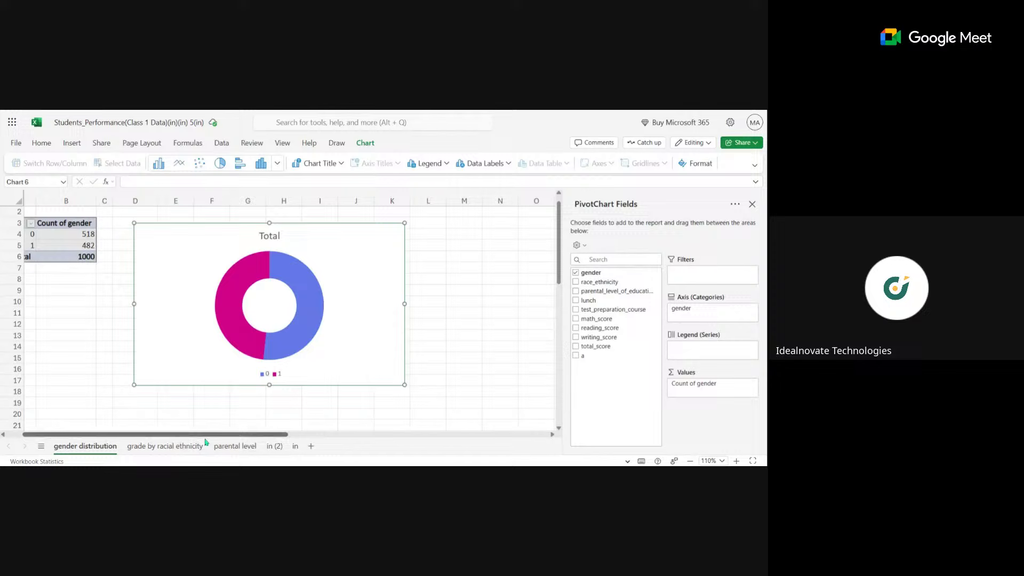
left_click(279, 165)
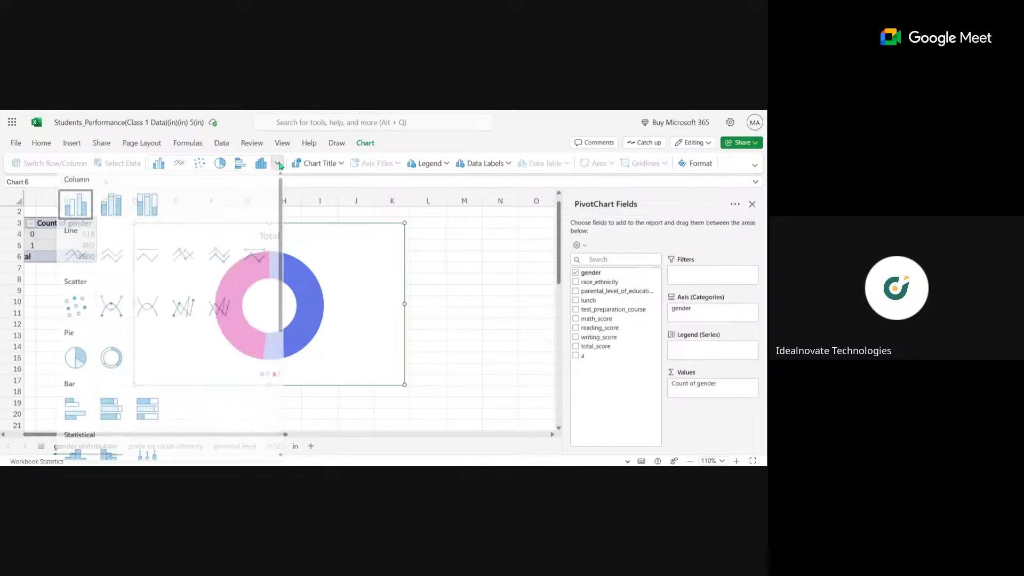
scroll(197, 352, "down", 4)
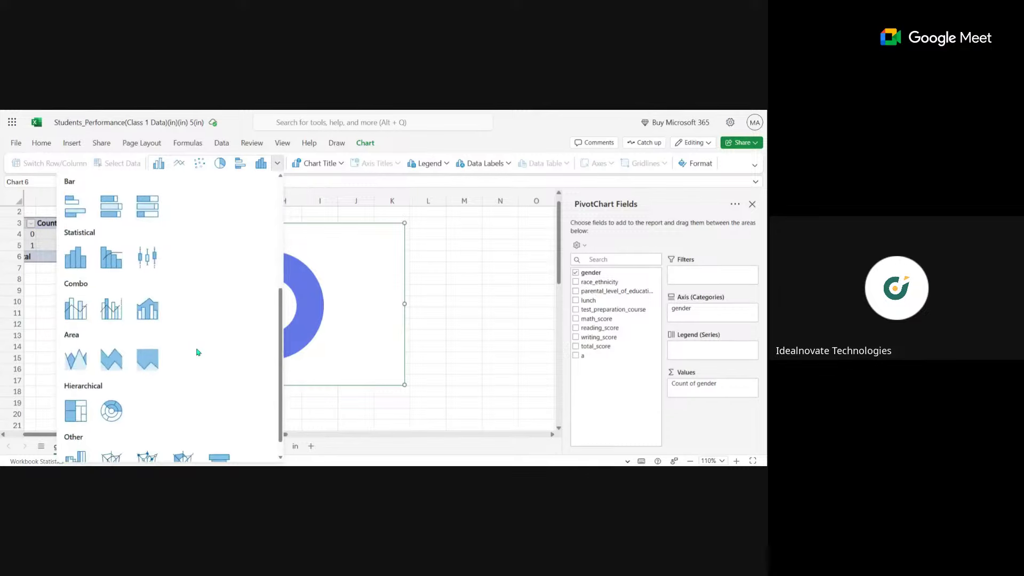
scroll(198, 352, "up", 4)
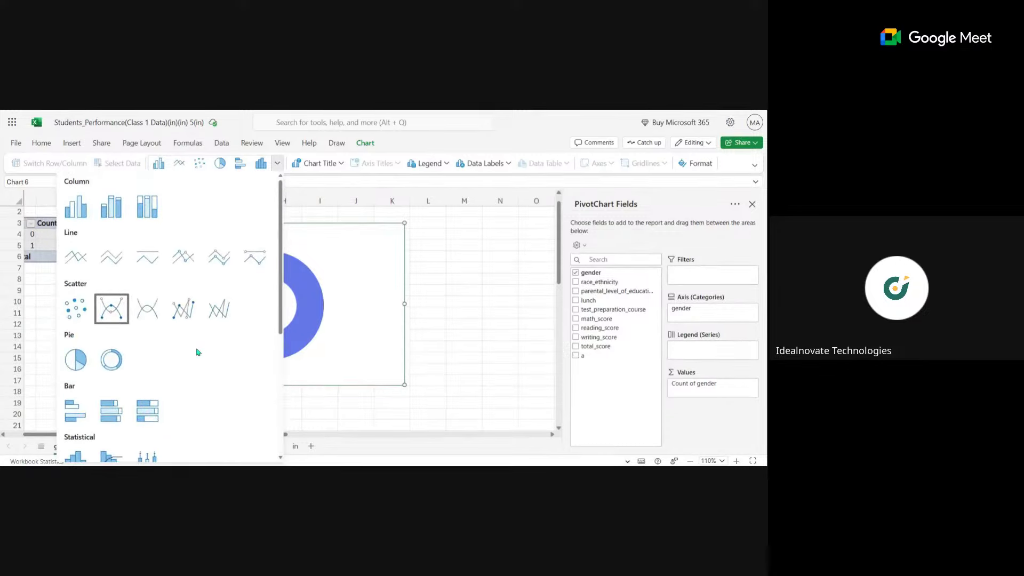
left_click(112, 359)
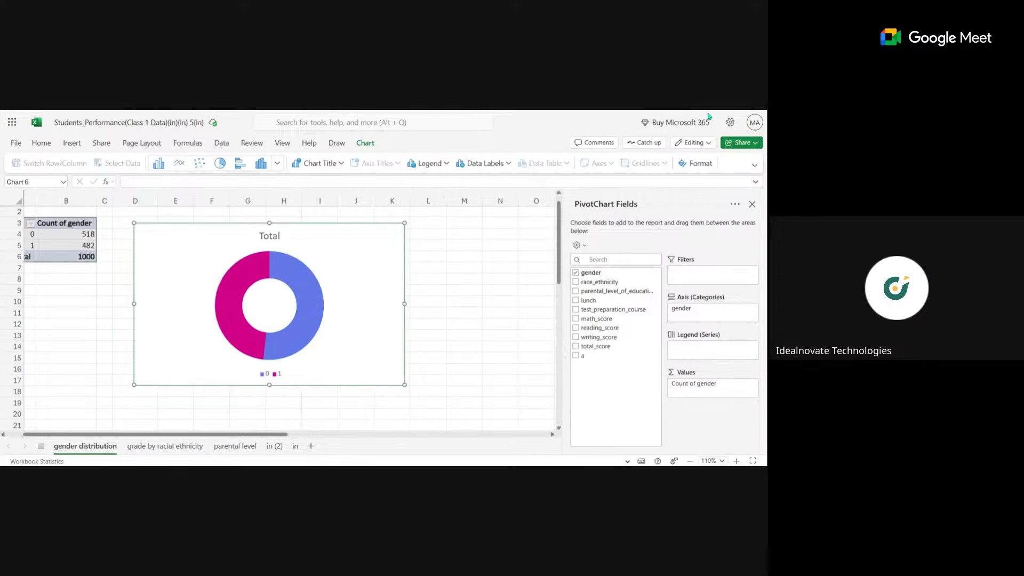
Zoom the gender distribution sheet to 120% and look over the grade by racial ethnicity and parental level sheets
key("ctrl+plus")
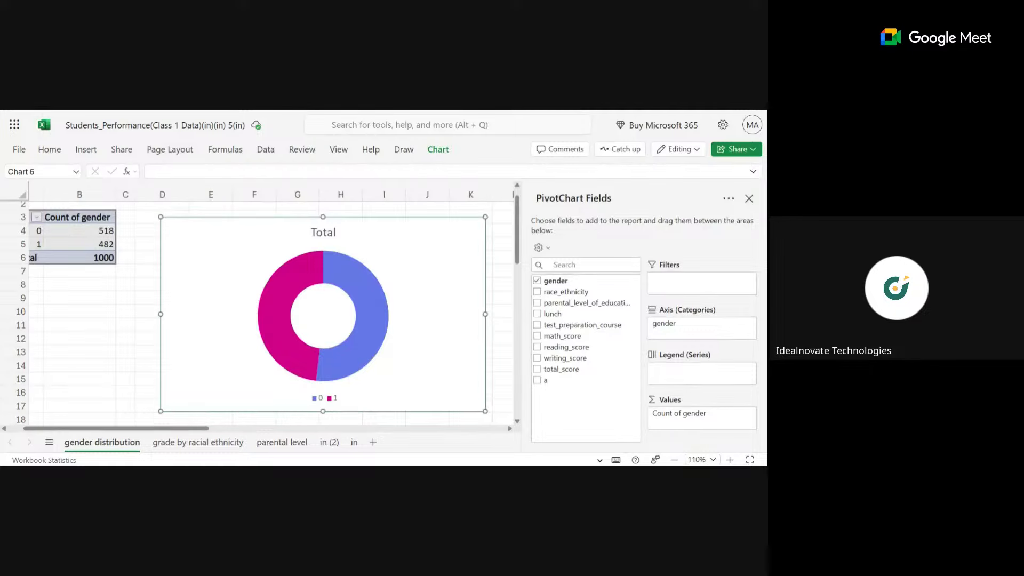
key("ctrl+minus")
left_click(736, 461)
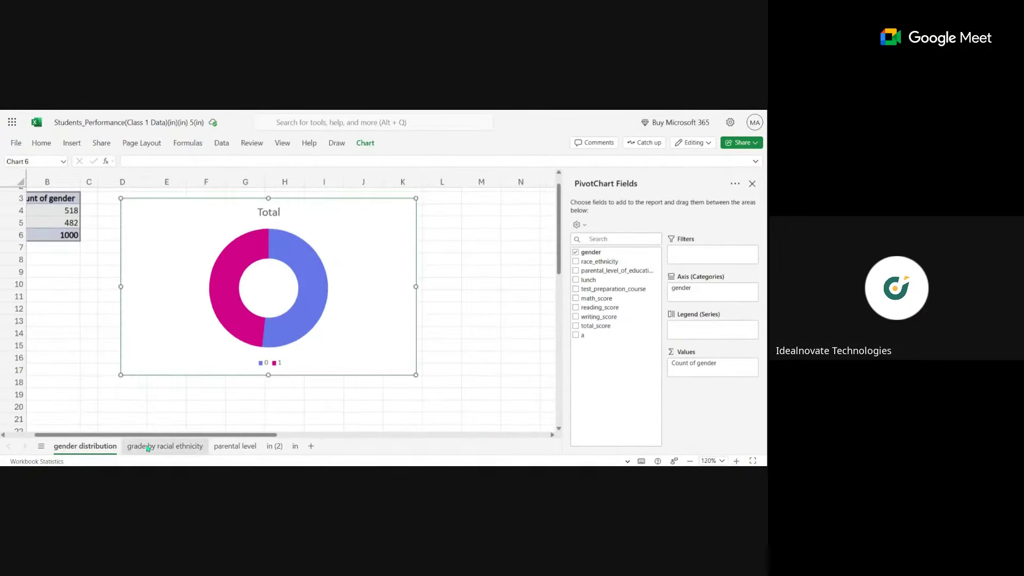
left_click(169, 448)
left_click(235, 445)
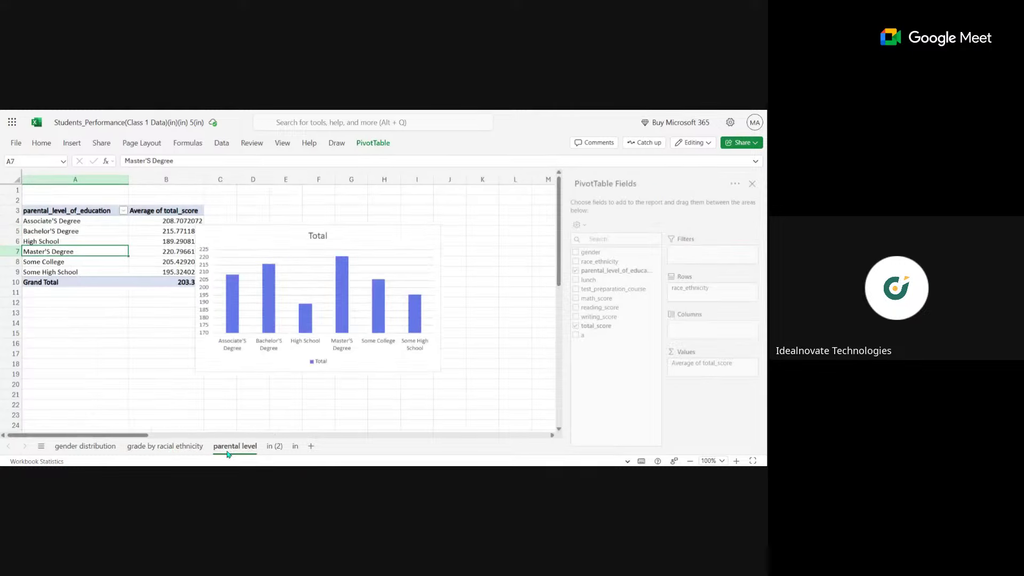
On the gender distribution sheet, set the doughnut chart's title to STUDENT GENDER DISTRIBUTION
left_click(60, 451)
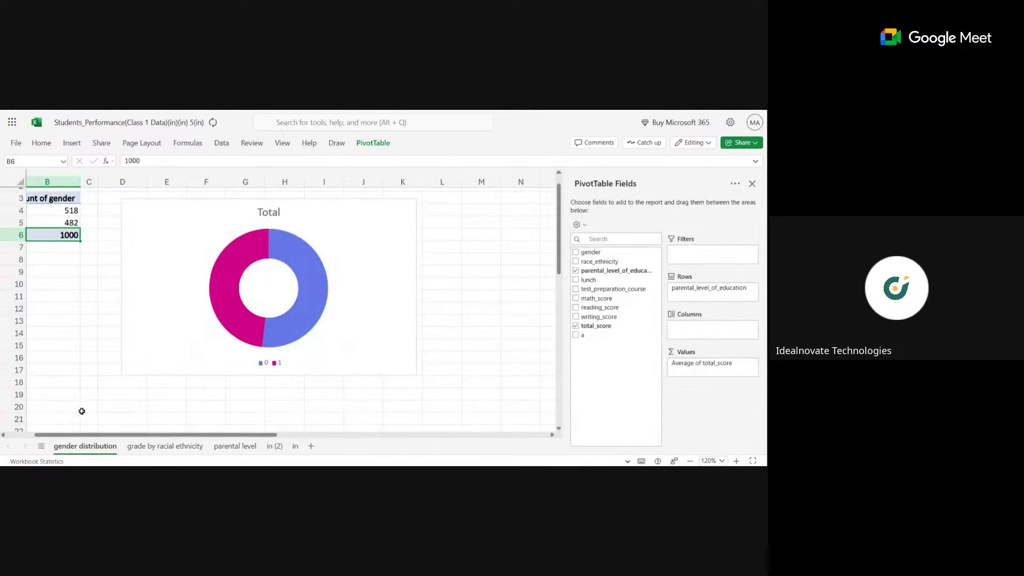
left_click(267, 209)
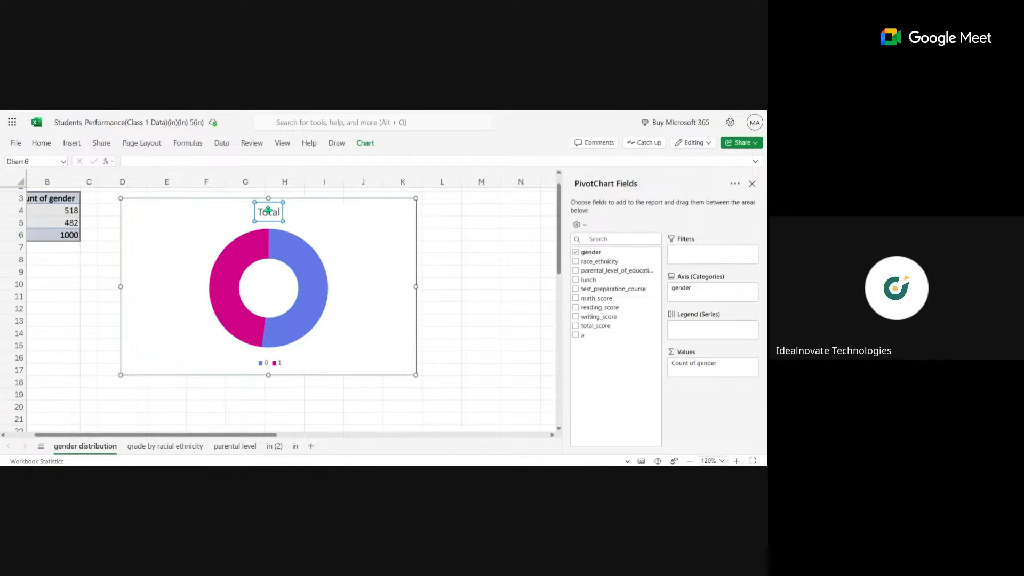
double_click(268, 210)
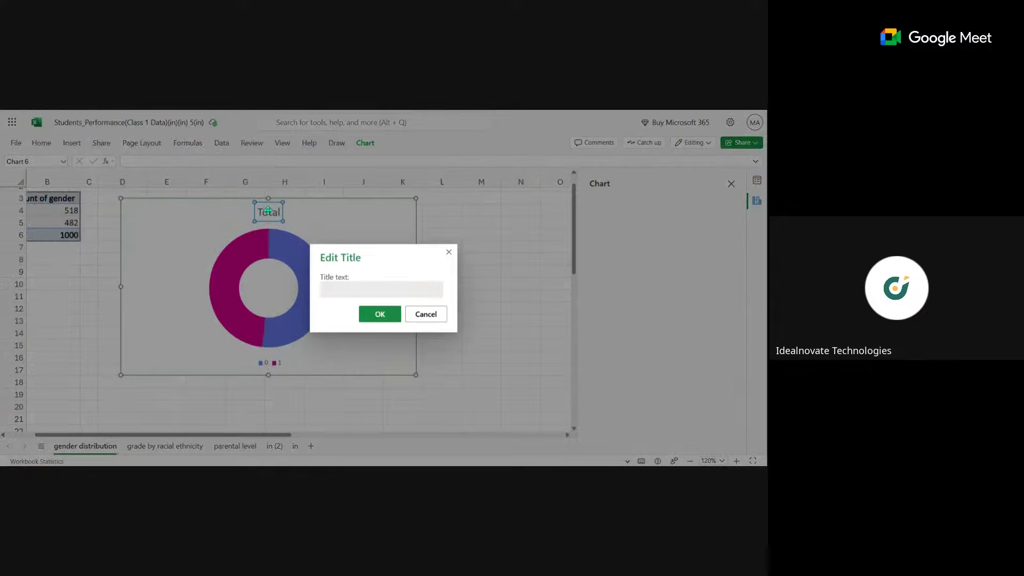
left_click(424, 320)
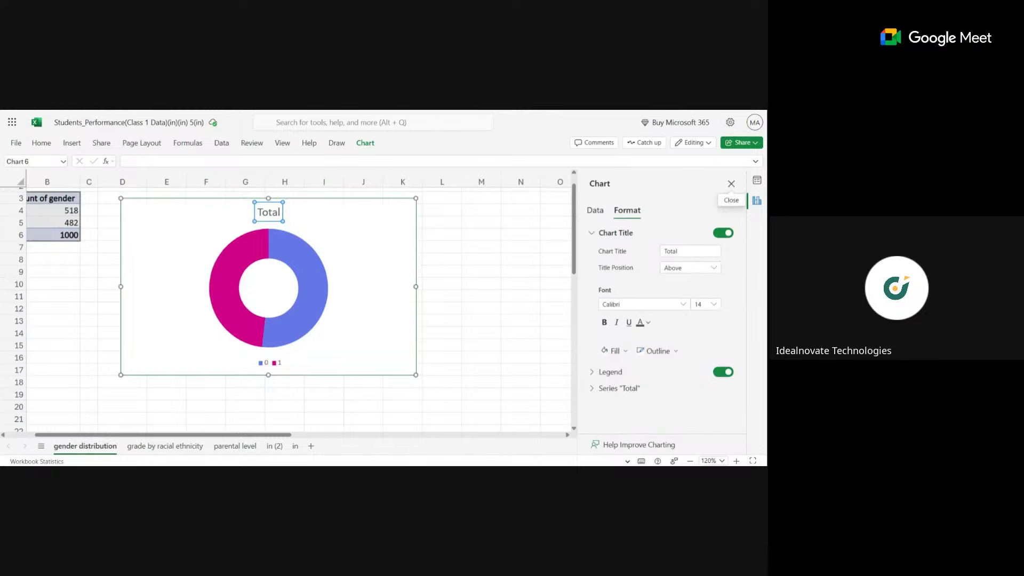
left_click_drag(270, 212, 269, 213)
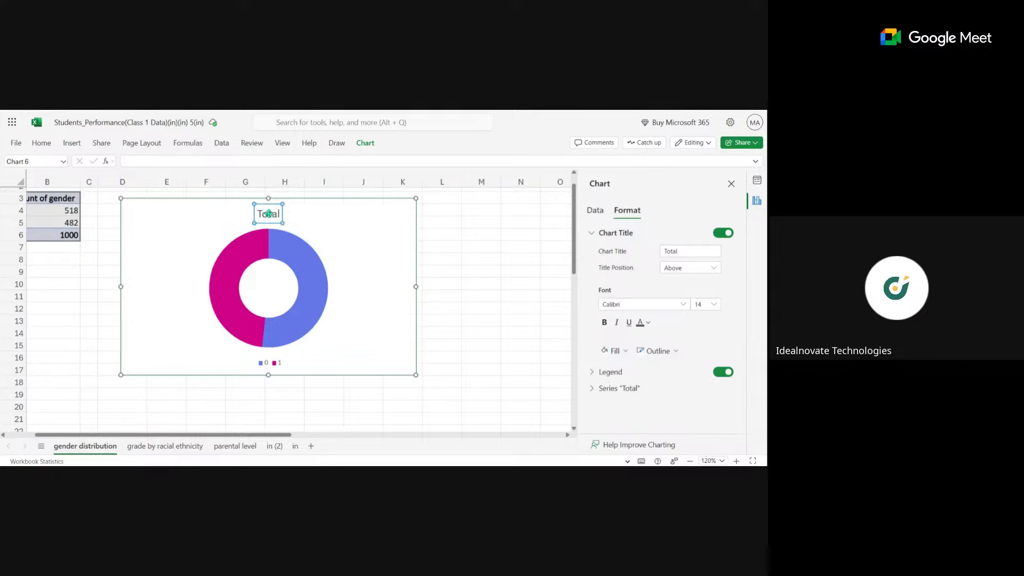
double_click(269, 214)
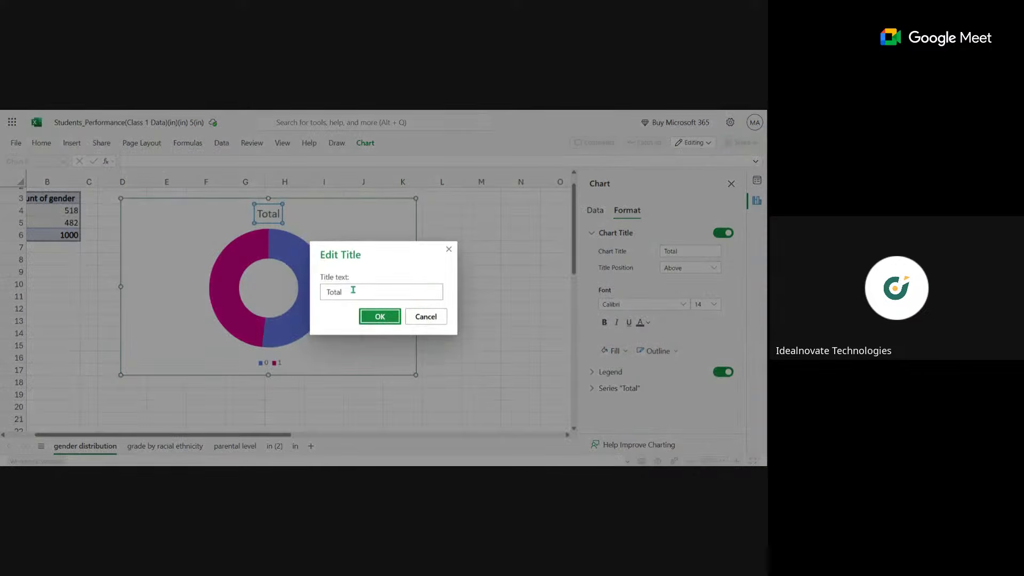
left_click_drag(344, 291, 312, 292)
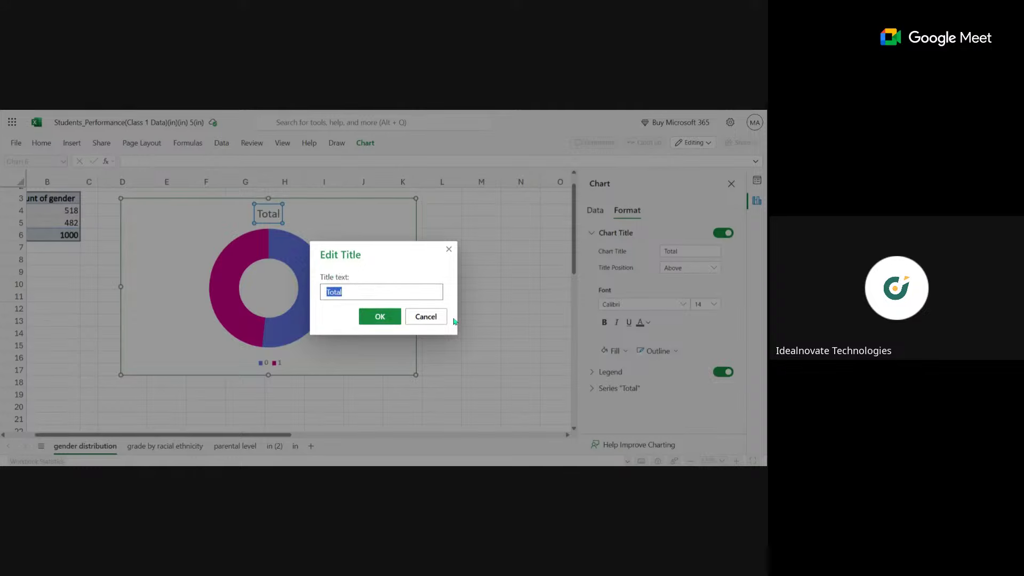
type("Gen")
key("BackSpace")
key("BackSpace")
key("BackSpace")
type("GENDER DISTRIBUTION")
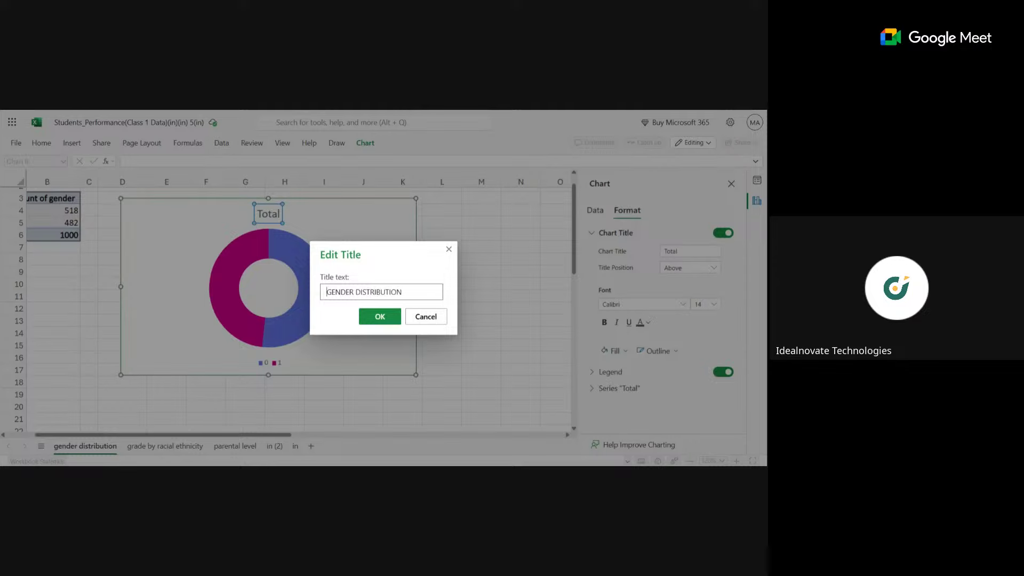
type("STUDENT")
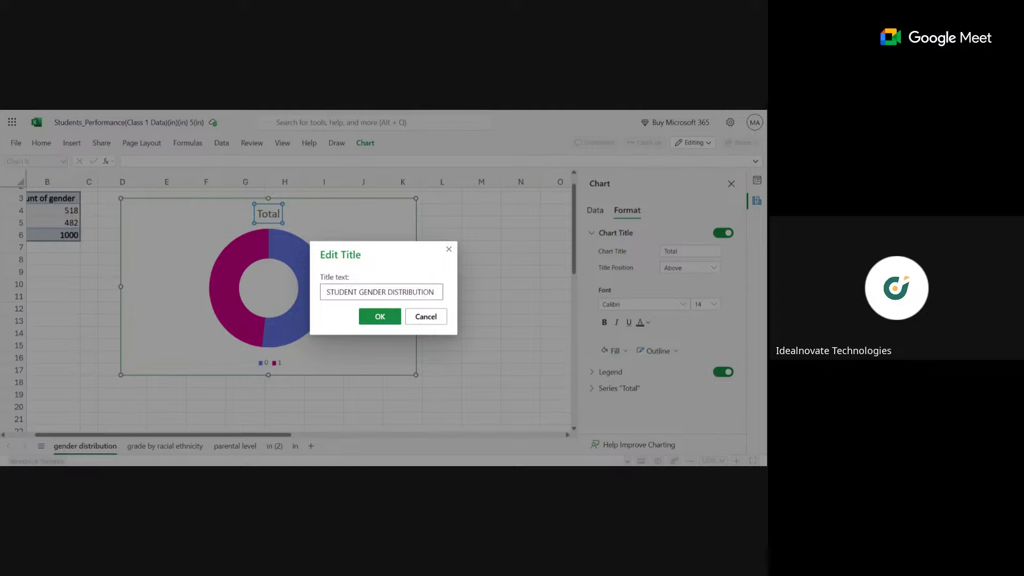
key("Return")
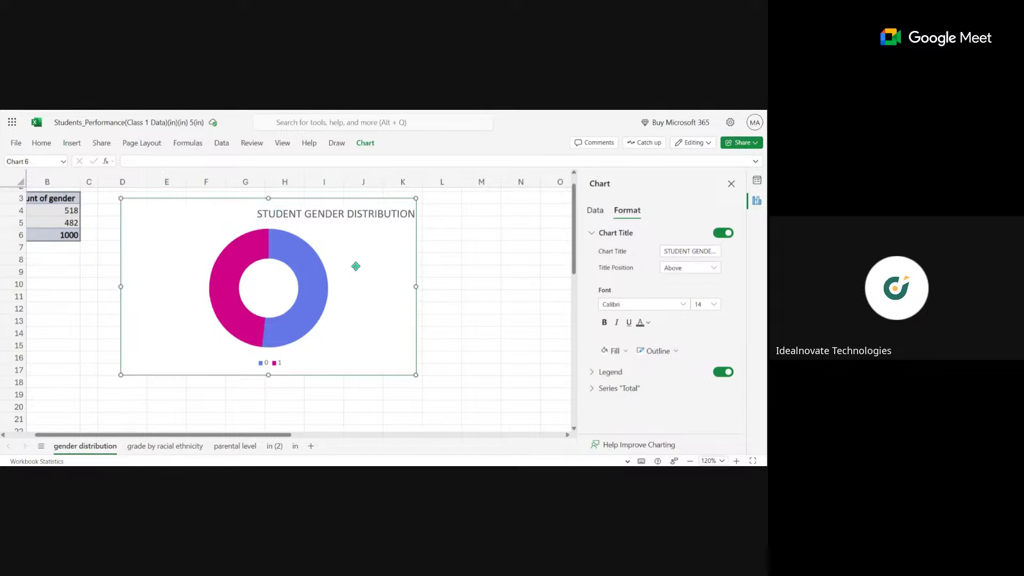
left_click(350, 214)
left_click(456, 275)
left_click(311, 221)
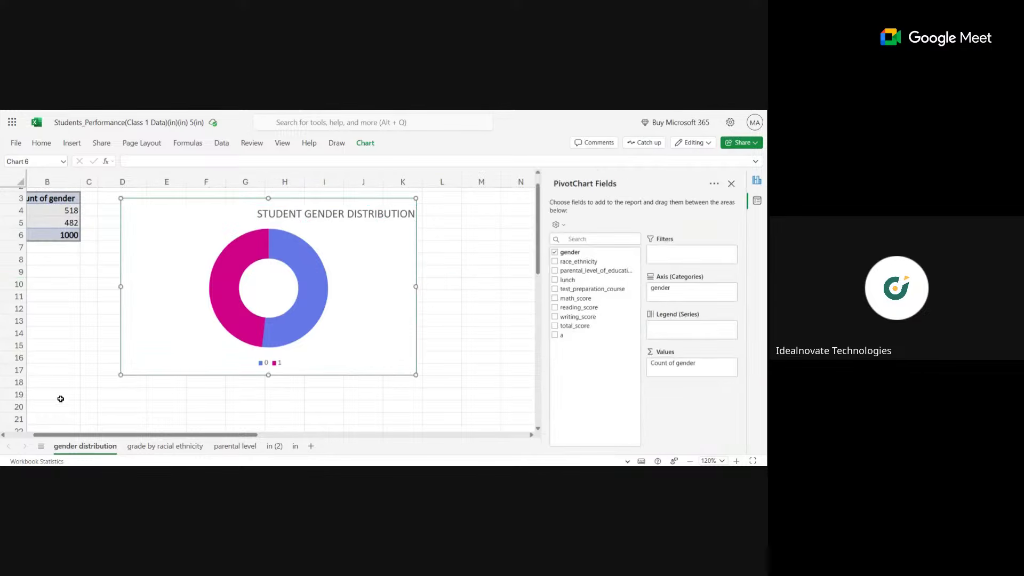
On the grade by racial ethnicity sheet, move the column chart down below the Average Grade by Racial Ethnicity heading to uncover the PivotTable's score column
left_click(140, 447)
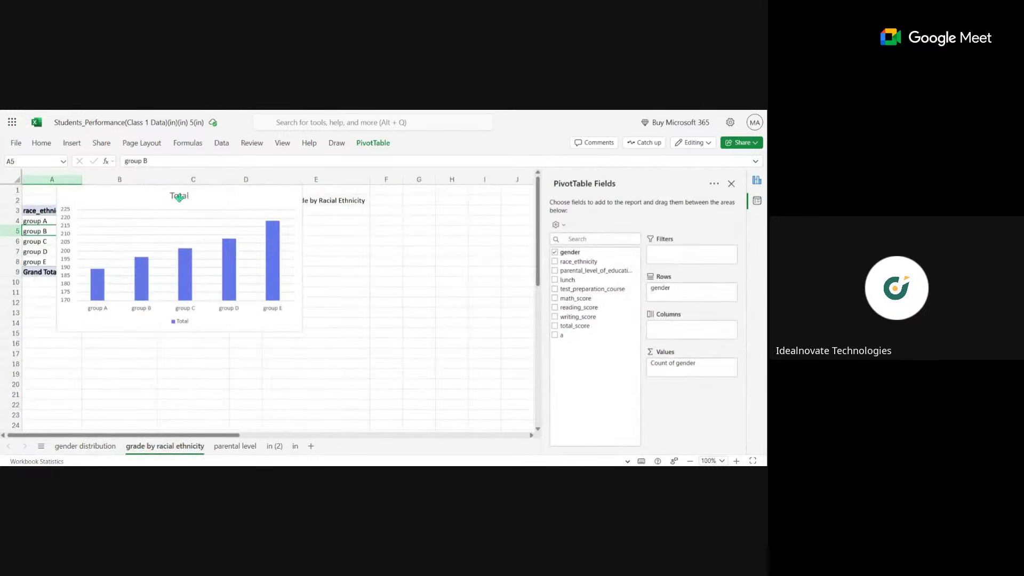
left_click(179, 196)
left_click(737, 461)
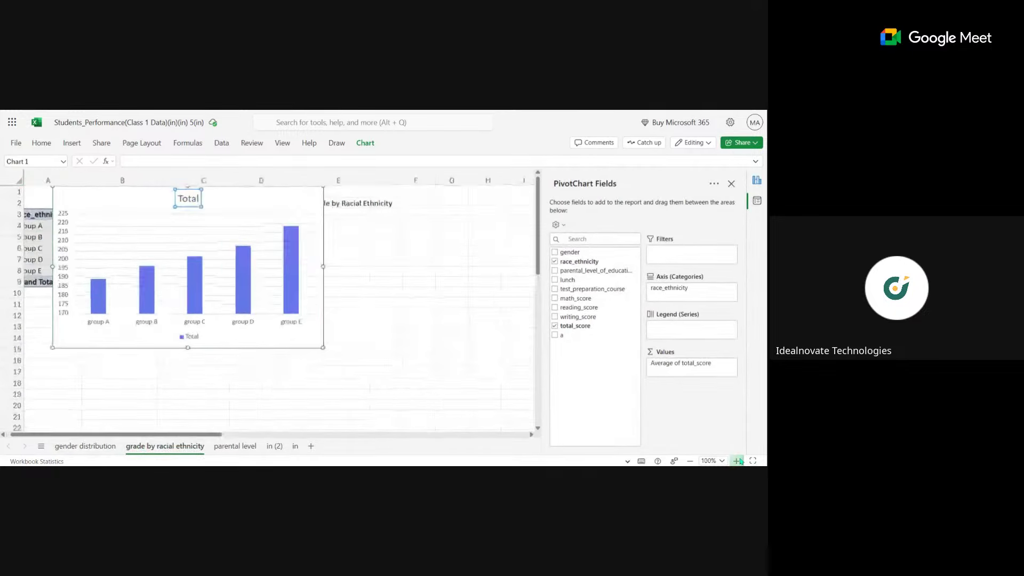
left_click(736, 461)
left_click(273, 204)
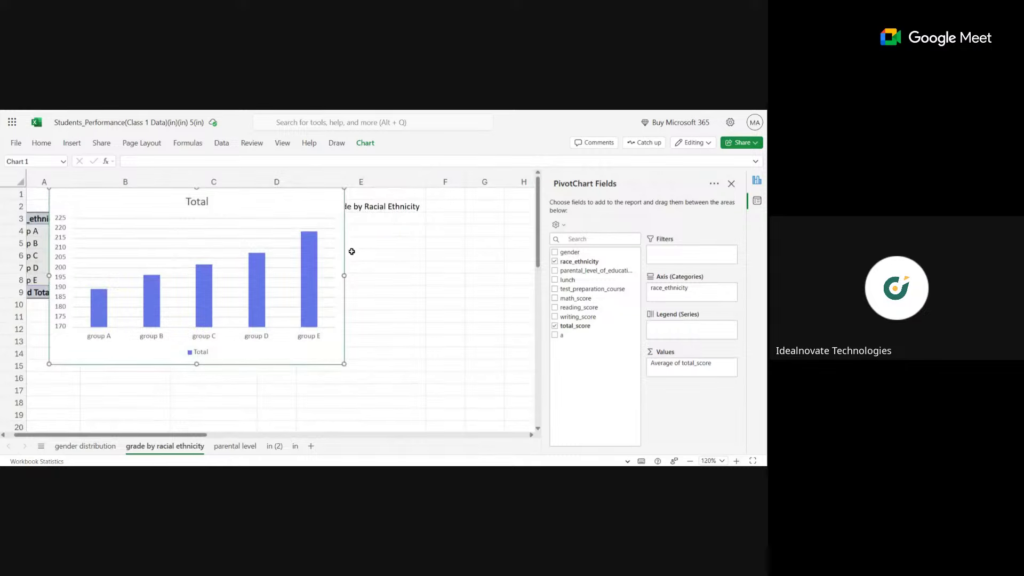
key("Escape")
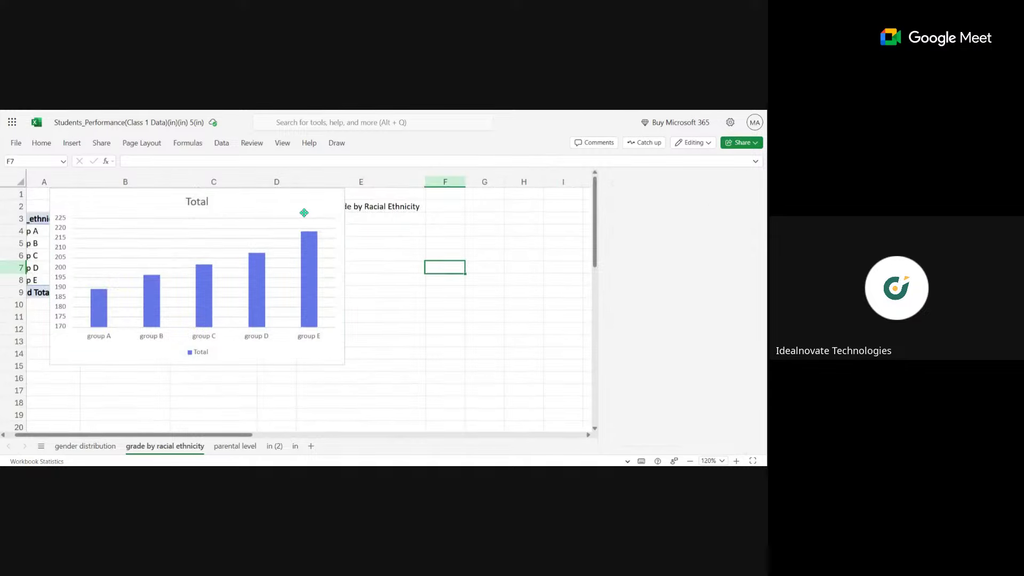
left_click(304, 213)
left_click_drag(311, 218, 414, 278)
Set the racial ethnicity column chart's title to AVERAGE GRADE BY RACIAL ETHNICITY
left_click(311, 267)
double_click(311, 267)
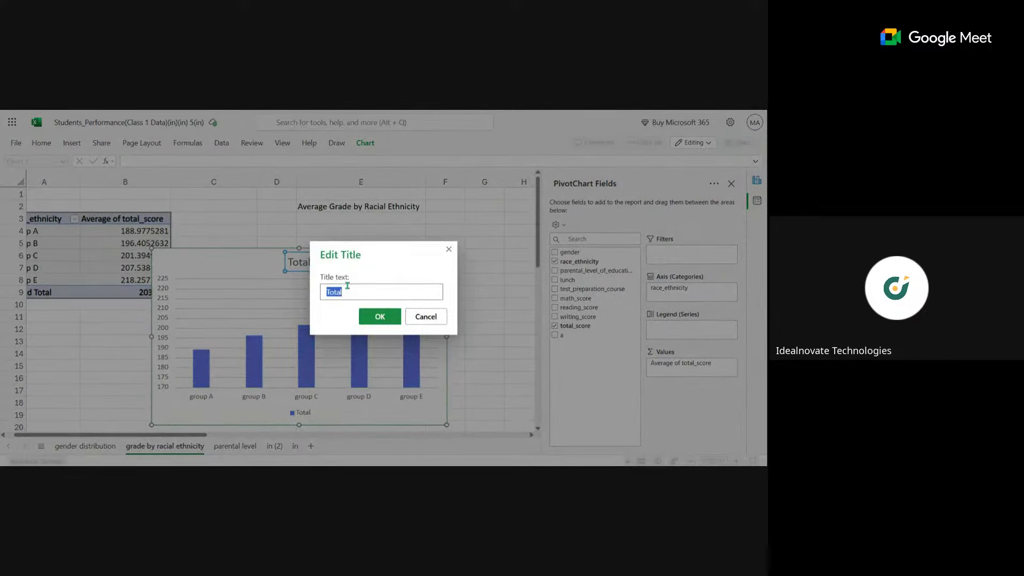
type("GRADE")
key("Home")
type("AVERAGE ")
type(" BY ETHN")
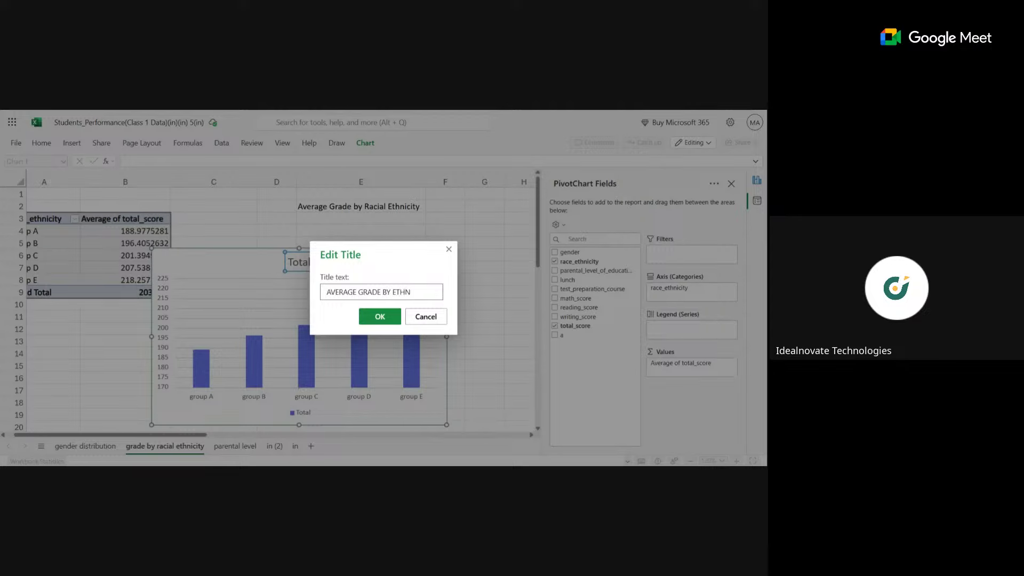
type("ICITY")
type("RACIAL")
key("Return")
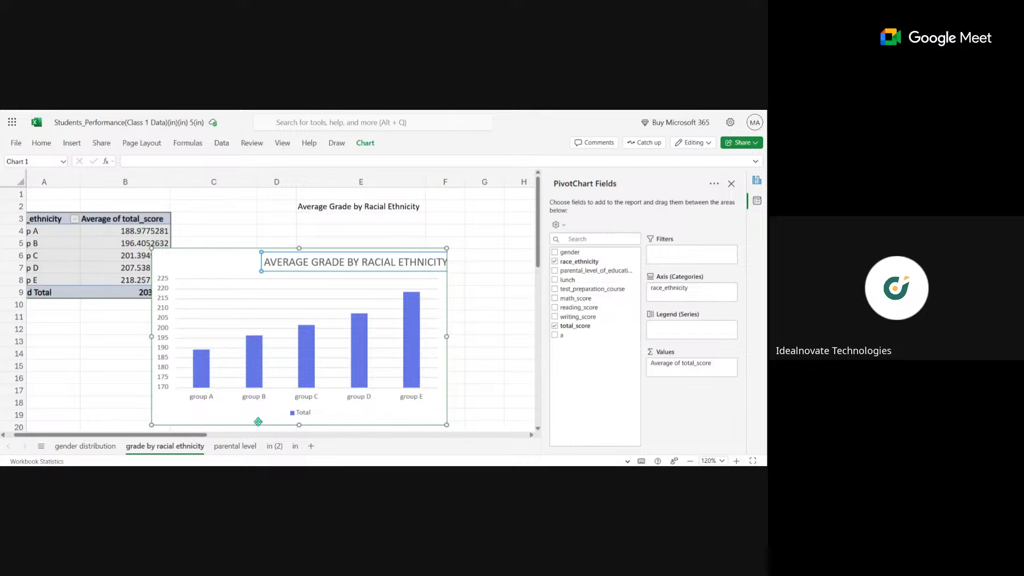
On the parental level sheet, set the column chart's title to AVERAGE GRADE BY PARENTAL LEVEL OF EDUCATION
left_click(243, 447)
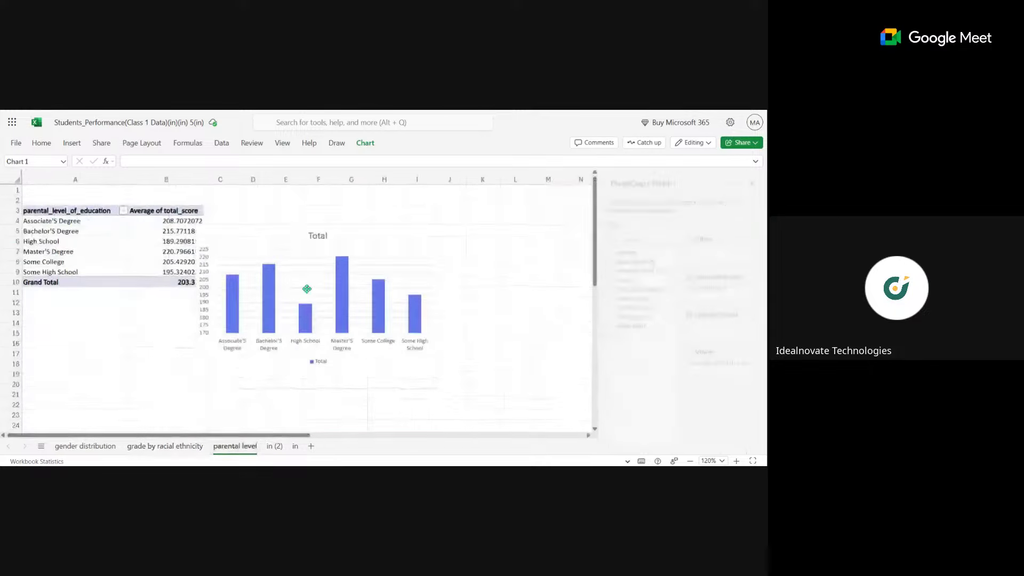
left_click(315, 233)
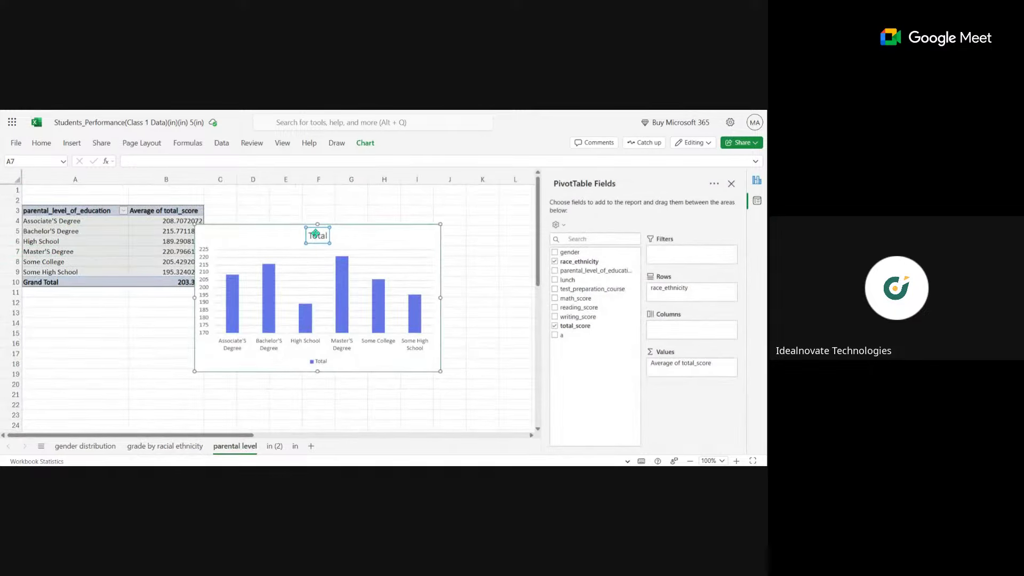
left_click(737, 461)
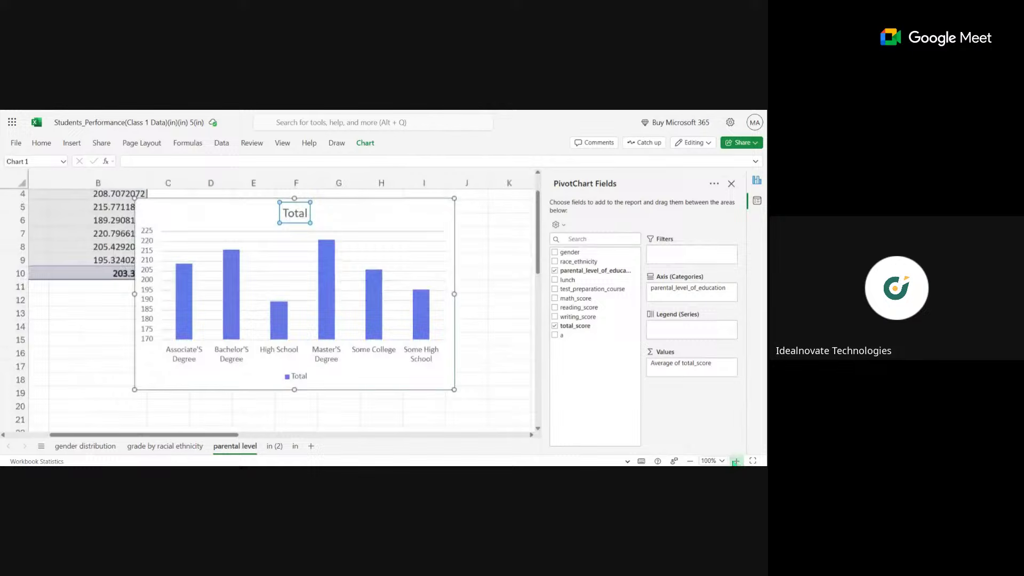
double_click(295, 213)
double_click(366, 291)
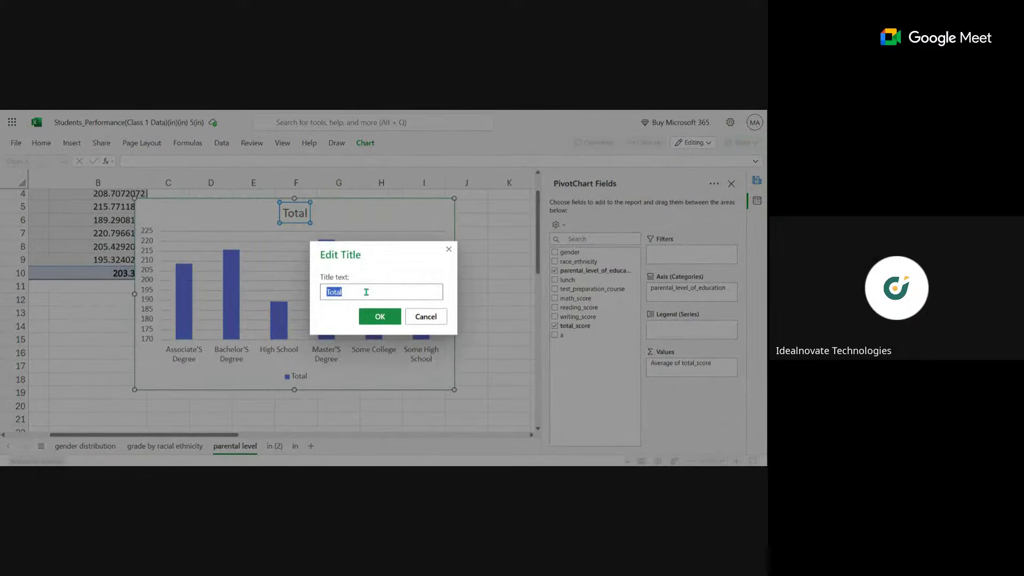
type("AVERAGE GRADE BY RACIAL ETHNICITY")
key("ctrl+a")
type("AVERAH")
key("BackSpace")
left_click(398, 301)
left_click_drag(391, 294, 460, 293)
key("BackSpace")
type("PARENTAL LEVEL OF EDUCATION")
key("Return")
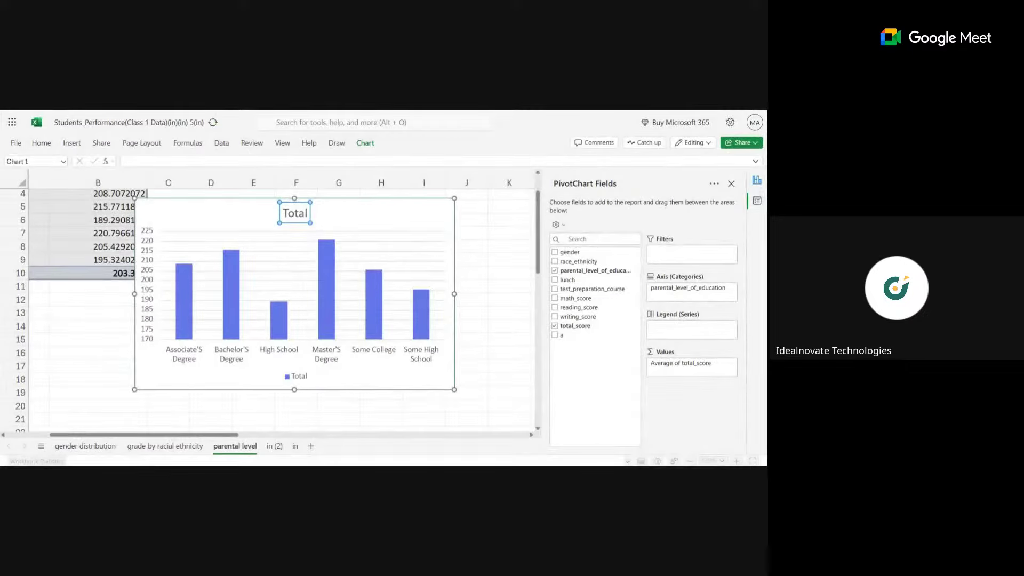
Review the titled charts on the gender distribution, grade by racial ethnicity and parental level sheets
left_click(86, 446)
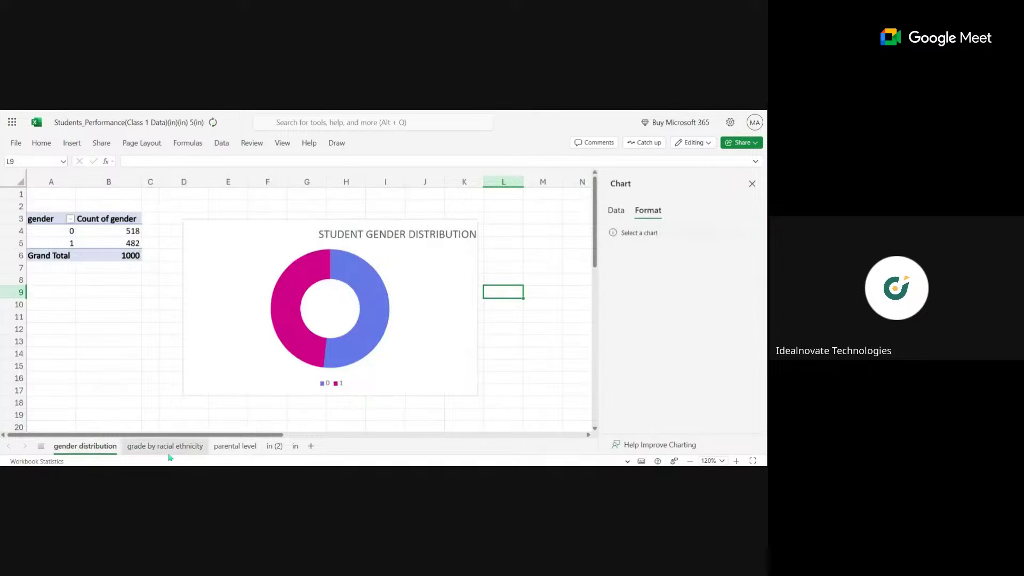
left_click(165, 445)
left_click(86, 446)
left_click(165, 446)
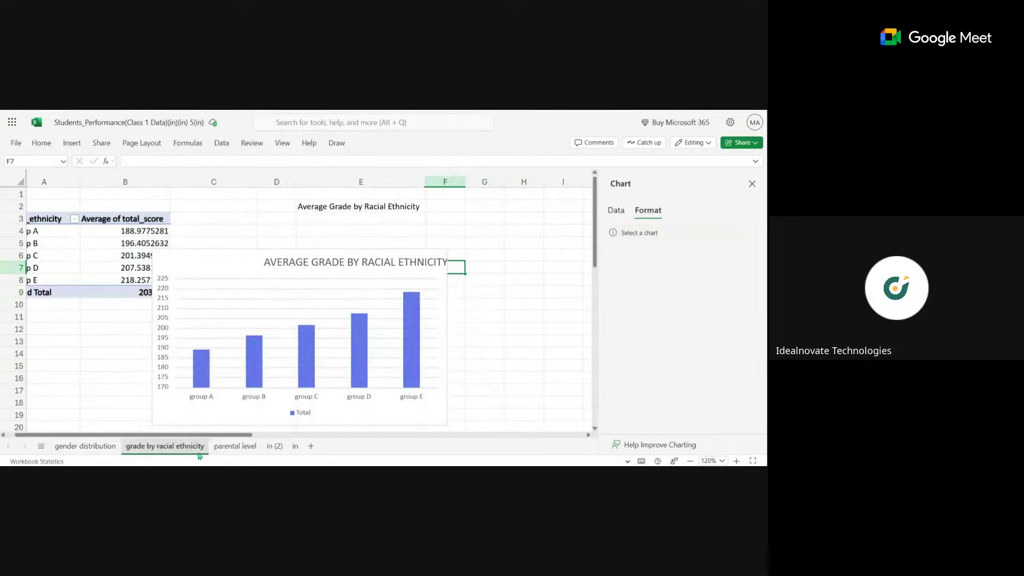
left_click(223, 453)
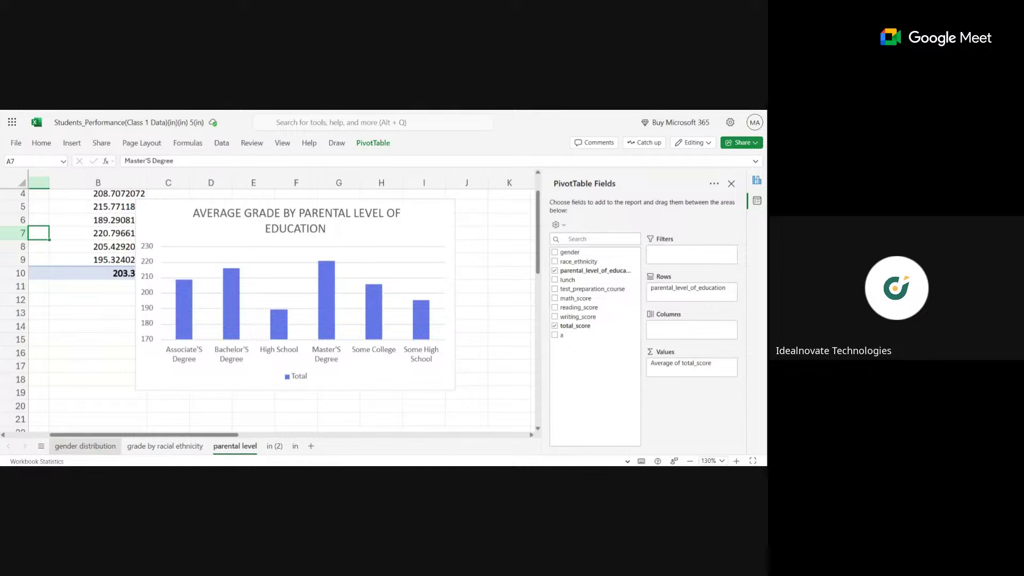
left_click(85, 446)
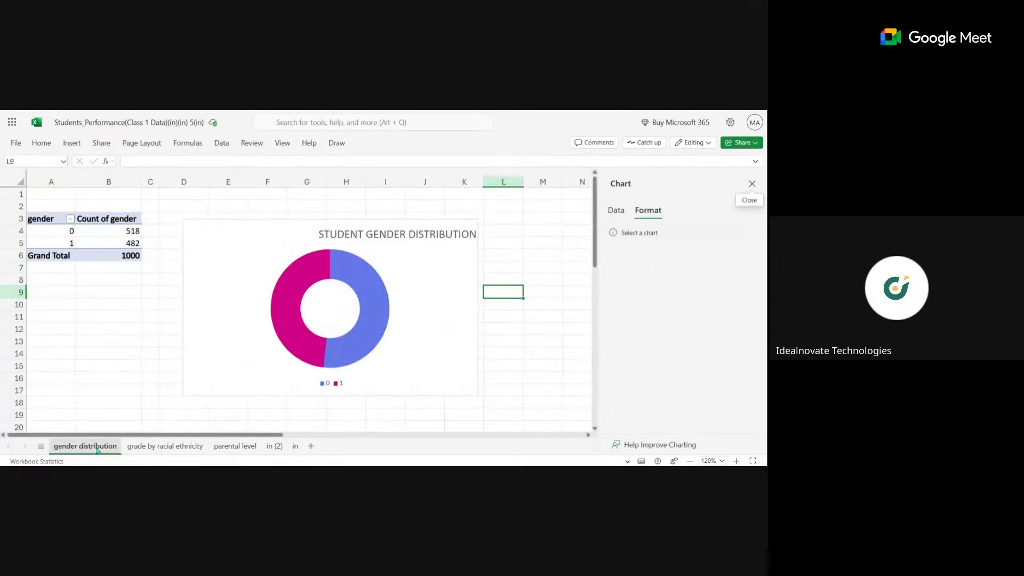
left_click(165, 446)
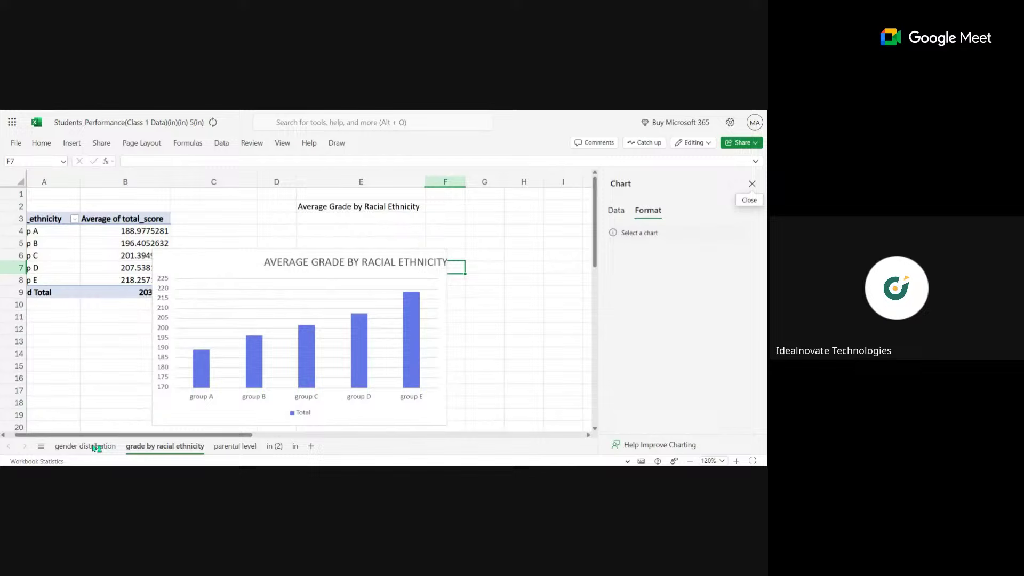
left_click(228, 445)
left_click(108, 453)
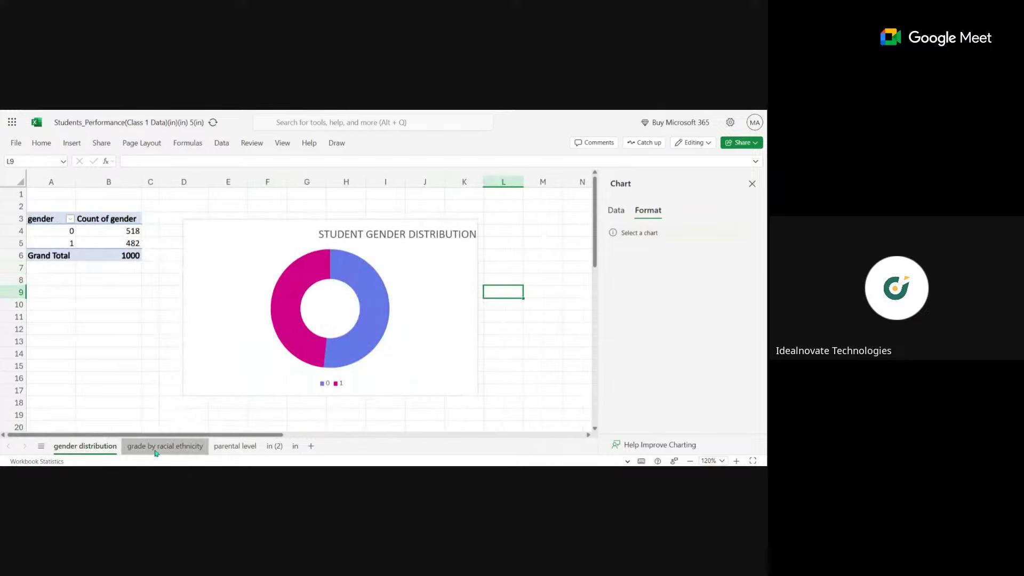
left_click(155, 449)
left_click(230, 452)
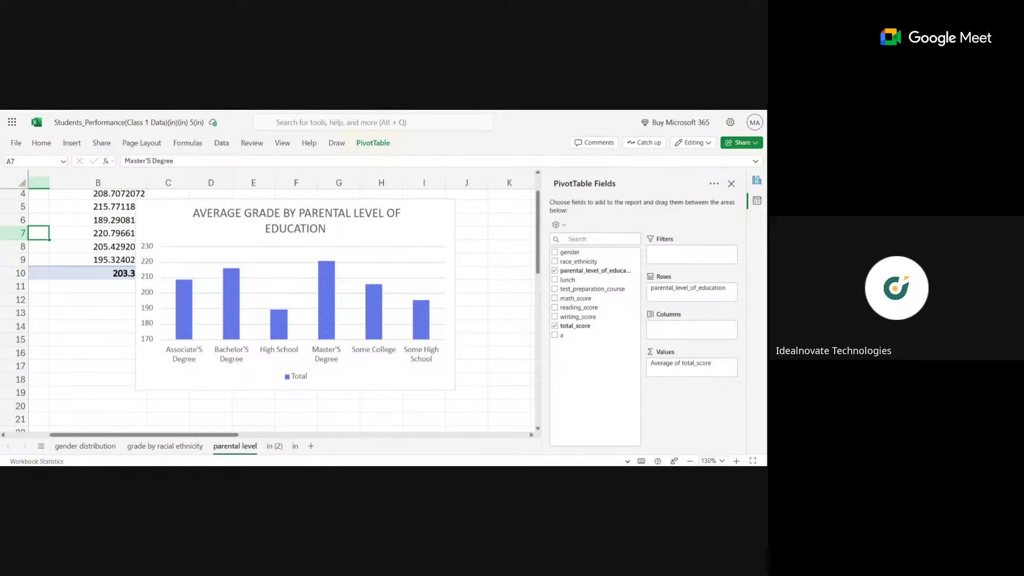
left_click(94, 447)
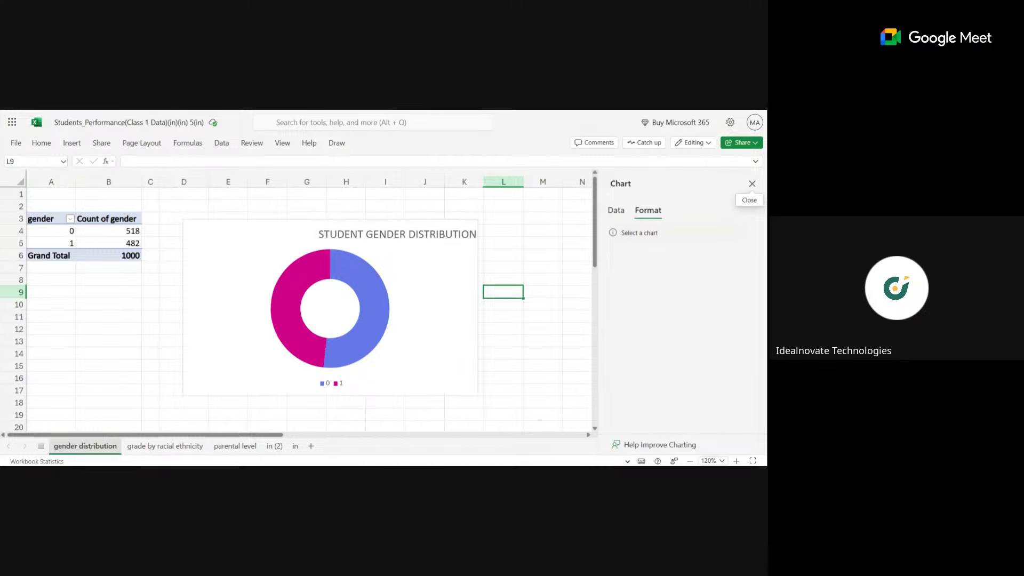
left_click(164, 447)
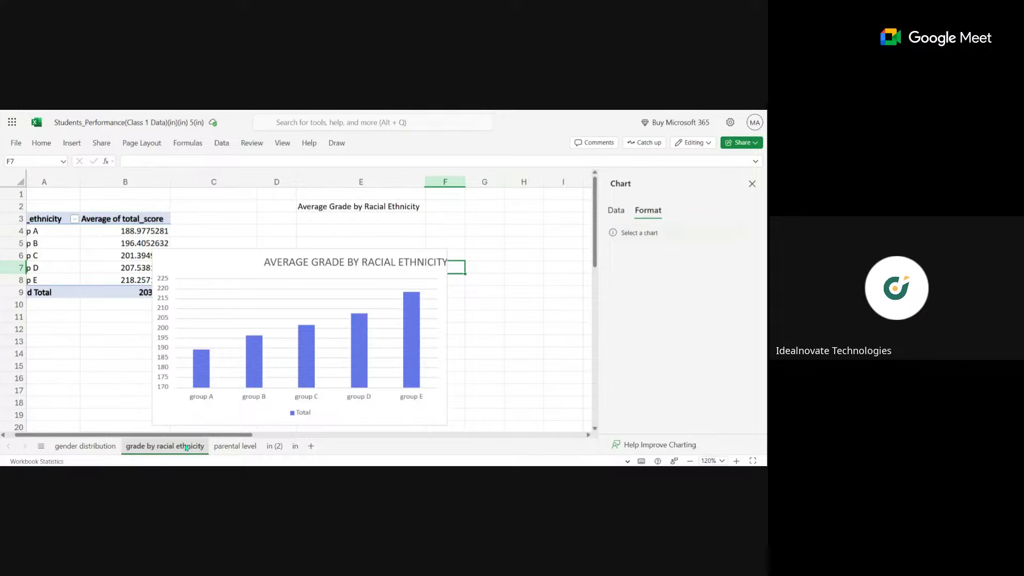
left_click(223, 451)
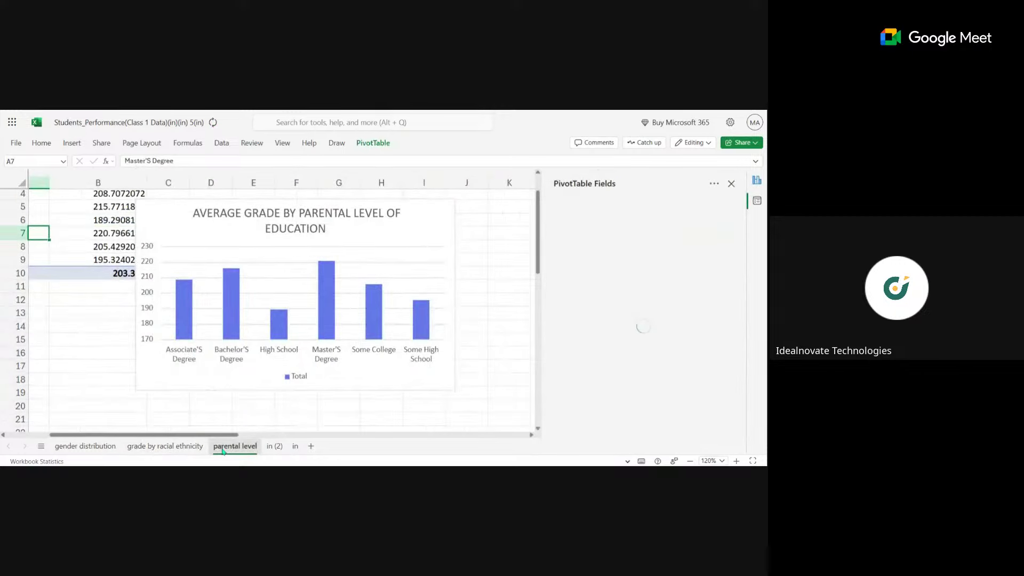
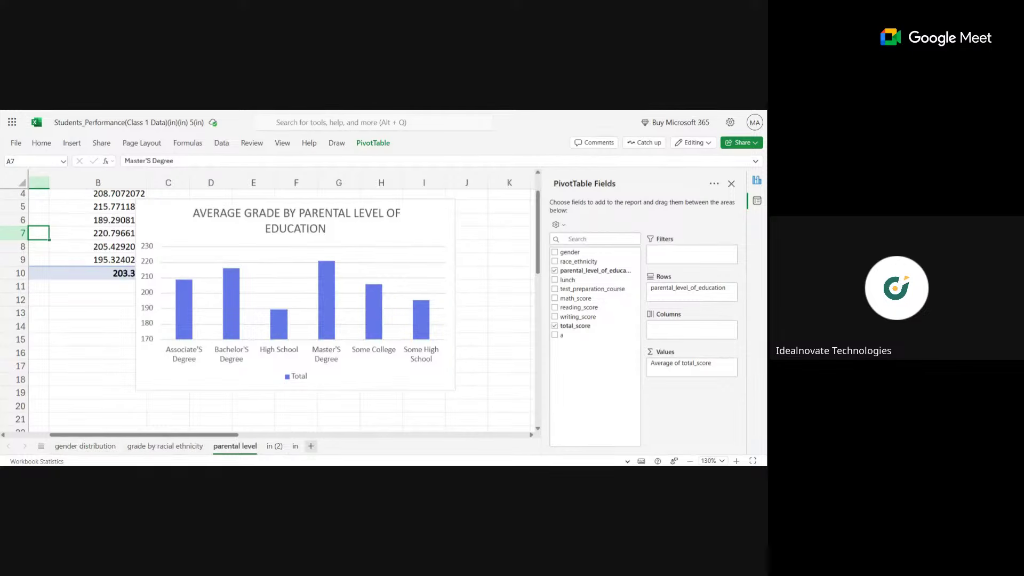
Add a new blank worksheet after the parental level sheet
left_click(309, 448)
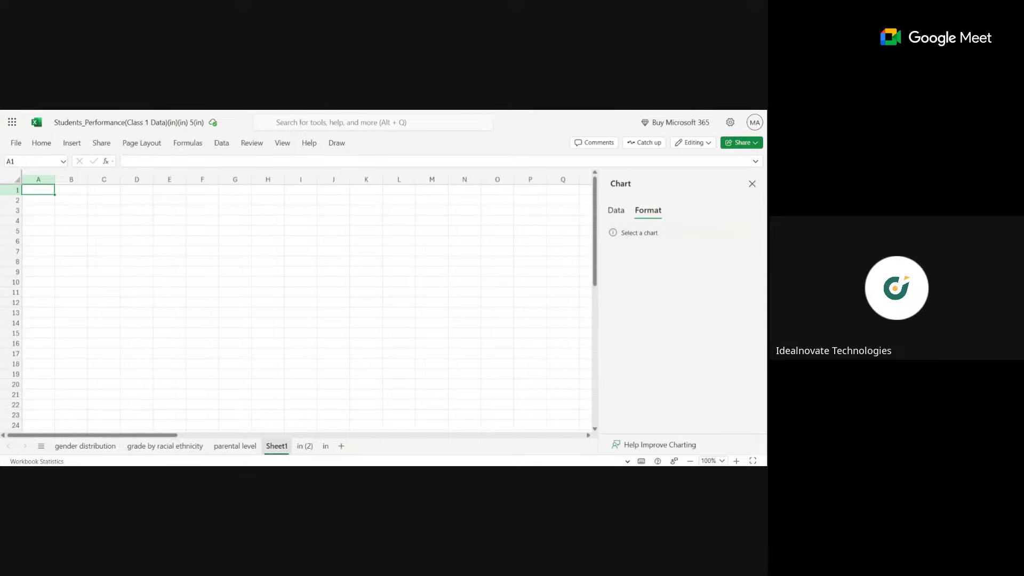
Rename the new blank worksheet as dashboard
double_click(277, 447)
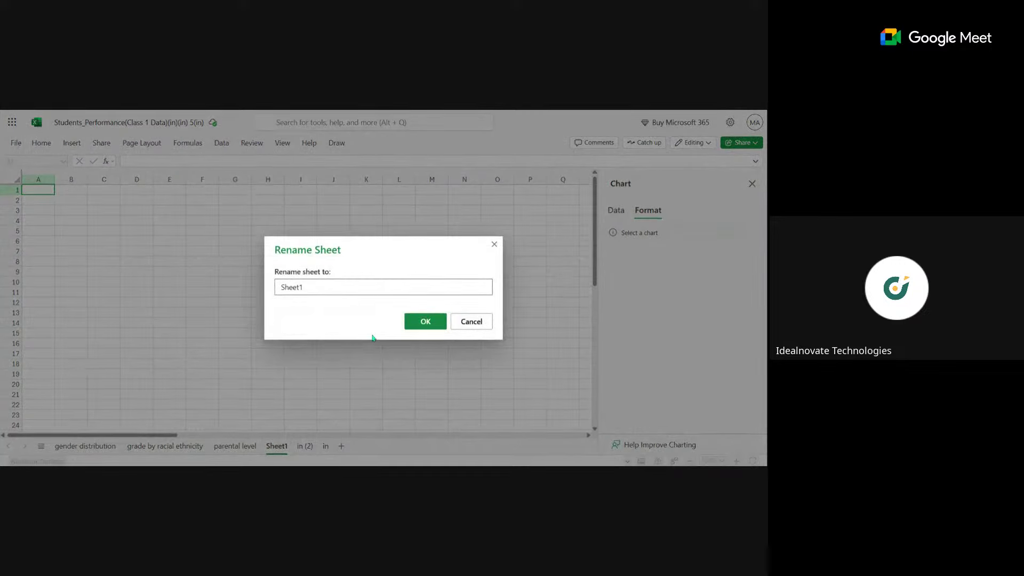
double_click(302, 280)
type("dashboard")
key("Return")
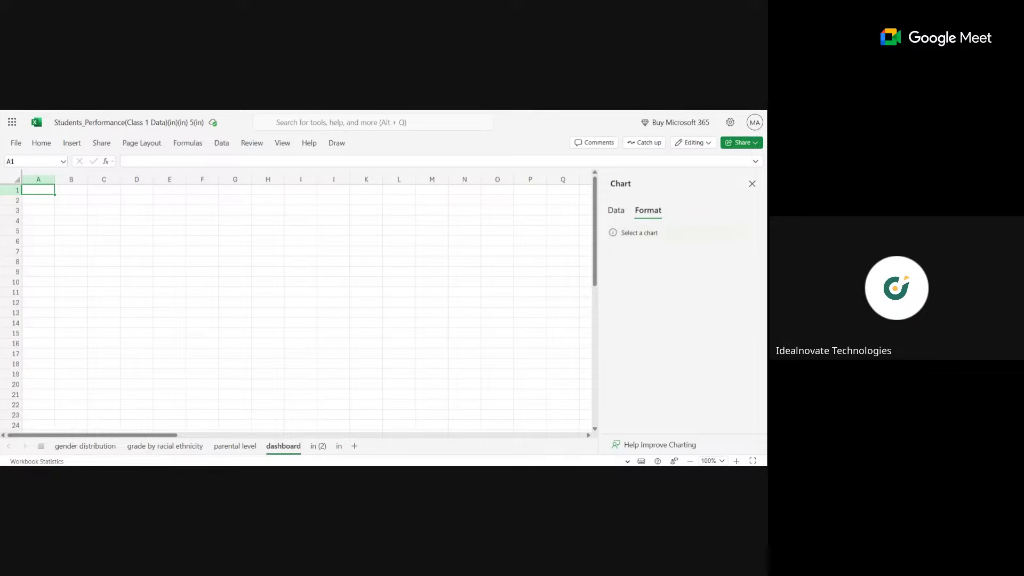
Create a PivotTable on a new worksheet from the student data table on the in sheet
left_click(338, 446)
left_click(288, 351)
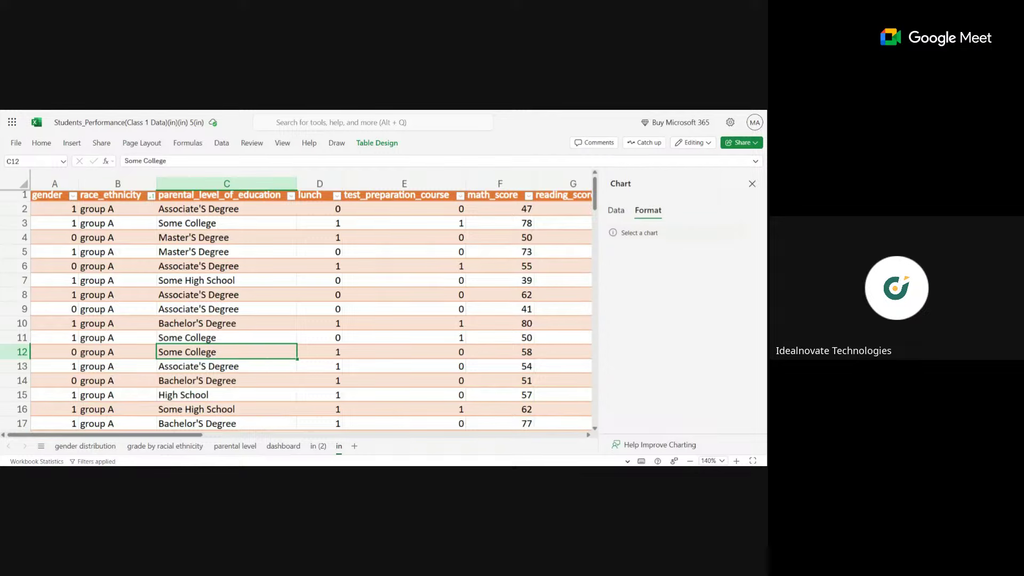
left_click(202, 309)
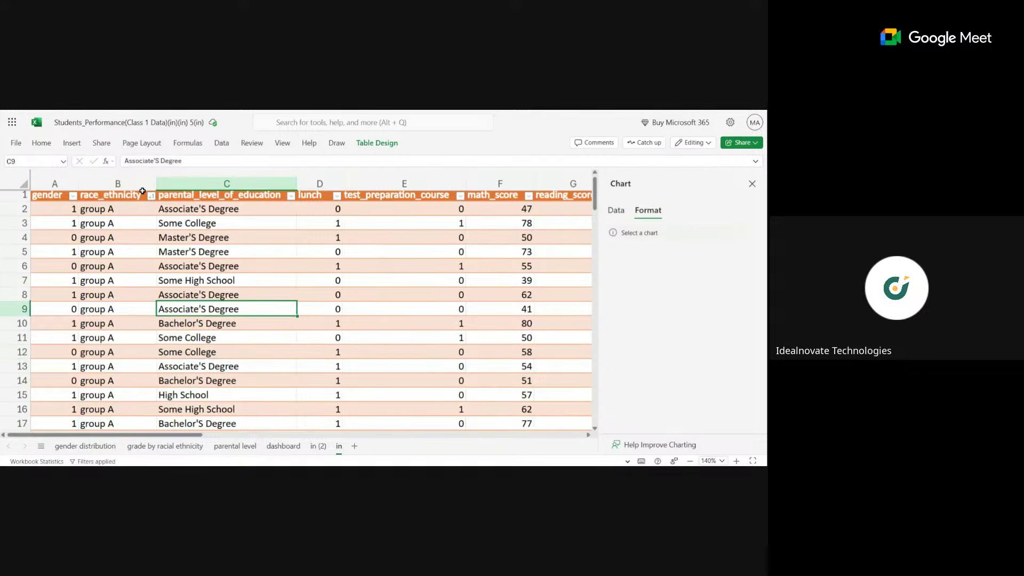
left_click(180, 252)
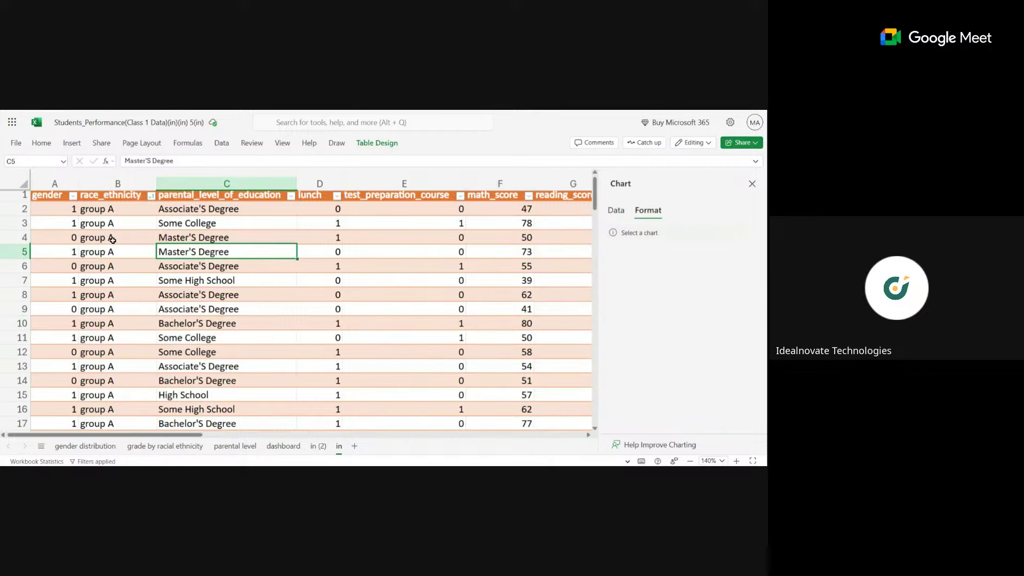
left_click(73, 146)
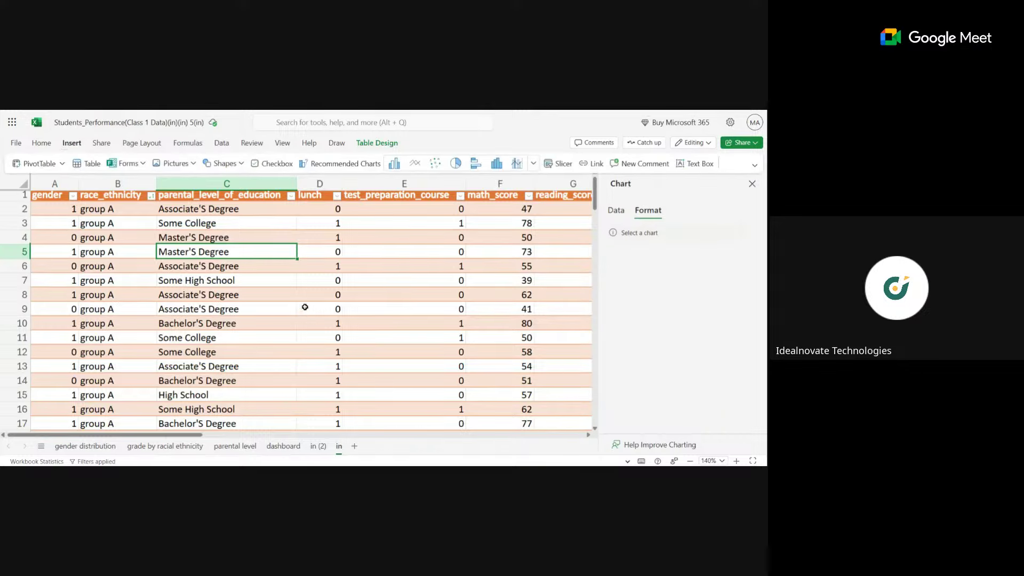
left_click(35, 166)
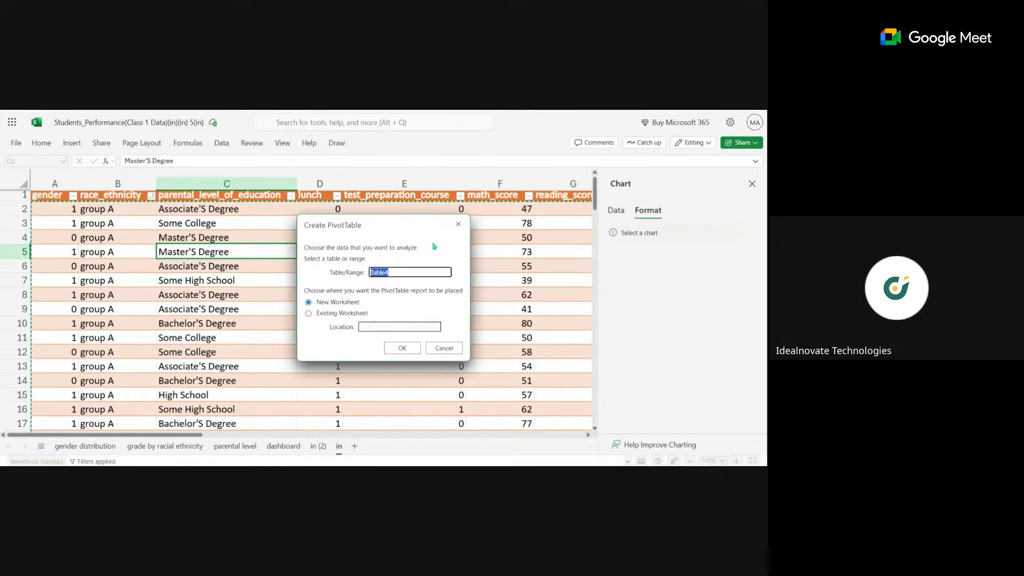
left_click(403, 347)
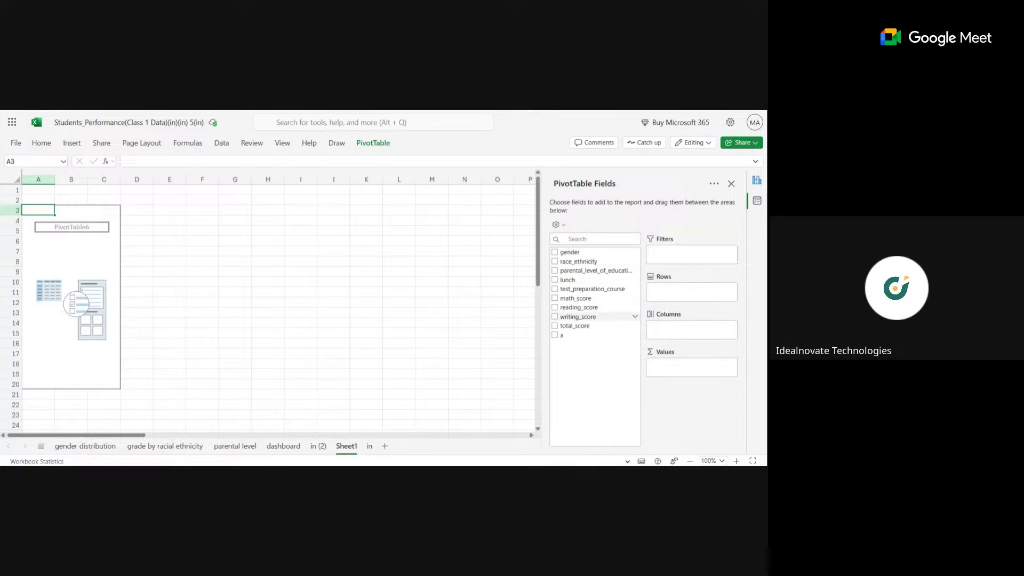
Add the gender field to both the rows and the values of the new PivotTable
left_click(736, 460)
left_click(736, 460)
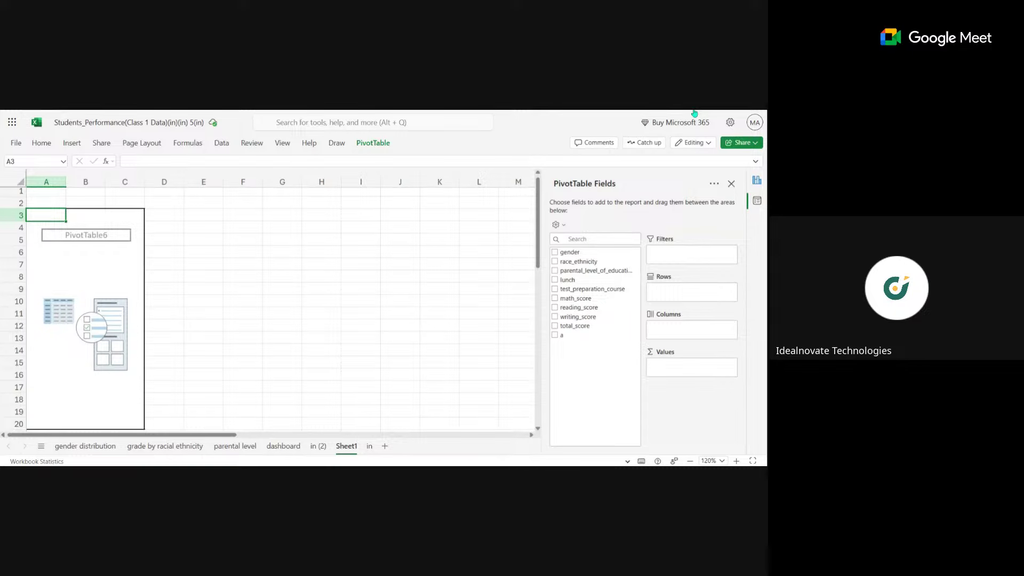
key("ctrl+plus")
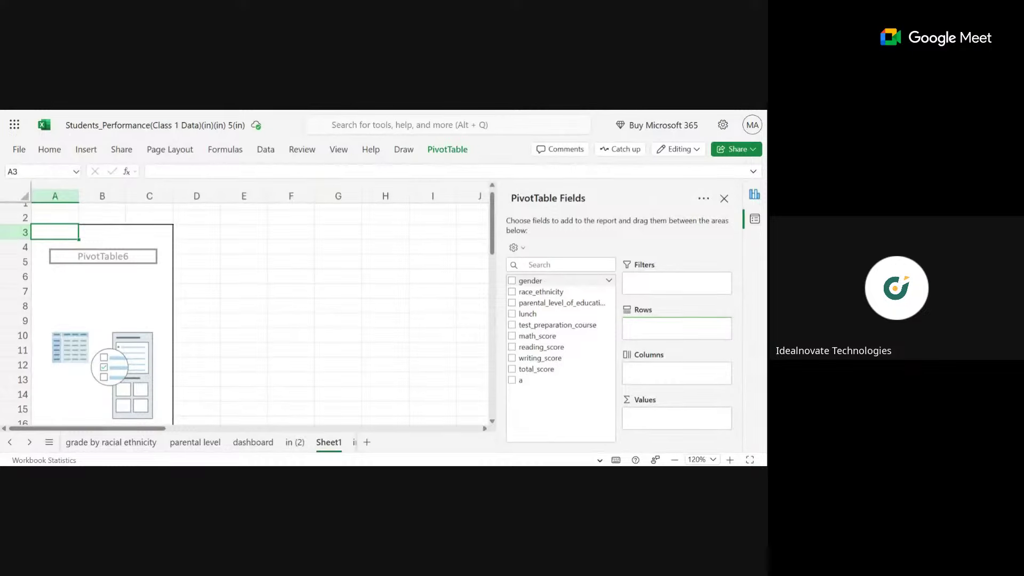
left_click(546, 283)
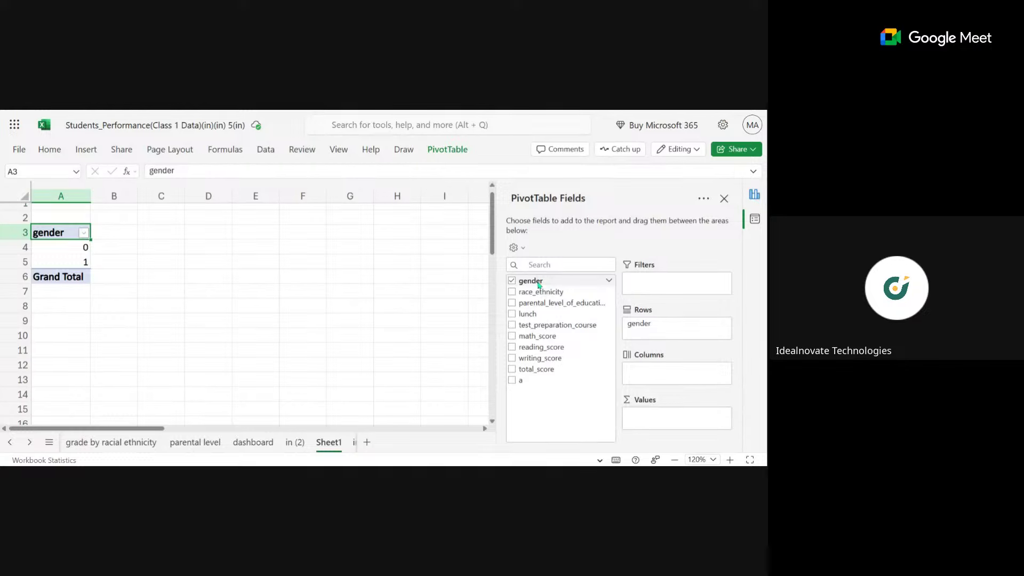
left_click_drag(539, 285, 674, 419)
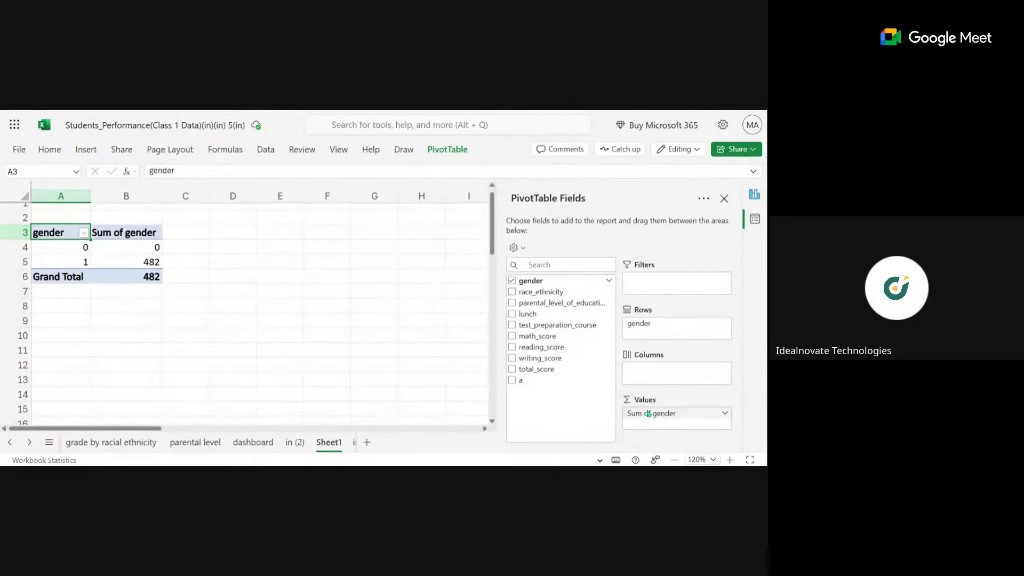
Change the gender value field to be summarized by Count
left_click(725, 415)
left_click(684, 410)
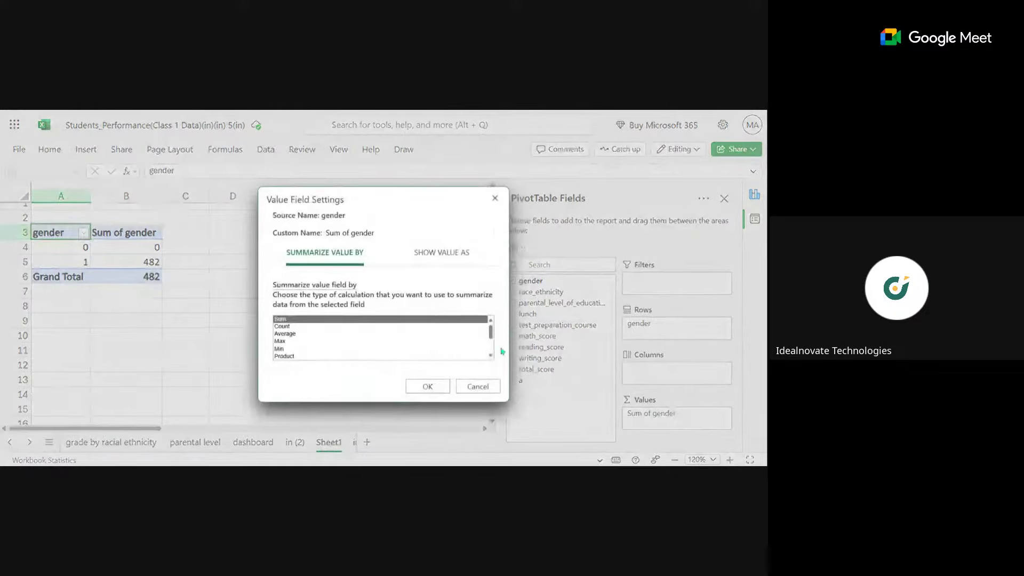
left_click(295, 326)
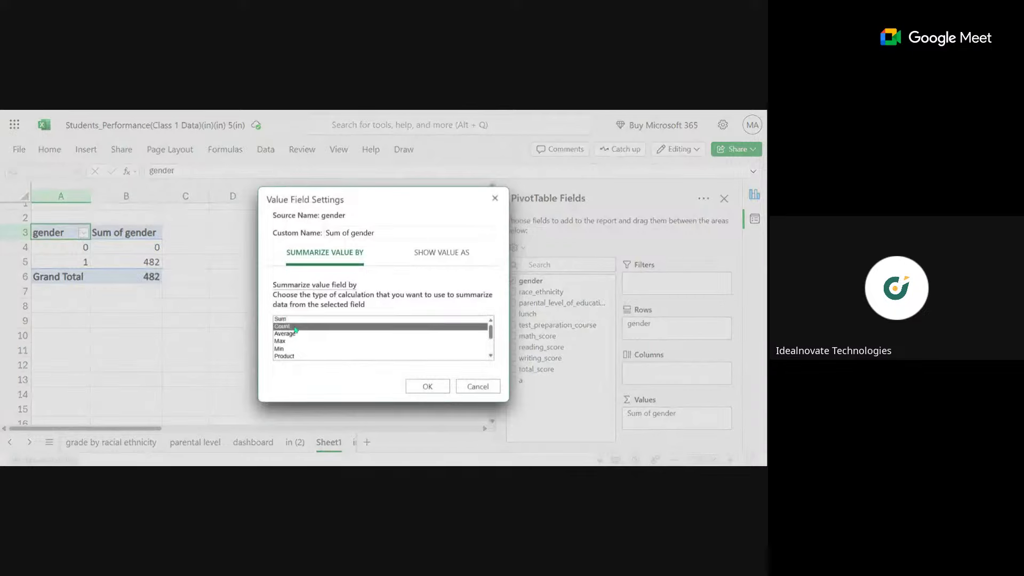
left_click(446, 392)
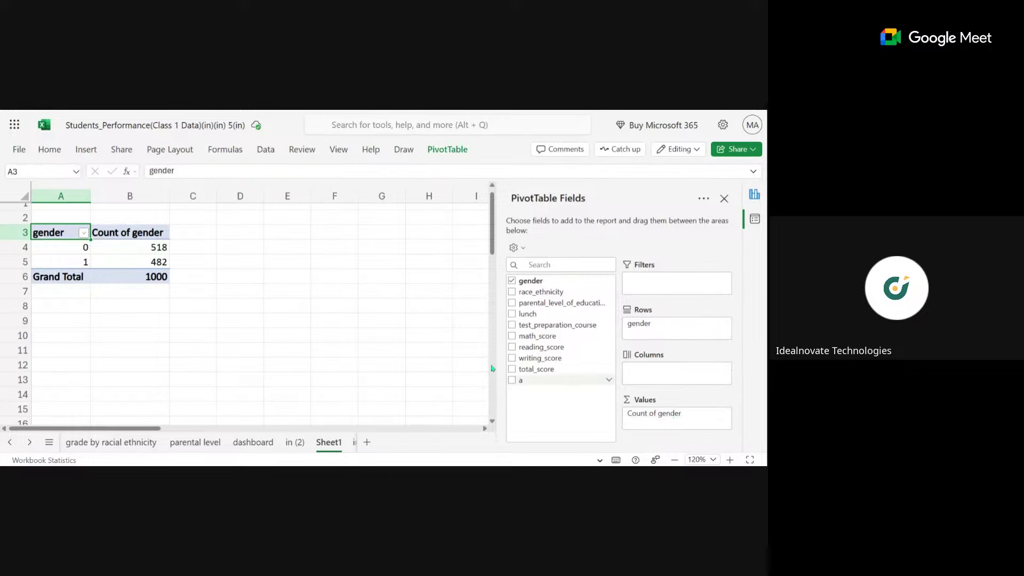
Insert a column PivotChart from the gender count PivotTable
left_click(118, 273)
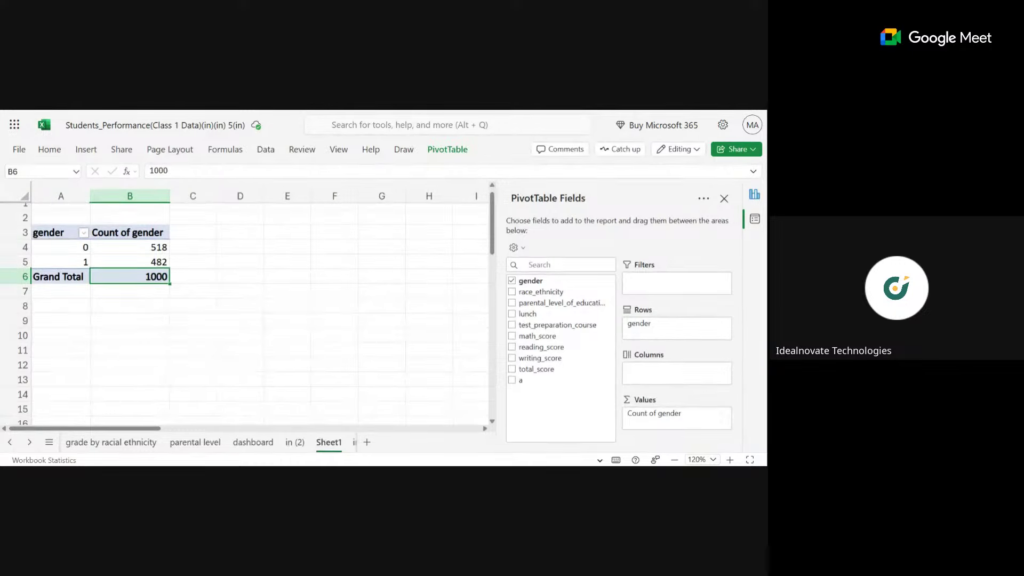
left_click(130, 261)
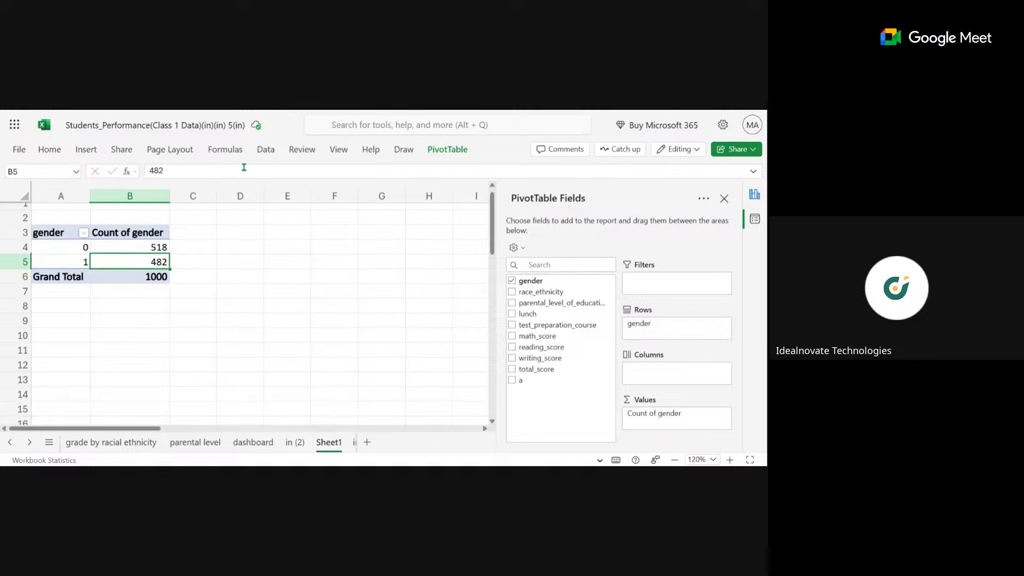
left_click(240, 157)
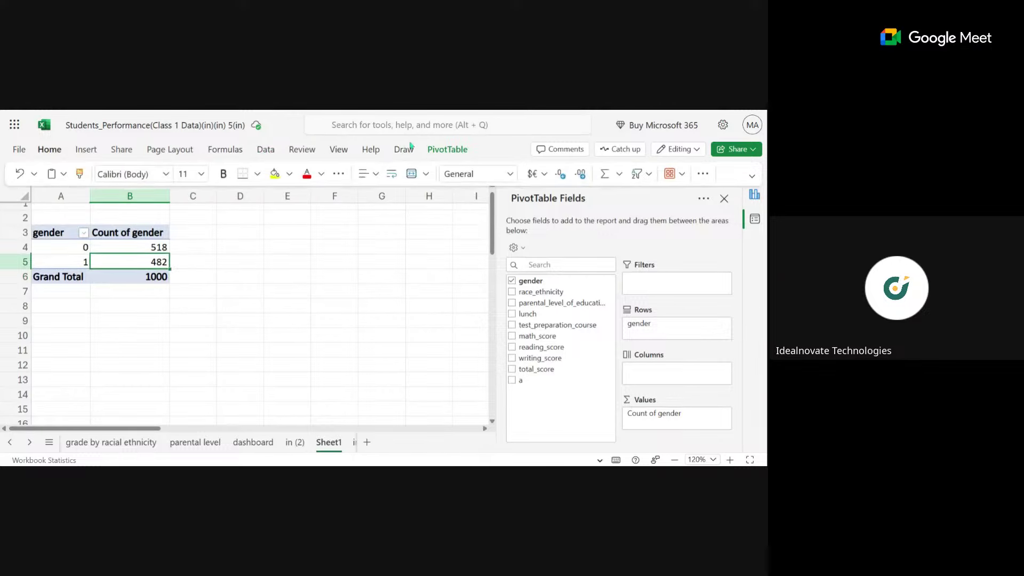
left_click(86, 150)
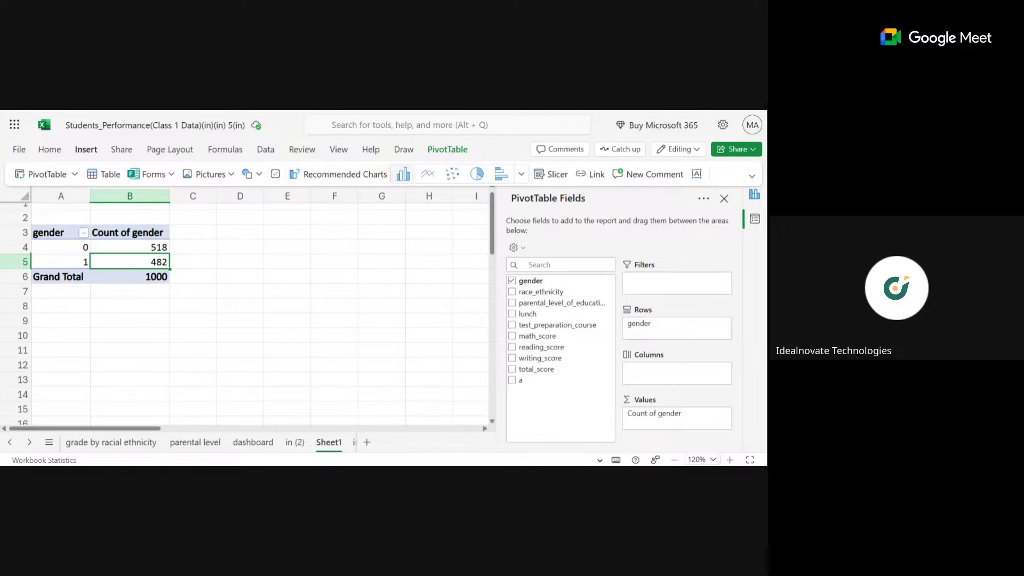
left_click(403, 174)
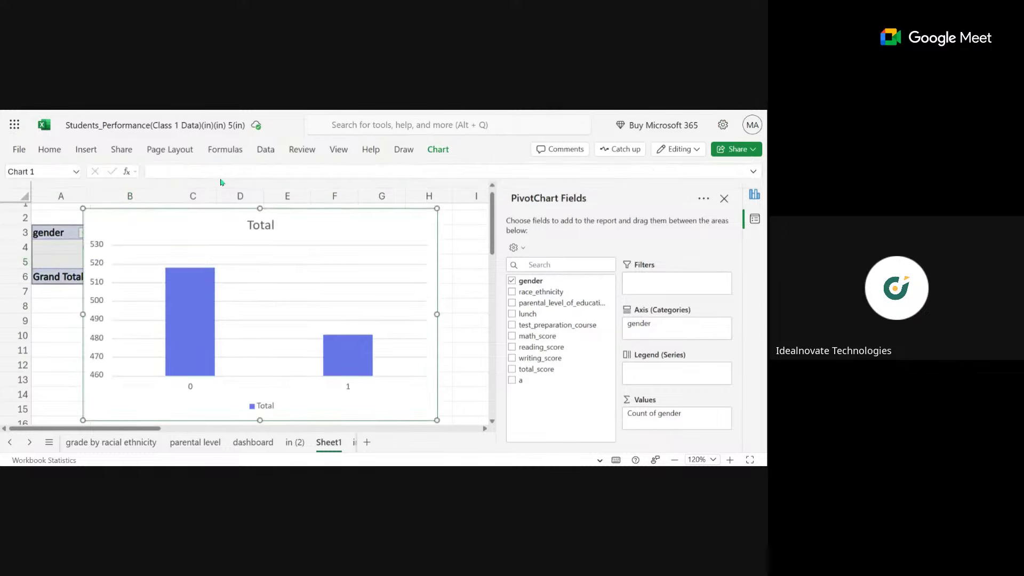
Change the gender chart on Sheet1 to a doughnut chart
left_click(257, 175)
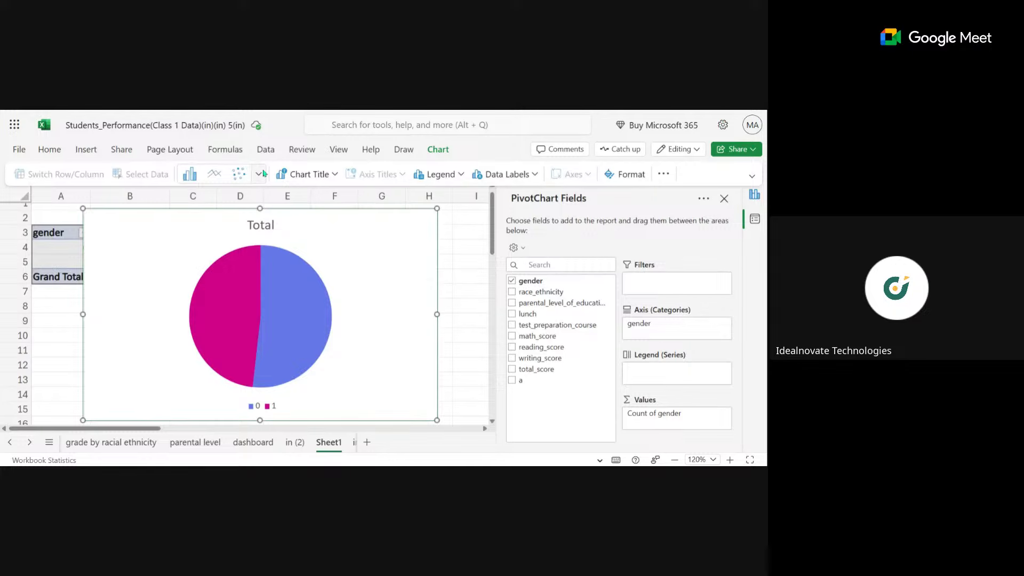
left_click(258, 174)
scroll(122, 353, "down", 4)
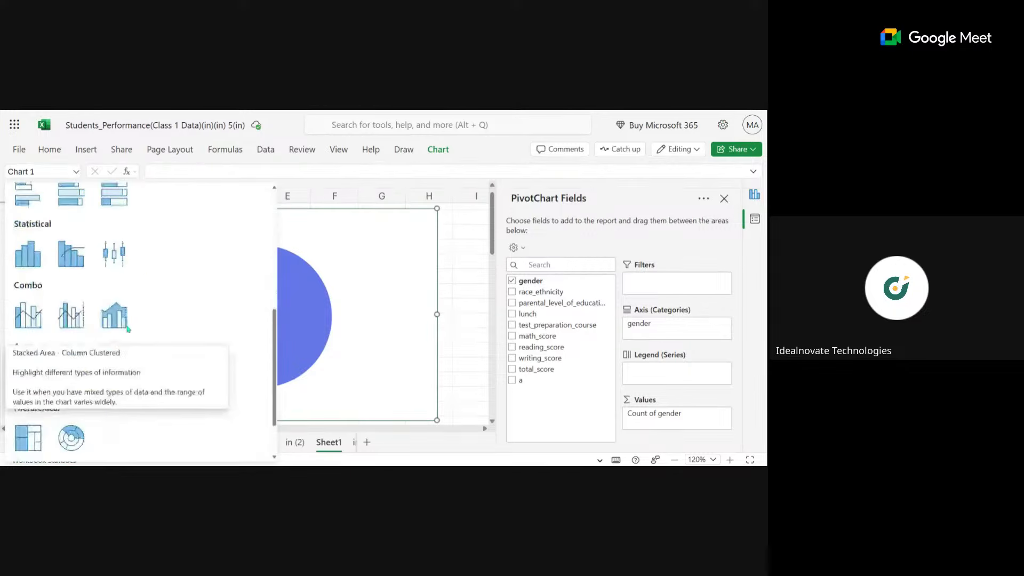
scroll(123, 357, "down", 1)
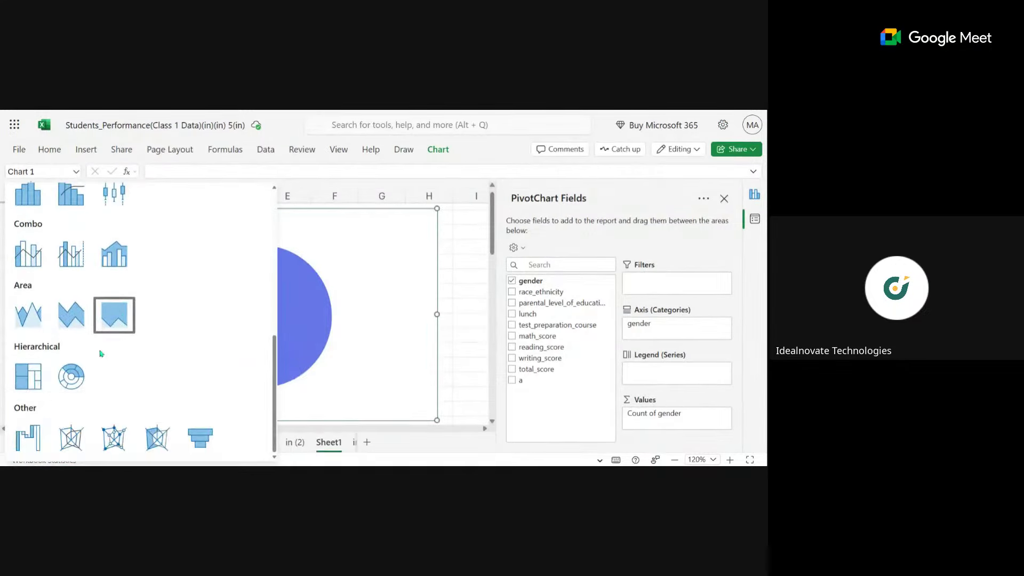
scroll(57, 375, "up", 5)
left_click(71, 407)
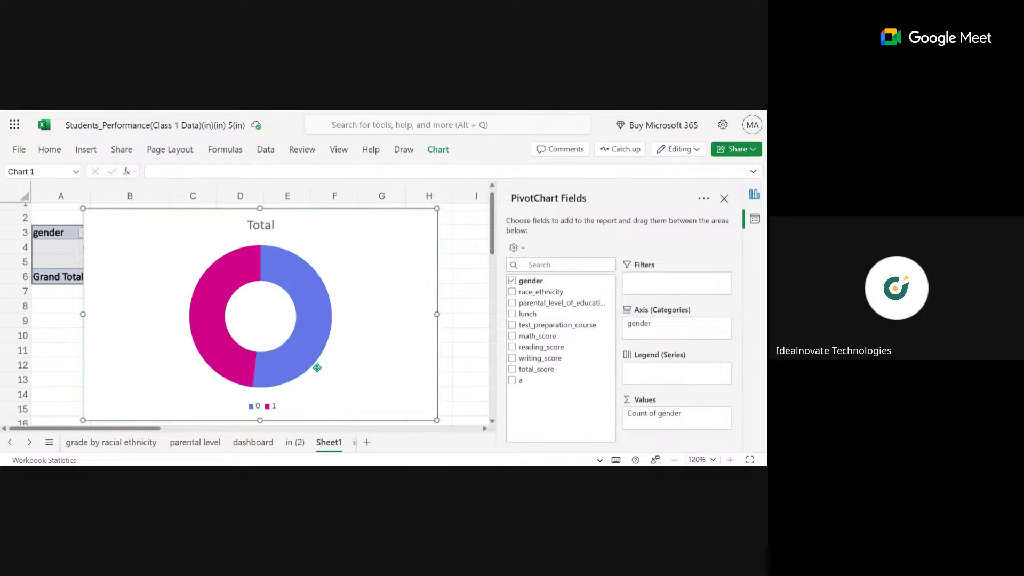
Set the doughnut chart's title to gender distribution
left_click(261, 225)
double_click(261, 226)
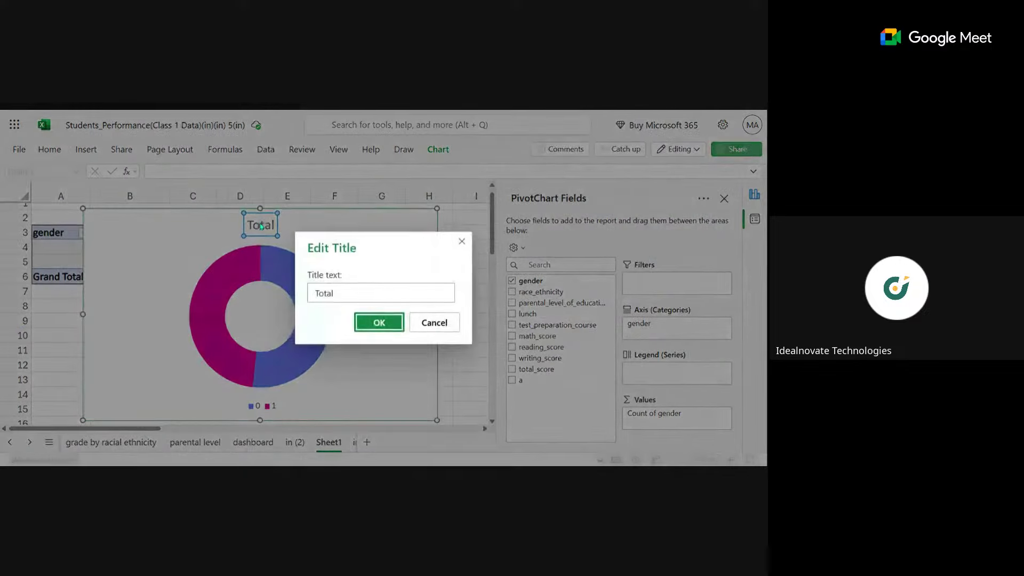
double_click(324, 293)
type("gender distribution")
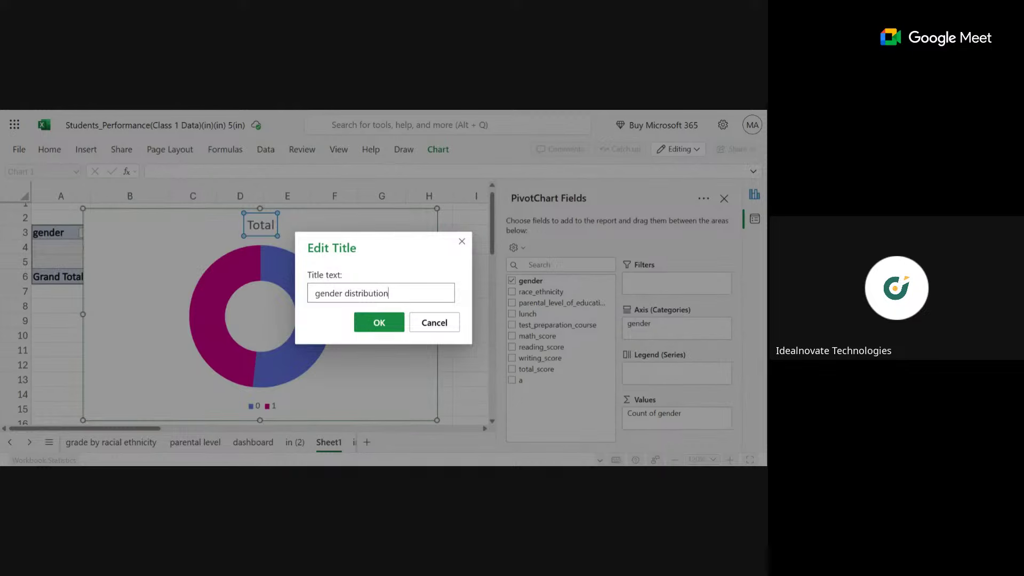
key("Return")
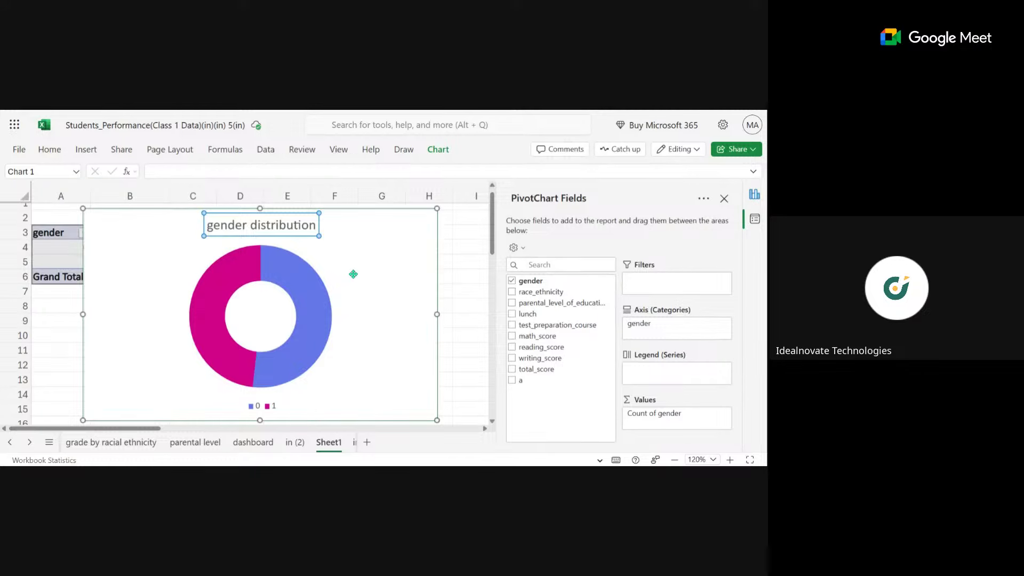
left_click(360, 237)
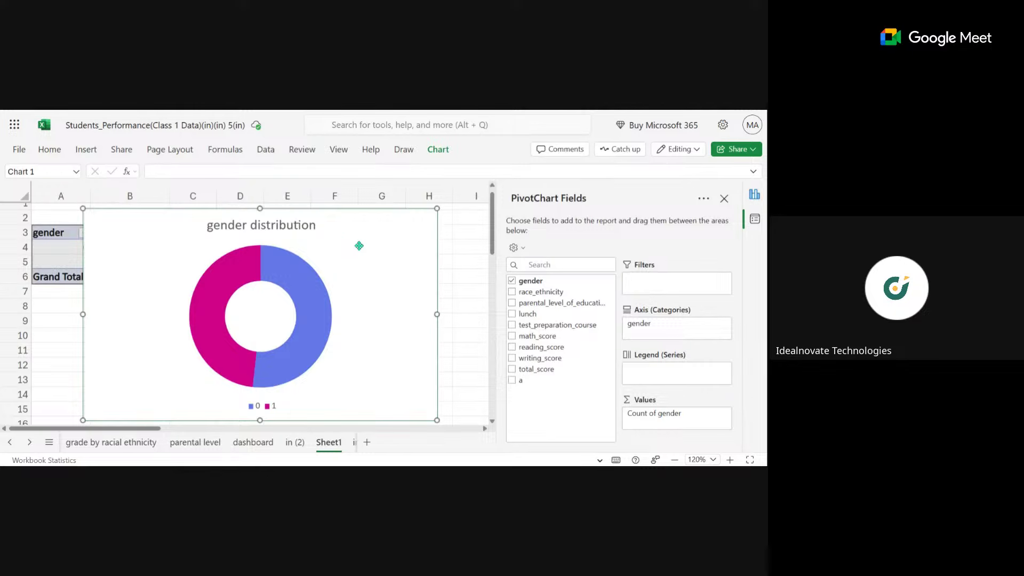
View the racial ethnicity and parental level sheets, return to the dashboard sheet and close its Chart pane
left_click(113, 442)
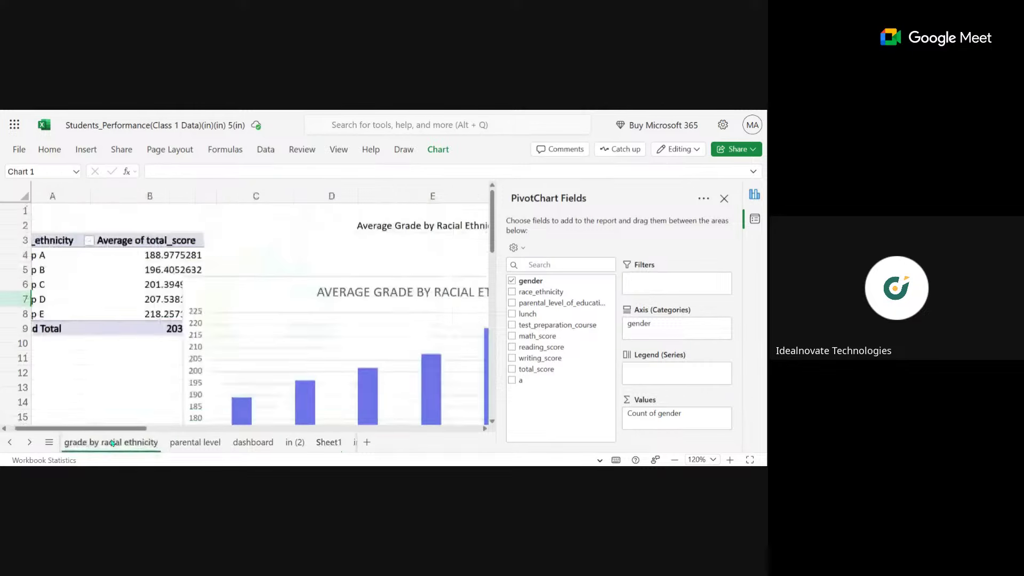
left_click(229, 447)
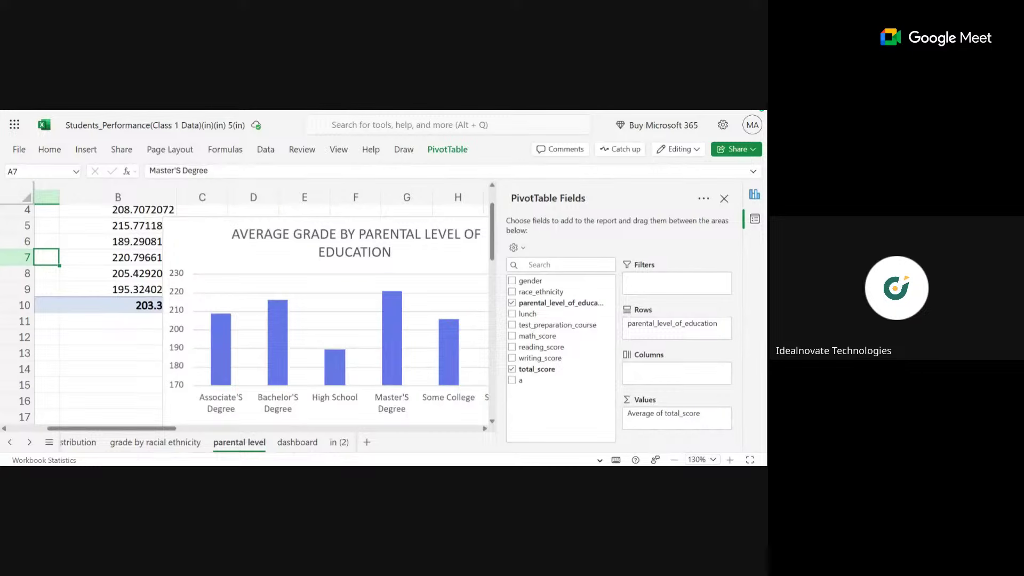
key("ctrl+minus")
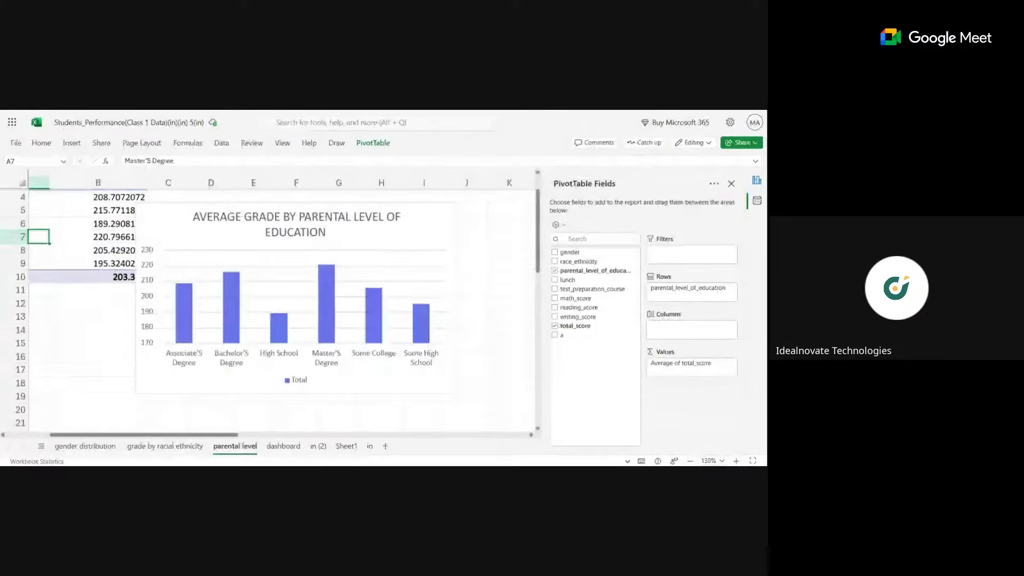
left_click_drag(277, 460, 277, 456)
left_click(277, 453)
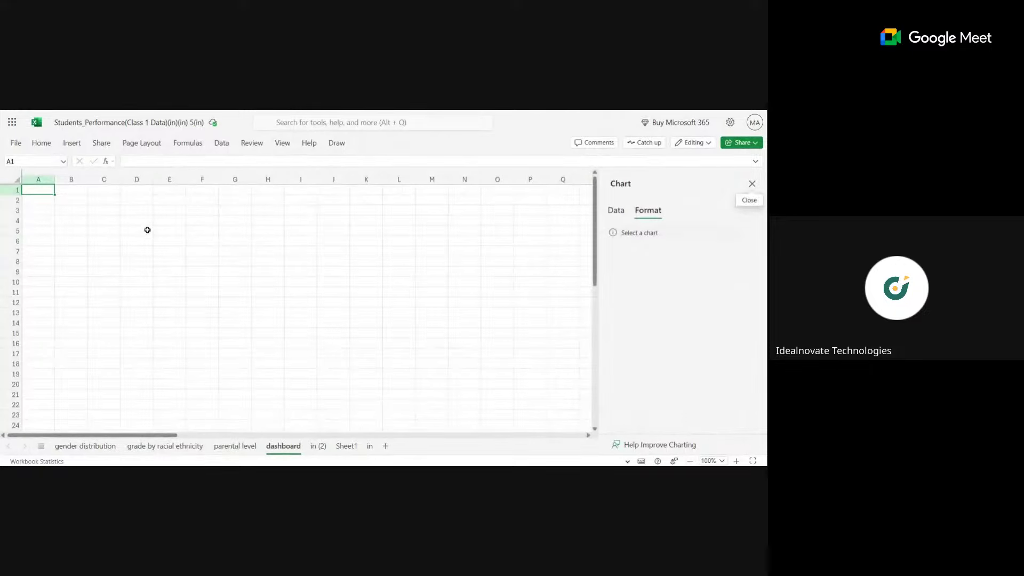
left_click(752, 182)
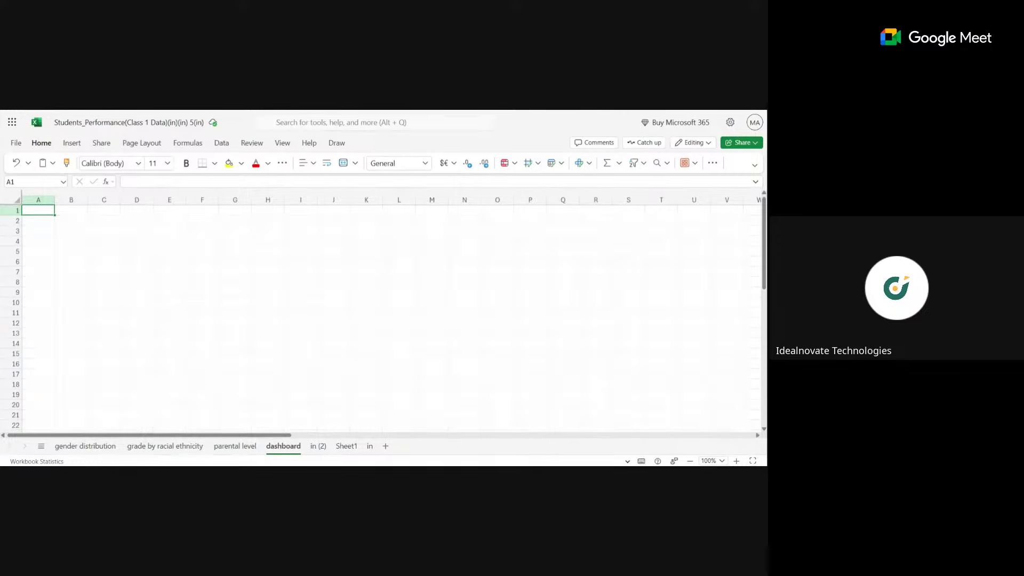
left_click(178, 272)
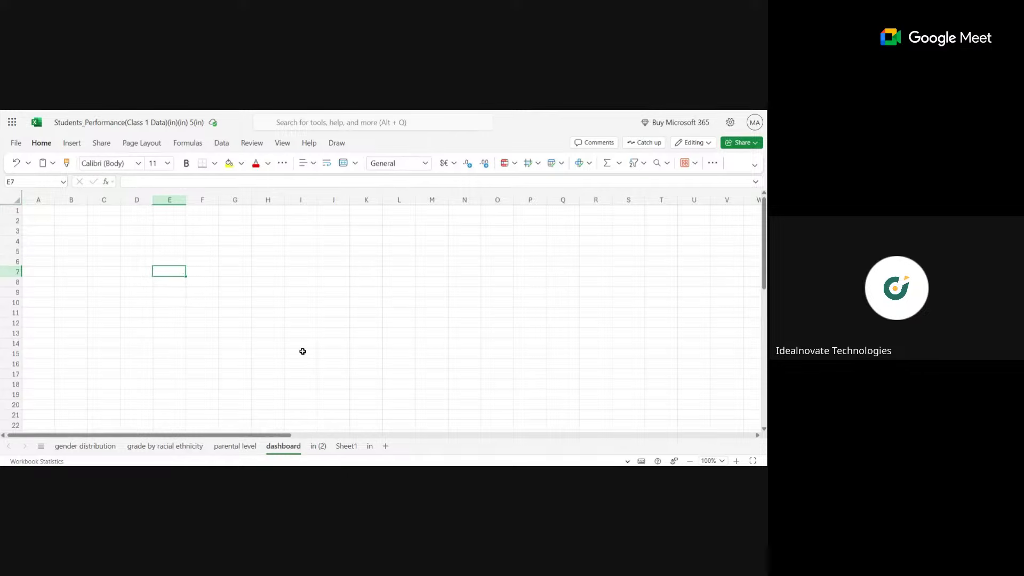
Copy the student gender distribution doughnut chart and paste it at cell G12 on the dashboard sheet
left_click(76, 447)
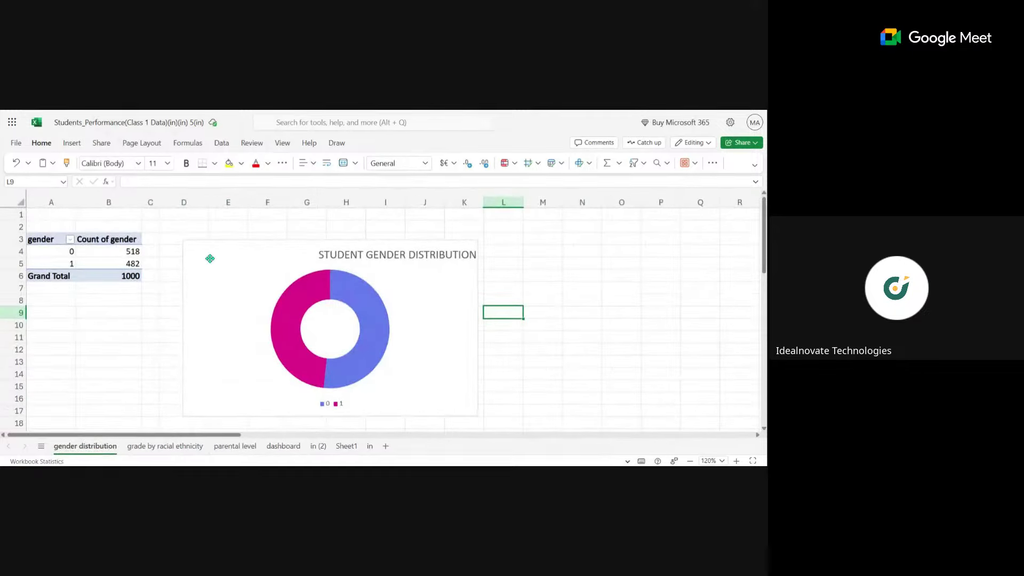
left_click(256, 256)
left_click(385, 254)
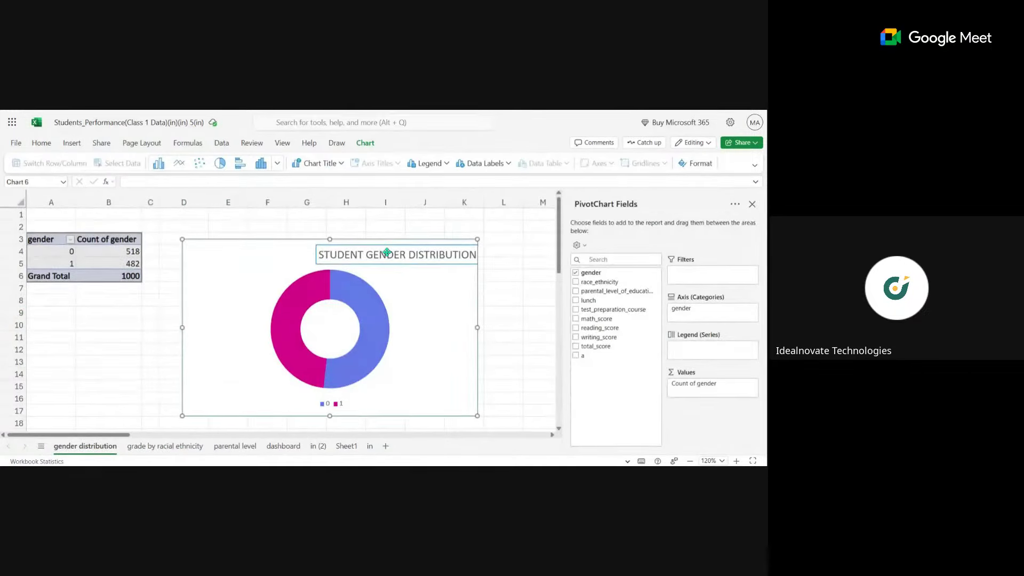
left_click(298, 256)
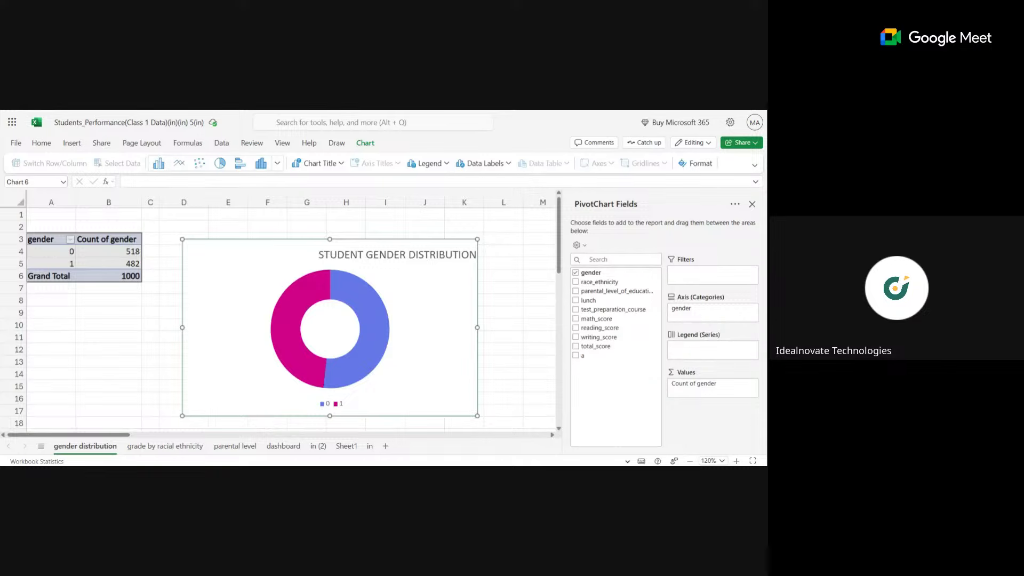
left_click(283, 446)
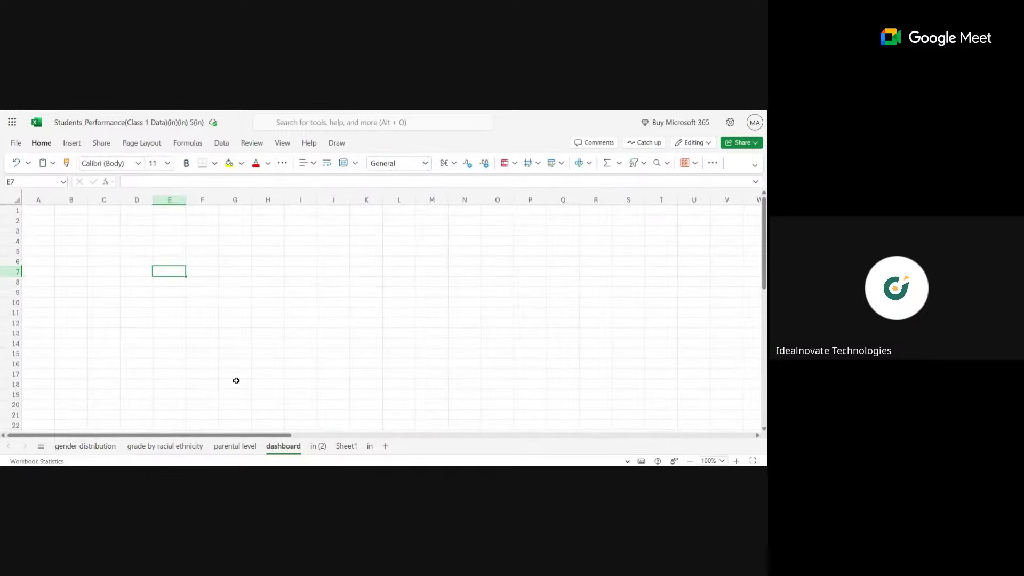
left_click(246, 326)
key("ctrl+v")
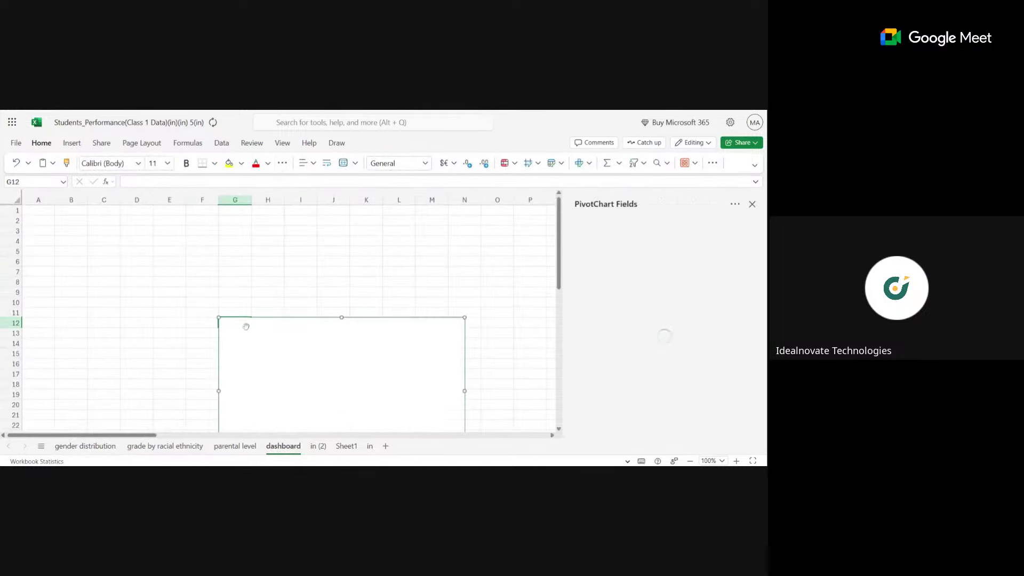
Copy the doughnut chart on the gender distribution sheet again
left_click(83, 447)
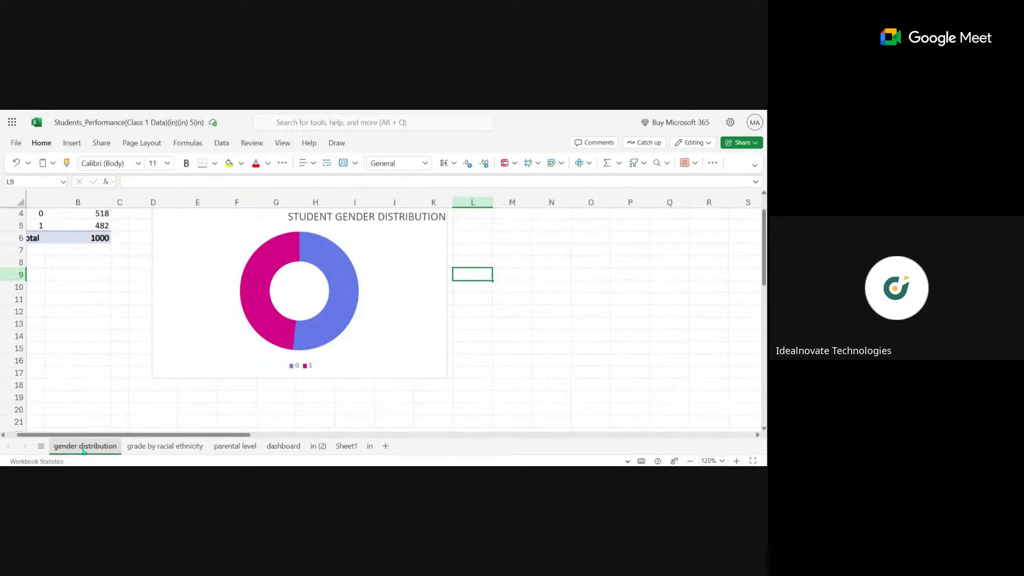
left_click(177, 344)
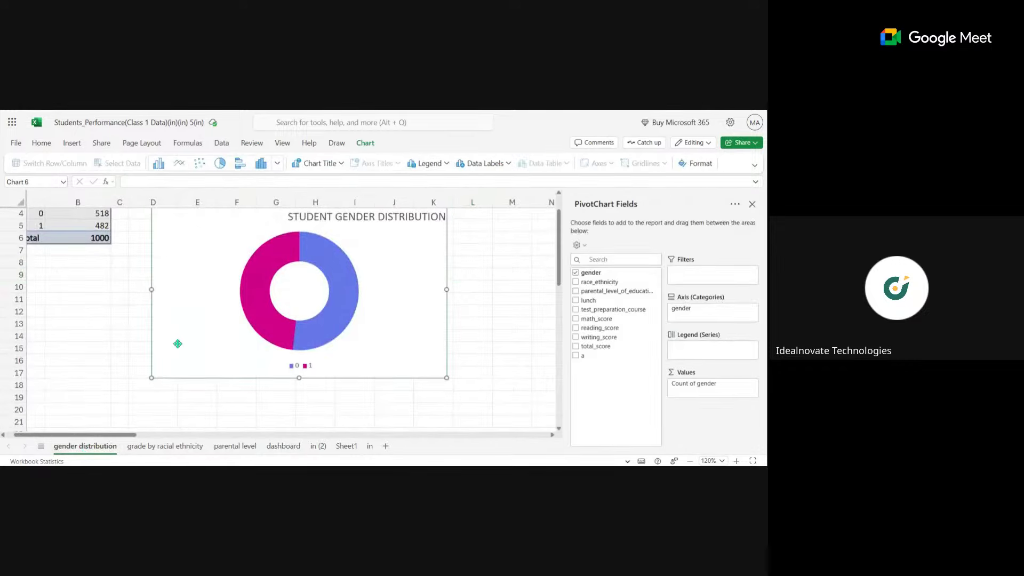
left_click(284, 446)
mouse_move(231, 375)
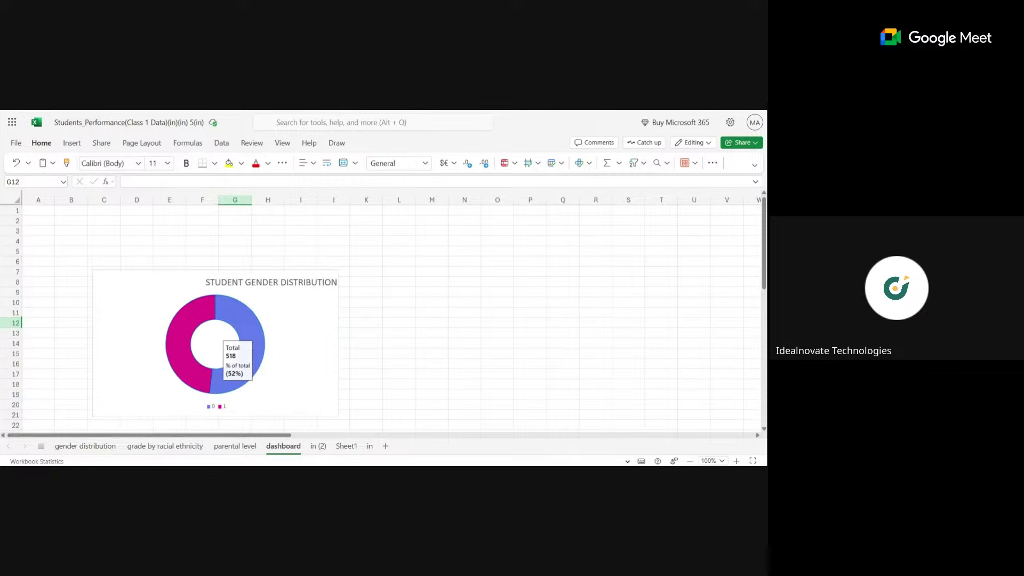
left_click(85, 446)
left_click(192, 344)
scroll(192, 344, "up", 1)
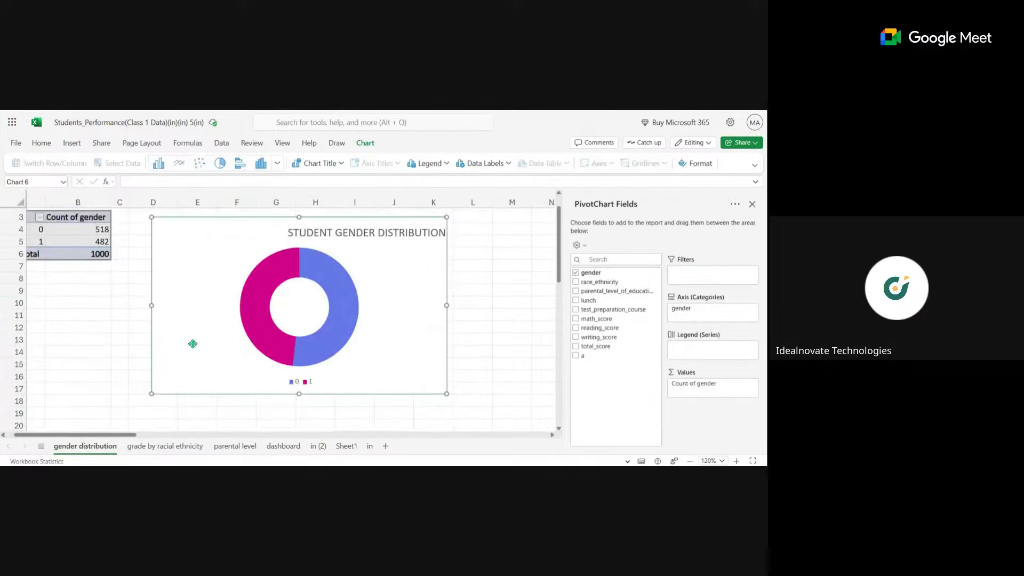
right_click(194, 284)
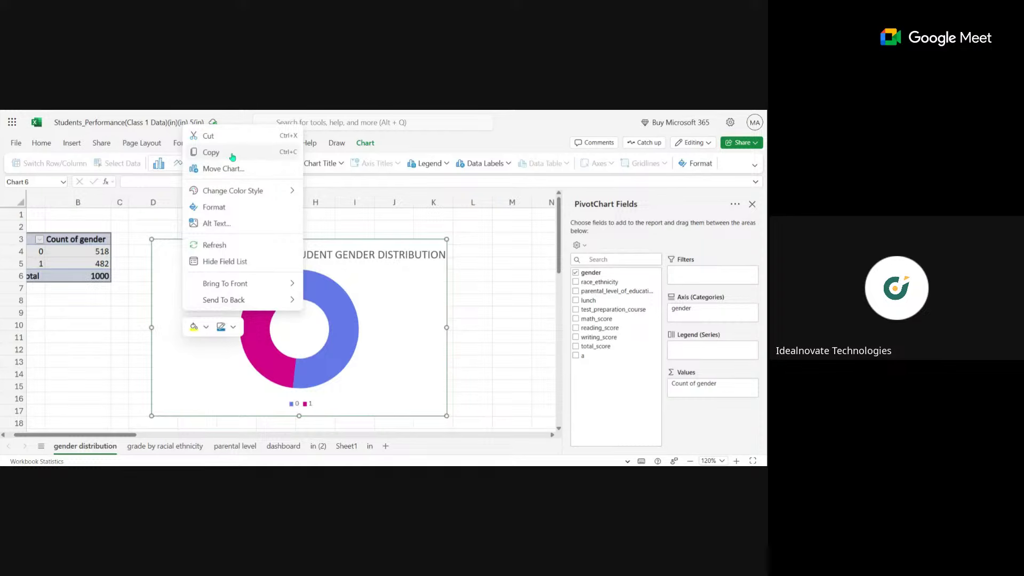
left_click(231, 154)
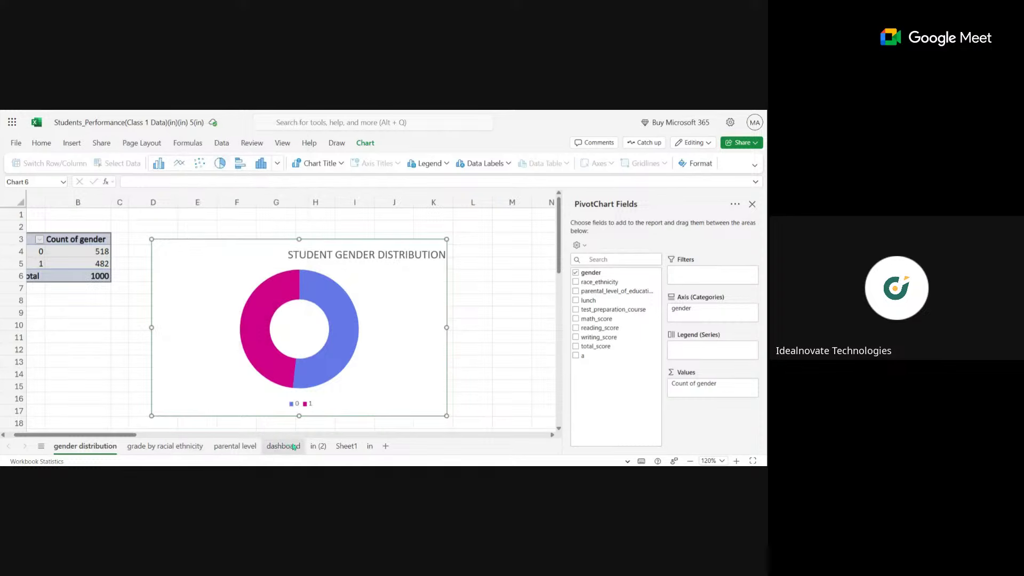
Paste a second gender chart at cell L2 on the dashboard, place it beside the first one and close the field pane
left_click(294, 447)
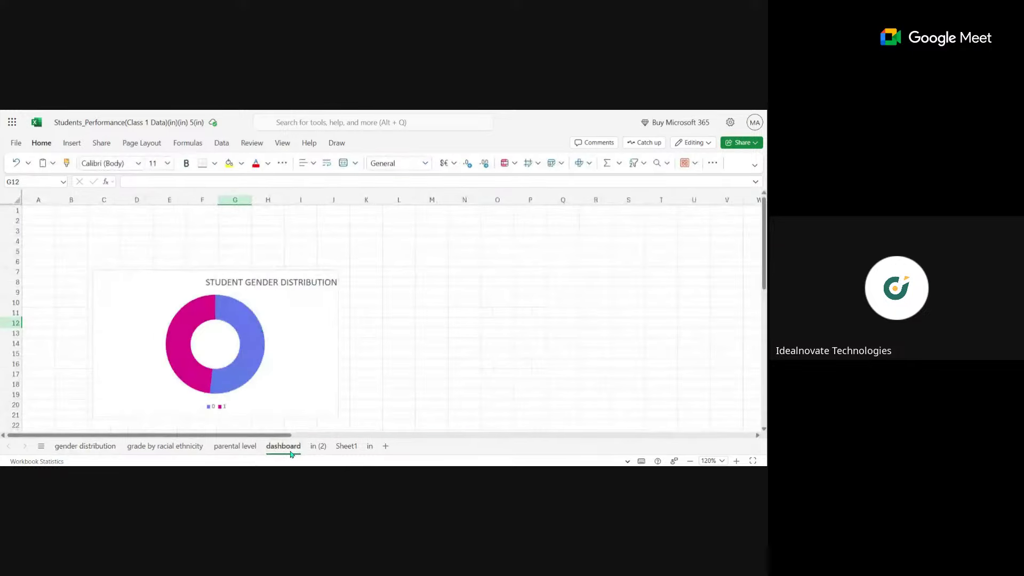
left_click(382, 260)
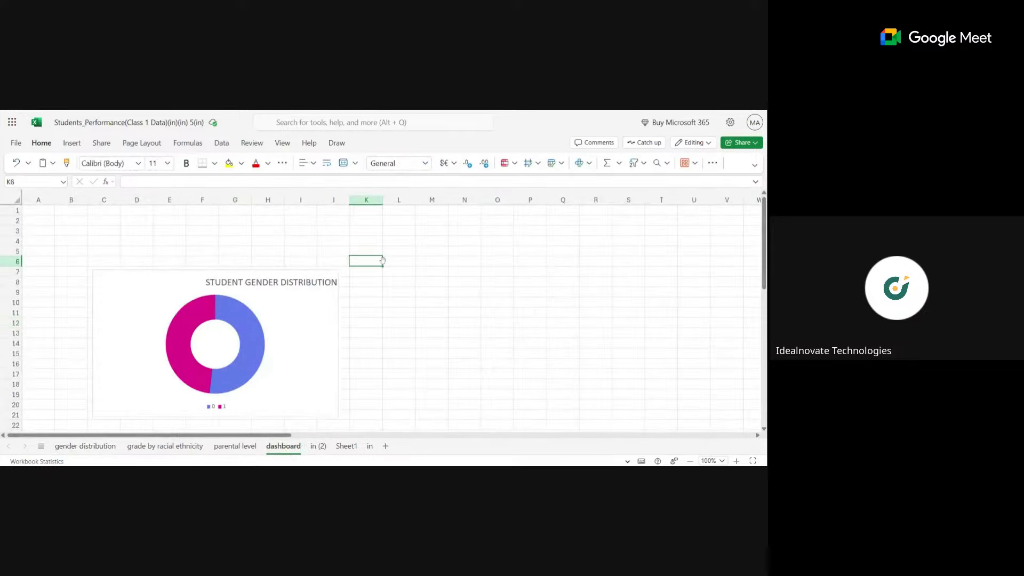
left_click(395, 225)
right_click(395, 225)
left_click(423, 230)
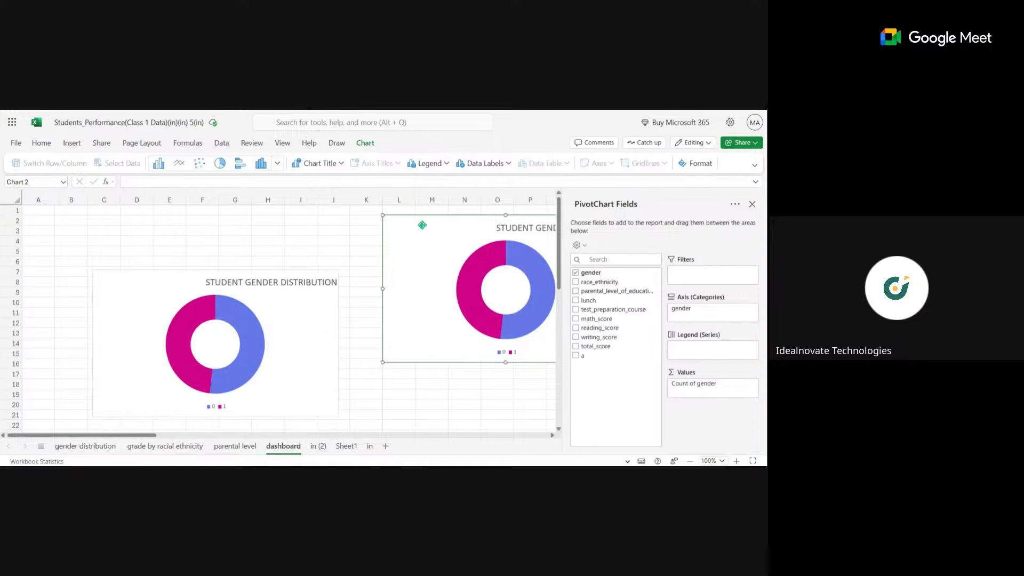
left_click_drag(420, 224, 382, 281)
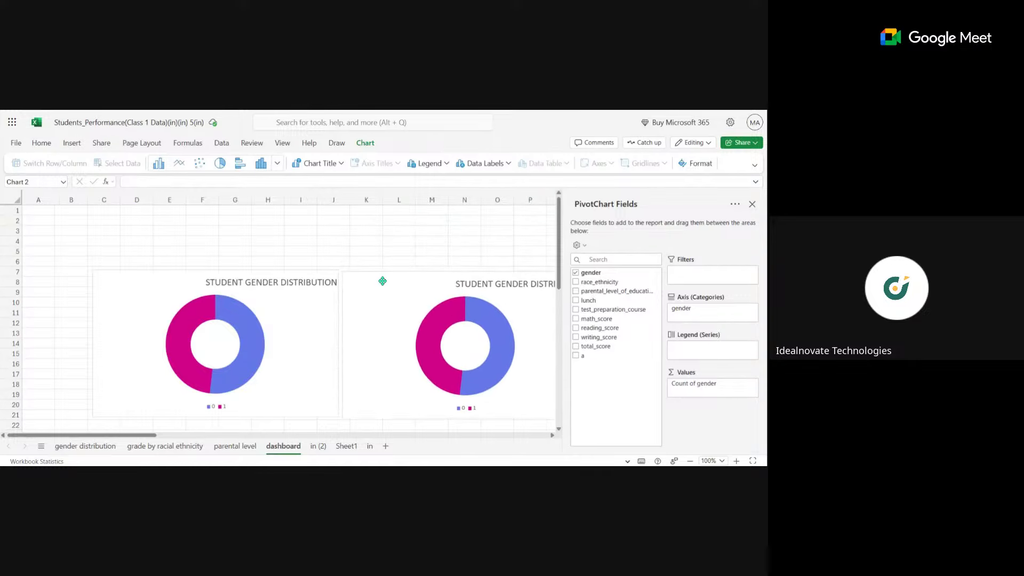
left_click(751, 203)
Delete both pasted gender distribution charts from the dashboard sheet
left_click(661, 312)
left_click(332, 309)
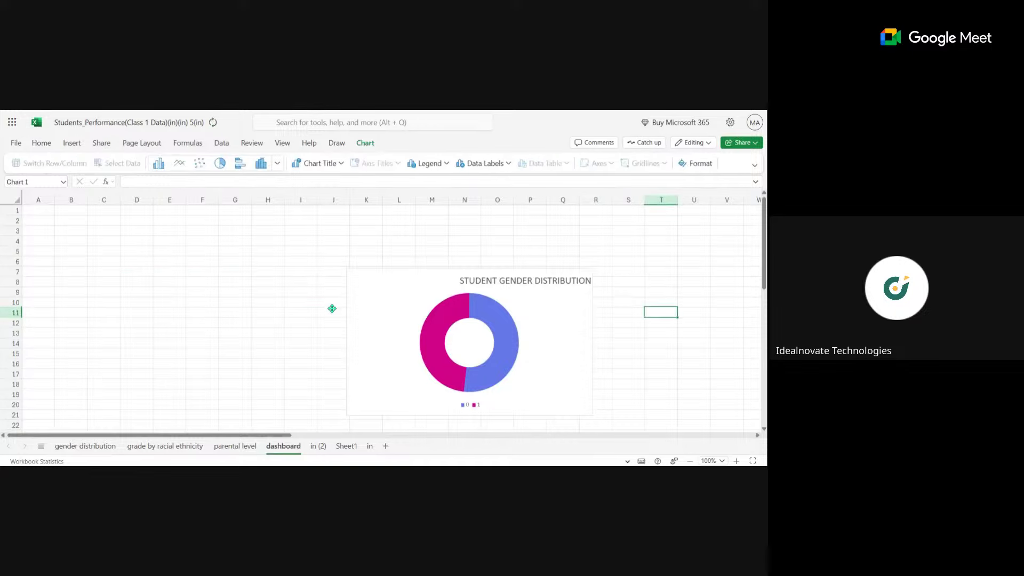
left_click(350, 295)
key("Delete")
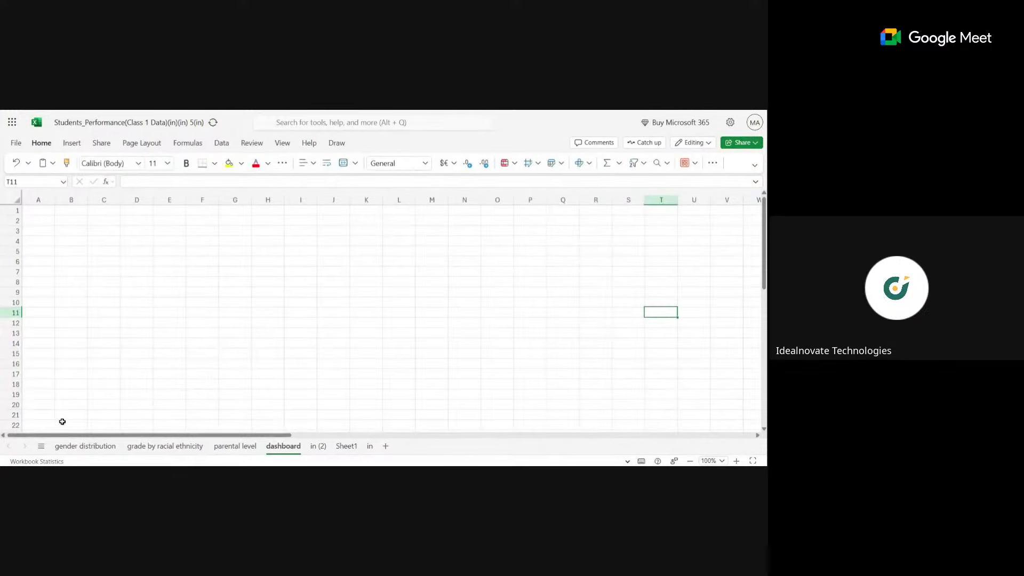
Copy the doughnut chart from the gender distribution sheet and paste it at cell D6 on the dashboard sheet
left_click(86, 446)
left_click(184, 296)
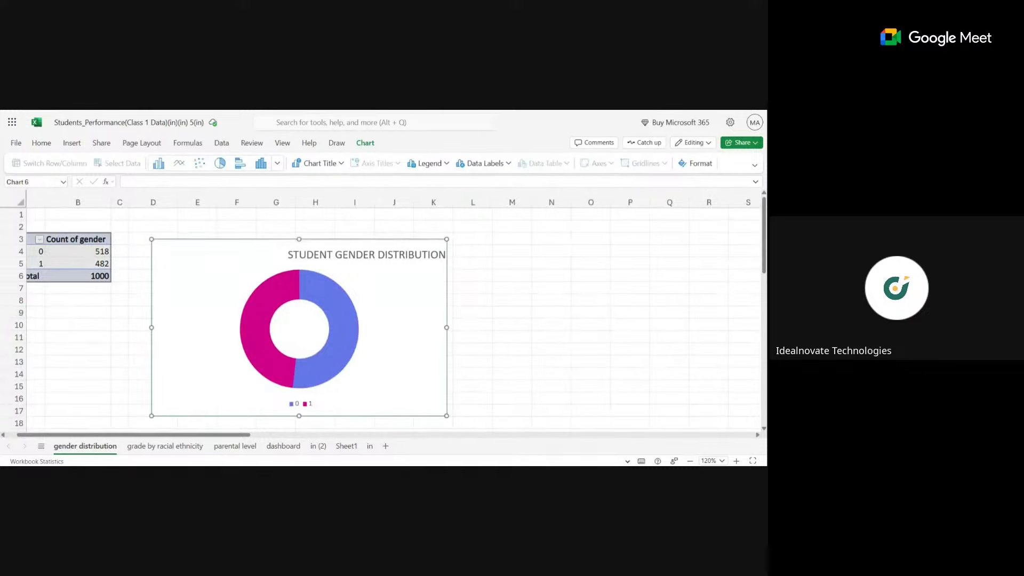
right_click(185, 272)
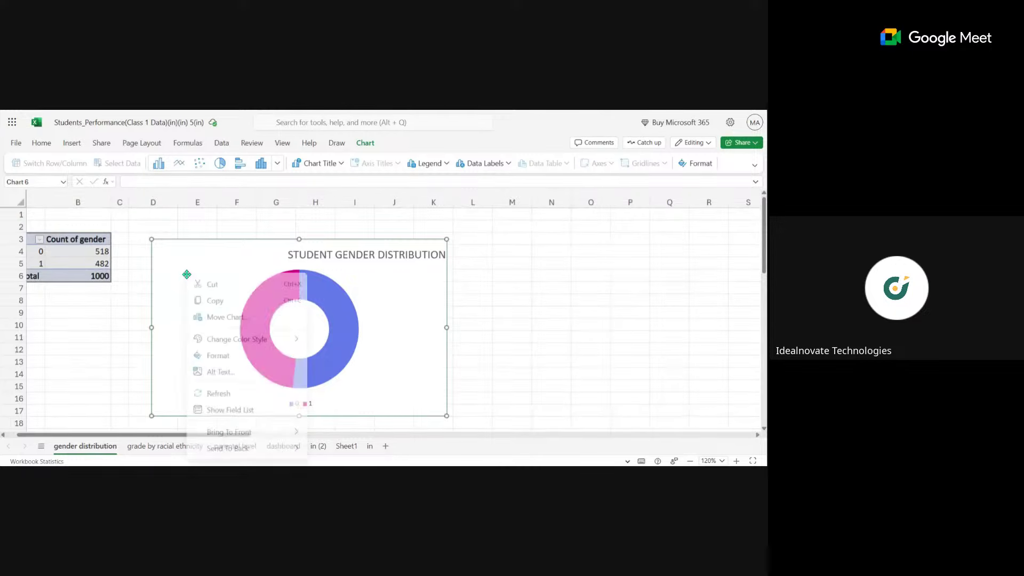
left_click(213, 309)
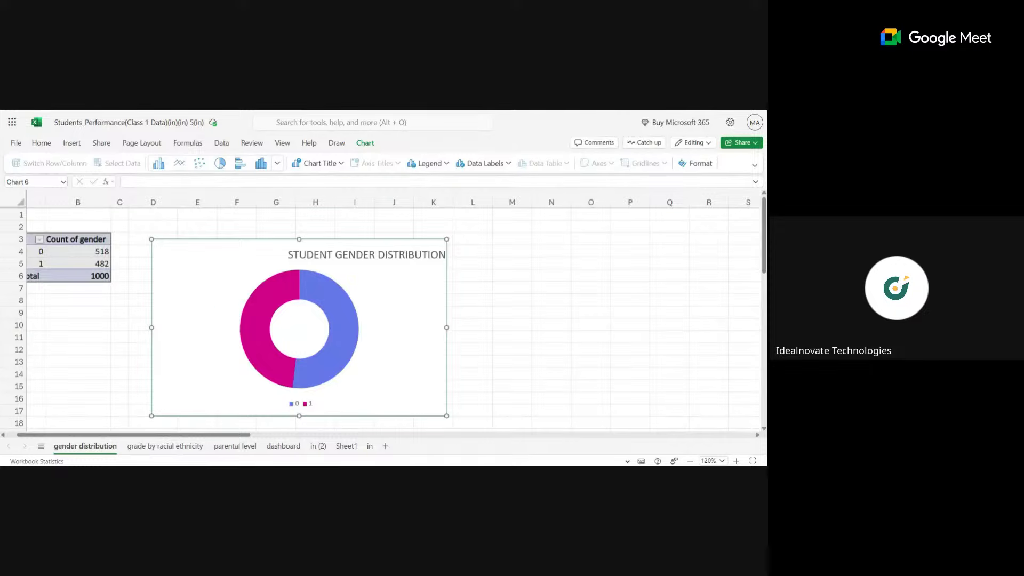
left_click(283, 448)
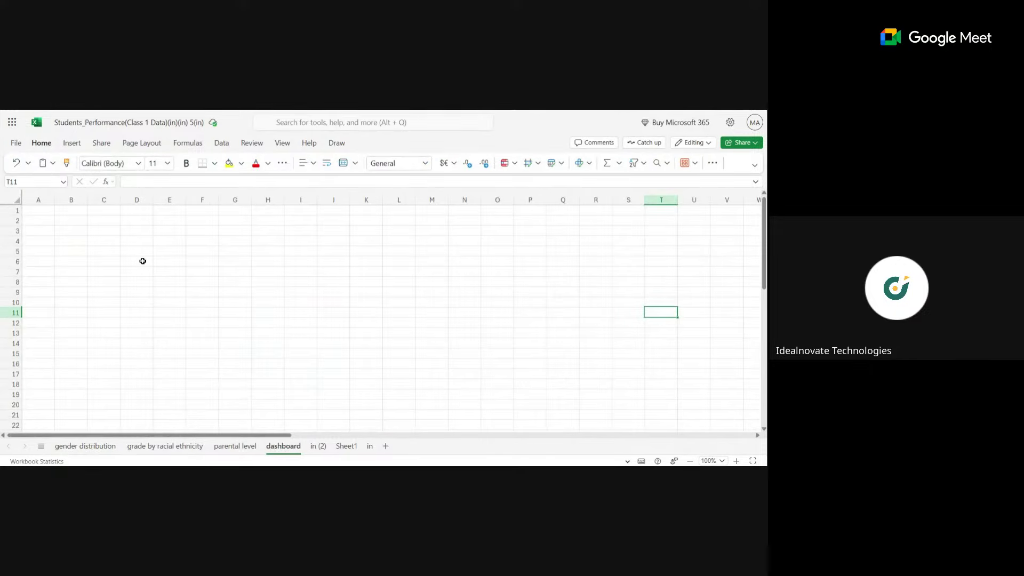
left_click(142, 261)
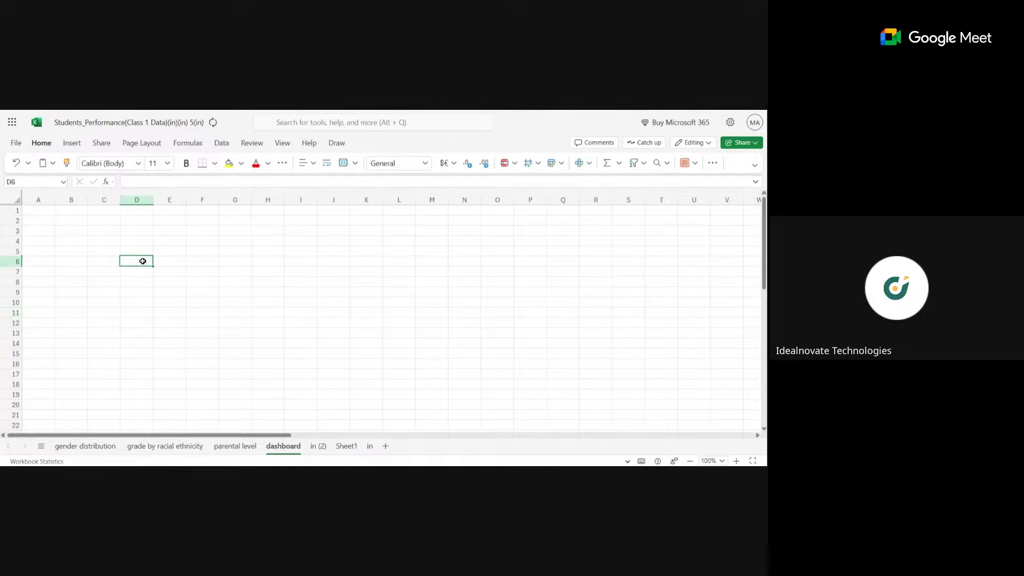
key("ctrl+v")
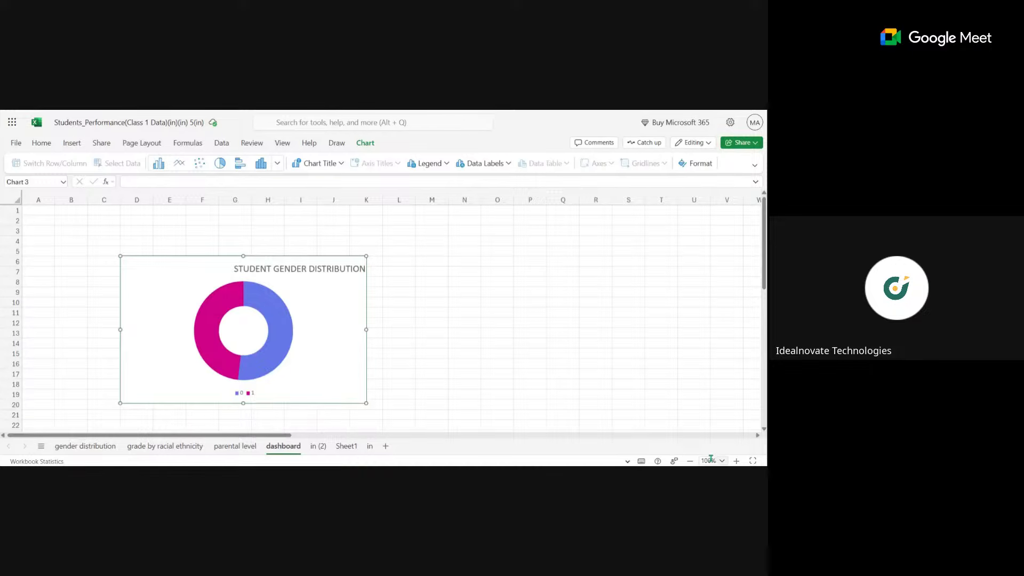
Copy the racial ethnicity and parental level charts onto the dashboard, placing them at cells M9 and U8
left_click(693, 462)
left_click(693, 462)
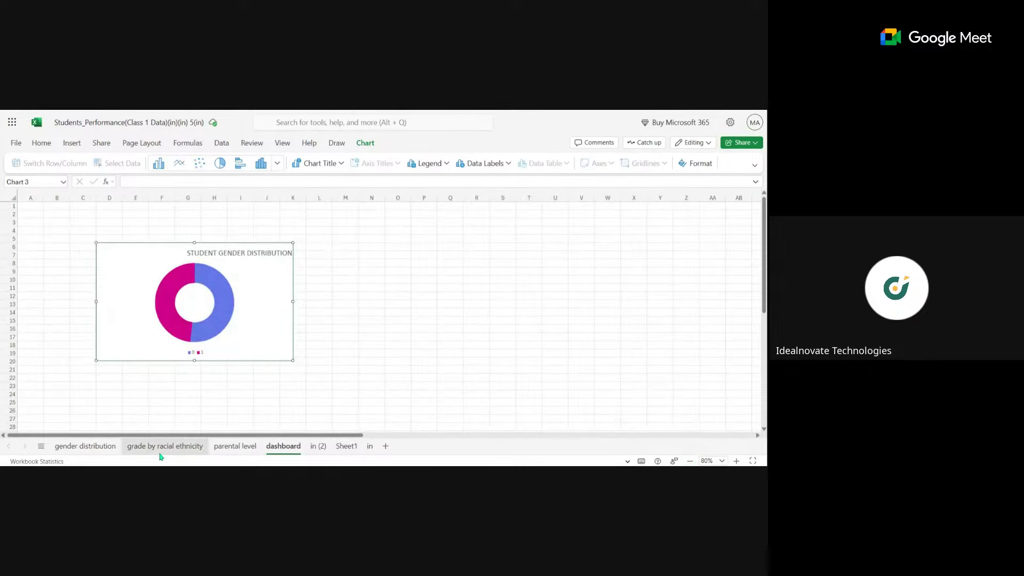
left_click(235, 446)
left_click(283, 446)
left_click(562, 263)
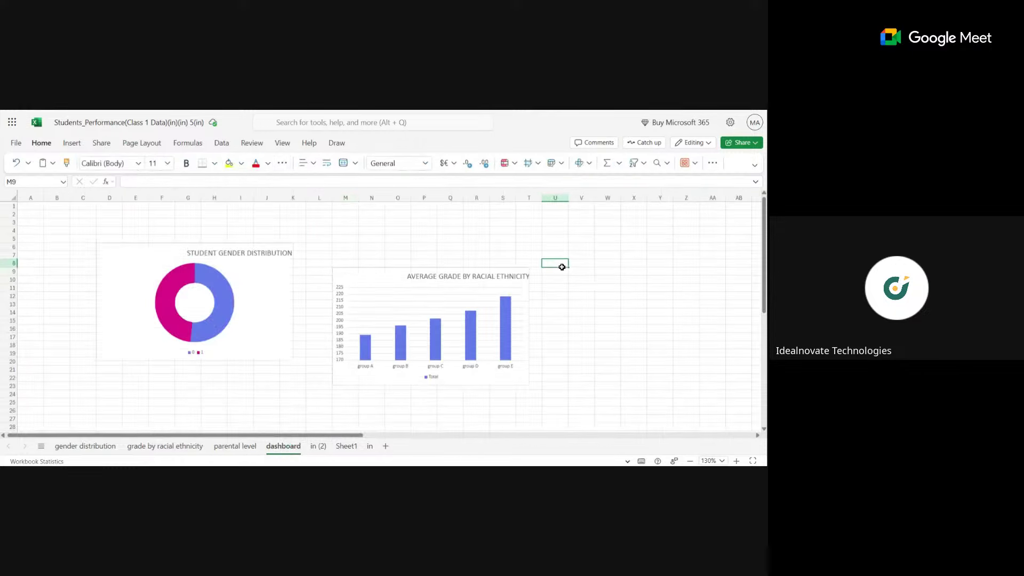
key("ctrl+v")
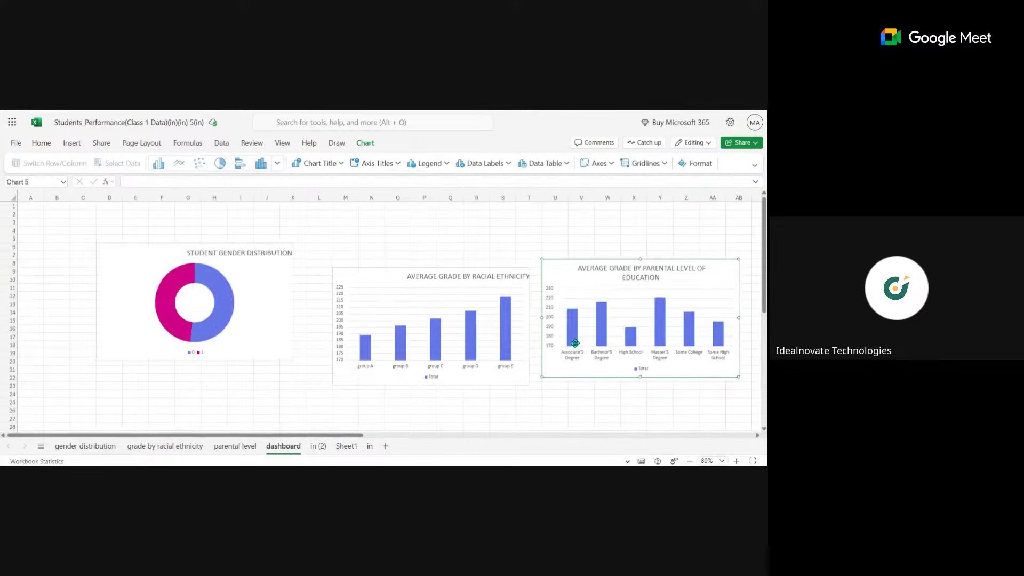
Duplicate the dashboard sheet containing the three charts
mouse_move(575, 343)
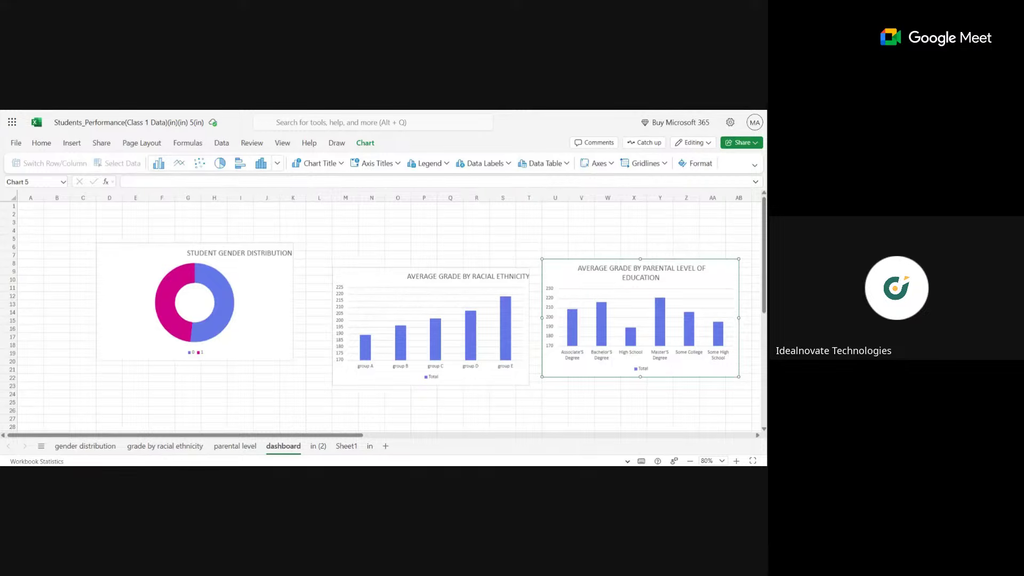
left_click(243, 267)
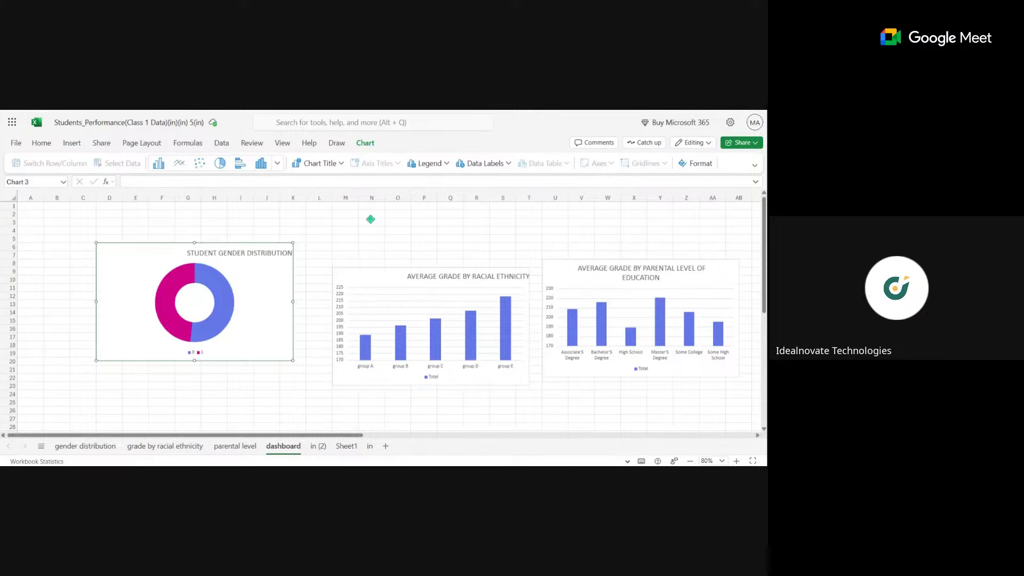
right_click(285, 449)
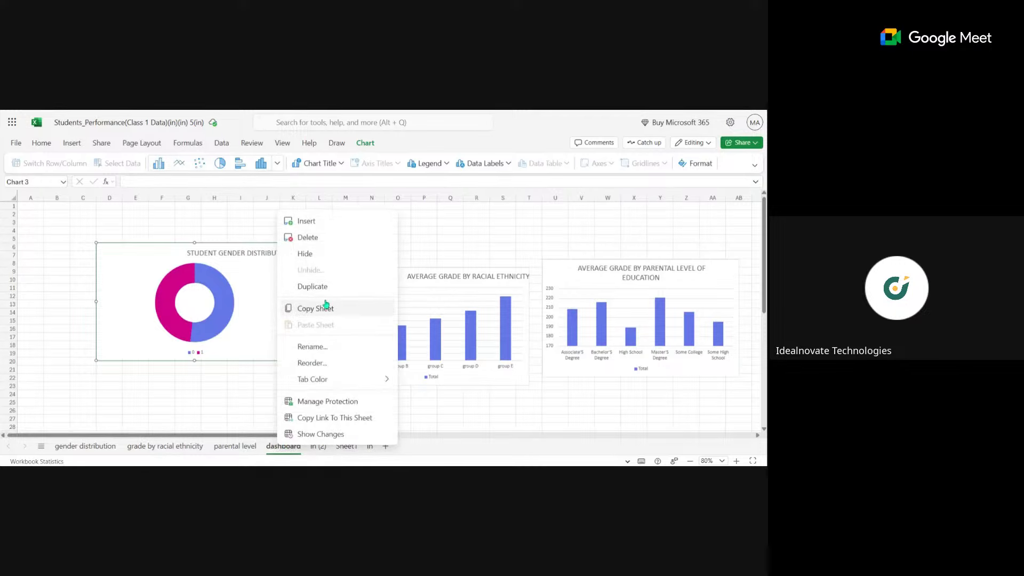
left_click(313, 286)
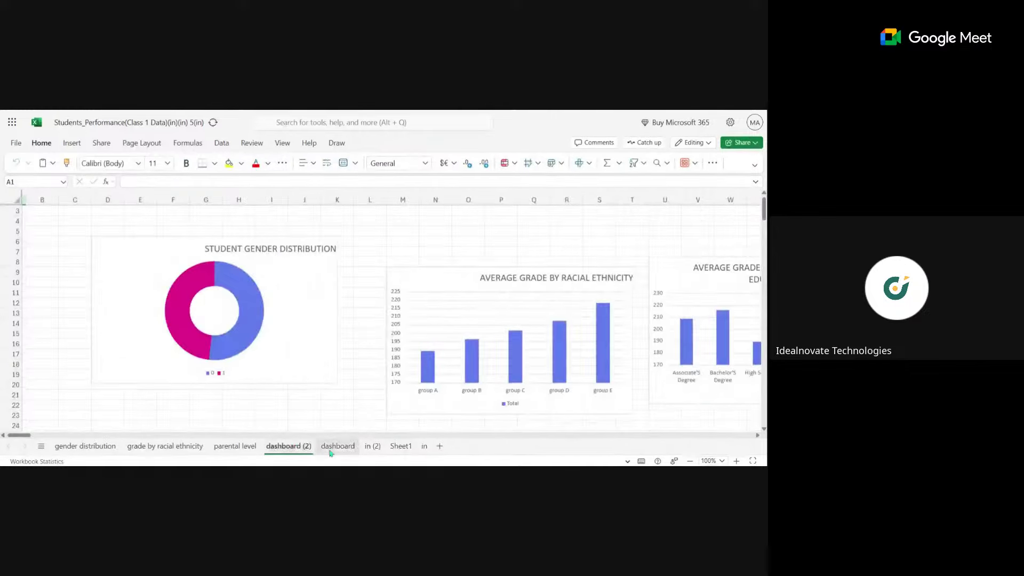
On the original dashboard sheet, move the gender chart up to row 4 and place the racial ethnicity chart directly beneath it
left_click(338, 446)
left_click_drag(263, 265, 262, 255)
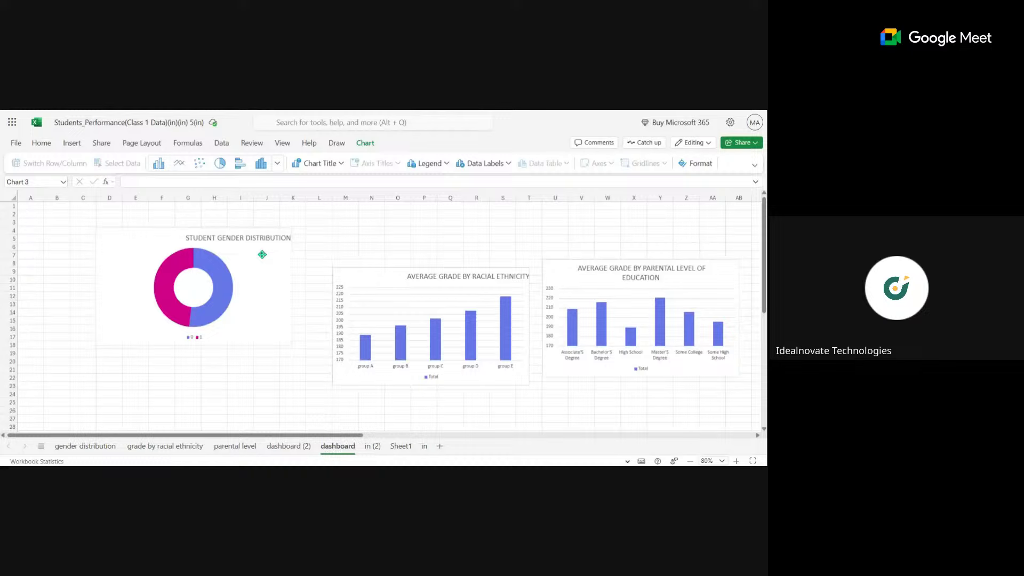
left_click(381, 280)
left_click_drag(381, 280, 190, 350)
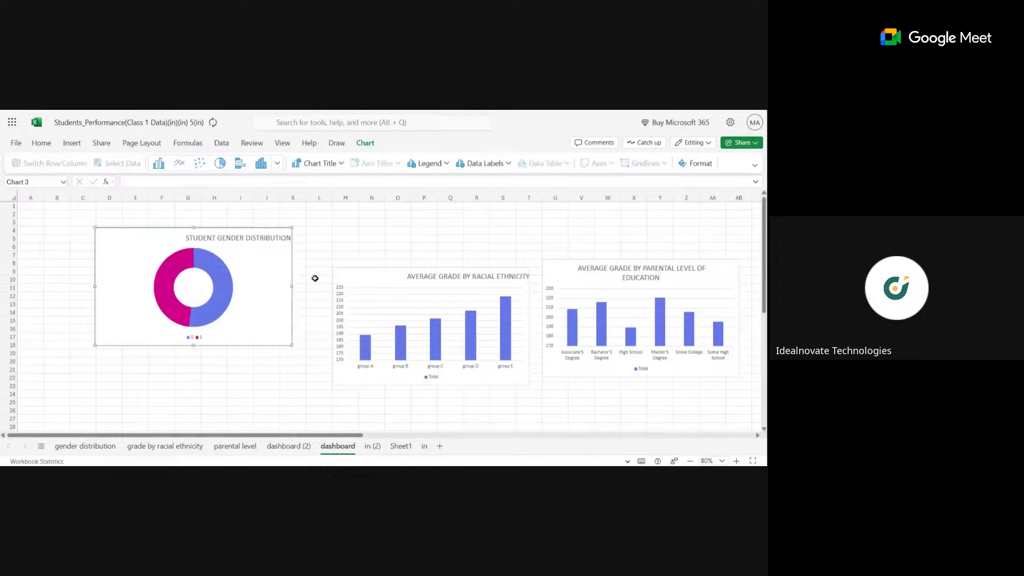
left_click_drag(377, 280, 147, 363)
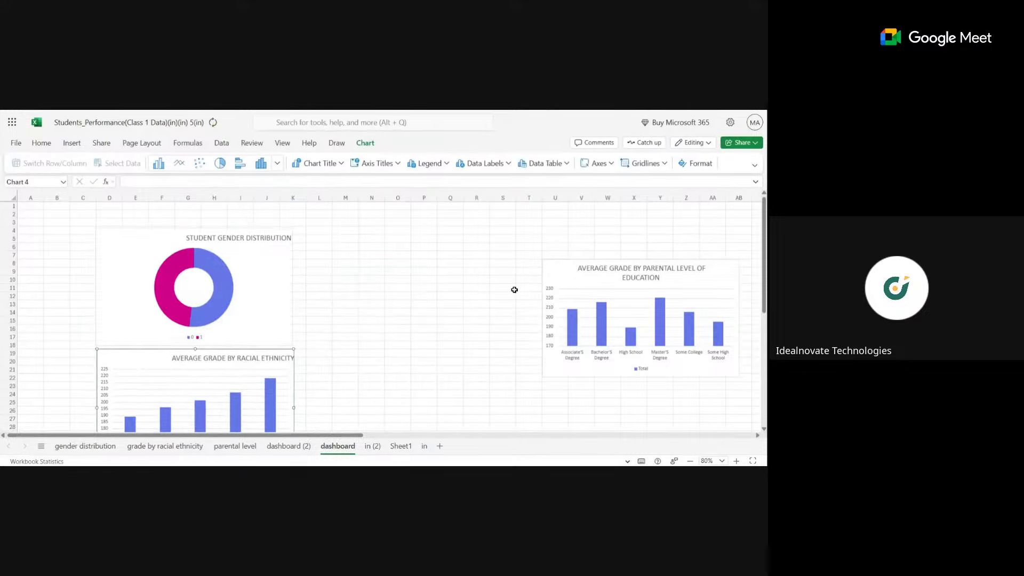
Move the parental education chart beside the gender chart and stretch it downward to span the height of both stacked charts
left_click(691, 461)
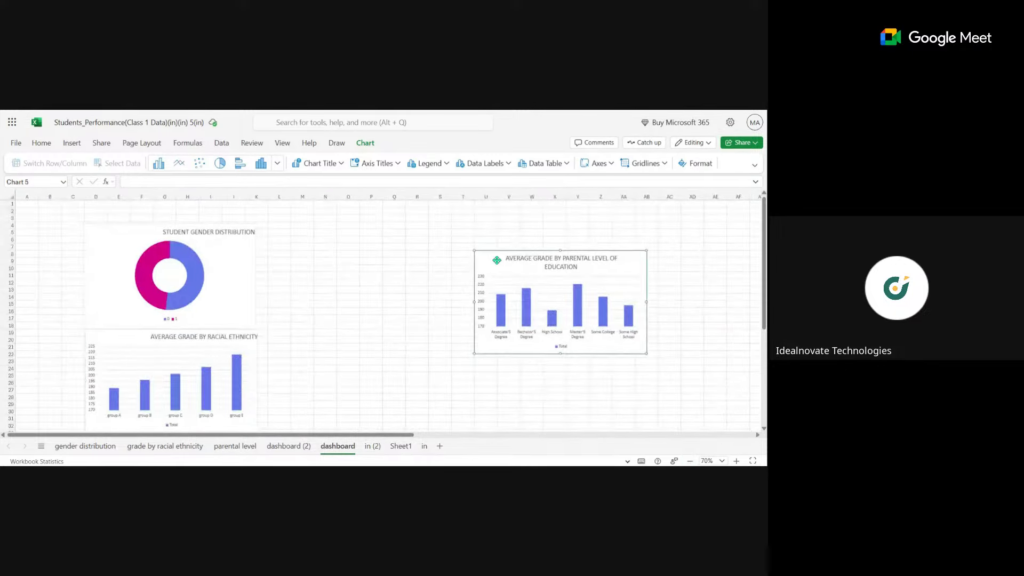
left_click_drag(497, 261, 299, 229)
double_click(299, 229)
left_click_drag(356, 323, 336, 430)
left_click(504, 333)
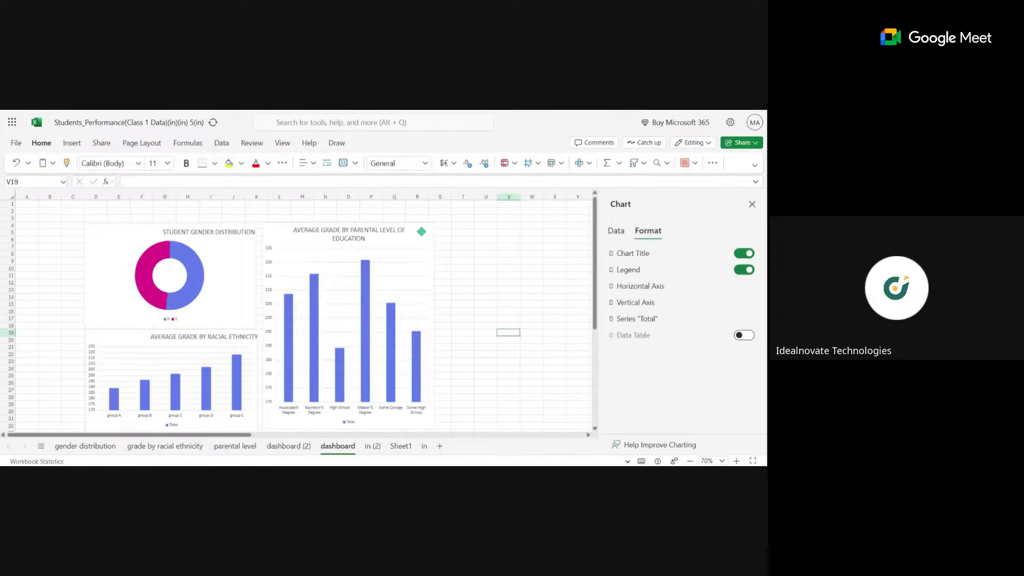
Close the chart formatting pane so the dashboard sheet fills the full window width
left_click(752, 204)
left_click(755, 165)
left_click(755, 164)
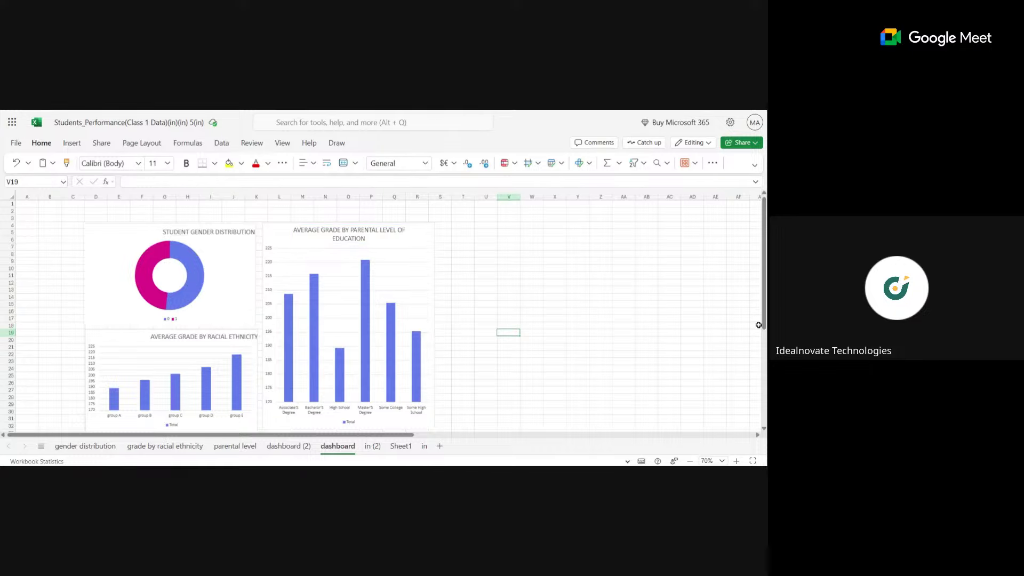
On the dashboard (2) sheet, move the racial ethnicity chart beside the gender chart and the parental education chart directly beneath the gender chart
left_click(272, 447)
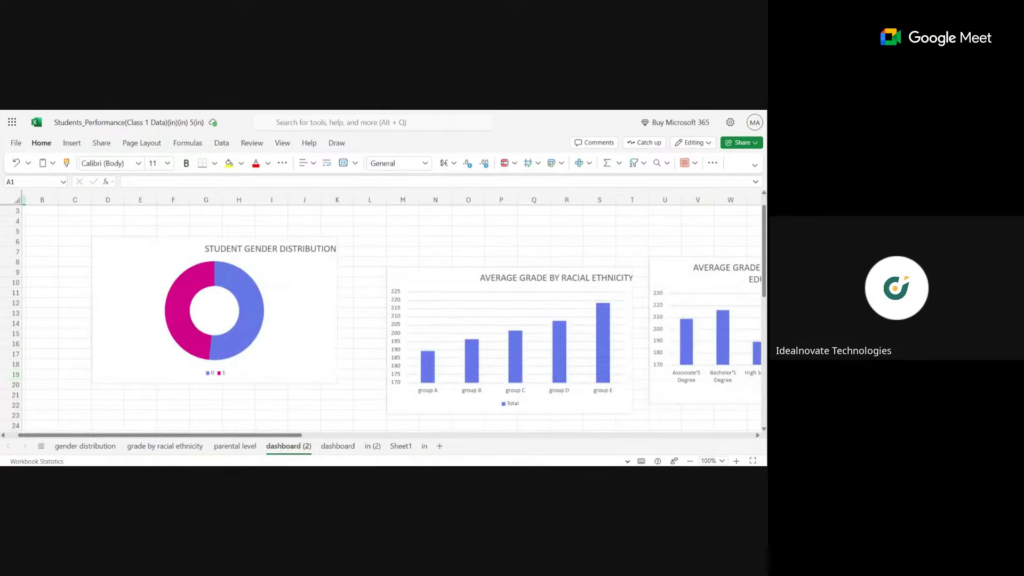
left_click(690, 460)
left_click(690, 461)
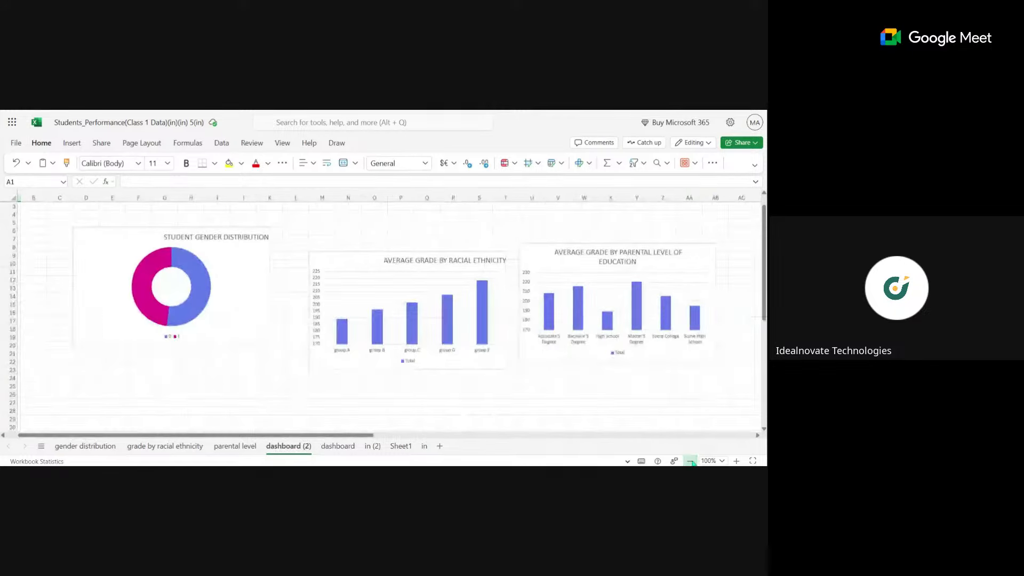
left_click_drag(352, 271, 326, 234)
left_click_drag(546, 258, 102, 364)
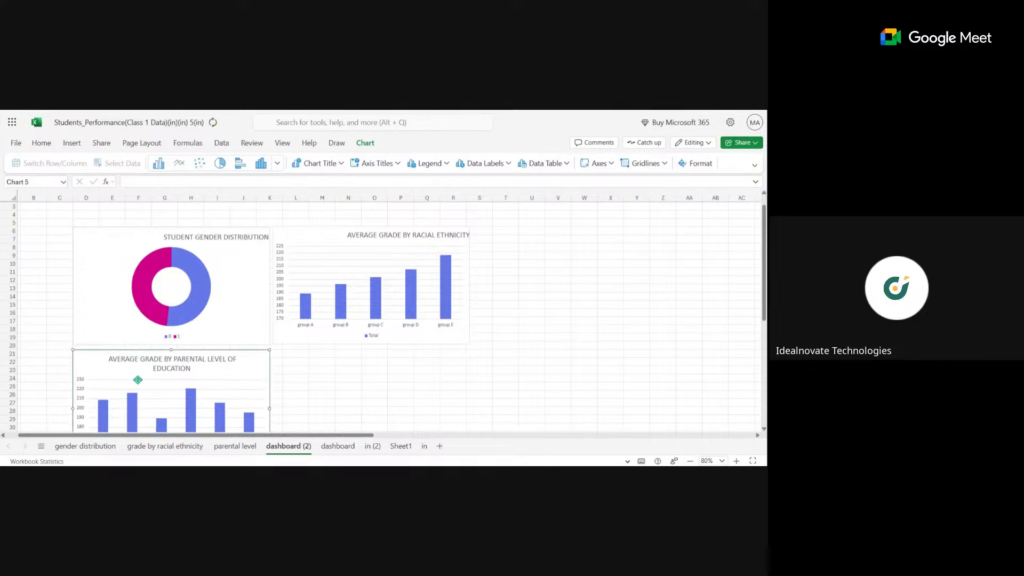
Widen the parental education chart to span the combined width of the gender and racial ethnicity charts
left_click_drag(270, 409, 470, 424)
left_click(590, 346)
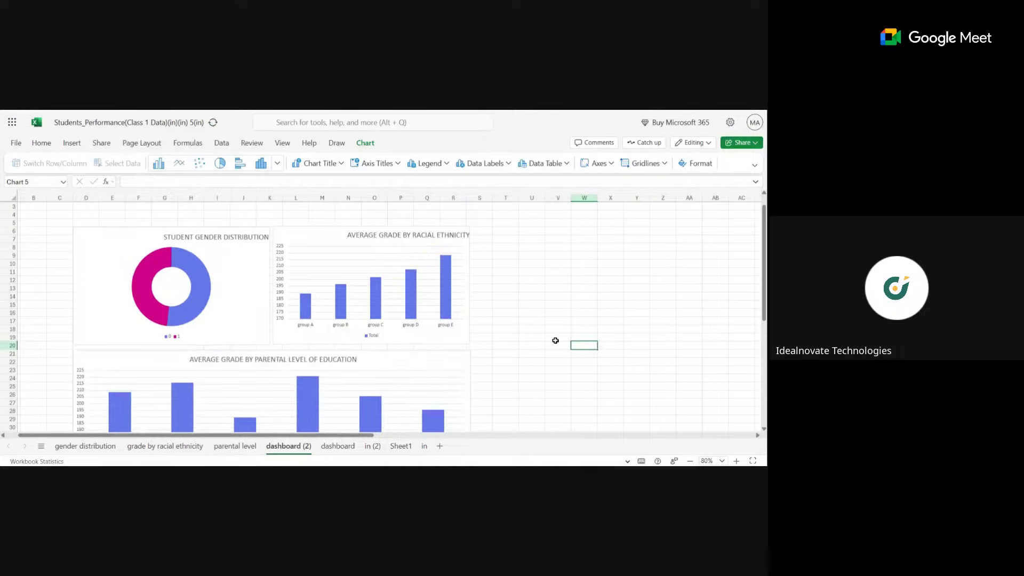
scroll(526, 320, "down", 2)
scroll(527, 321, "up", 2)
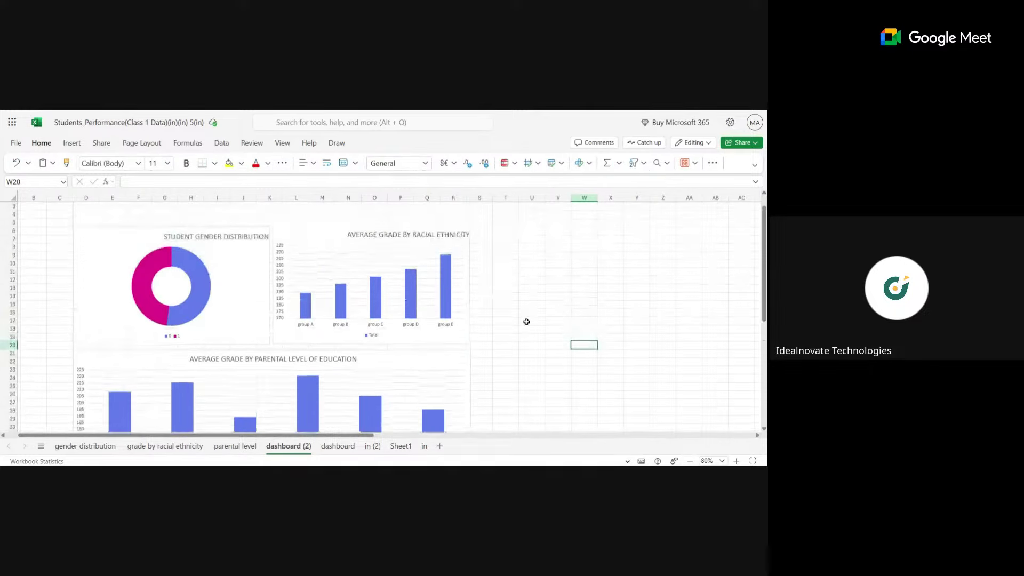
left_click(124, 232)
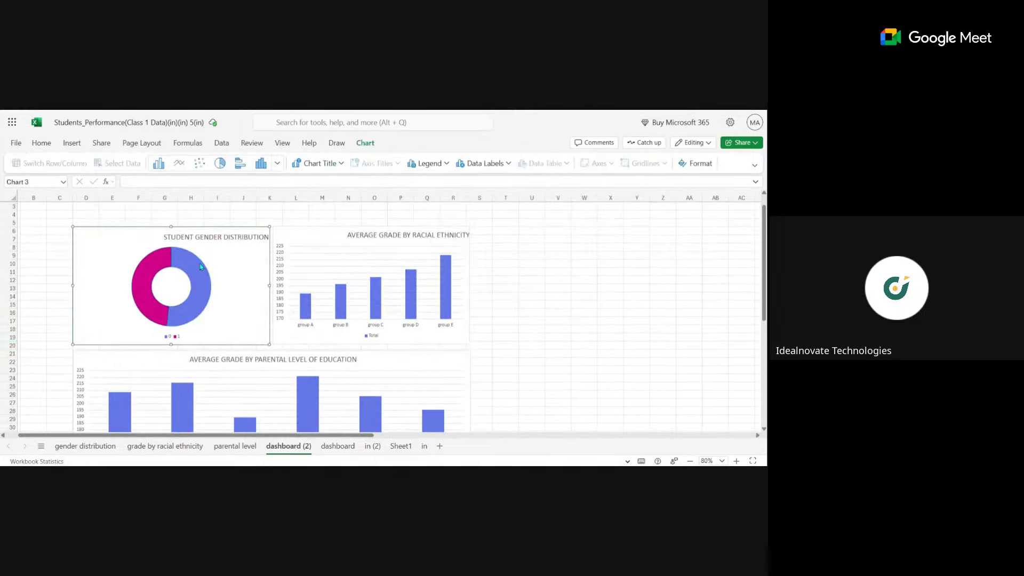
left_click(293, 232)
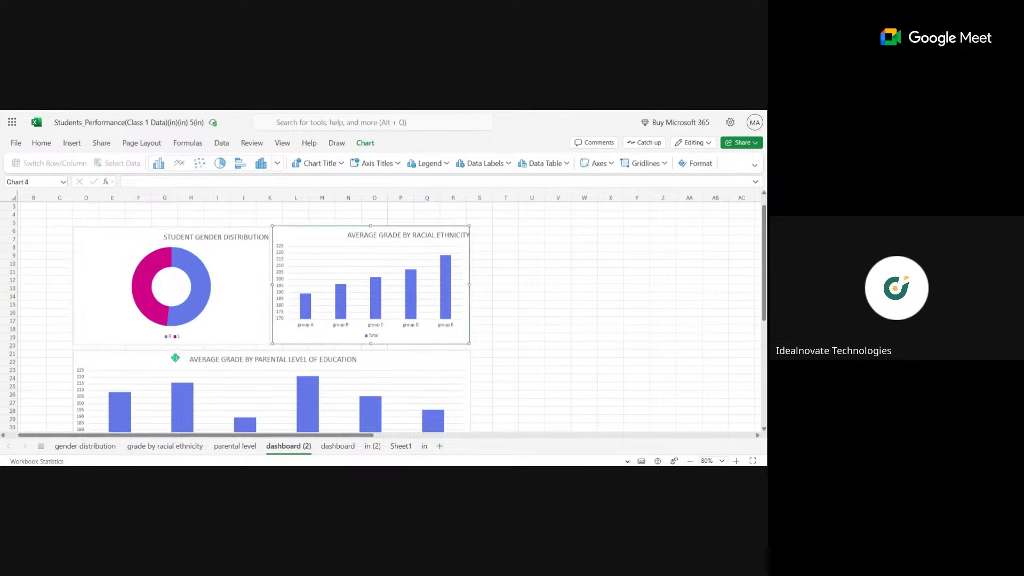
left_click(98, 230)
left_click(299, 233)
left_click(112, 231)
left_click_drag(112, 231, 113, 230)
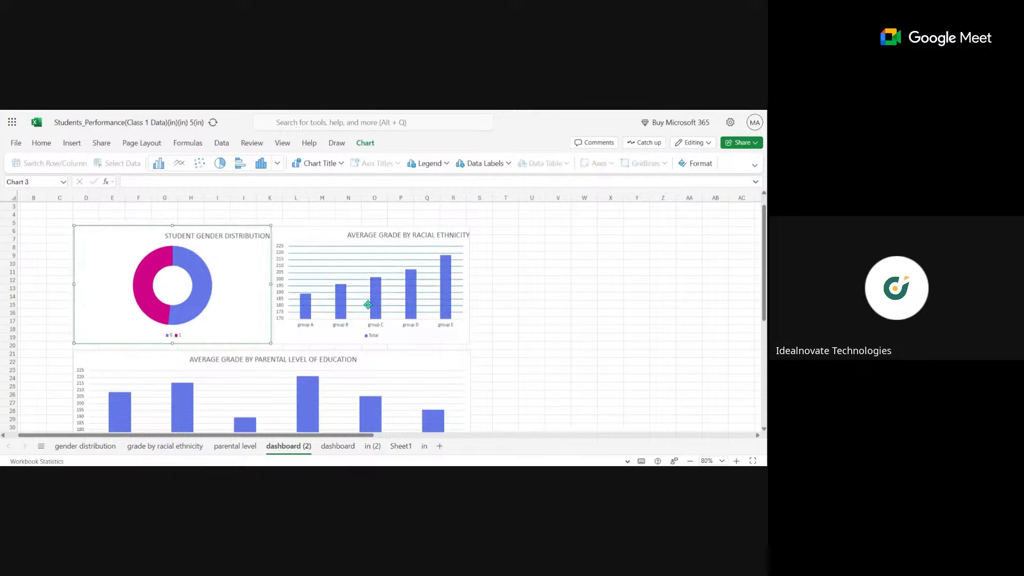
left_click(563, 298)
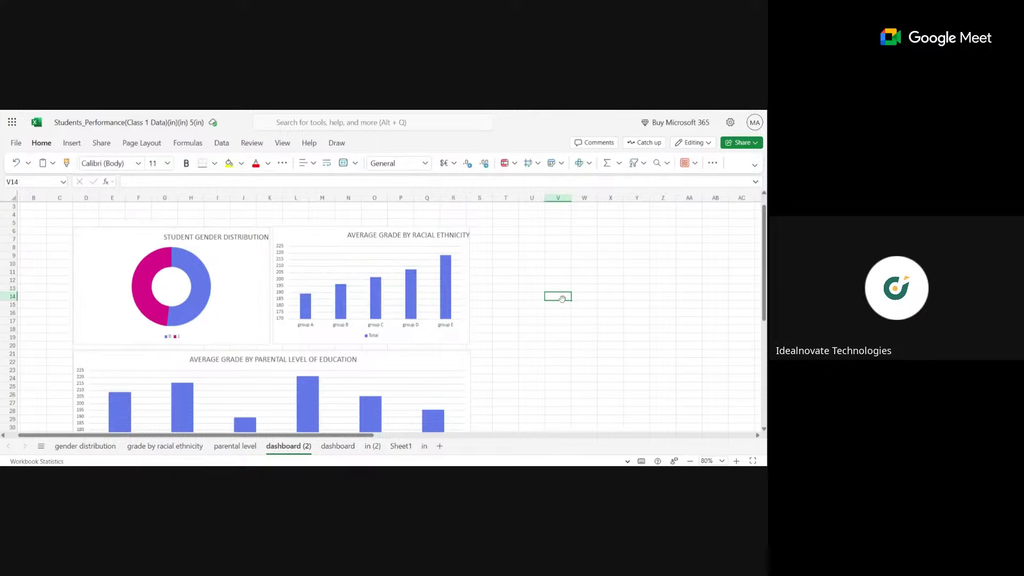
scroll(563, 297, "down", 1)
scroll(581, 290, "up", 2)
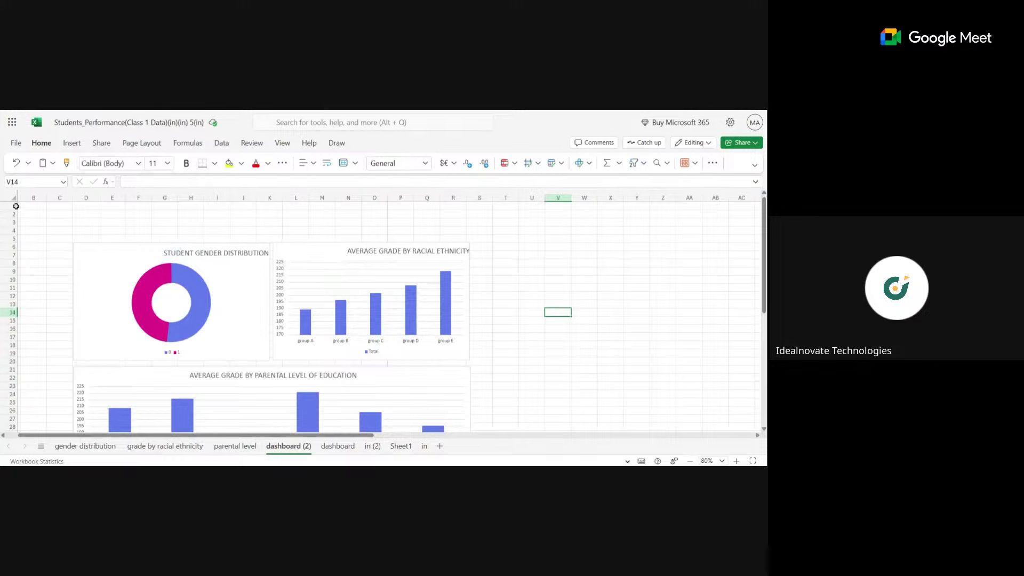
Shift all three charts on dashboard (2) upward, with the gender and racial ethnicity charts starting at row 3 and the parental education chart beneath them
left_click(107, 259)
left_click_drag(107, 258, 105, 231)
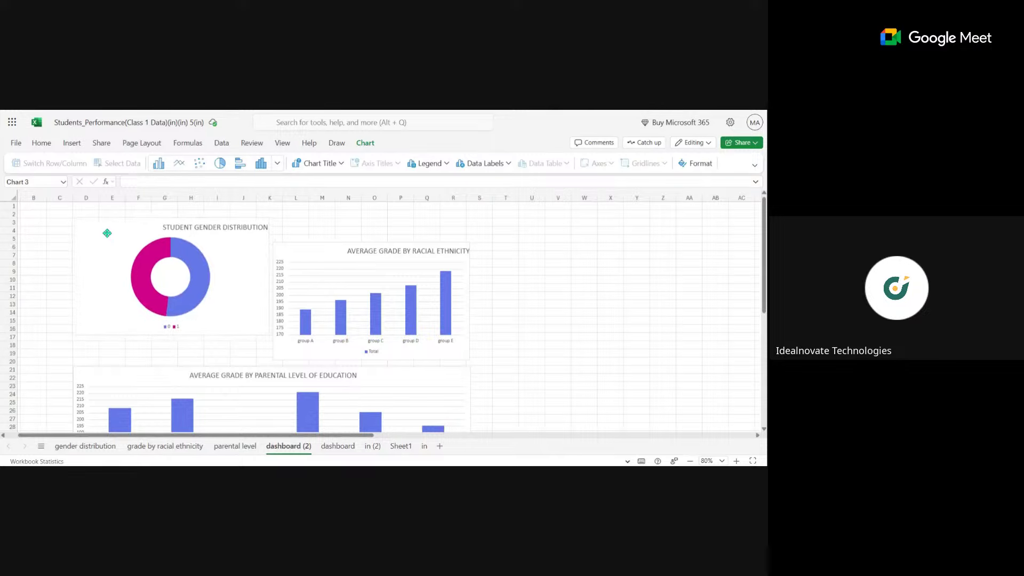
left_click_drag(308, 247, 310, 223)
left_click(153, 377)
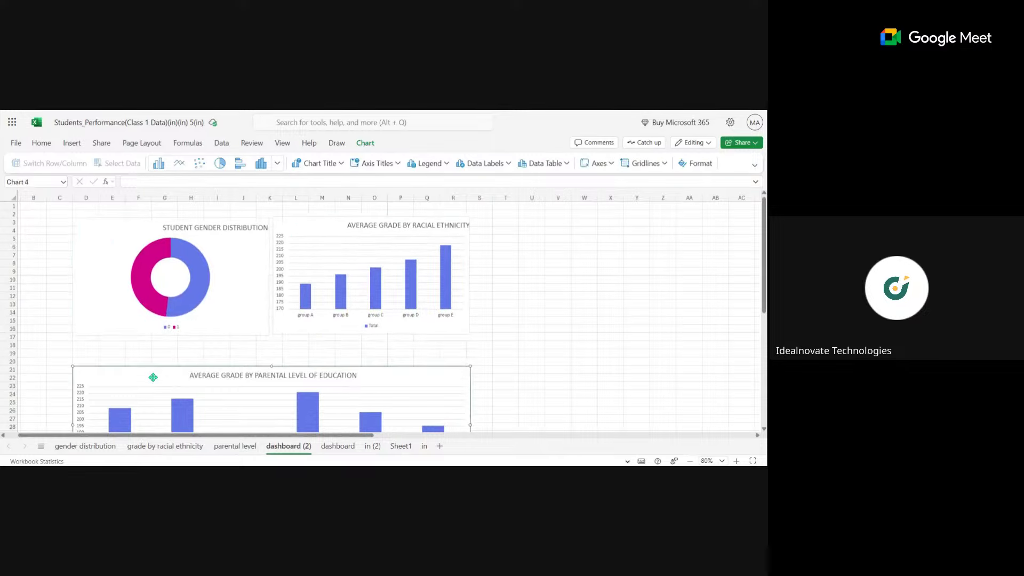
left_click_drag(153, 378, 153, 348)
left_click_drag(368, 225, 368, 227)
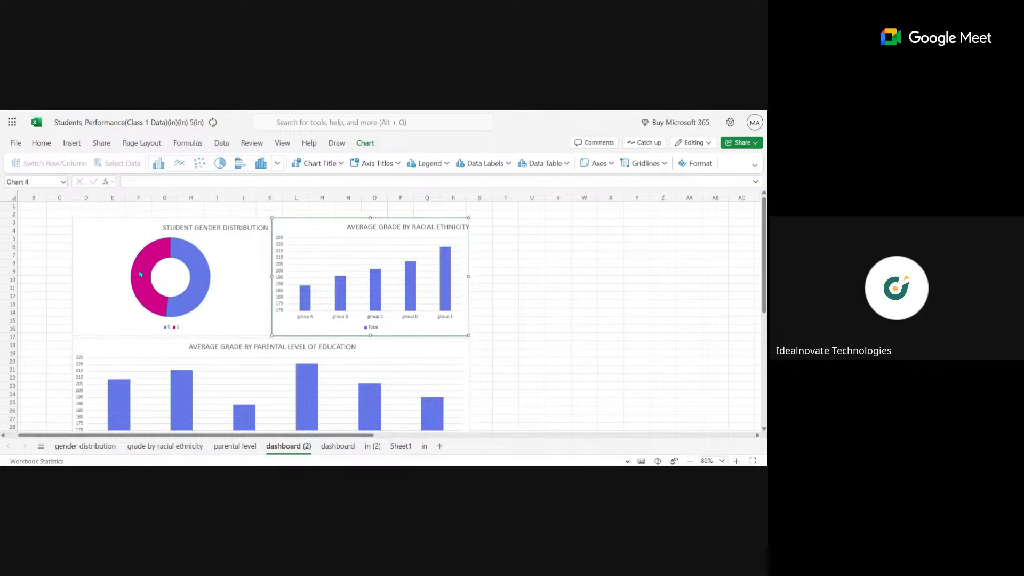
left_click(600, 289)
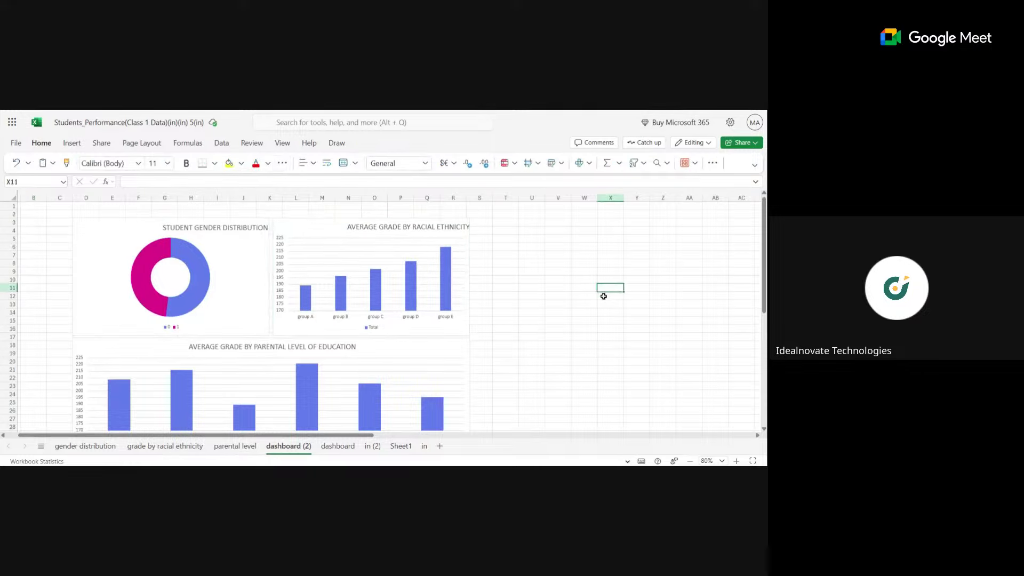
scroll(540, 315, "down", 2)
scroll(540, 315, "up", 2)
left_click(603, 368)
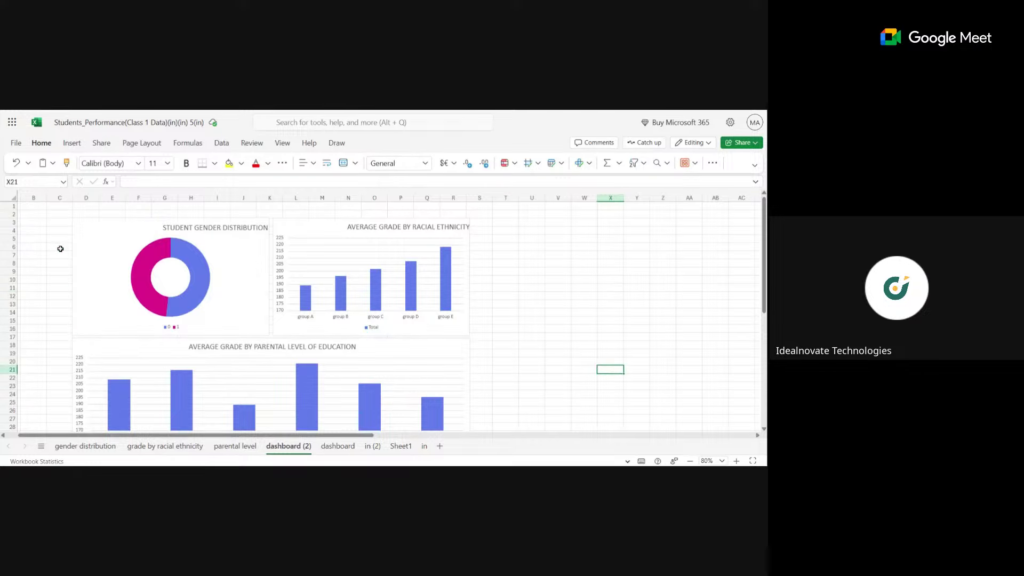
key("ctrl+a")
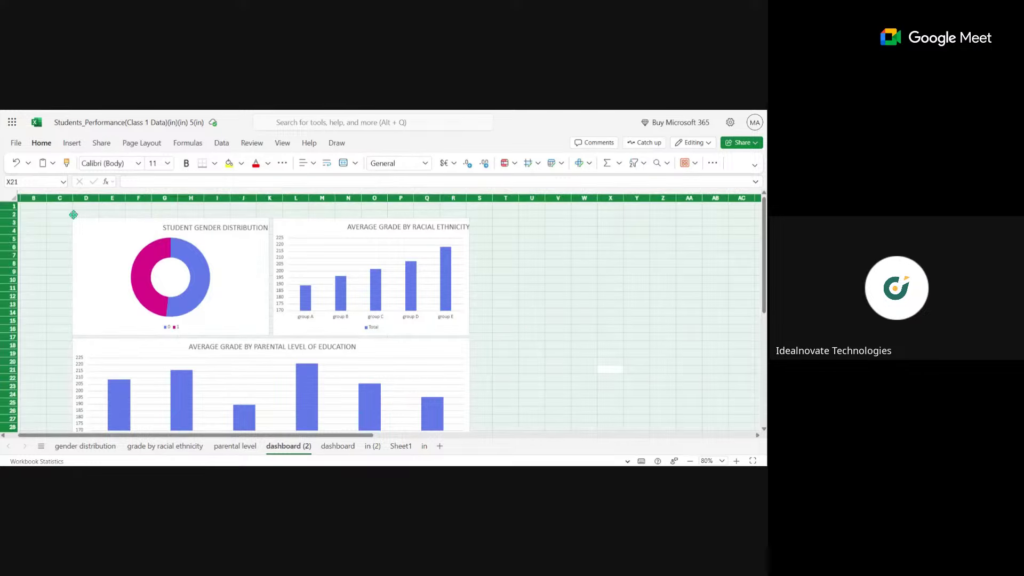
left_click(143, 163)
left_click(698, 274)
left_click(654, 286)
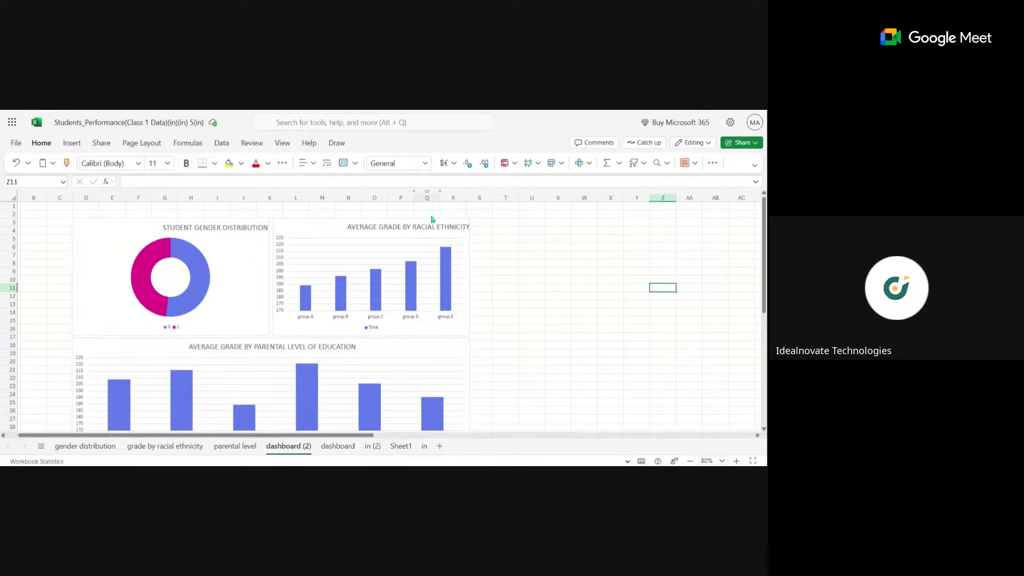
Hide the gridlines, formula bar and headings on the original dashboard sheet and view it at 80% zoom
left_click(325, 449)
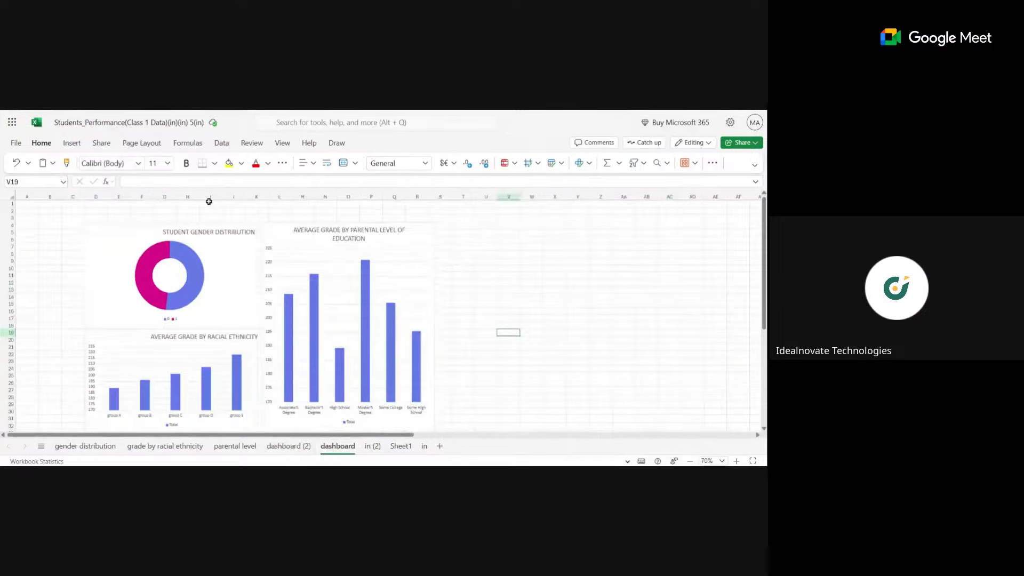
left_click(283, 143)
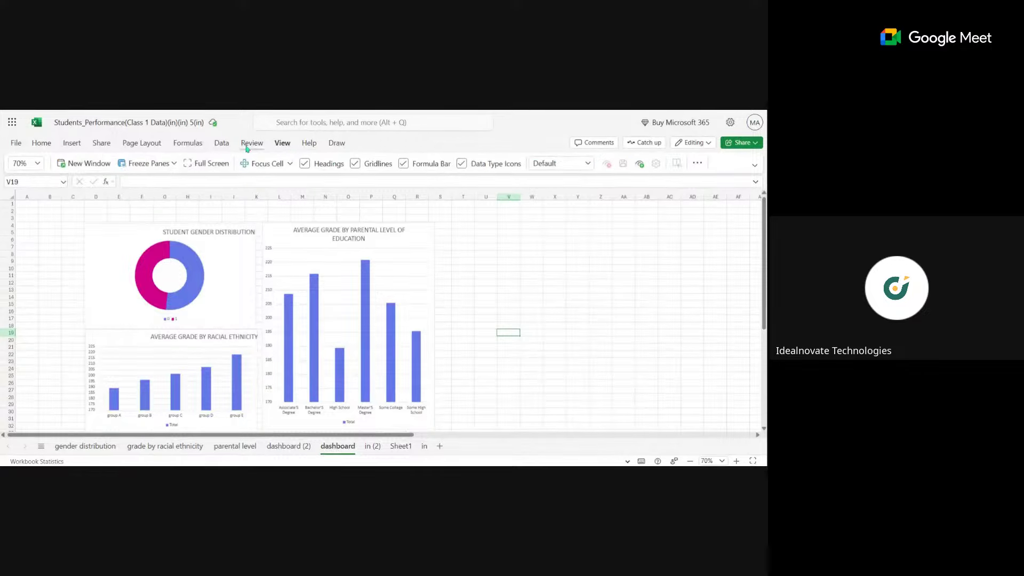
left_click(135, 148)
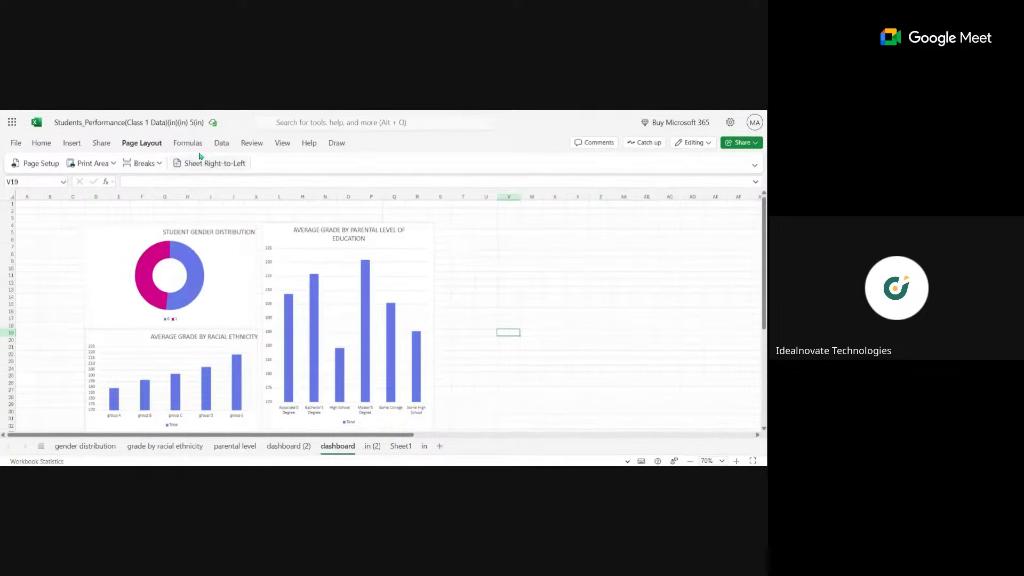
left_click(247, 144)
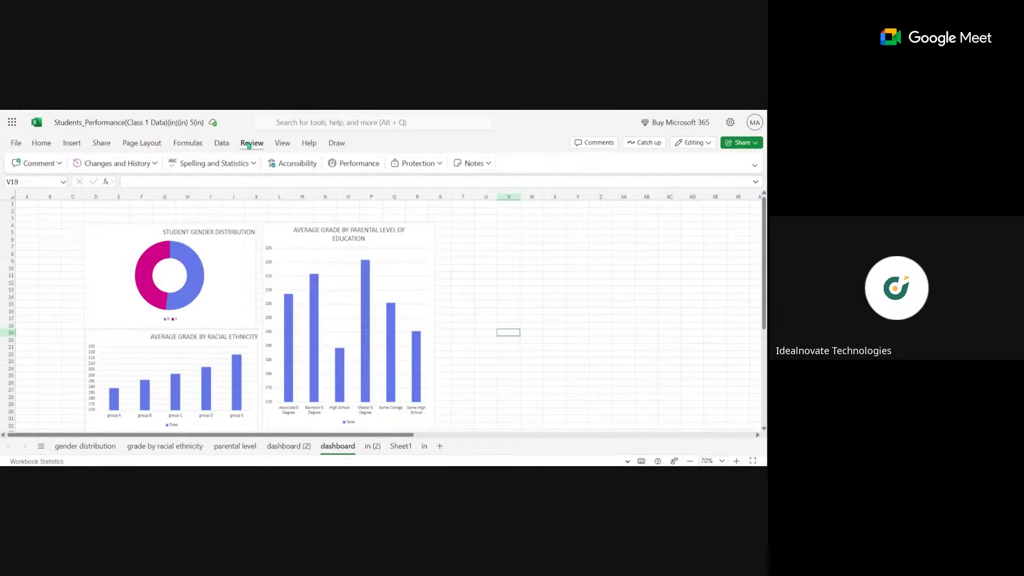
left_click(283, 148)
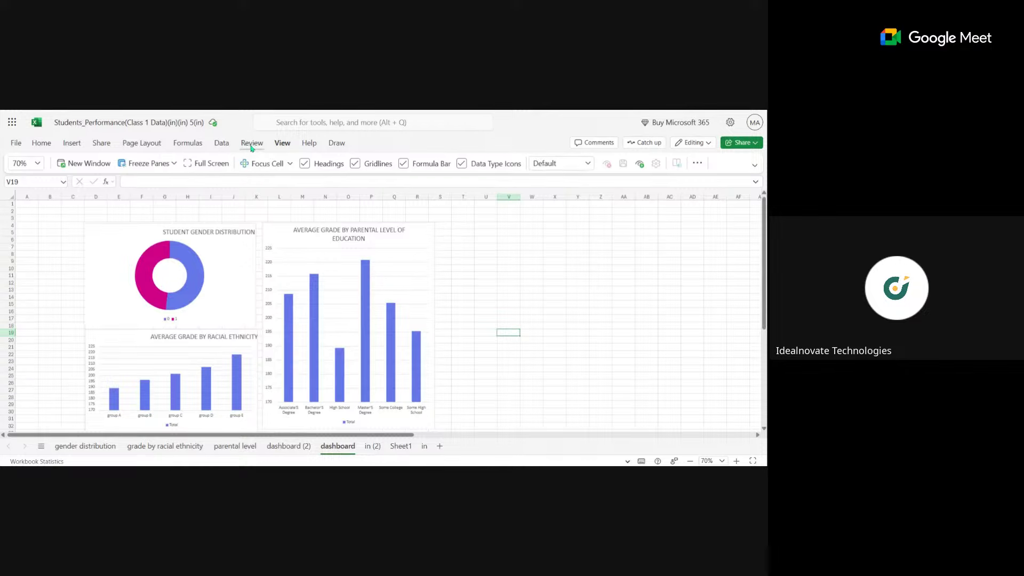
left_click(355, 164)
left_click(404, 165)
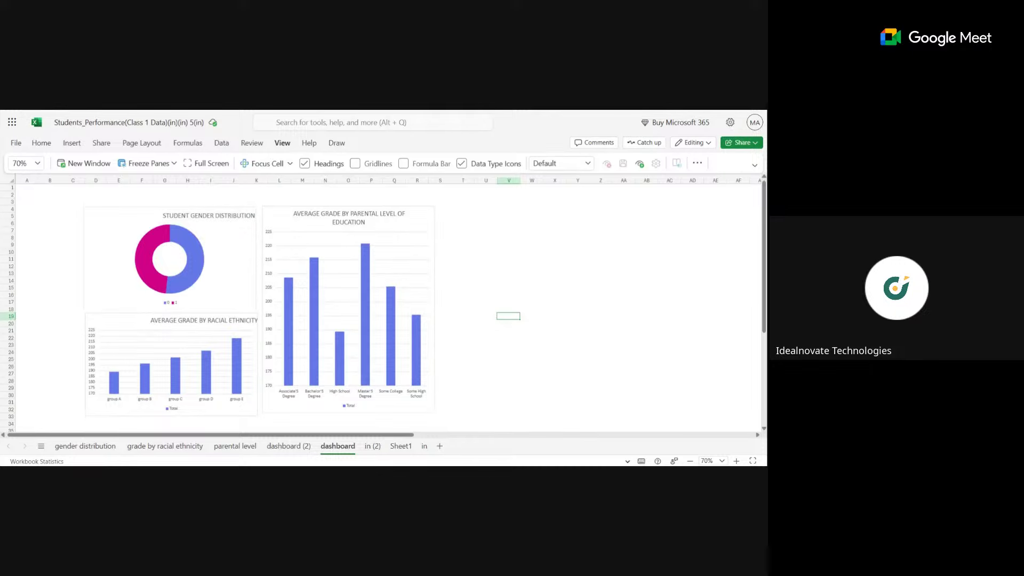
left_click(305, 164)
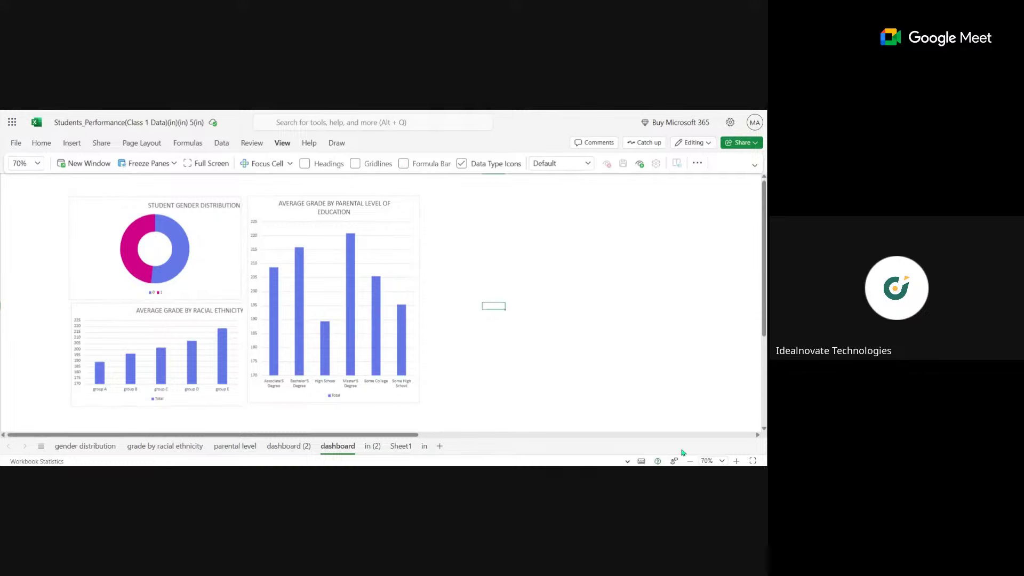
left_click(736, 461)
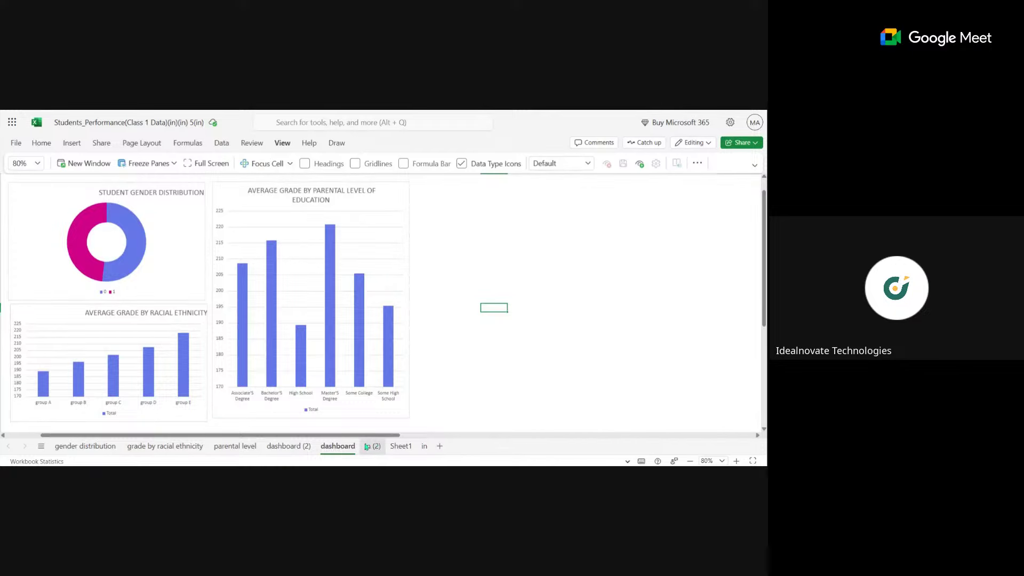
left_click_drag(352, 436, 319, 437)
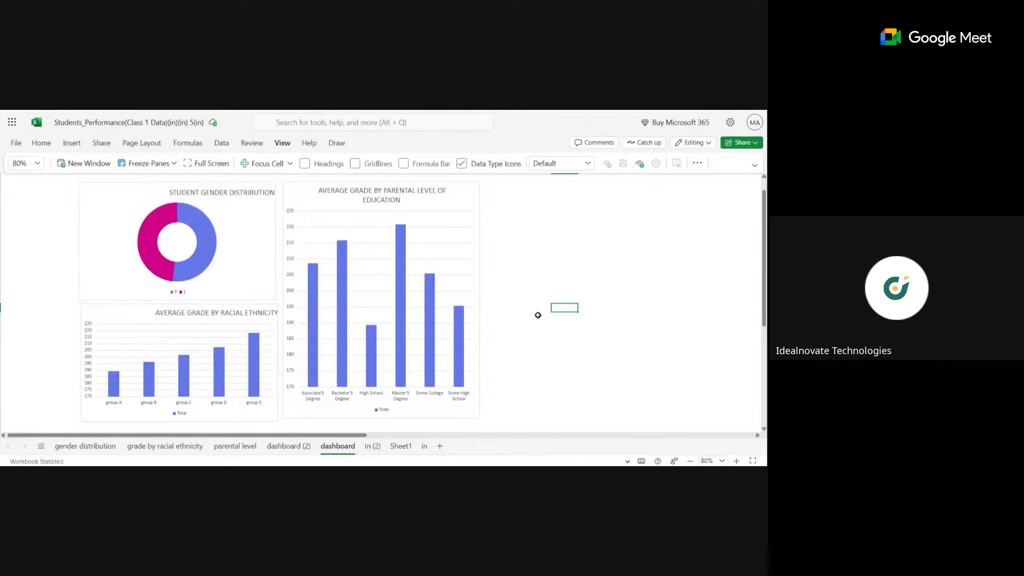
Show the headings, gridlines and formula bar again on the dashboard sheet
left_click(305, 164)
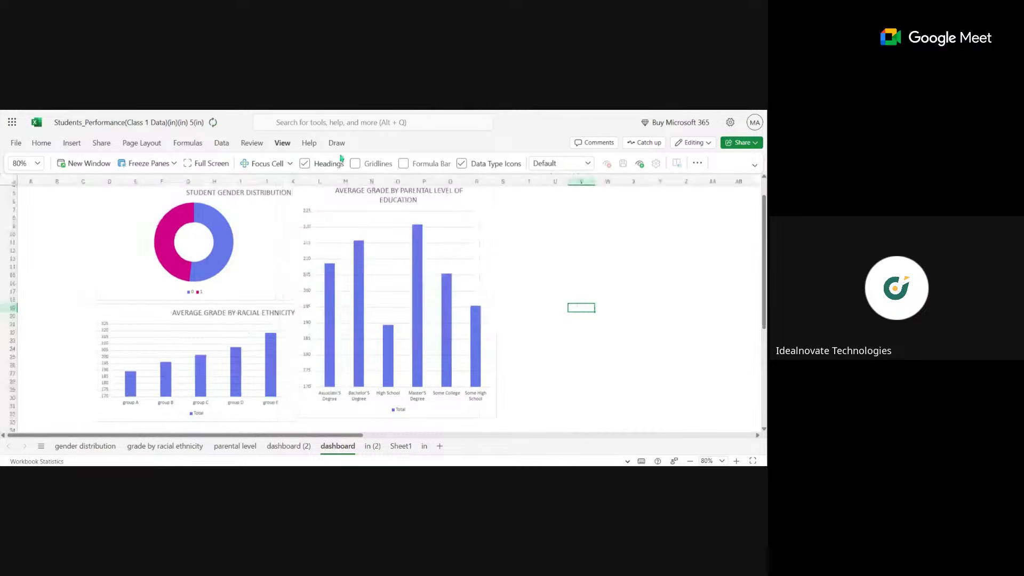
left_click(355, 164)
left_click(401, 163)
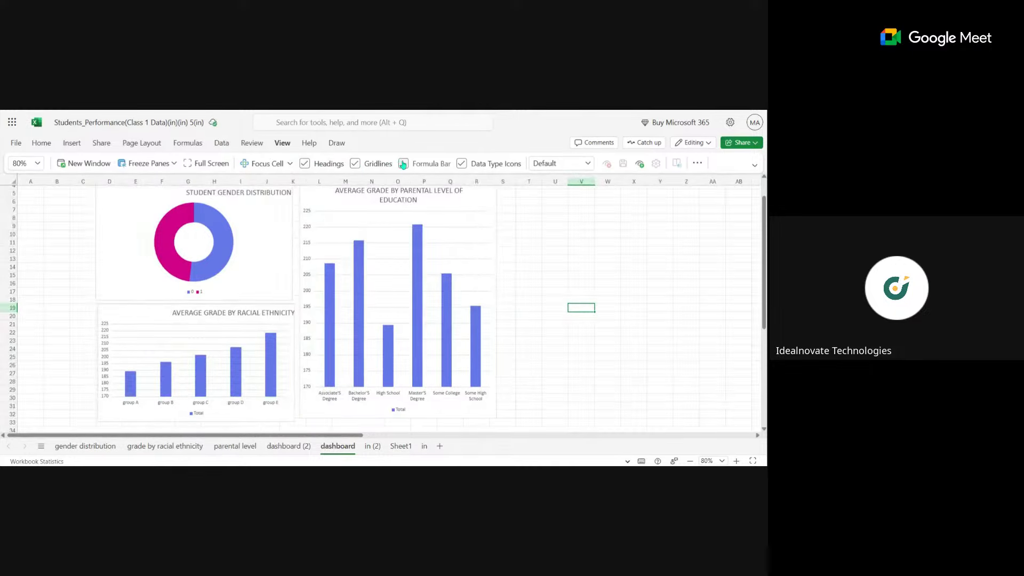
left_click(570, 224)
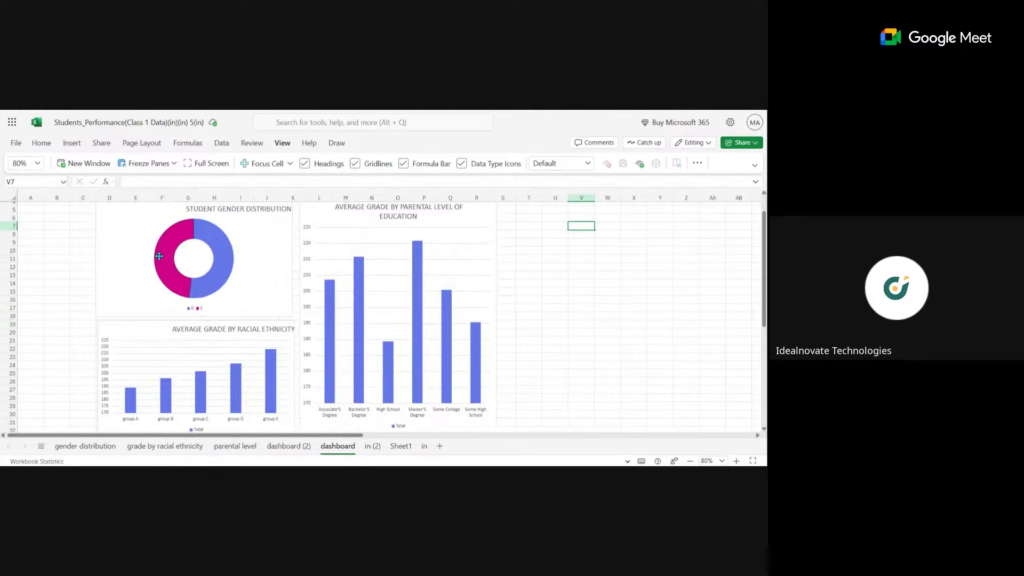
scroll(158, 259, "up", 2)
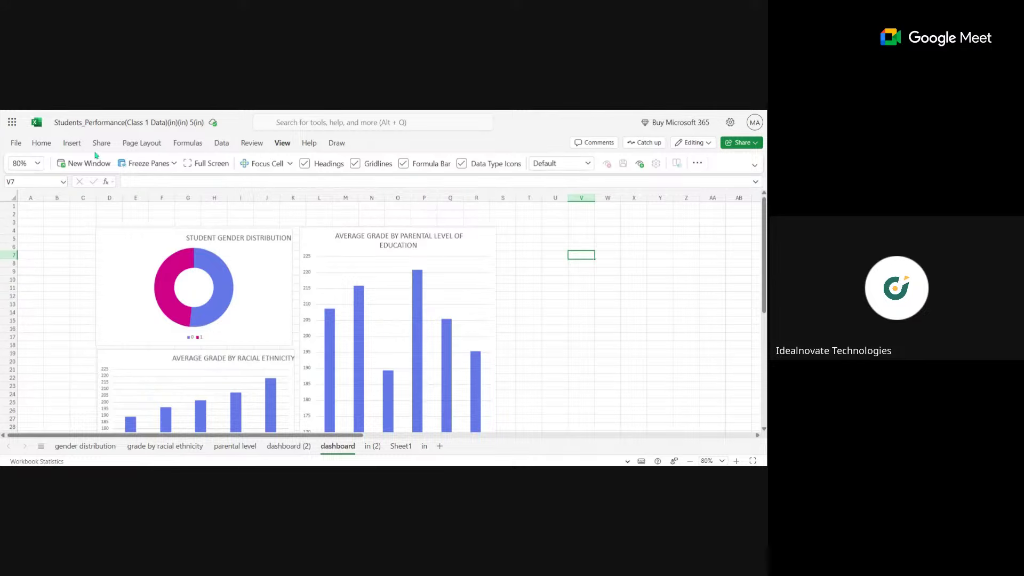
Insert a text box on the dashboard sheet
left_click(74, 144)
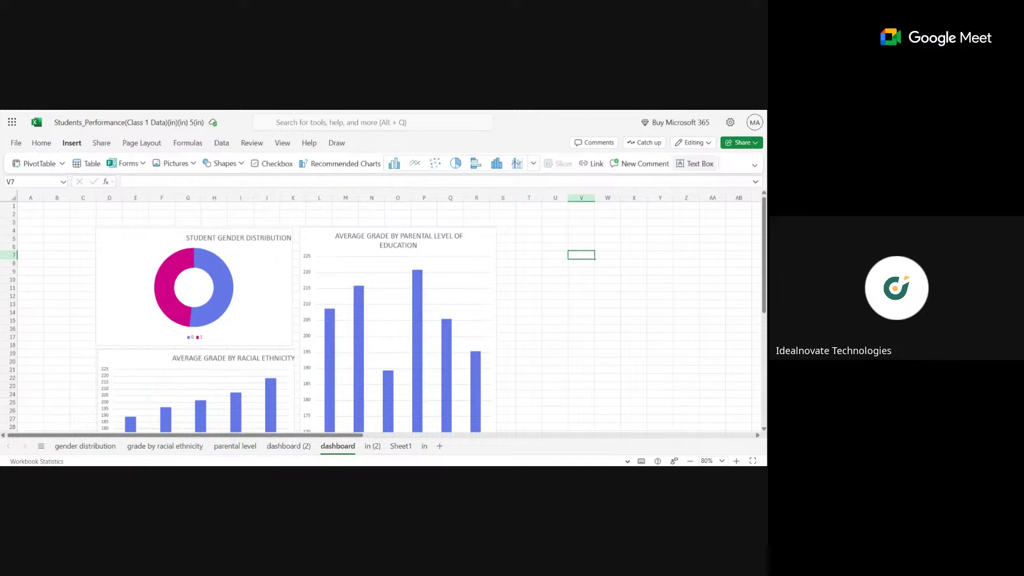
left_click(695, 163)
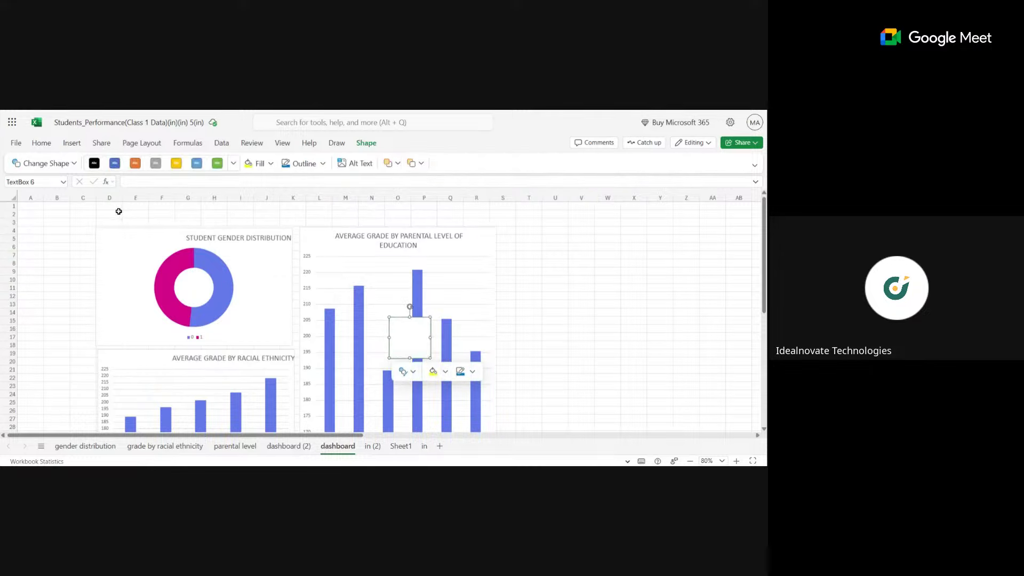
left_click_drag(110, 206, 129, 219)
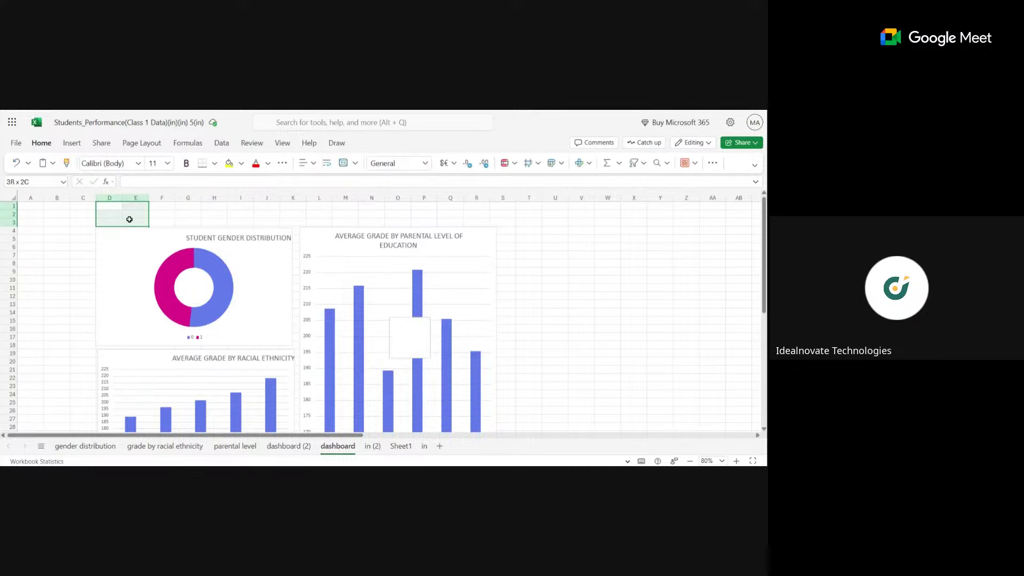
left_click(163, 223)
left_click(72, 143)
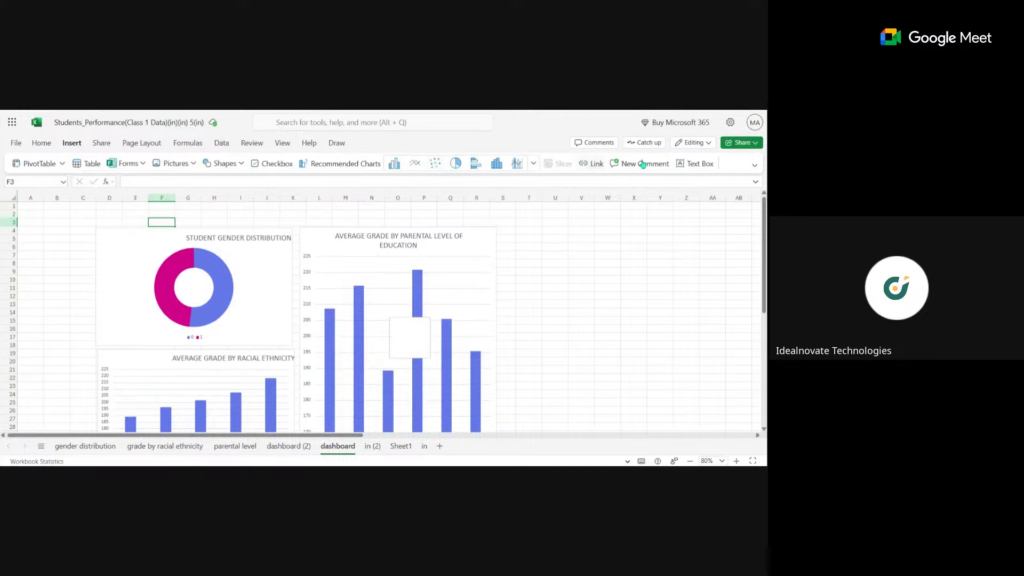
left_click(696, 163)
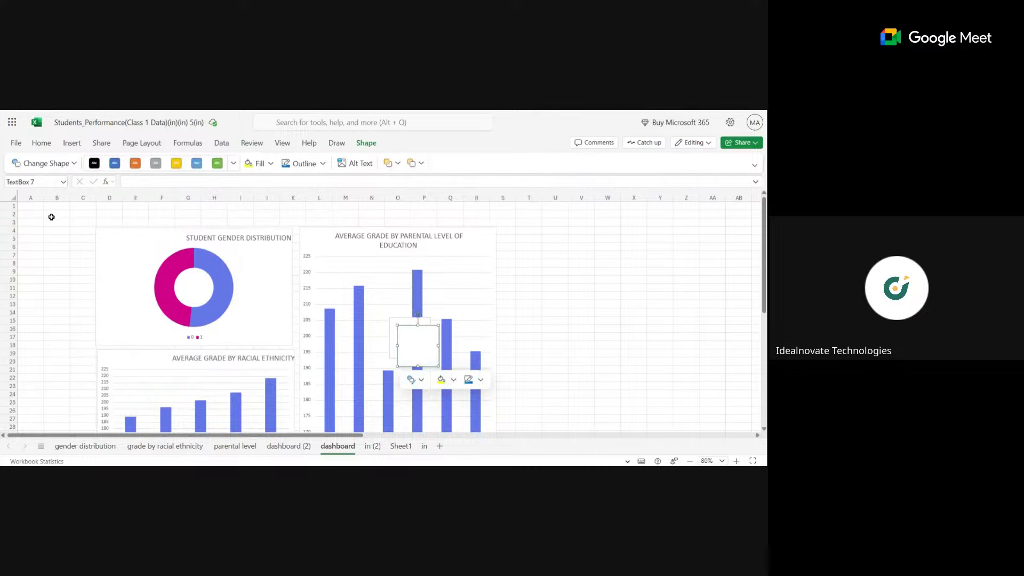
left_click(95, 164)
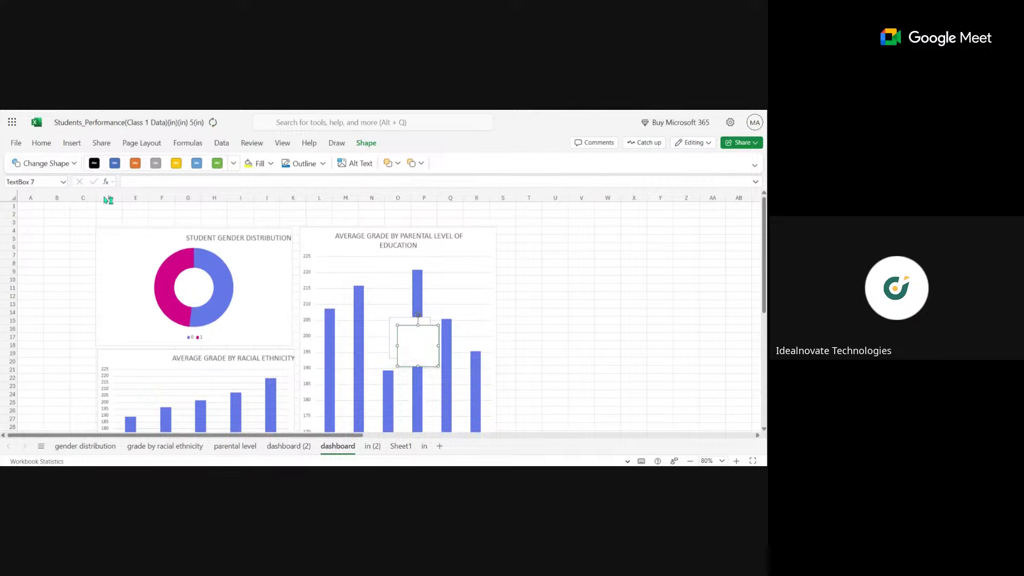
left_click(109, 206)
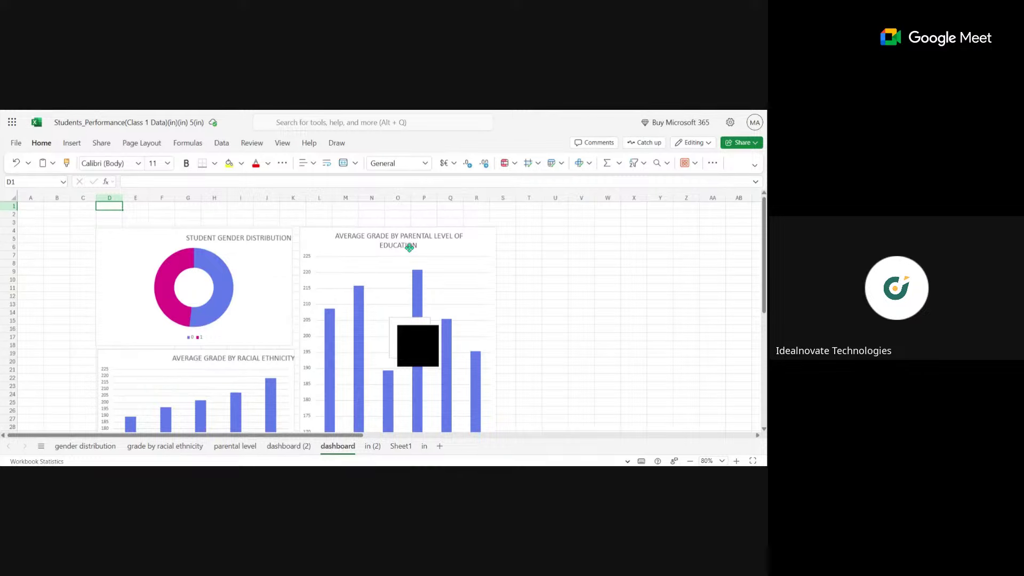
left_click(427, 338)
key("Delete")
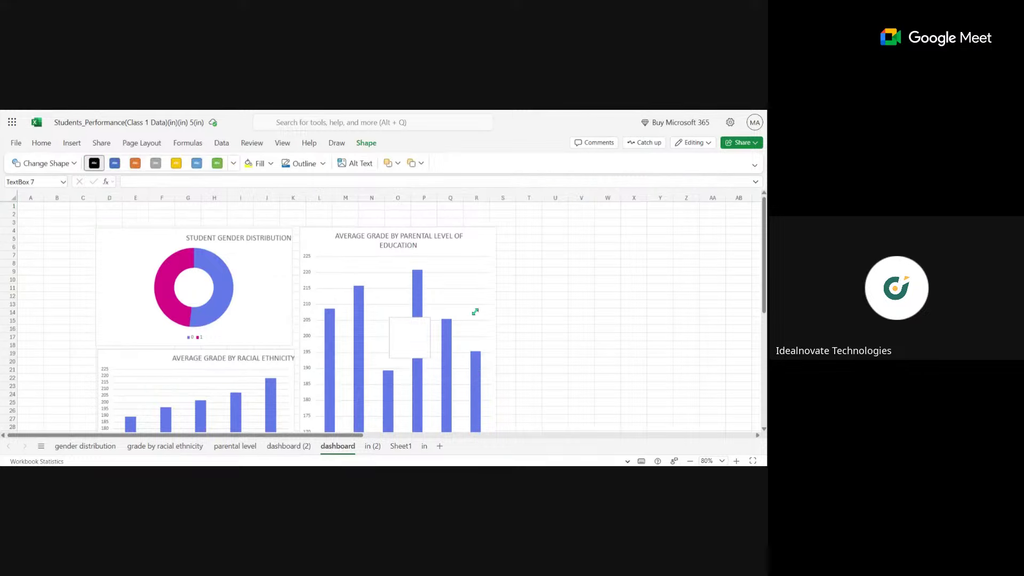
Move the text box above the charts and stretch it across columns D to R over rows 1 to 3
left_click_drag(411, 320, 139, 206)
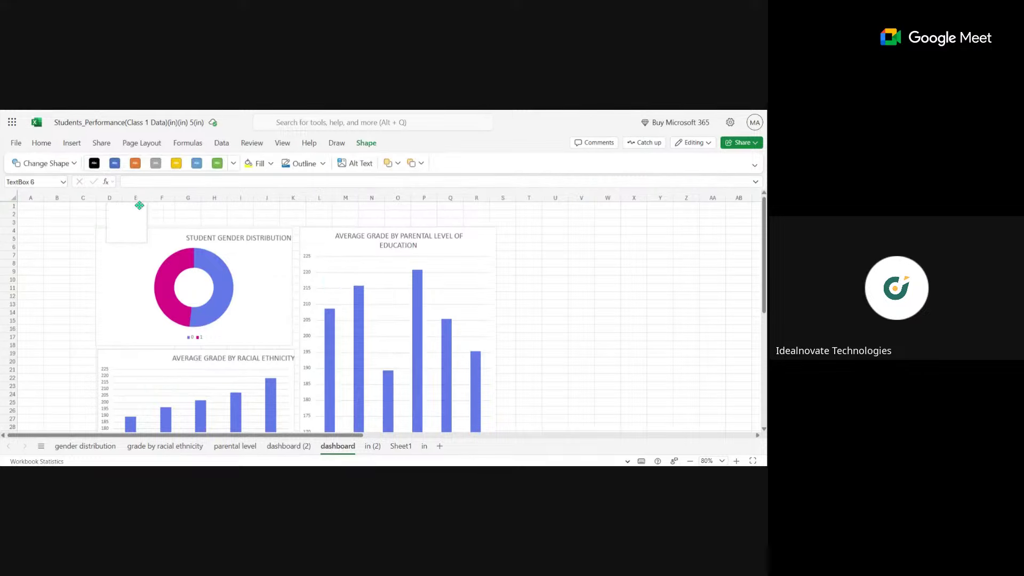
left_click_drag(147, 243, 496, 222)
left_click(327, 215)
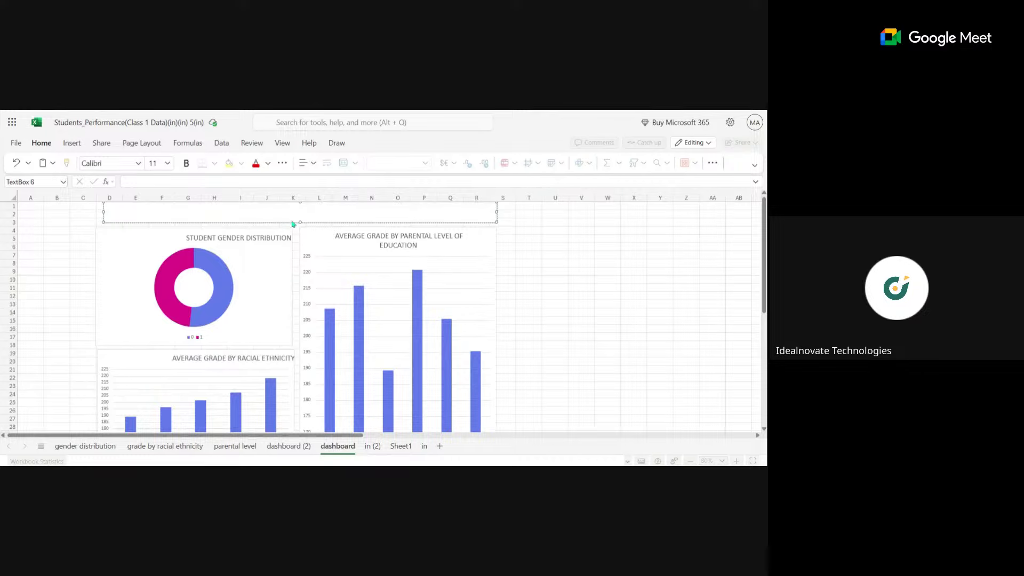
left_click(54, 249)
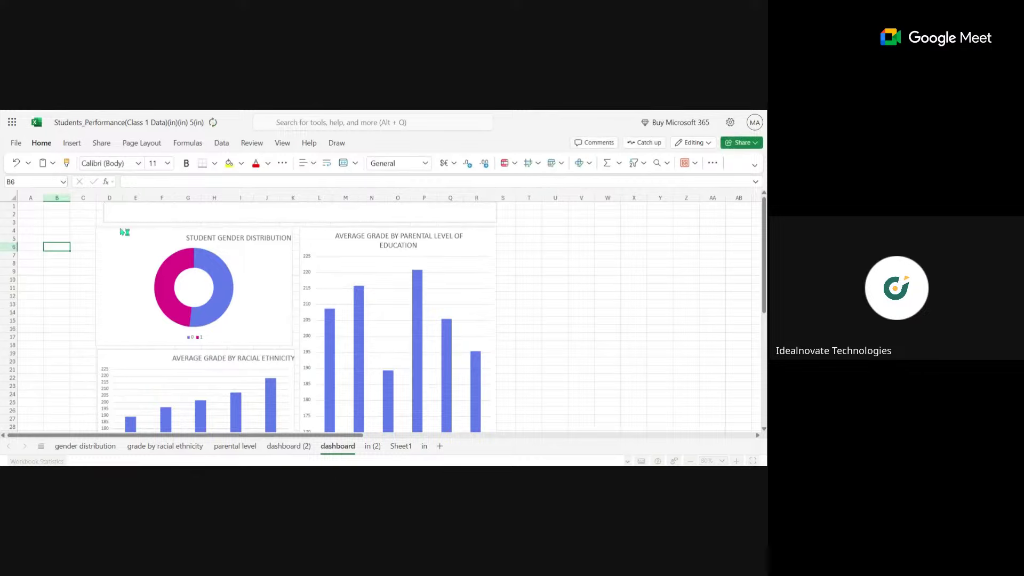
Shift the text box down to rows 5 to 7 and enter the title STUDENT PERFORMANCE DASHBOARD in it
left_click(143, 213)
left_click_drag(142, 213, 131, 243)
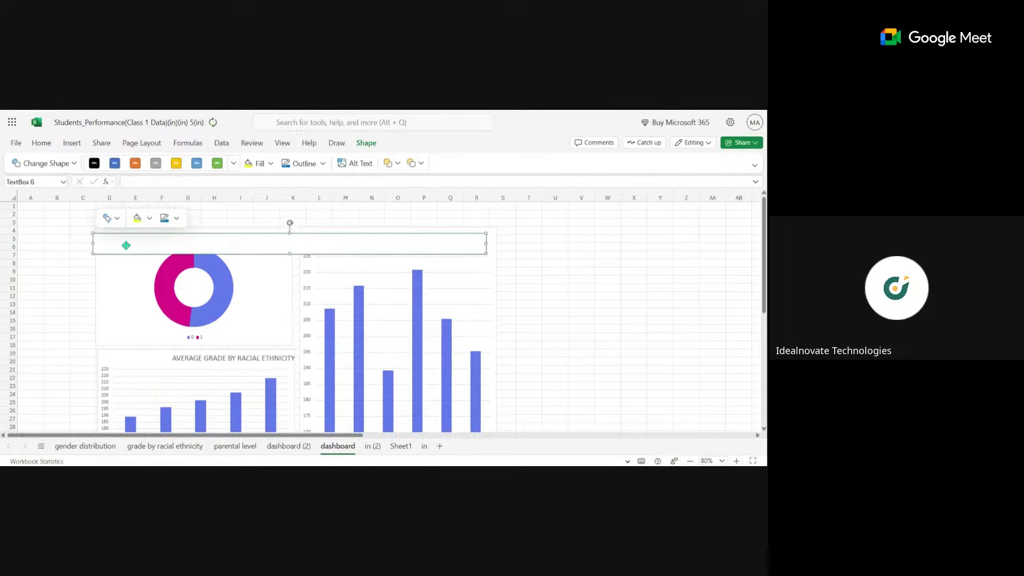
left_click(126, 246)
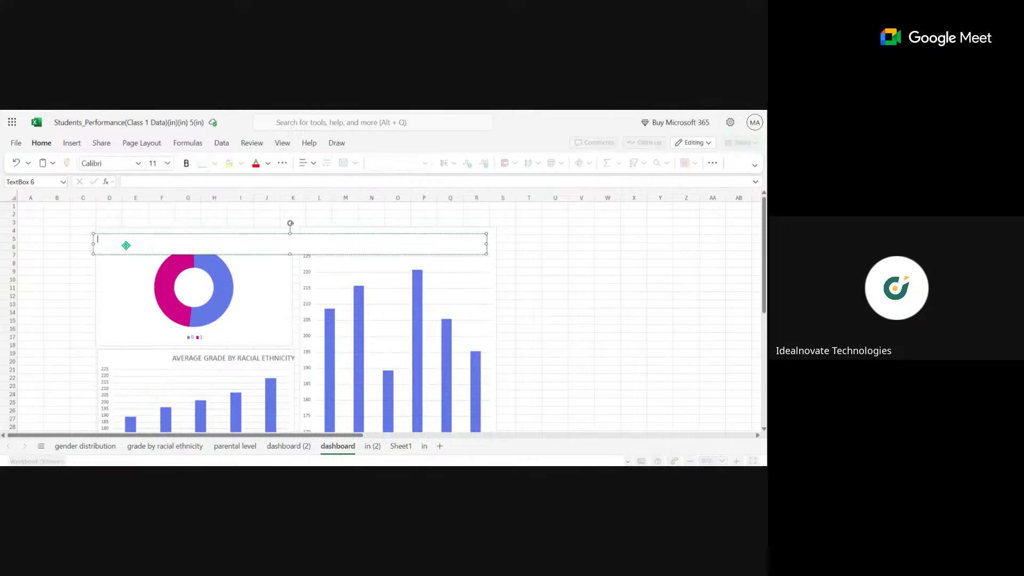
type("STUDENT PERFORMANCE DASHBOARD")
Format the whole dashboard title as 26 pt bold text and centre it in its text box
key("ctrl+a")
left_click(167, 162)
left_click(157, 326)
left_click(167, 162)
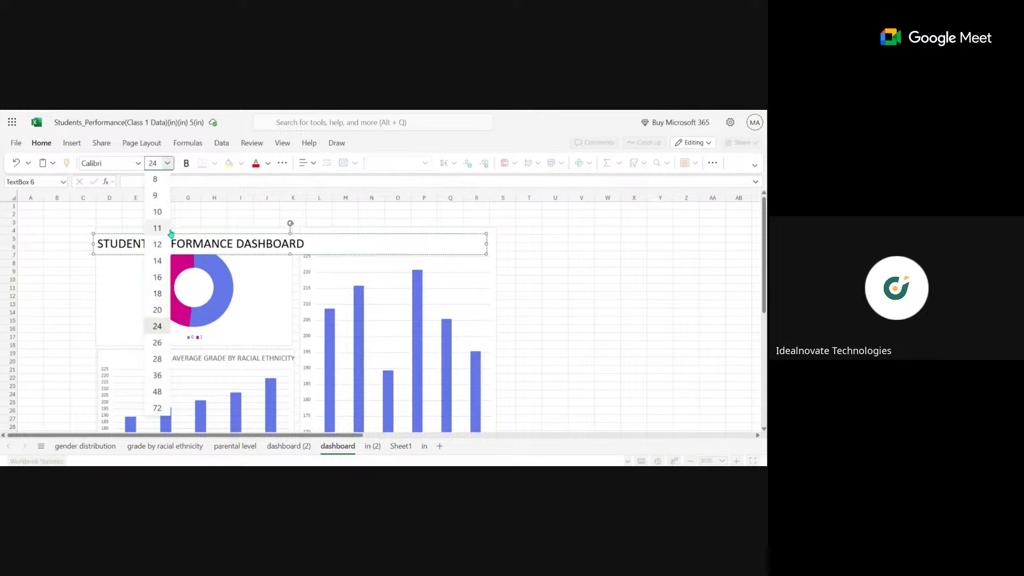
left_click(157, 343)
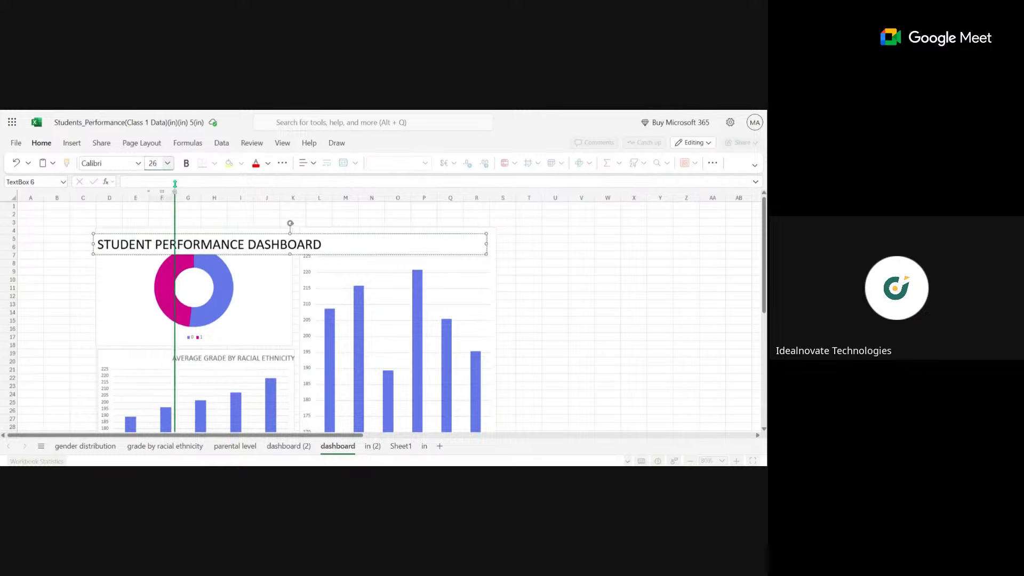
left_click(186, 163)
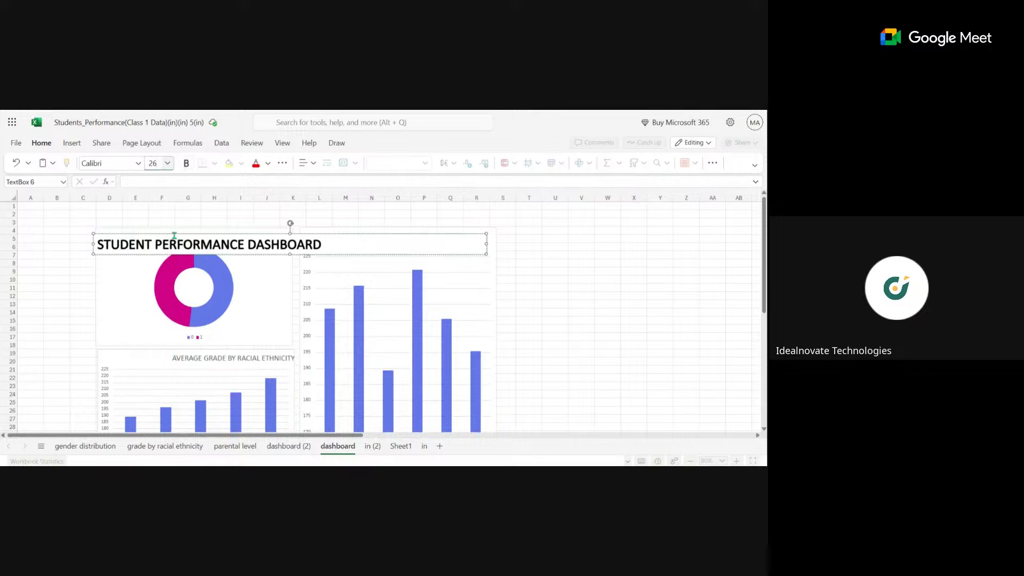
left_click(313, 163)
left_click(328, 204)
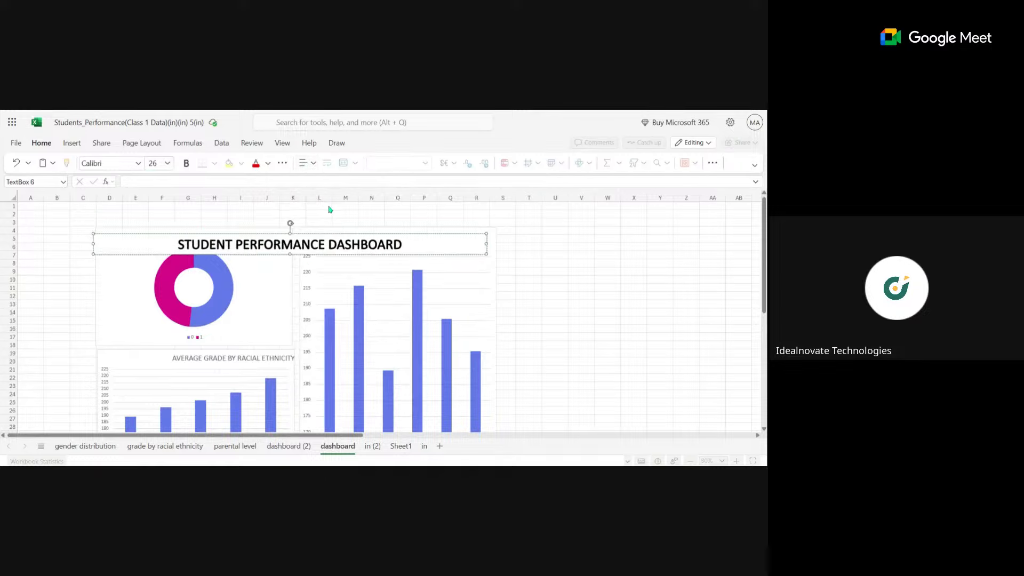
Move the title box back above the charts and widen it to the outer edge of the parental education chart
left_click(56, 313)
left_click(259, 238)
left_click_drag(260, 238, 261, 210)
left_click(494, 216)
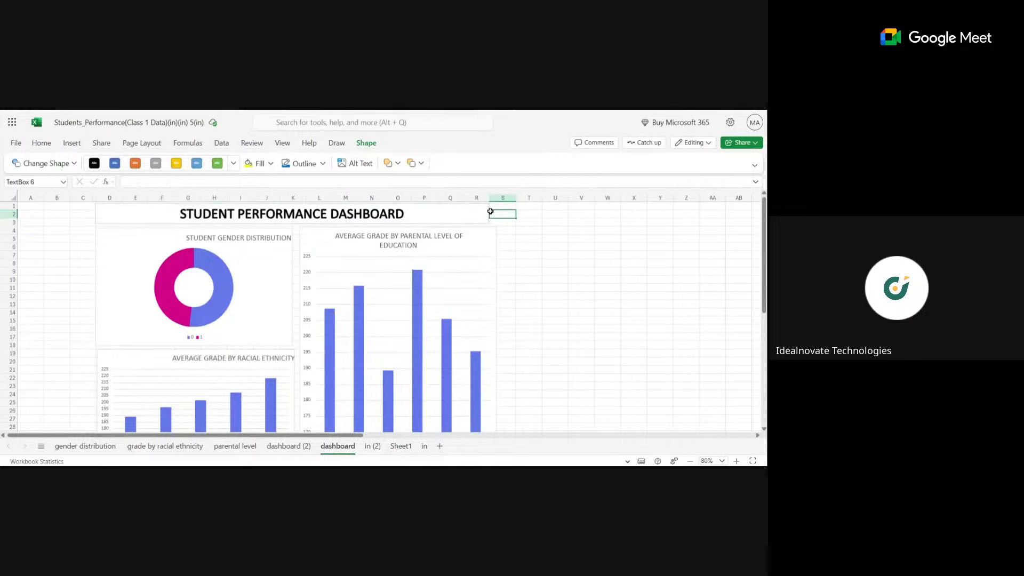
left_click(488, 214)
left_click_drag(497, 214, 496, 211)
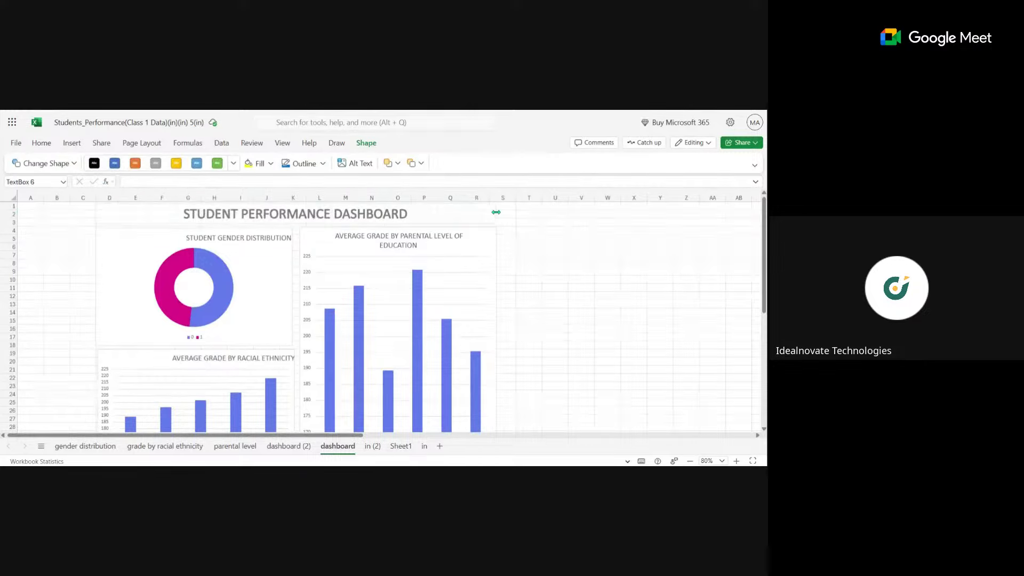
left_click(528, 243)
Copy the title box to the dashboard (2) sheet and place it above the charts, across their combined width
scroll(599, 231, "down", 1)
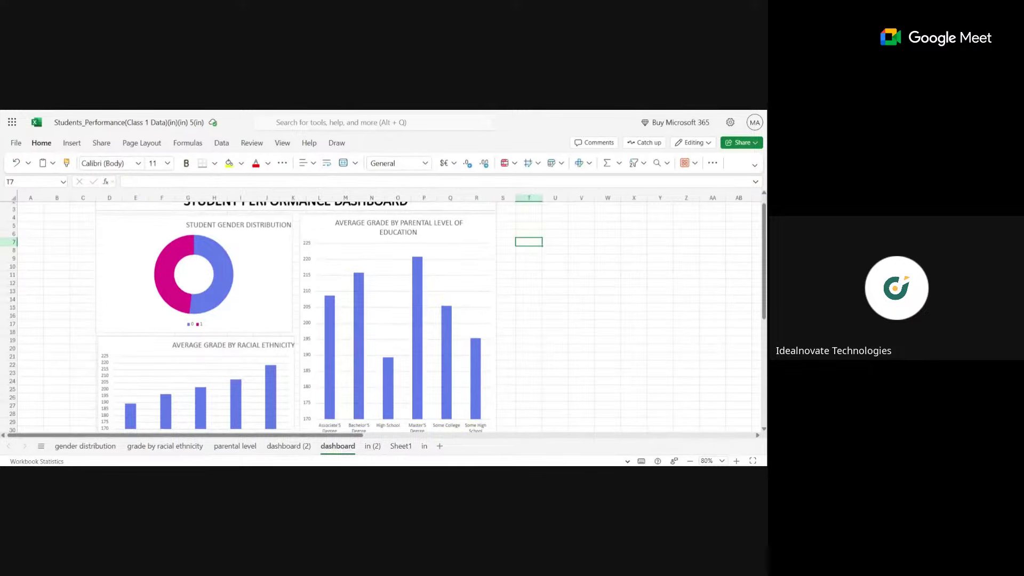
left_click(690, 461)
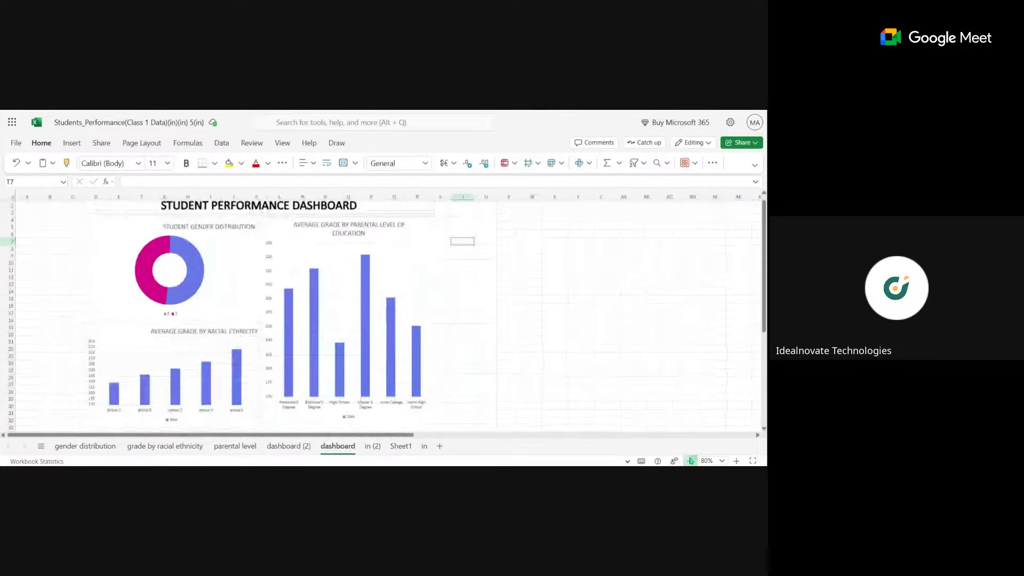
scroll(450, 367, "up", 1)
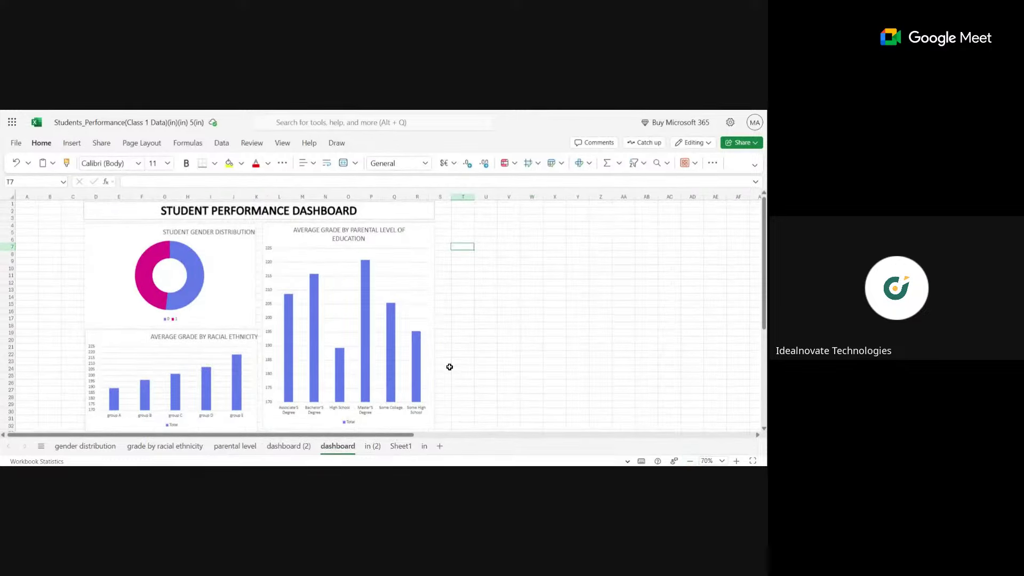
left_click(418, 218)
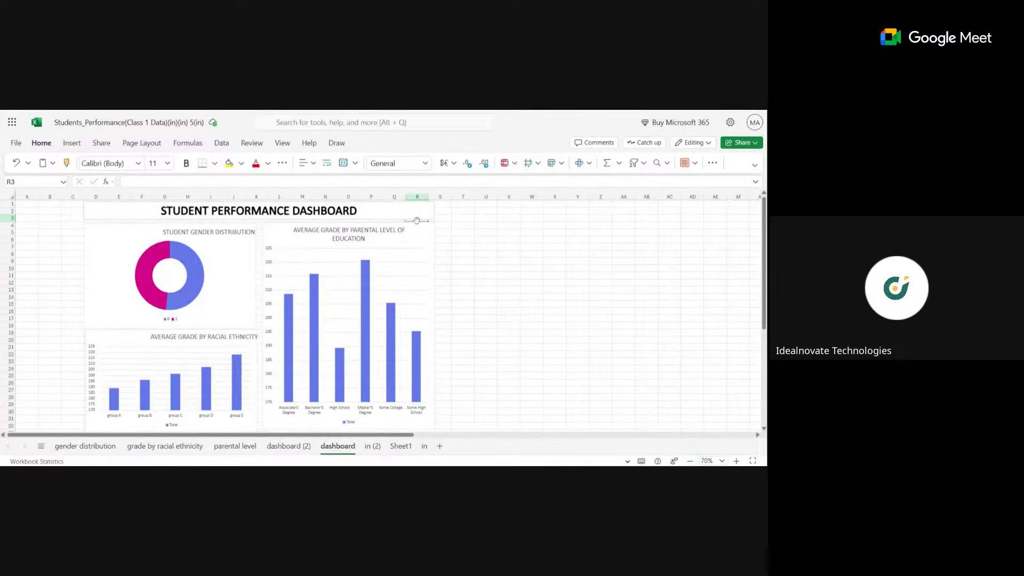
left_click(405, 216)
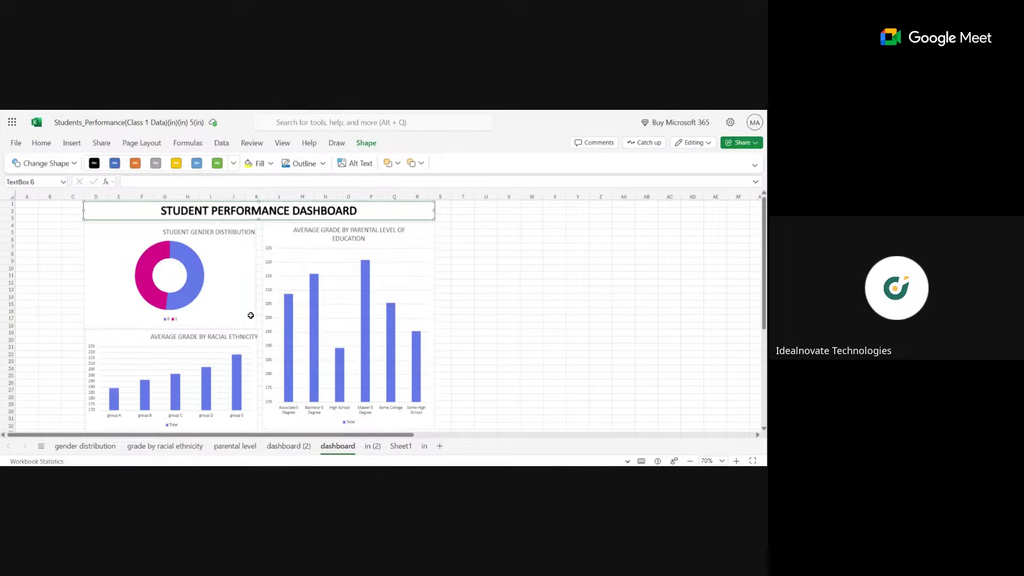
left_click(288, 447)
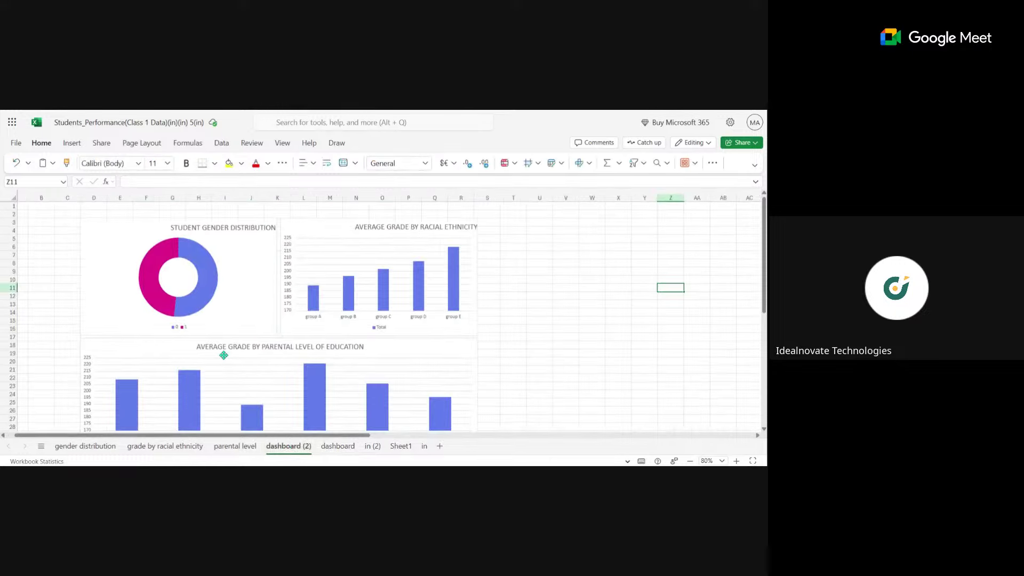
key("ctrl+v")
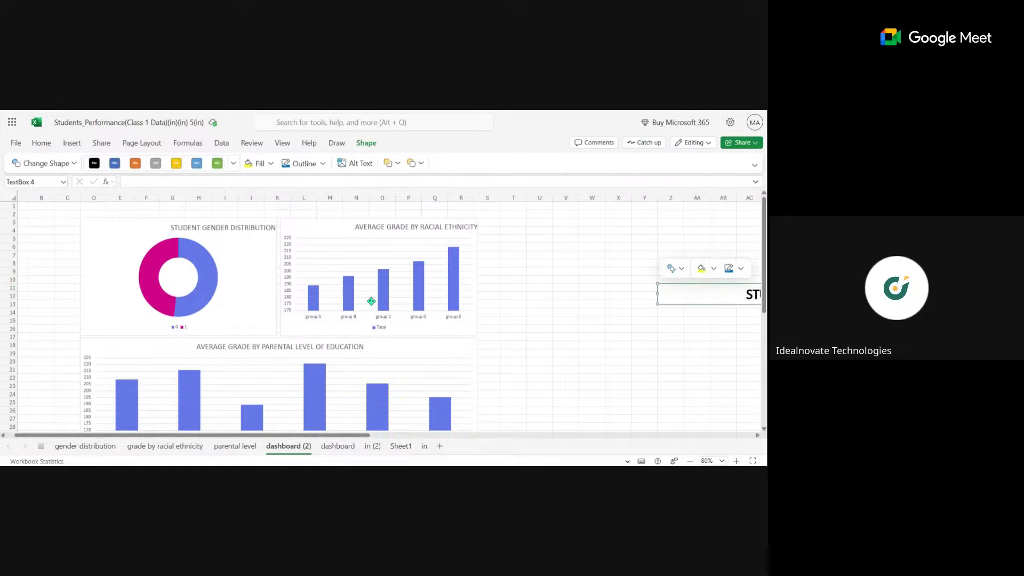
left_click_drag(709, 302, 130, 189)
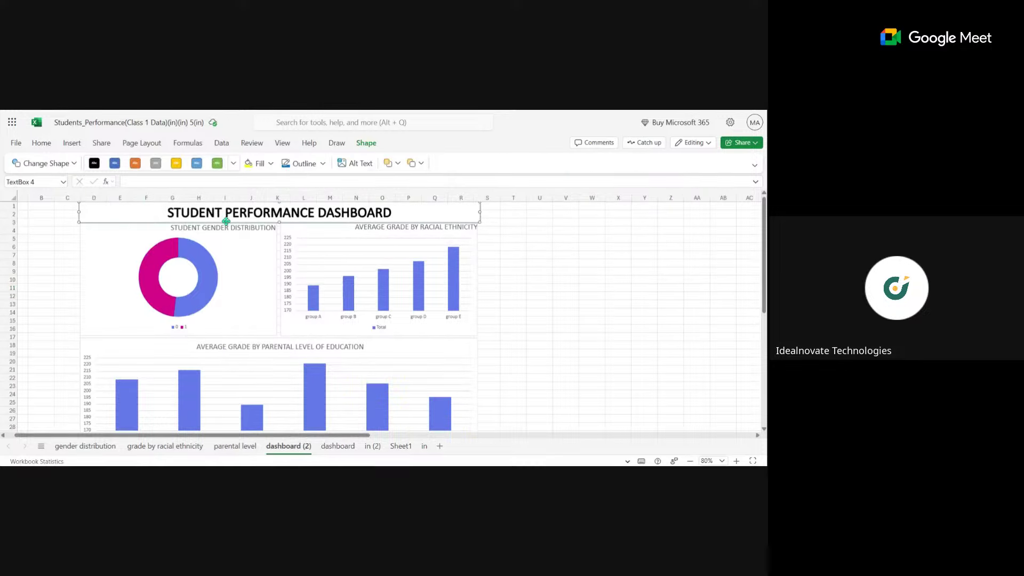
Move the parental education chart on dashboard (2) down so it starts at about row 19
left_click(230, 340)
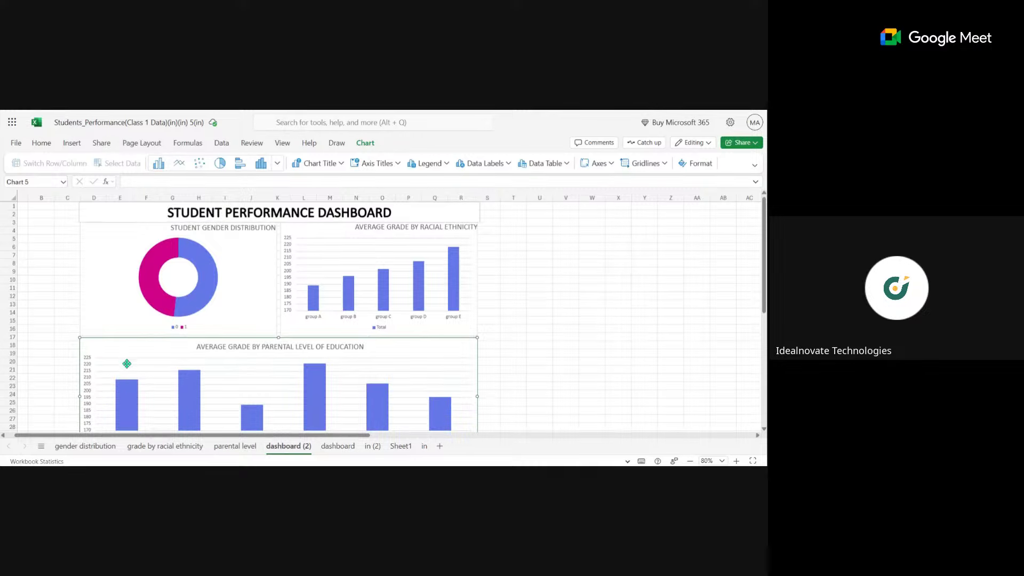
left_click(61, 335)
left_click(111, 353)
left_click_drag(111, 353, 111, 362)
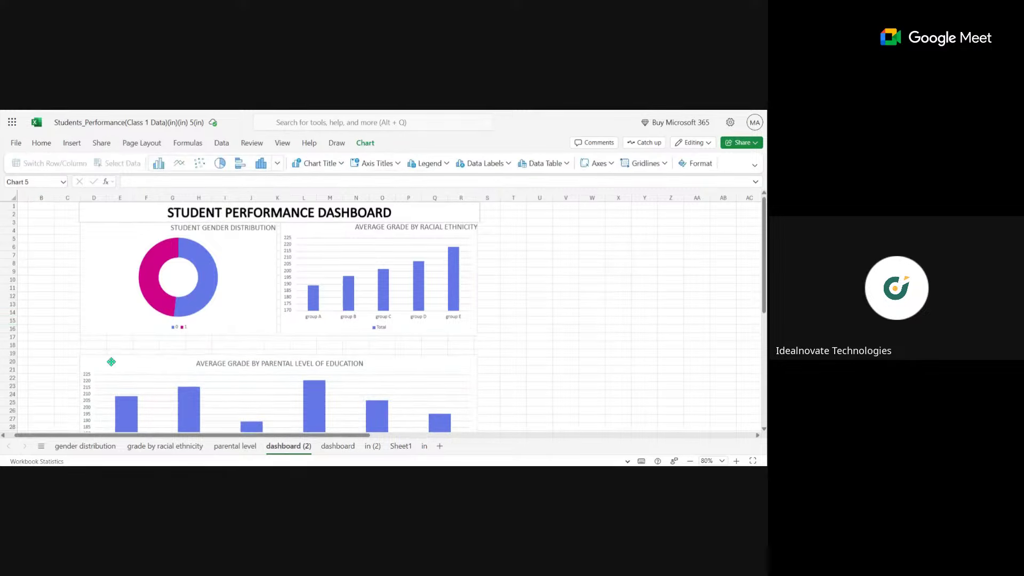
Move the racial ethnicity and gender charts on dashboard (2) down to about row 4, clear of the title box
double_click(114, 330)
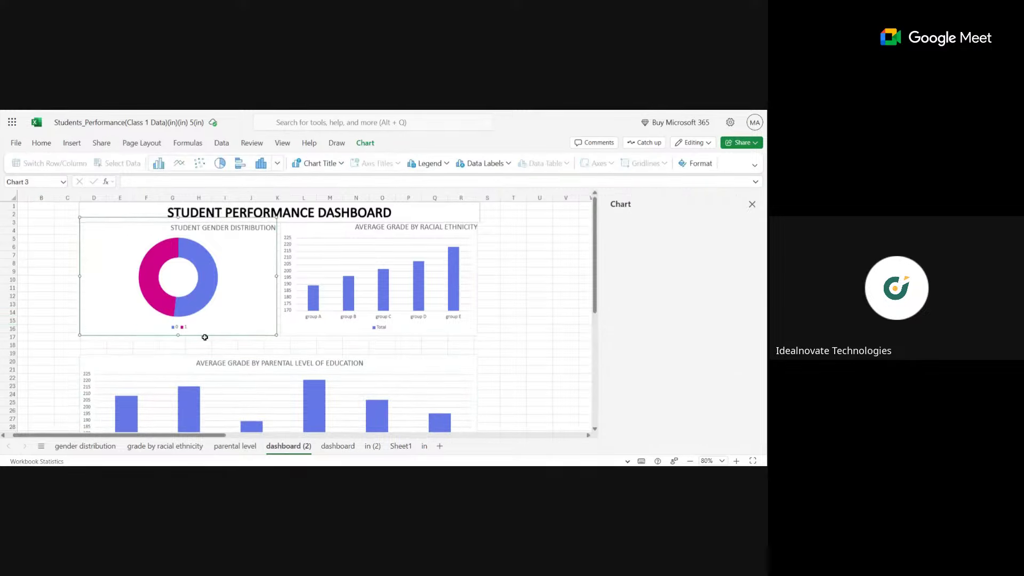
left_click(299, 329)
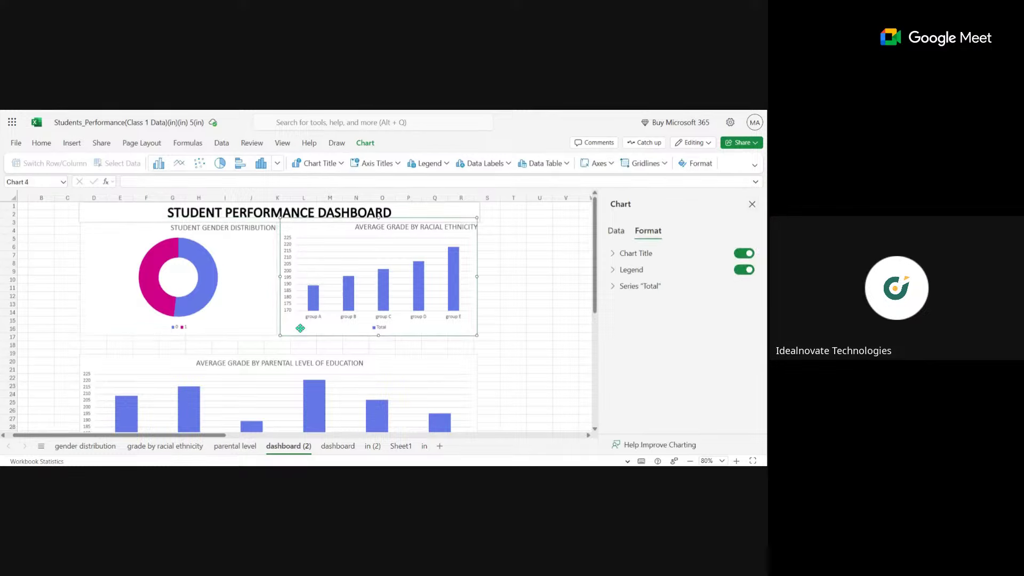
left_click_drag(300, 328, 297, 336)
left_click(222, 315)
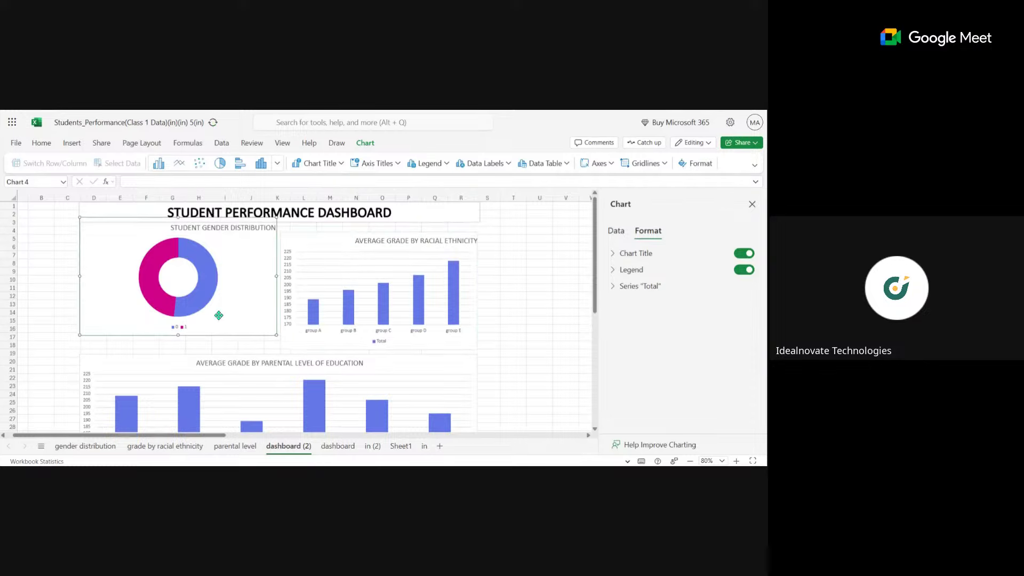
left_click_drag(223, 315, 222, 329)
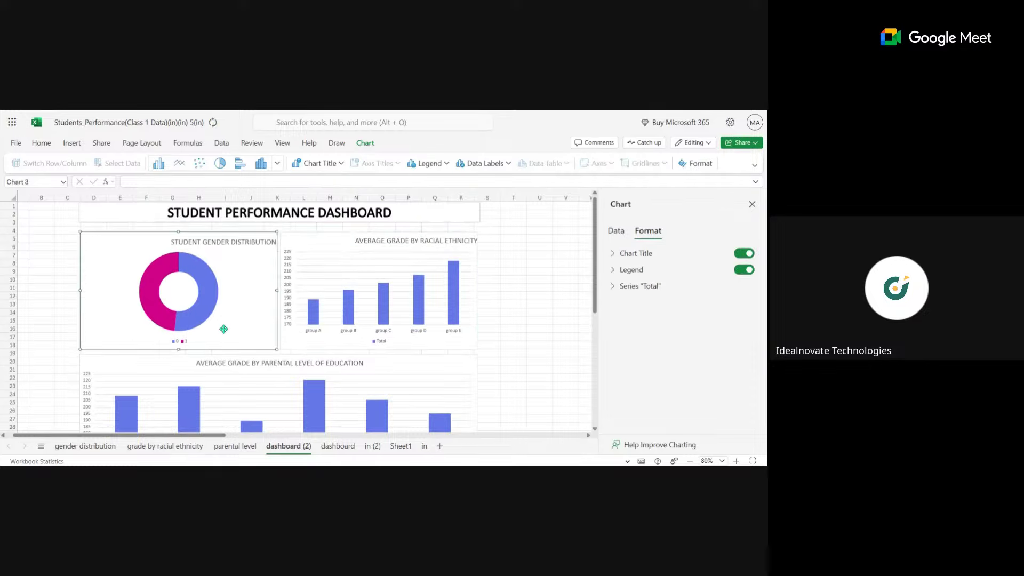
left_click(252, 225)
left_click(56, 247)
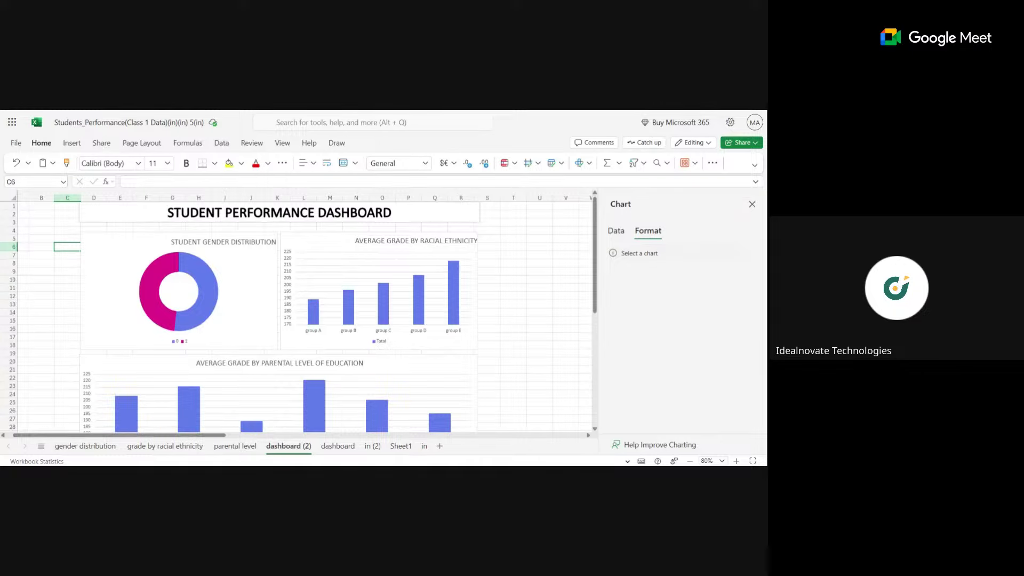
scroll(274, 238, "down", 1)
scroll(274, 239, "up", 1)
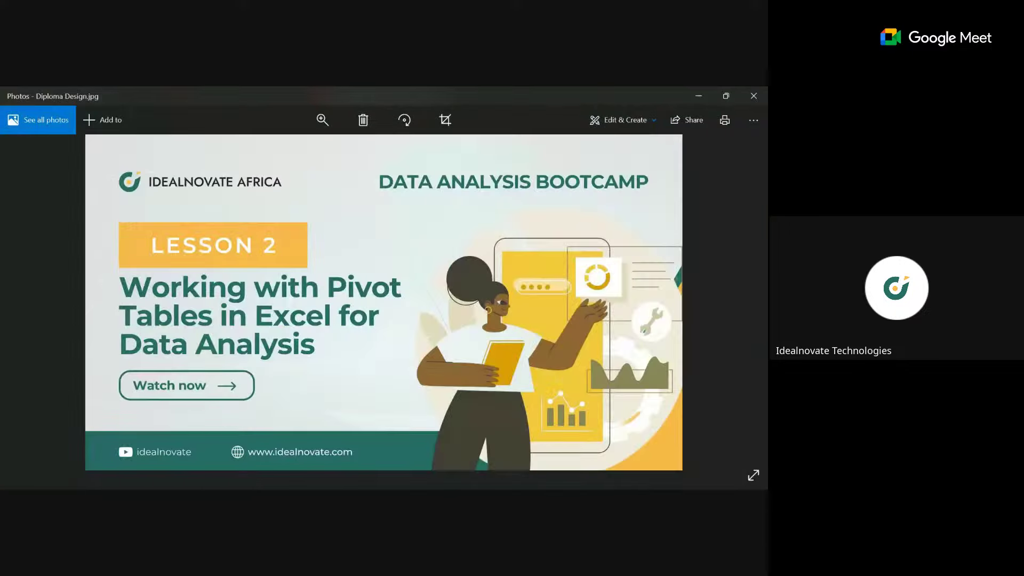
key("Right")
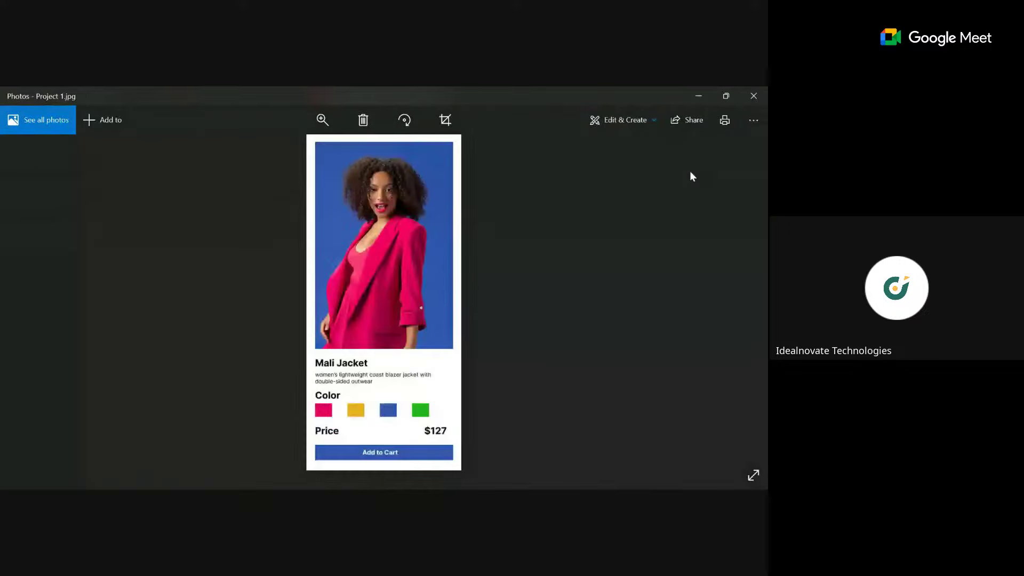